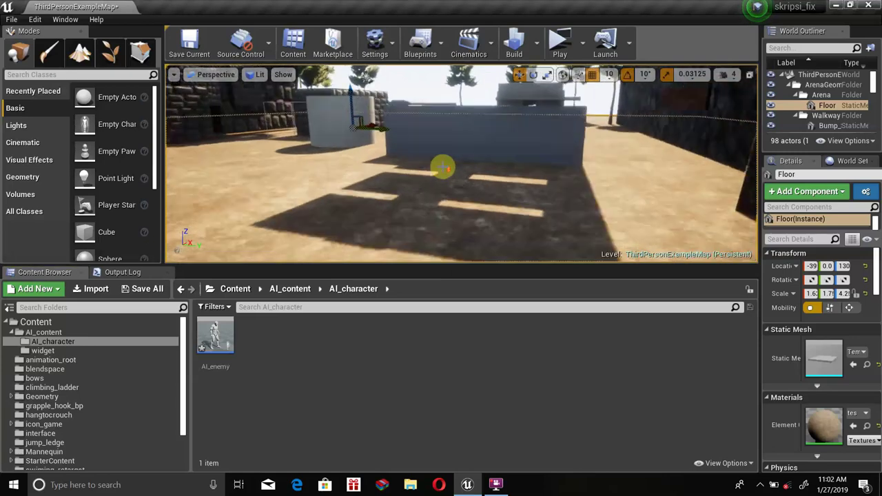
Create a Blueprint Class with parent class AIController and name it AI_controller
{"action": "mouse_move", "coordinate": [441, 170]}
{"action": "right_mouse_down"}
{"action": "mouse_move", "coordinate": [441, 138]}
{"action": "mouse_move", "coordinate": [443, 167]}
{"action": "right_mouse_up"}
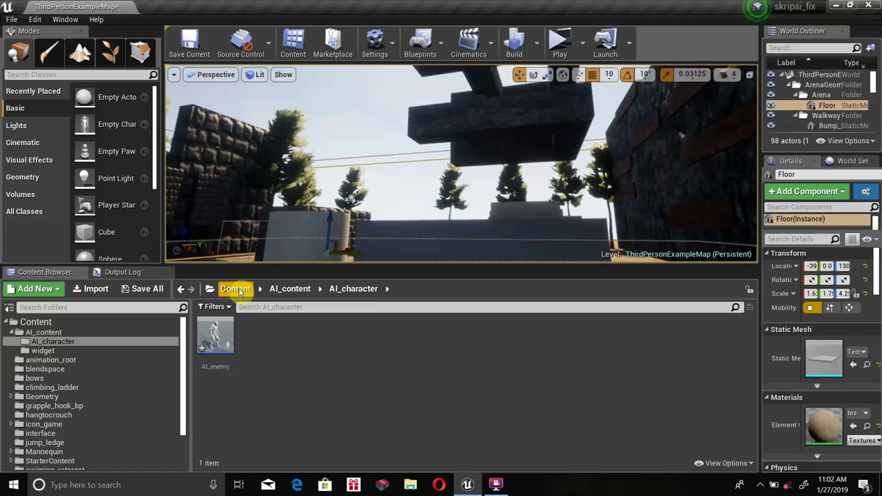
{"action": "right_click", "coordinate": [267, 335]}
{"action": "left_click", "coordinate": [320, 215]}
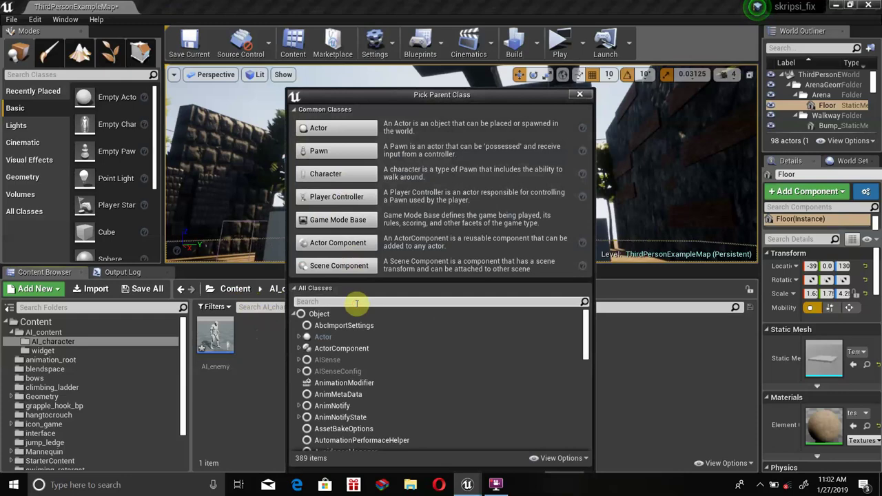
{"action": "type", "text": "ai co"}
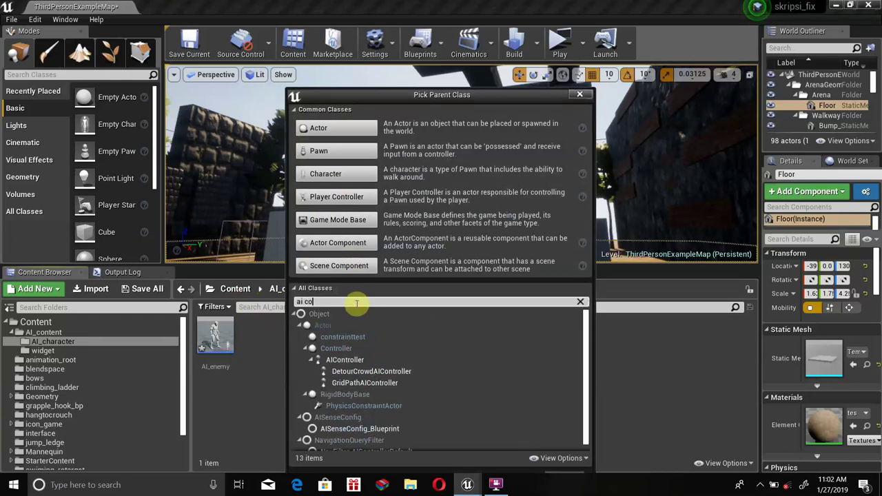
{"action": "type", "text": "ntro"}
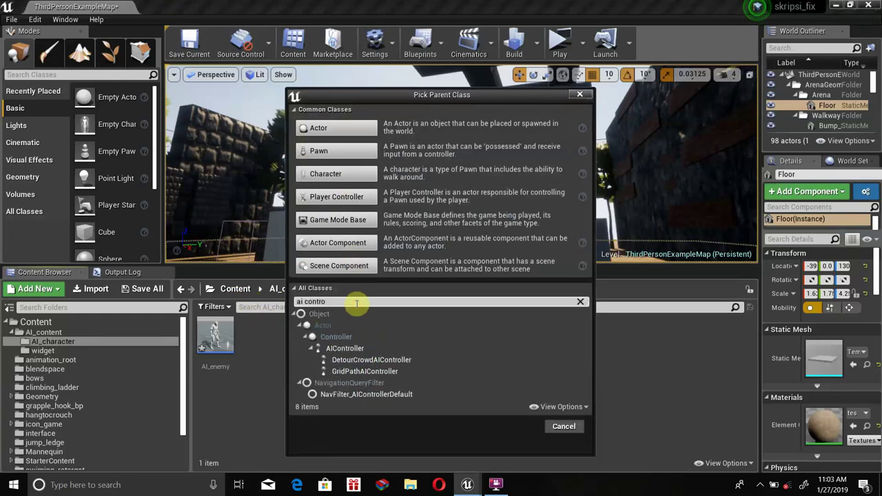
{"action": "left_click", "coordinate": [345, 348]}
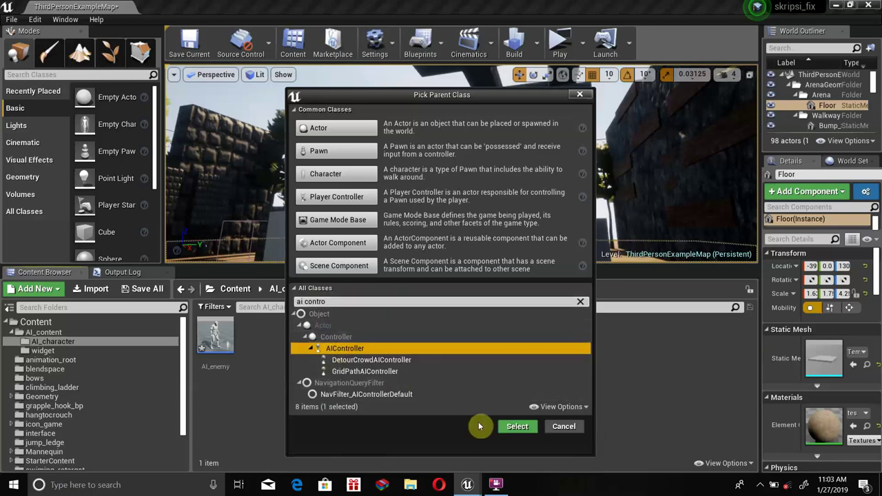
{"action": "left_click", "coordinate": [517, 426]}
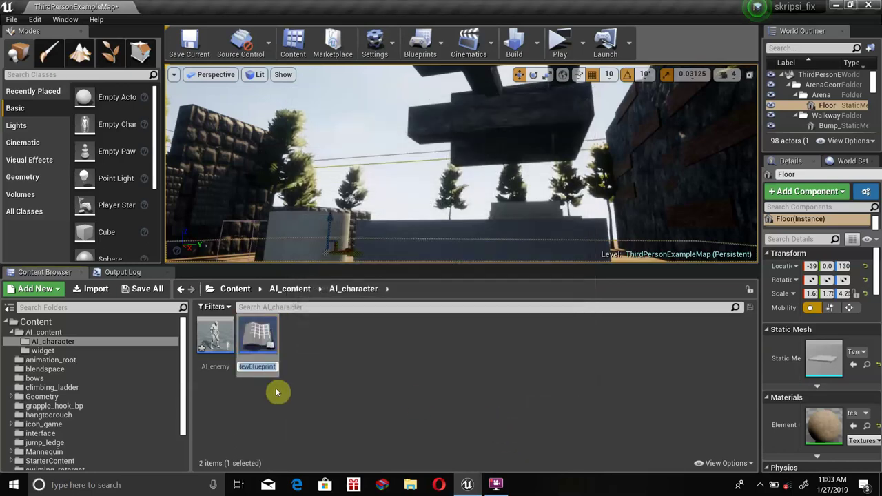
{"action": "type", "text": "AI_"}
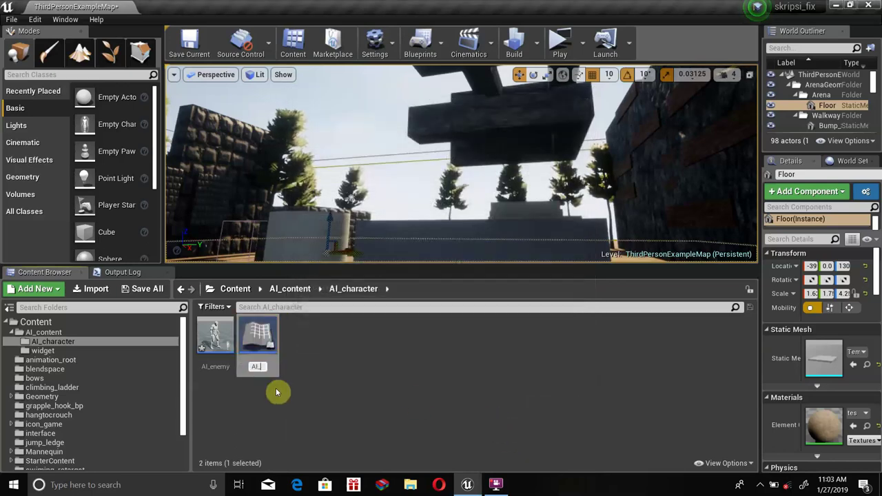
{"action": "type", "text": "controller"}
{"action": "key", "text": "Return"}
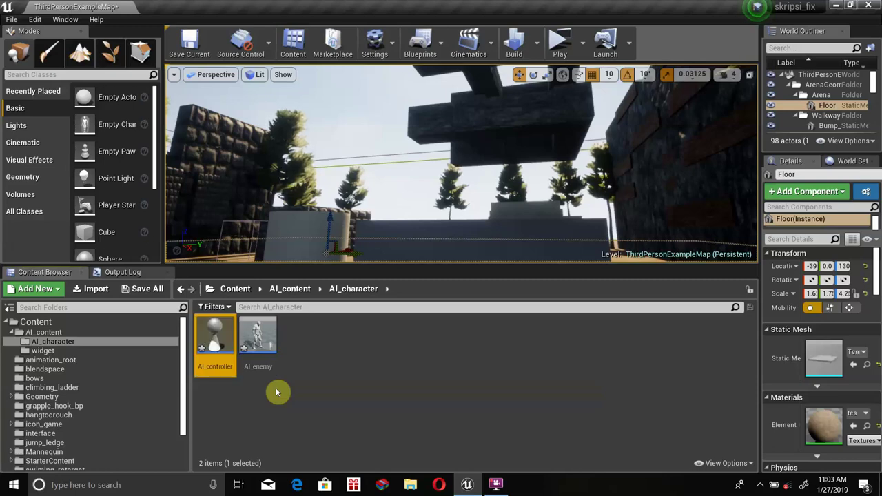
Create a Behavior Tree asset named AI_behavior_tree
{"action": "right_click", "coordinate": [325, 356]}
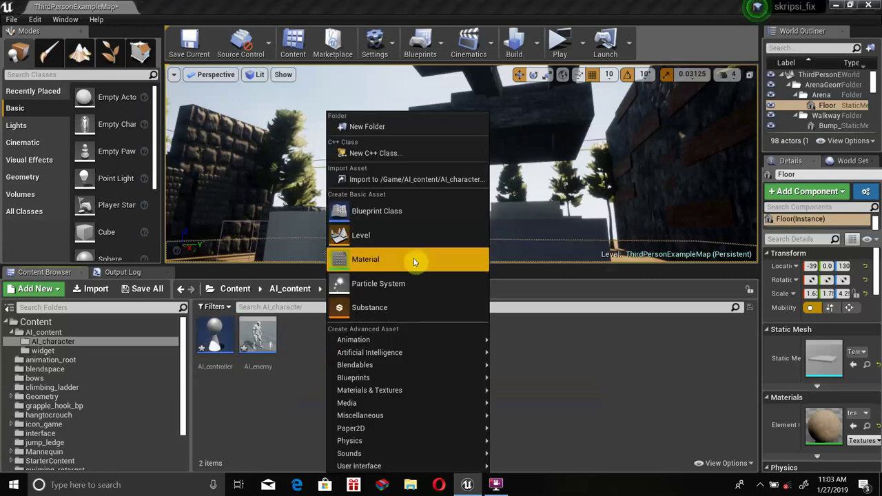
{"action": "mouse_move", "coordinate": [417, 357]}
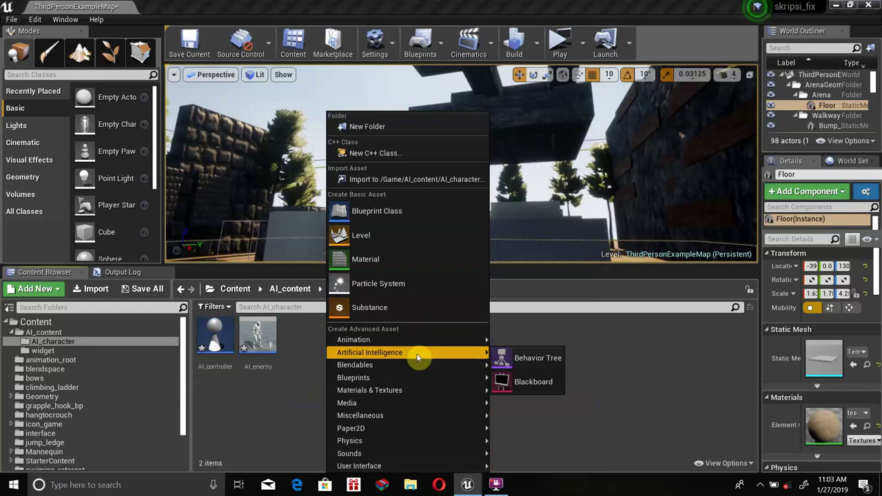
{"action": "left_click", "coordinate": [523, 358]}
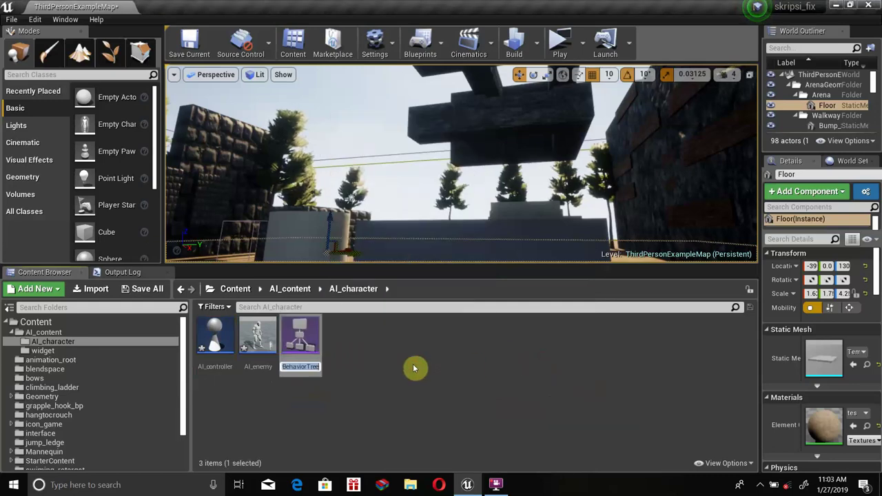
{"action": "type", "text": "AI_"}
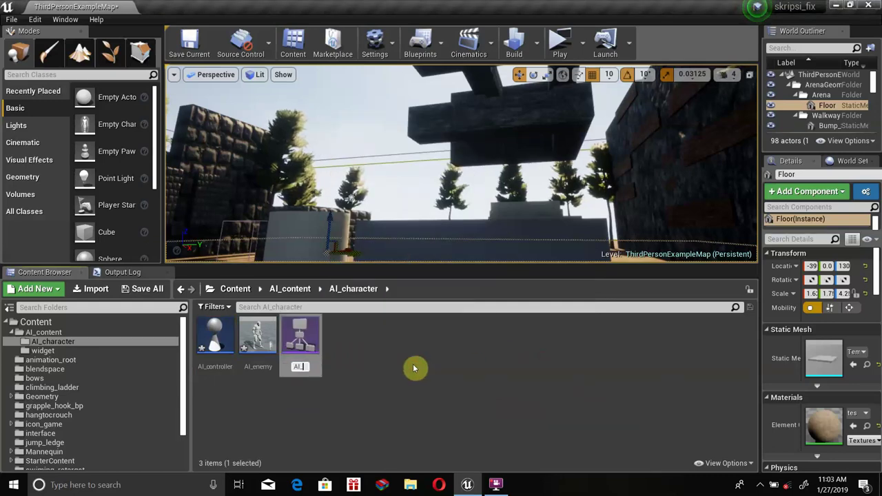
{"action": "type", "text": "behavior"}
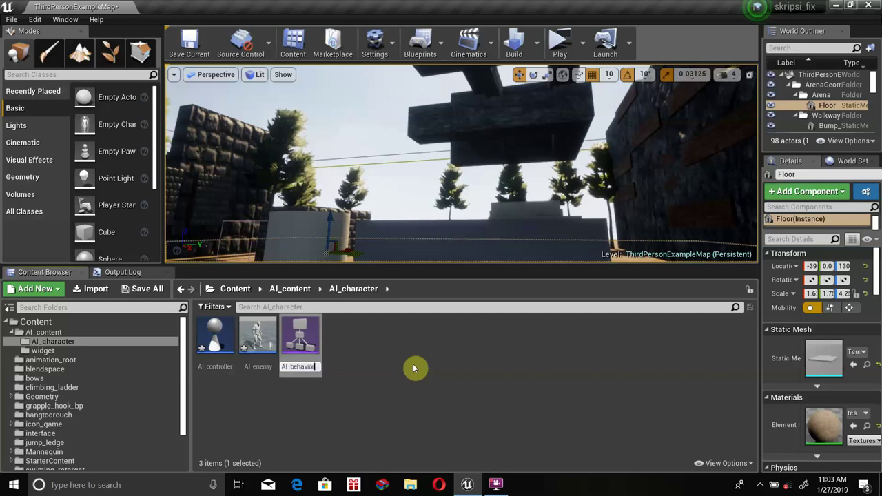
{"action": "type", "text": "_tre"}
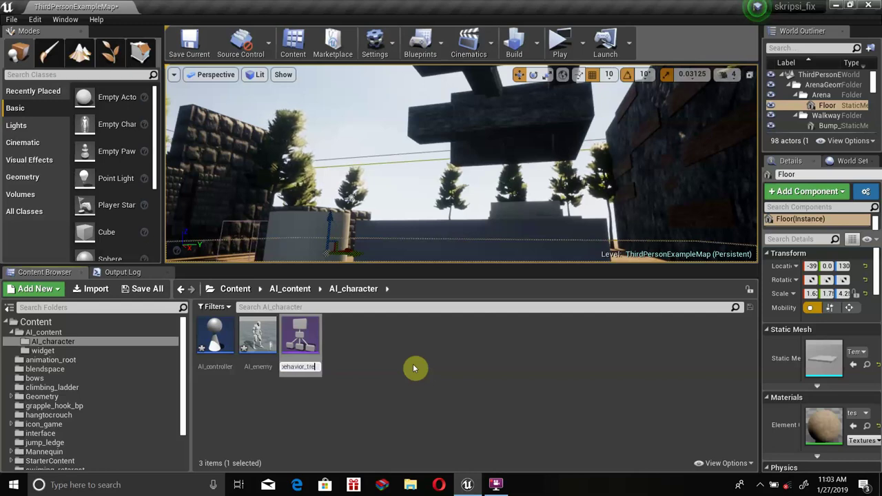
{"action": "type", "text": "e"}
{"action": "key", "text": "Return"}
{"action": "left_click", "coordinate": [371, 383]}
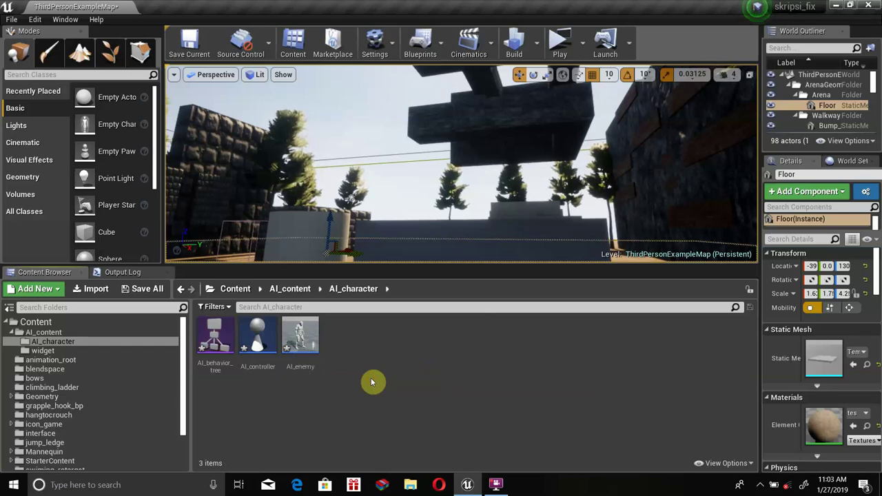
Create a Blackboard asset named AI_blacboard
{"action": "right_click", "coordinate": [365, 360]}
{"action": "mouse_move", "coordinate": [389, 354]}
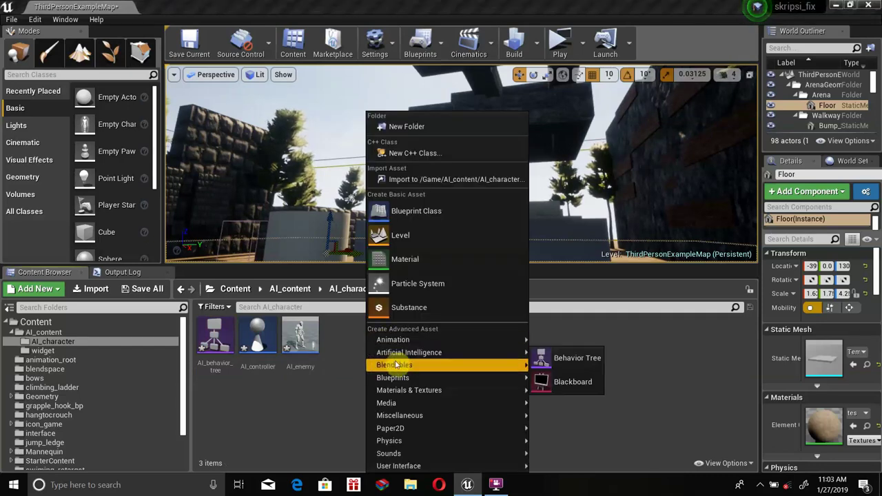
{"action": "left_click", "coordinate": [573, 383]}
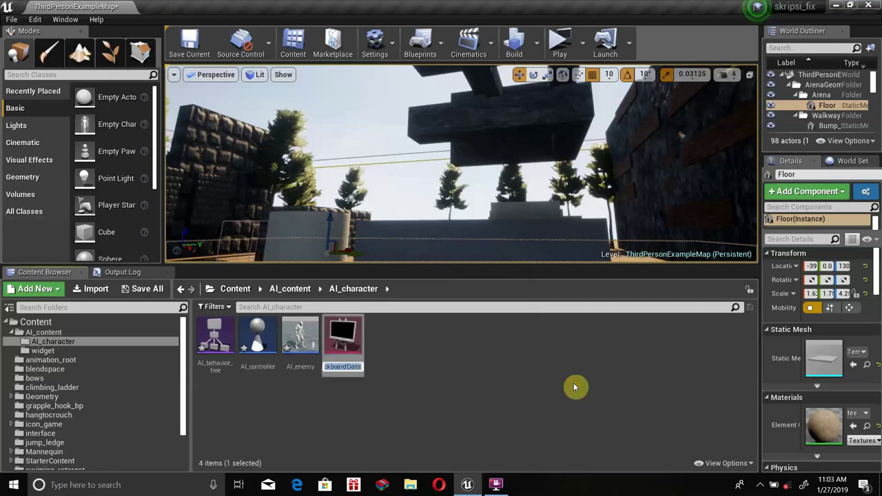
{"action": "type", "text": "AI_b"}
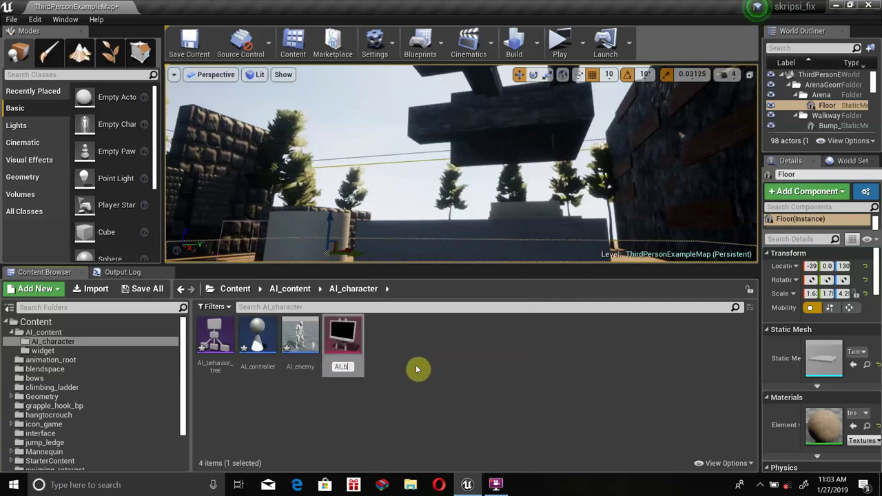
{"action": "type", "text": "lacboar"}
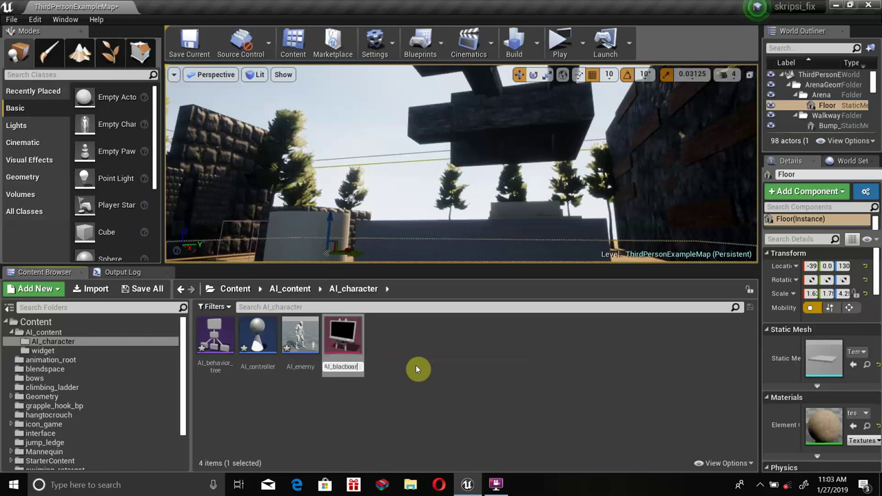
{"action": "type", "text": "d"}
{"action": "key", "text": "Return"}
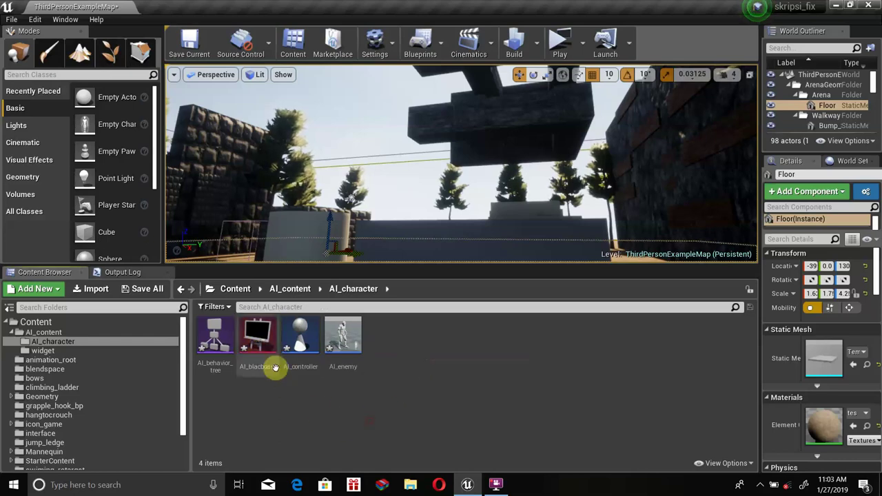
{"action": "left_click", "coordinate": [250, 407]}
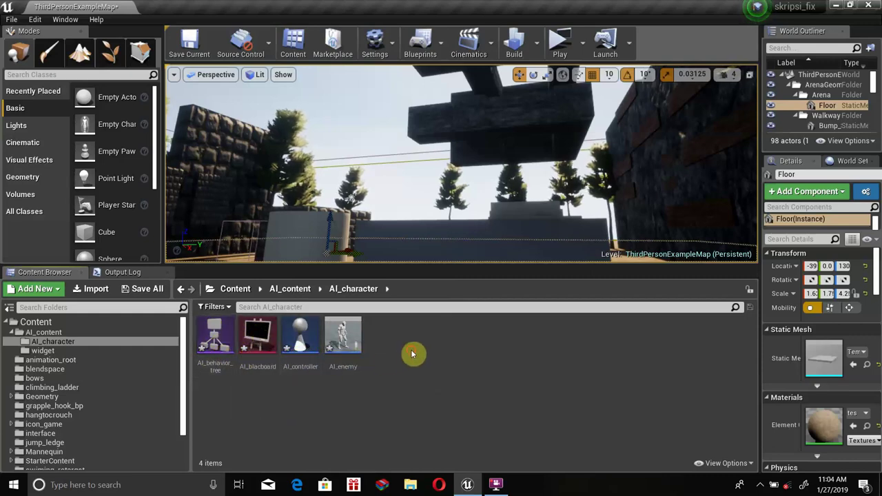
In AI_enemy's Class Defaults, set AI Controller Class to AI_controller and compile
{"action": "left_click", "coordinate": [333, 352]}
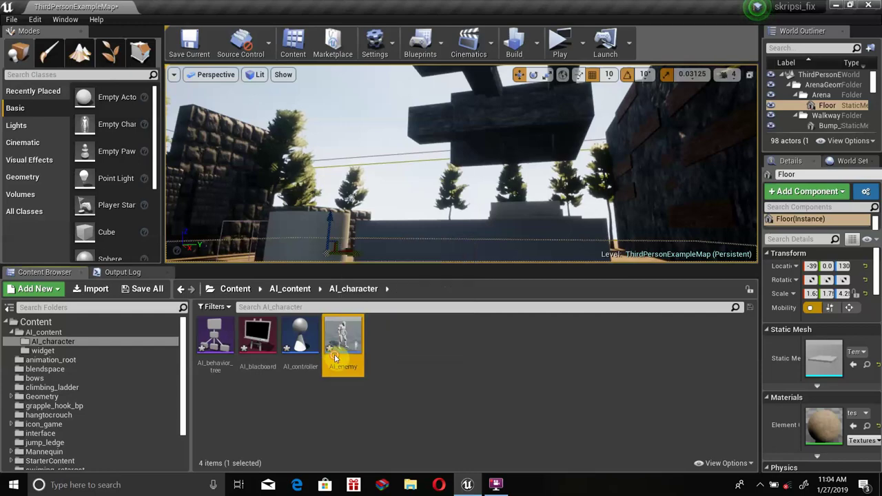
{"action": "double_click", "coordinate": [334, 353]}
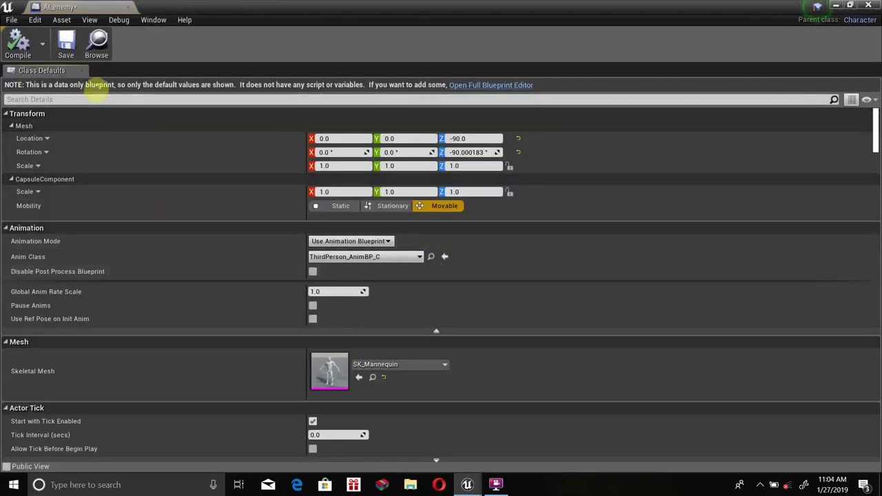
{"action": "left_click", "coordinate": [496, 85]}
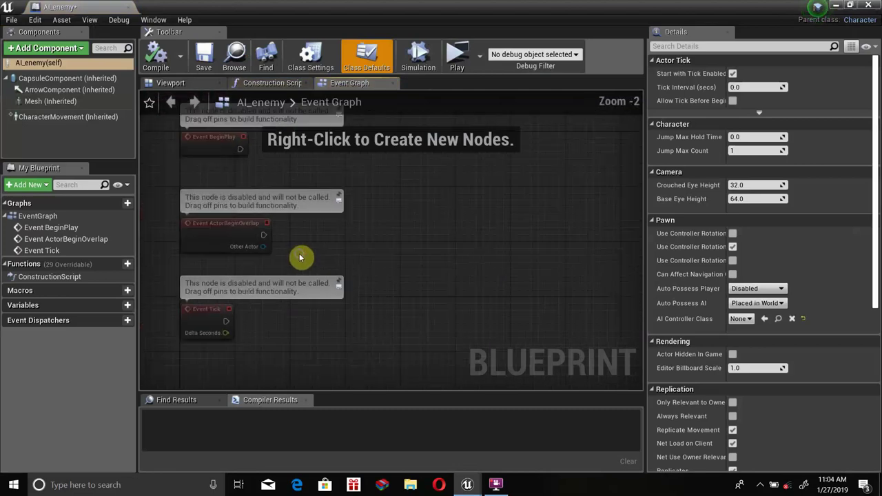
{"action": "right_click_drag", "start_coordinate": [301, 256], "coordinate": [387, 227]}
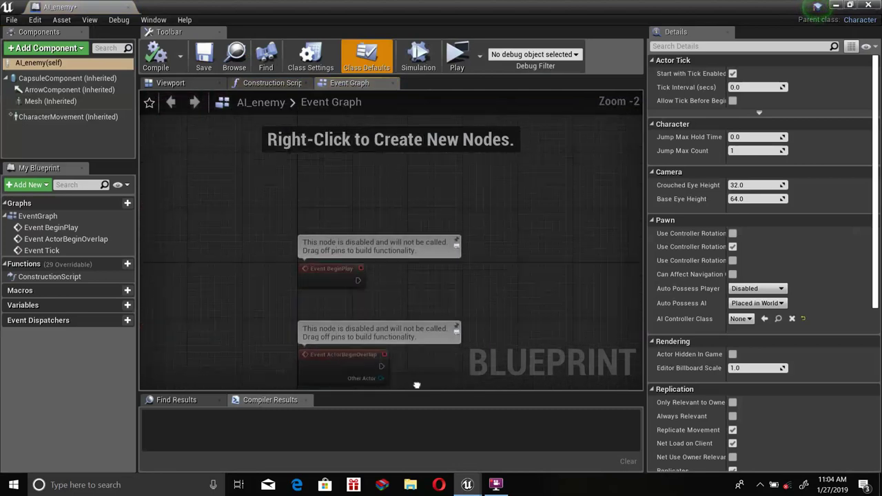
{"action": "scroll", "coordinate": [335, 335], "scroll_direction": "up", "scroll_amount": 1}
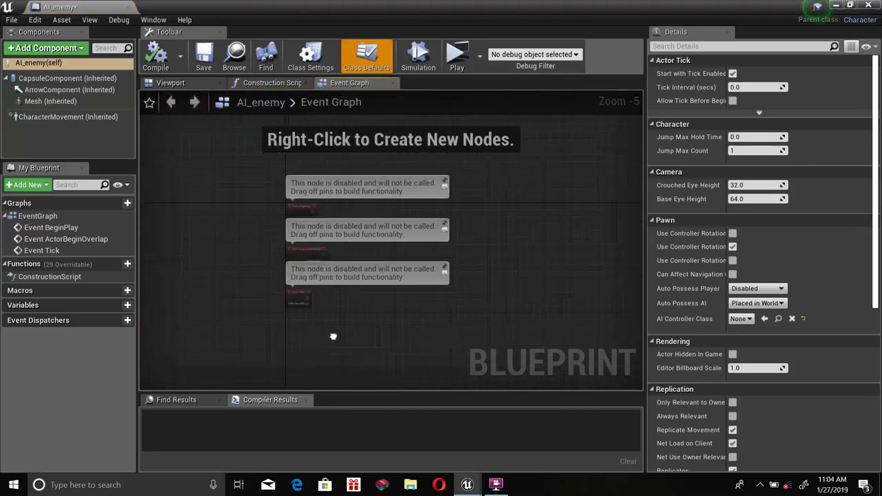
{"action": "right_click_drag", "start_coordinate": [338, 334], "coordinate": [297, 259]}
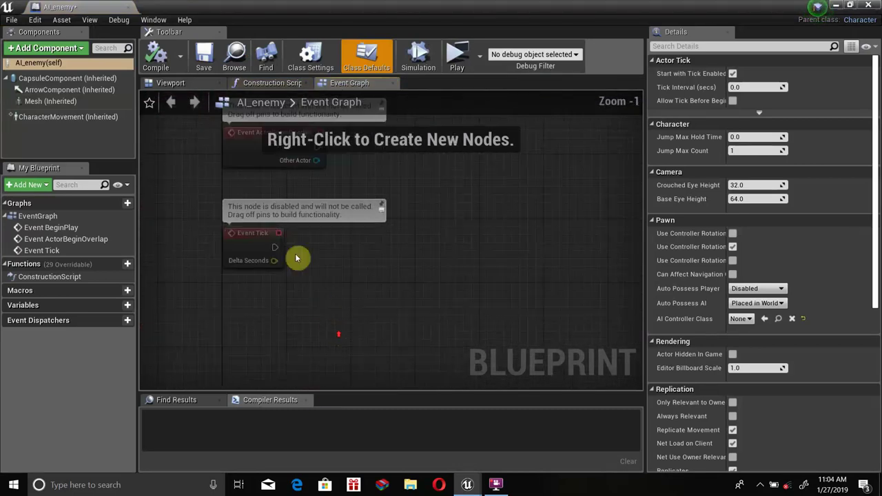
{"action": "left_click", "coordinate": [72, 64]}
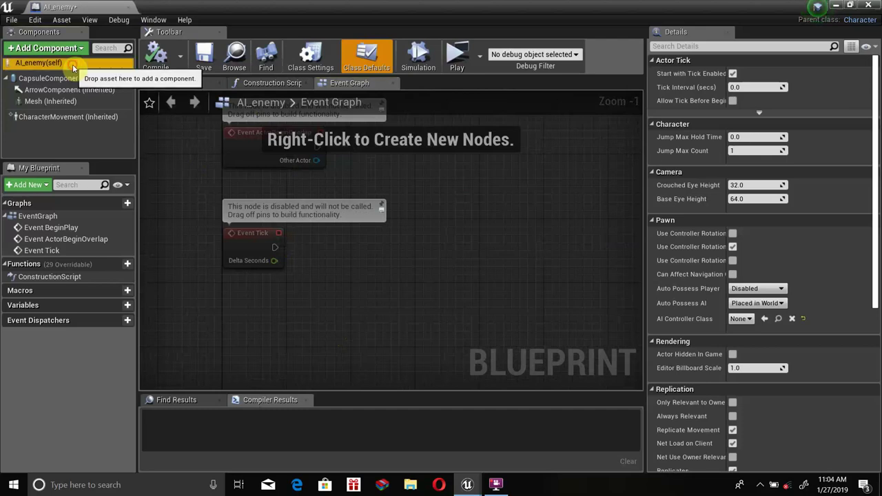
{"action": "left_click", "coordinate": [739, 319]}
{"action": "left_click", "coordinate": [760, 355]}
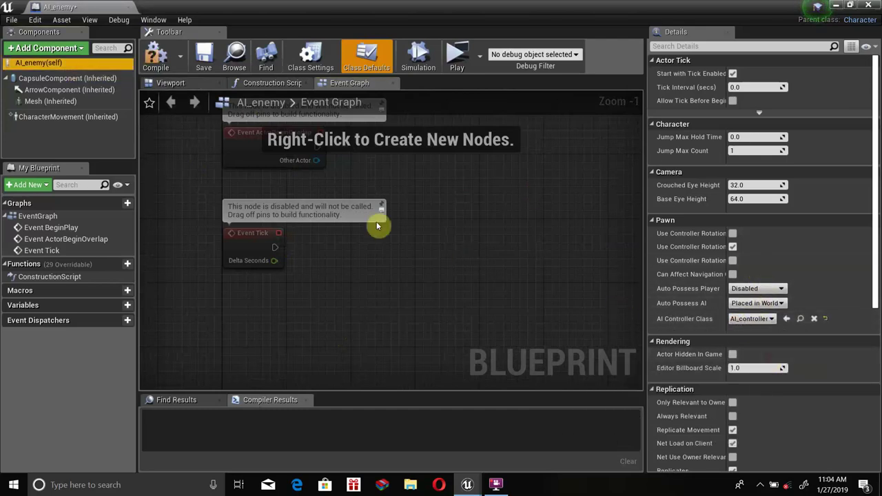
{"action": "left_click", "coordinate": [156, 55]}
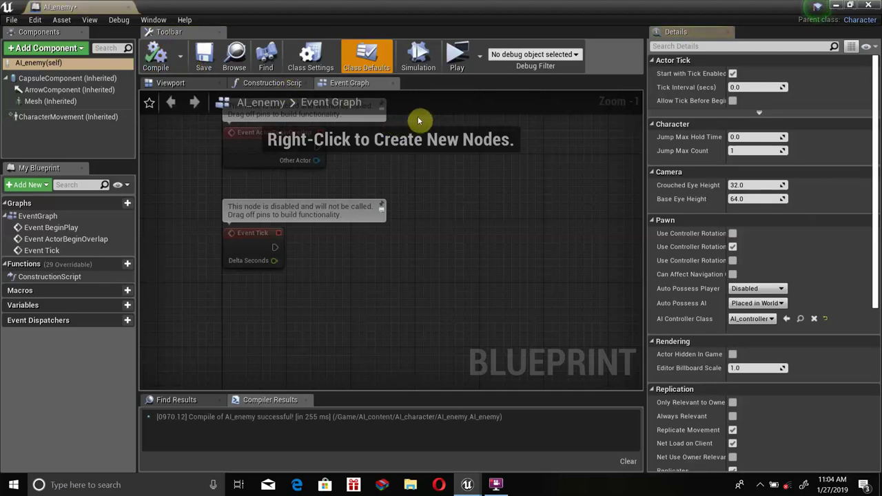
{"action": "left_click", "coordinate": [834, 5]}
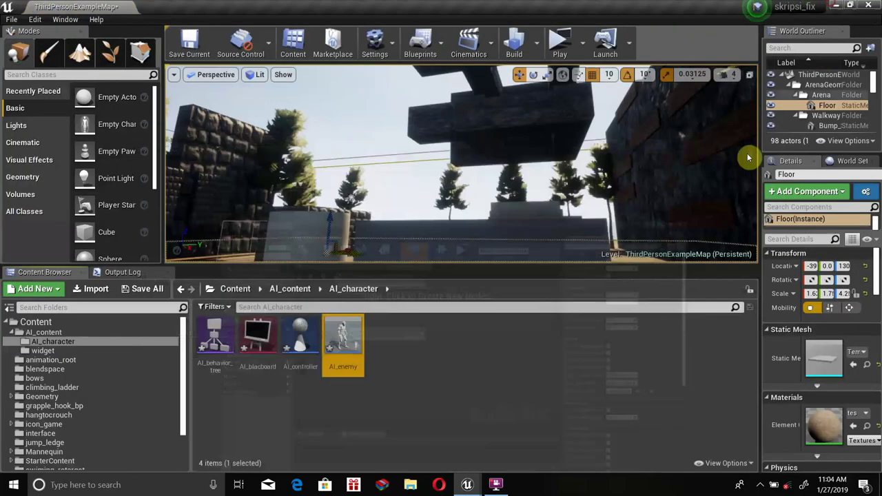
Reapply AI_controller as AI_enemy's controller class, recompile, then briefly open AI_controller
{"action": "double_click", "coordinate": [352, 345]}
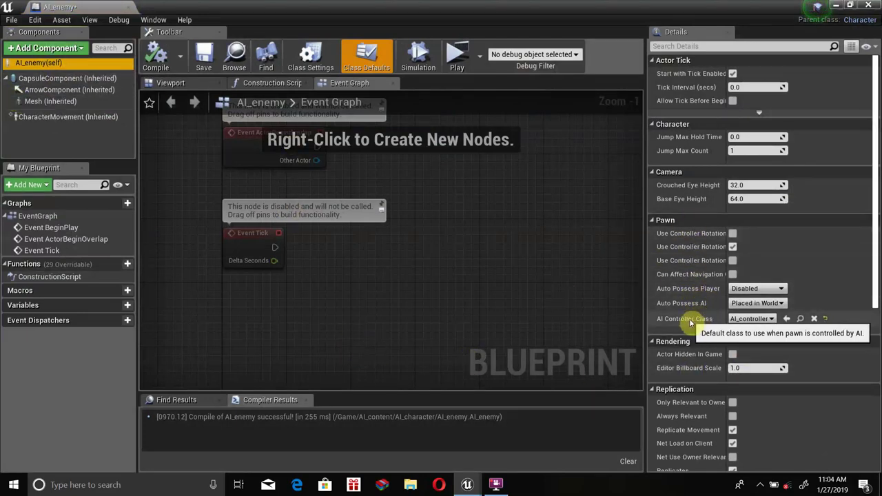
{"action": "left_click", "coordinate": [754, 319]}
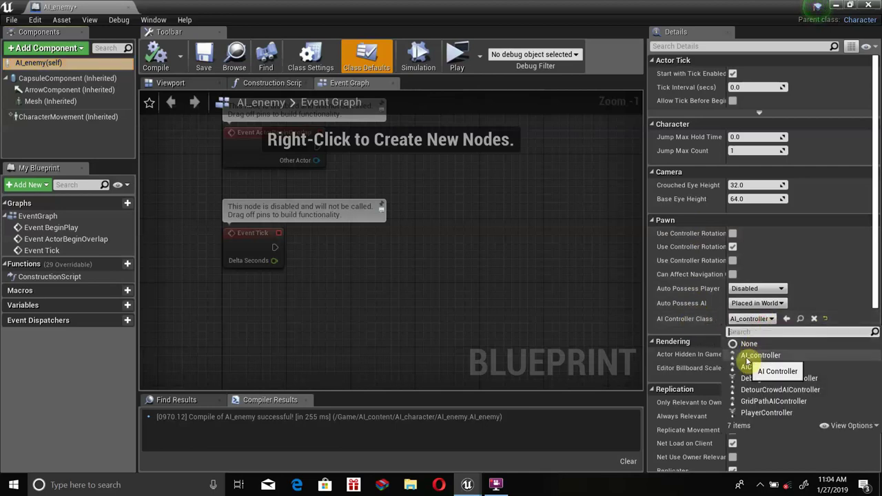
{"action": "left_click", "coordinate": [759, 356]}
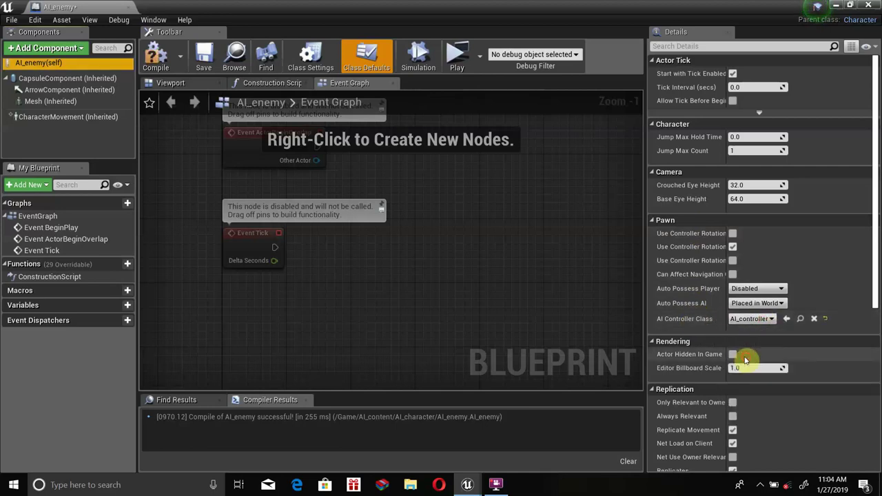
{"action": "left_click", "coordinate": [154, 50]}
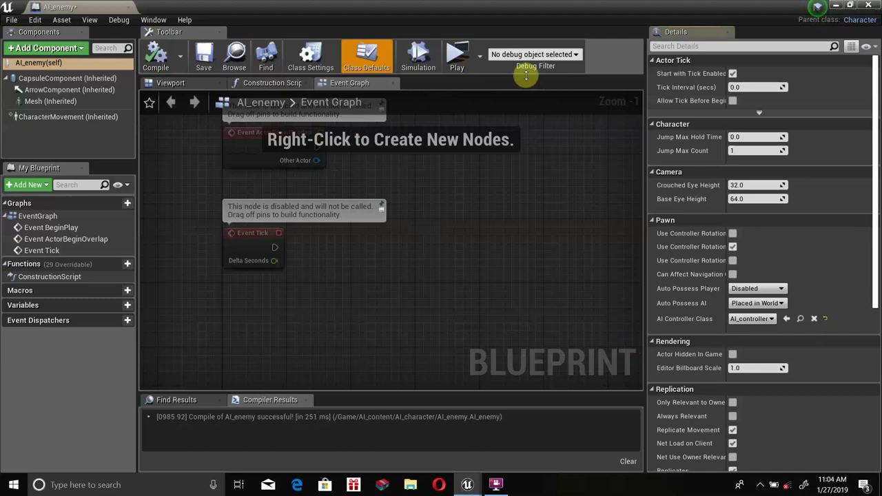
{"action": "left_click", "coordinate": [836, 5]}
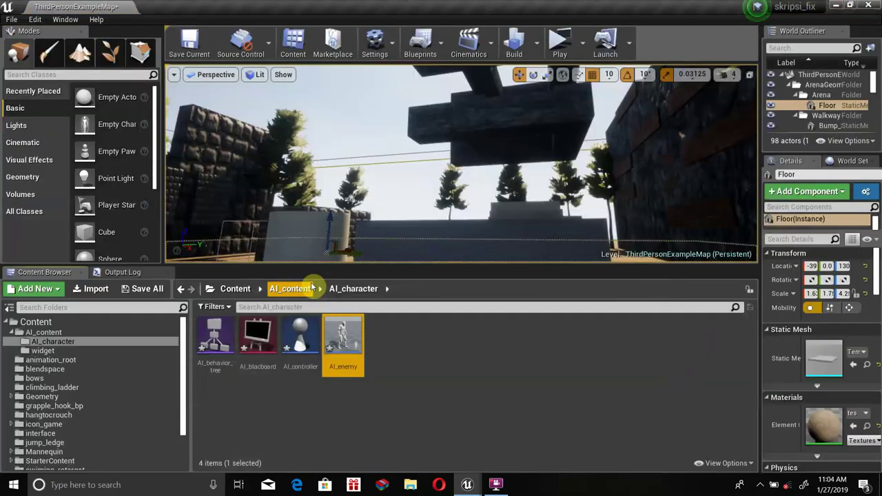
{"action": "double_click", "coordinate": [302, 341]}
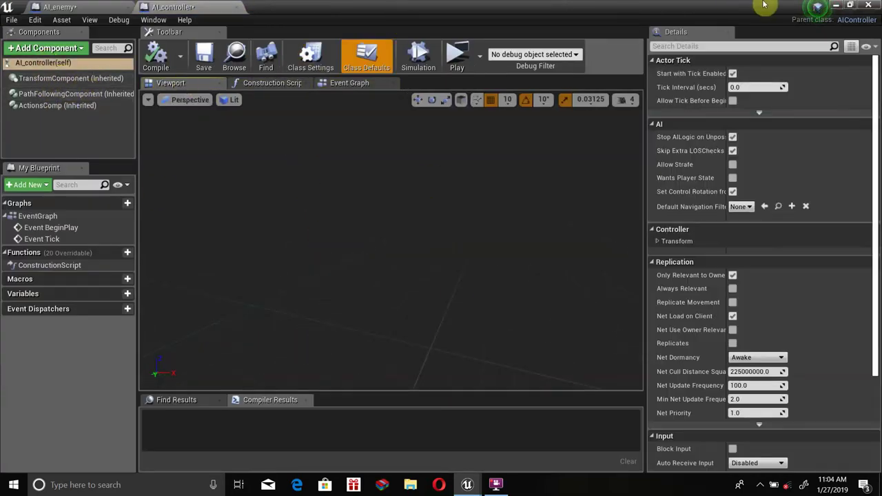
{"action": "left_click", "coordinate": [836, 4]}
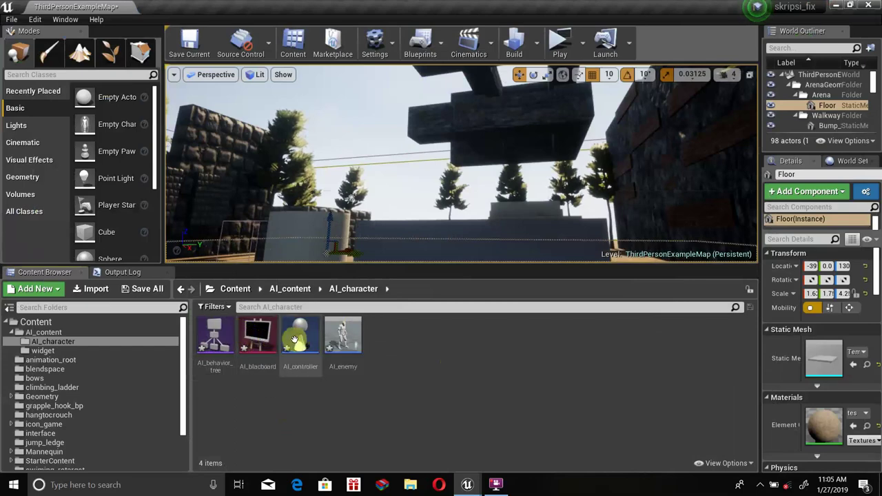
Make a new folder named AI_Logic inside AI_character
{"action": "right_click", "coordinate": [404, 374]}
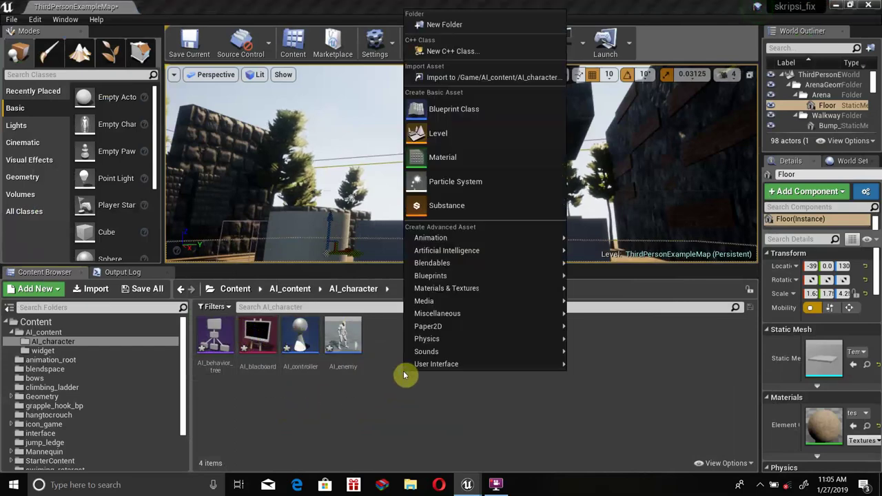
{"action": "left_click", "coordinate": [441, 28]}
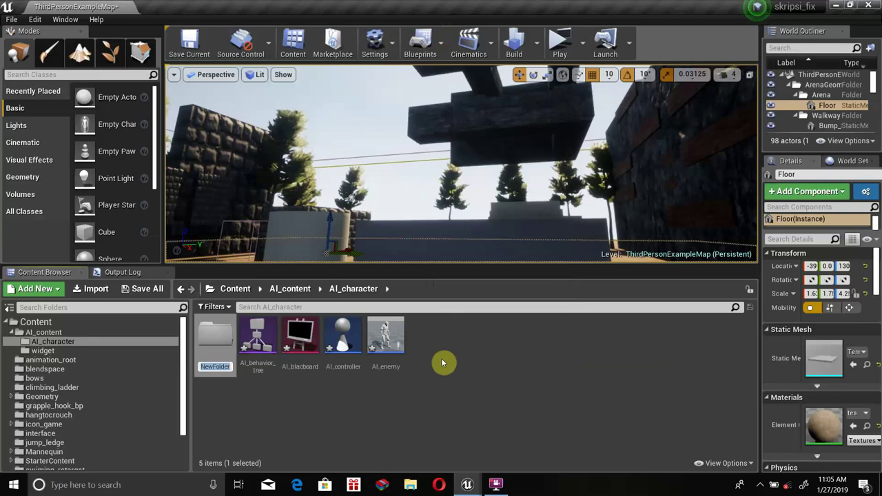
{"action": "type", "text": "AI_Logic"}
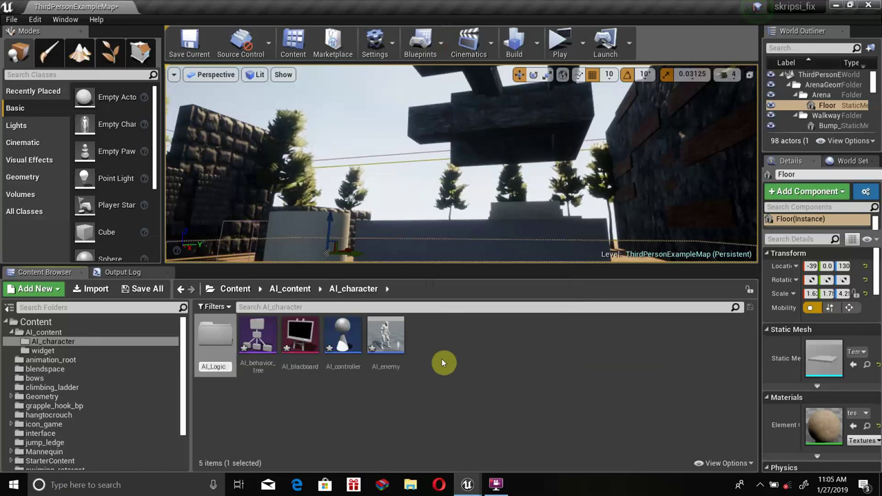
{"action": "key", "text": "Return"}
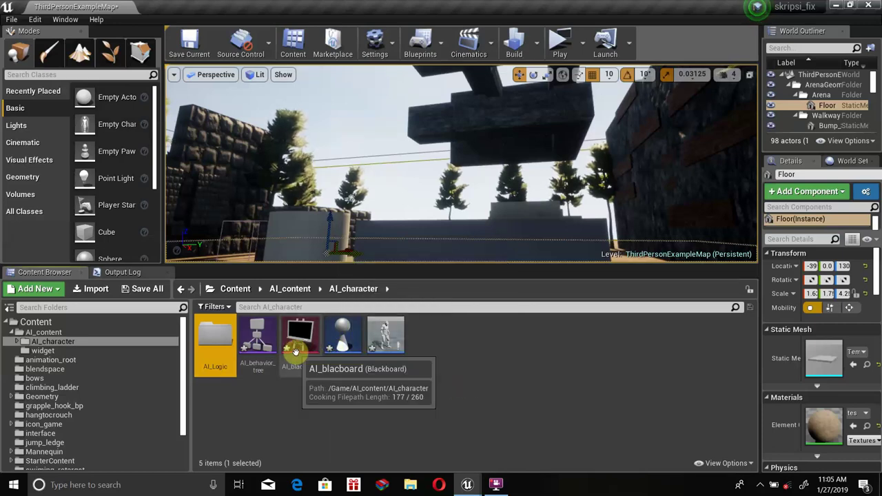
Add an Event On Possess node to AI_controller's event graph
{"action": "double_click", "coordinate": [341, 344]}
{"action": "left_click", "coordinate": [340, 83]}
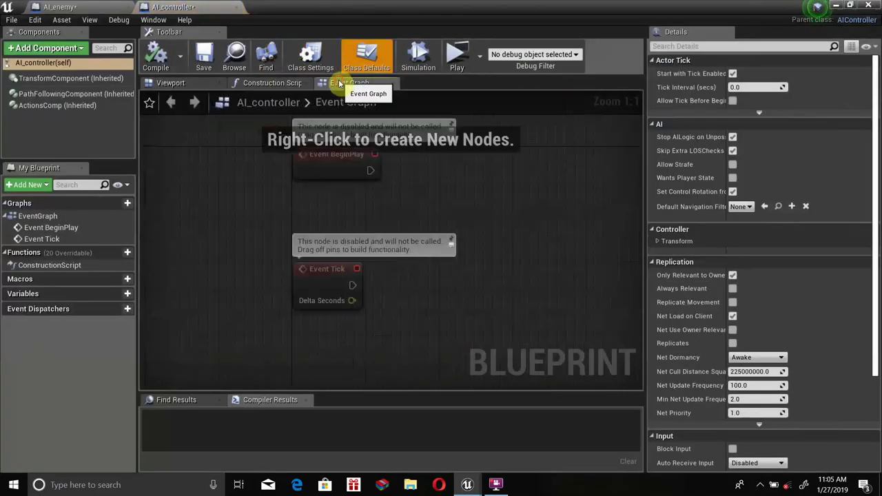
{"action": "right_click_drag", "start_coordinate": [364, 200], "coordinate": [339, 286]}
{"action": "right_click_drag", "start_coordinate": [331, 201], "coordinate": [317, 216]}
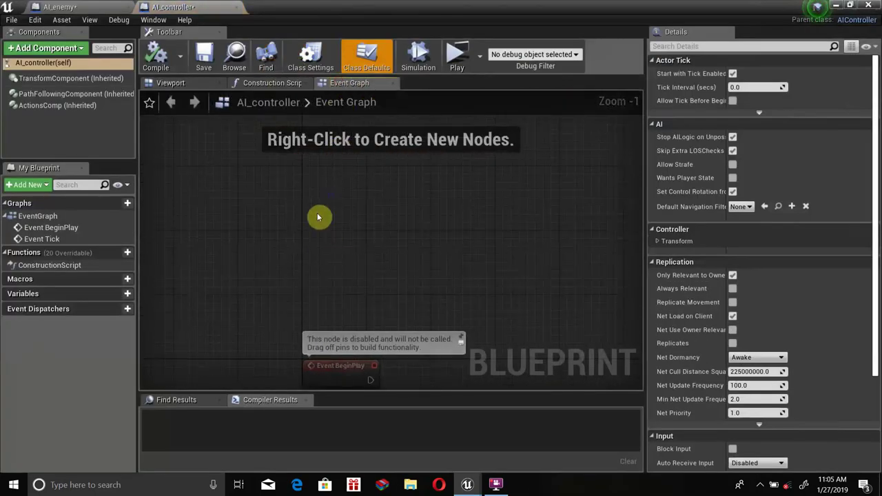
{"action": "right_click", "coordinate": [318, 217]}
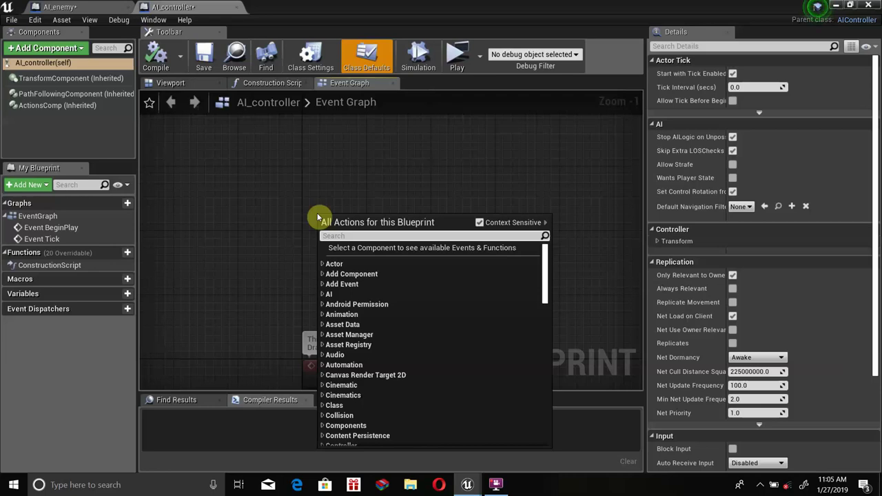
{"action": "type", "text": "event o"}
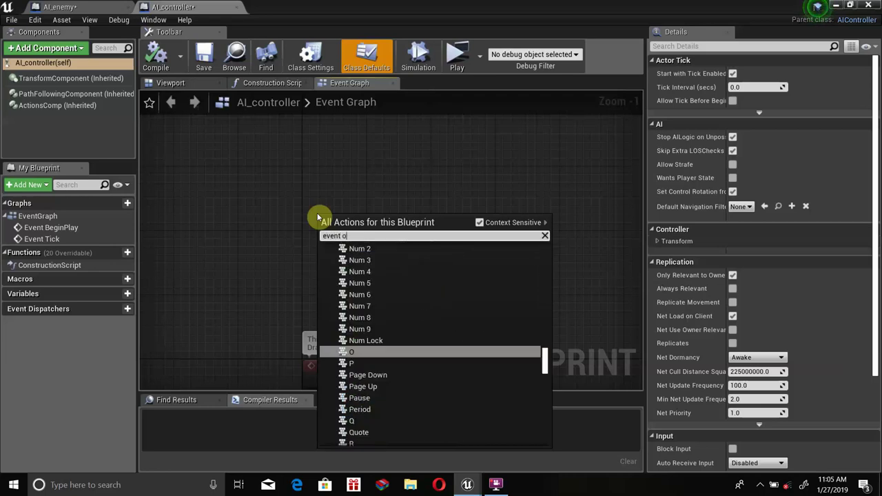
{"action": "key", "text": "BackSpace"}
{"action": "type", "text": "pos"}
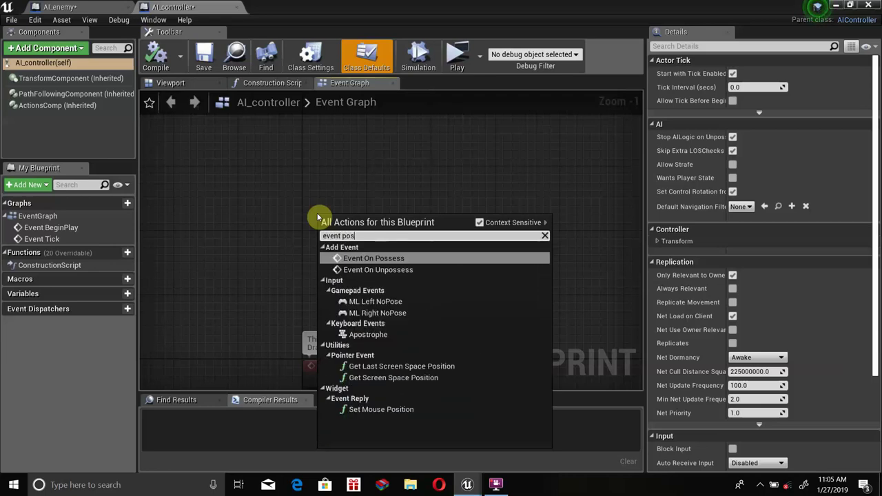
{"action": "key", "text": "Return"}
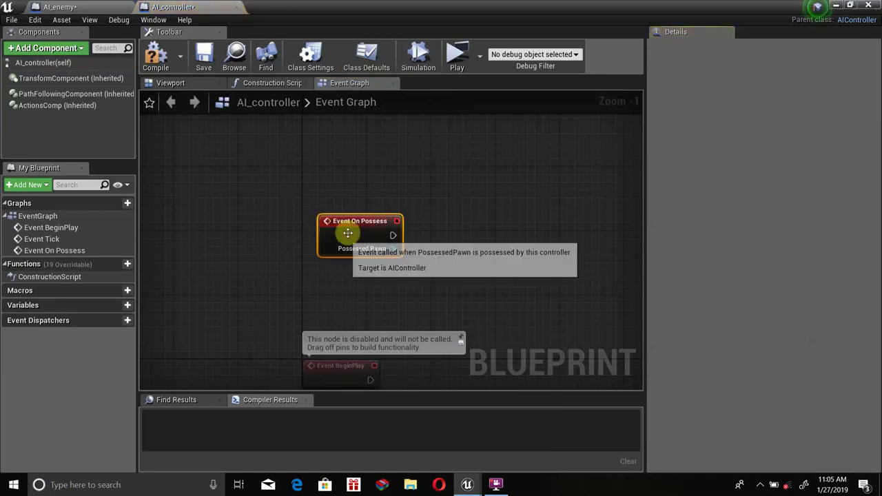
Wire Possessed Pawn into a new Cast To AI_enemy node beside the event
{"action": "left_click_drag", "start_coordinate": [360, 256], "coordinate": [432, 260]}
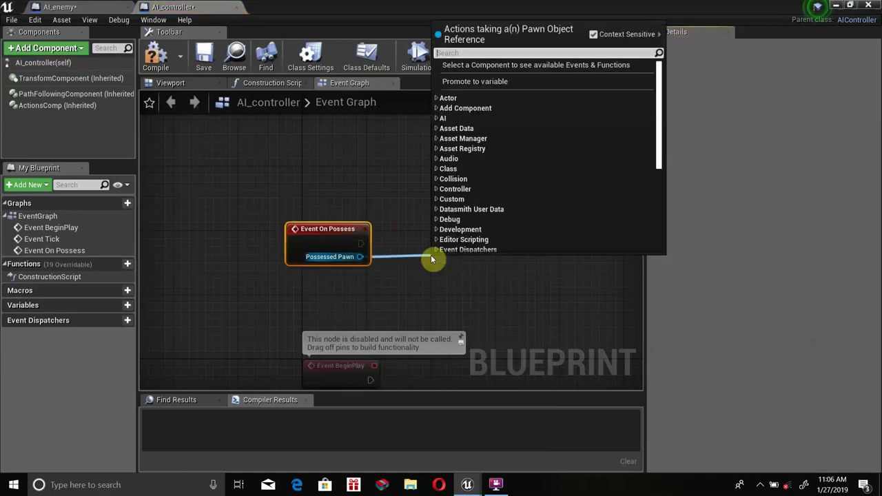
{"action": "type", "text": "cast"}
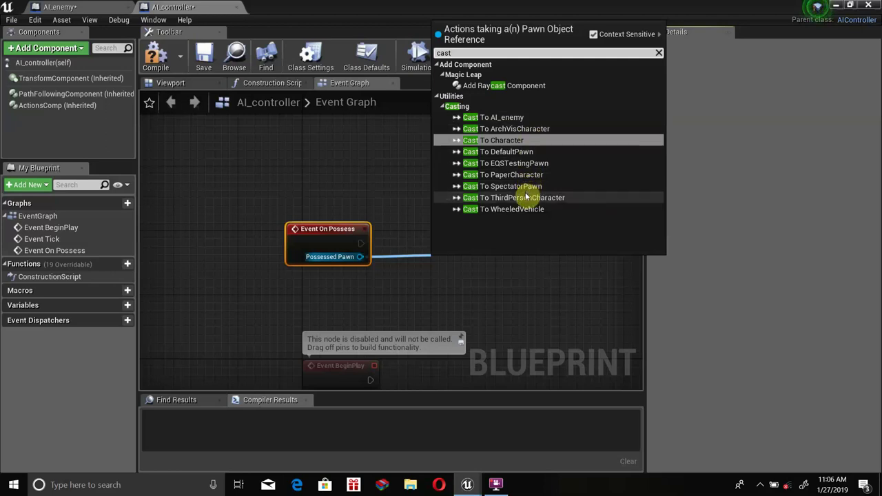
{"action": "left_click", "coordinate": [524, 117]}
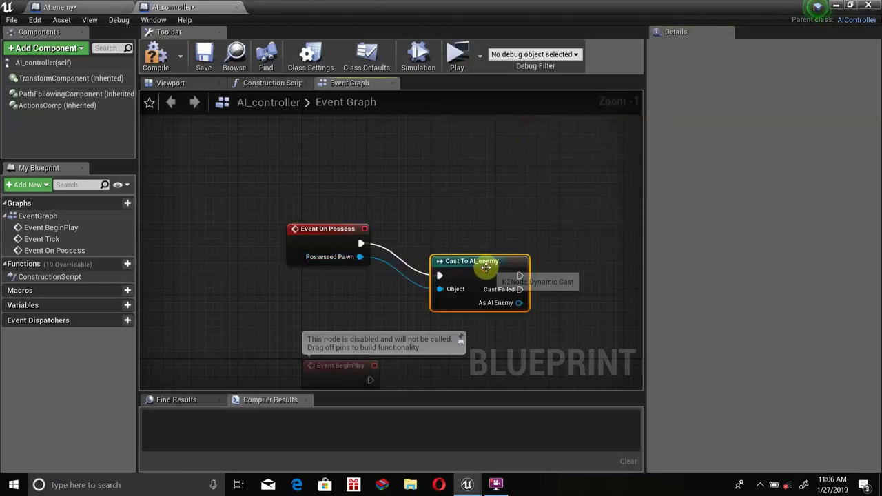
{"action": "left_click_drag", "start_coordinate": [431, 265], "coordinate": [487, 227]}
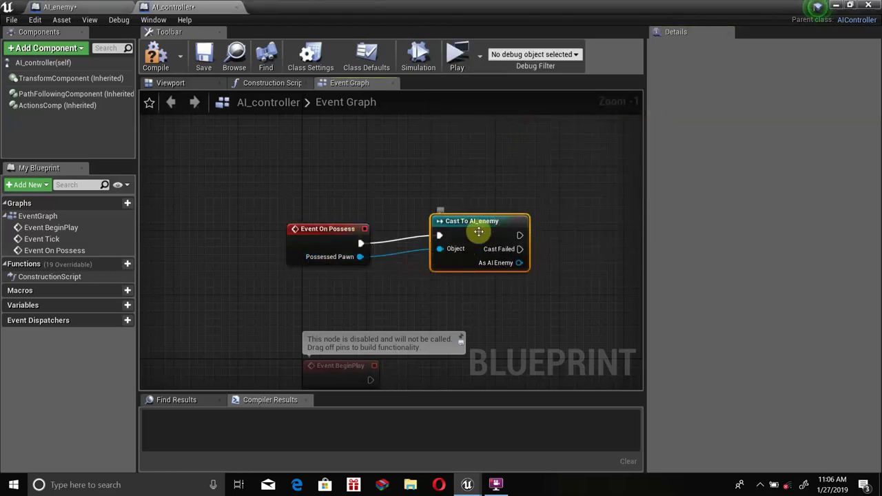
{"action": "right_click_drag", "start_coordinate": [351, 243], "coordinate": [233, 252]}
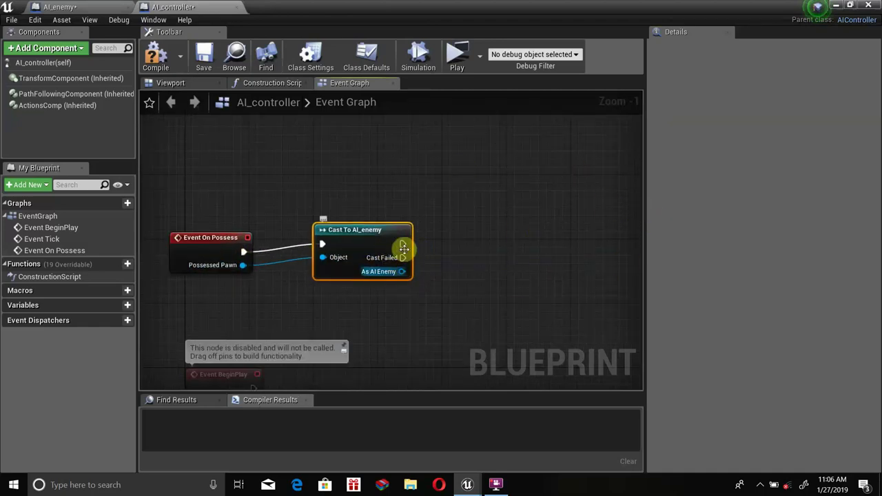
{"action": "left_click_drag", "start_coordinate": [403, 244], "coordinate": [502, 244]}
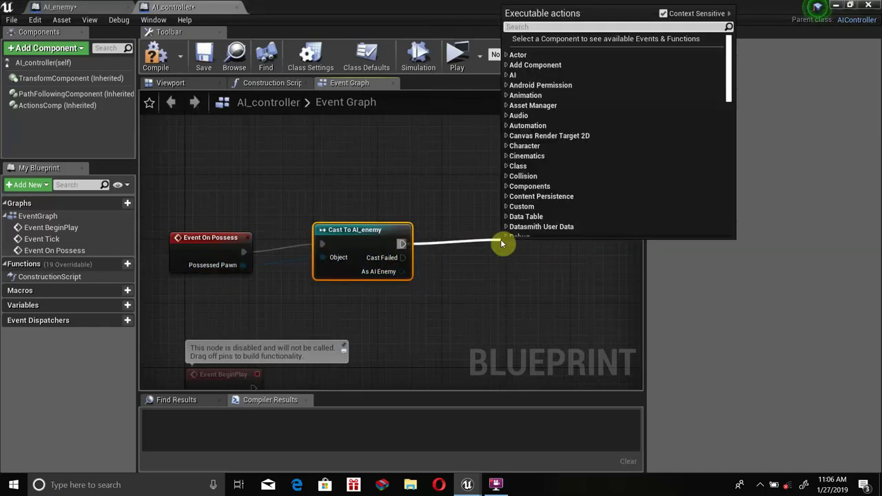
Add a Run Behavior Tree node after the cast using AI_behavior_tree, and compile
{"action": "type", "text": "ru"}
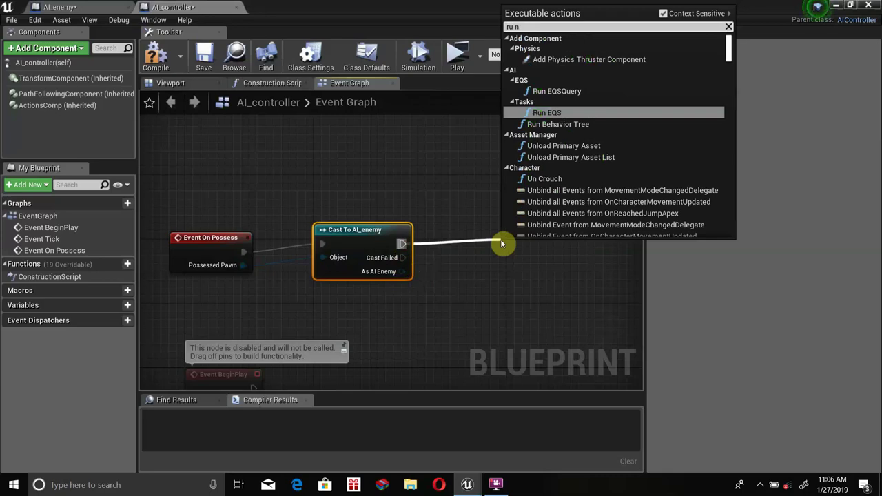
{"action": "type", "text": "nbeha"}
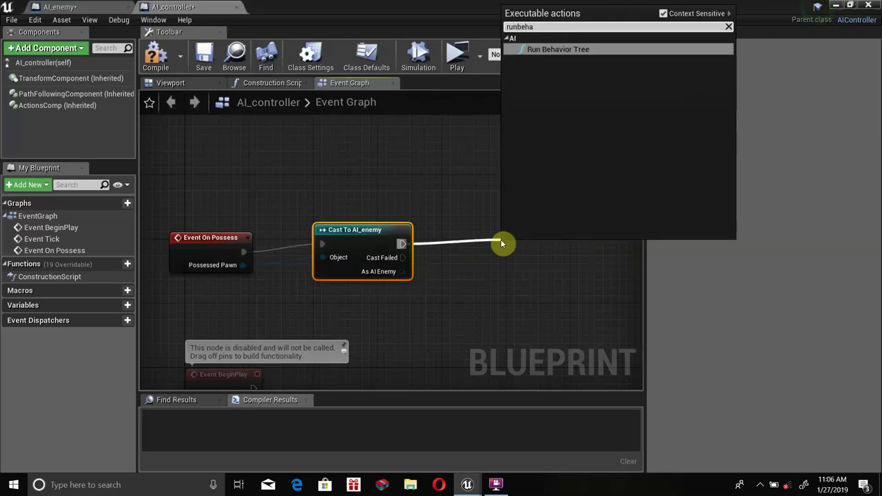
{"action": "key", "text": "Return"}
{"action": "left_click_drag", "start_coordinate": [528, 248], "coordinate": [522, 232]}
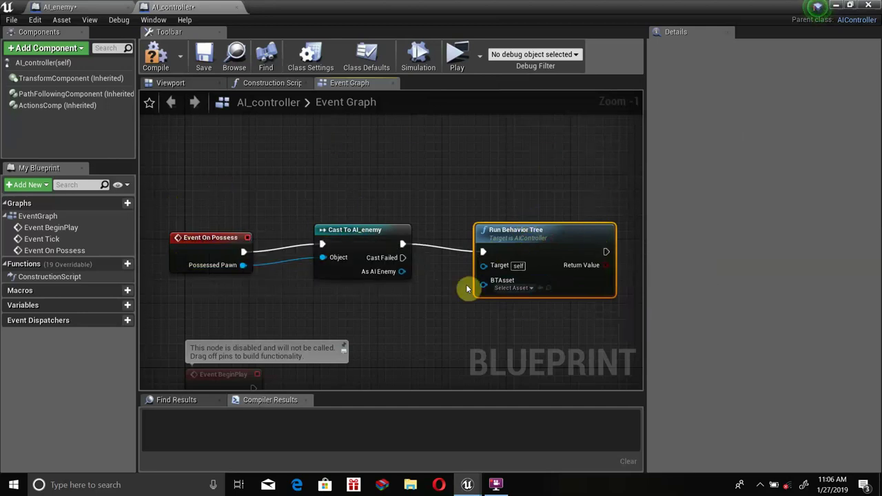
{"action": "left_click", "coordinate": [524, 292]}
{"action": "left_click", "coordinate": [526, 331]}
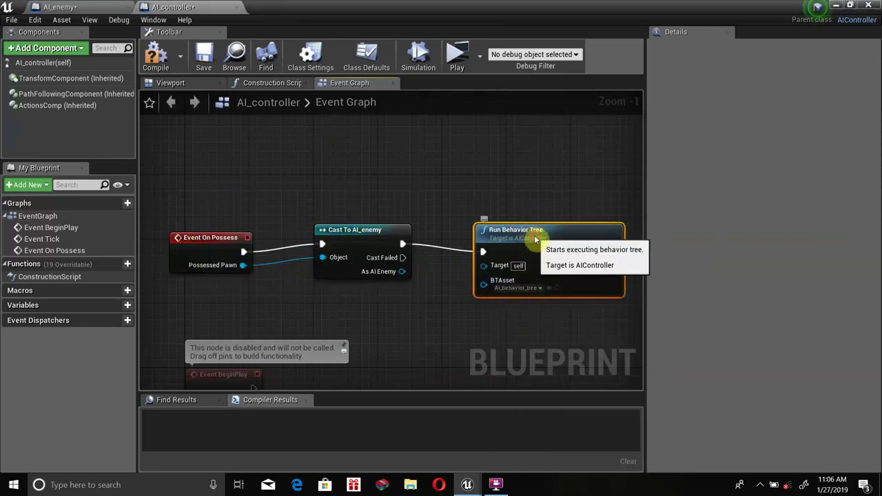
{"action": "left_click", "coordinate": [155, 58]}
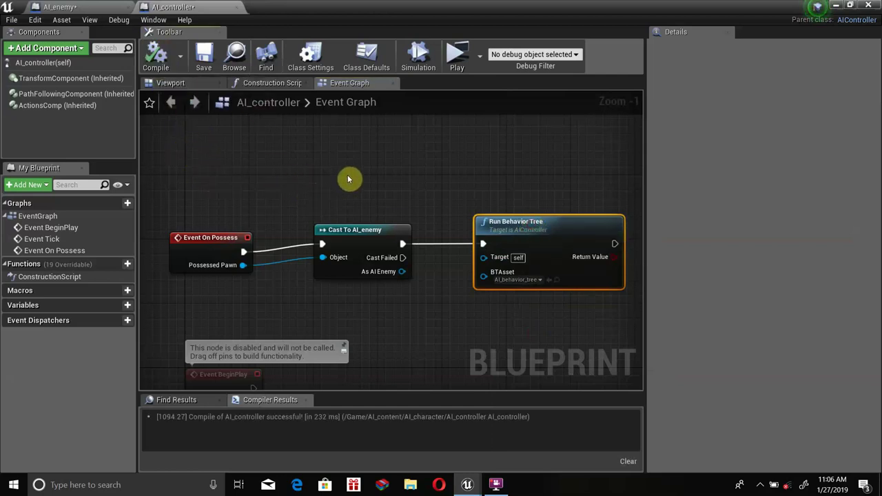
Glance at the AI_enemy blueprint, then leave the blueprint editor for the level
{"action": "scroll", "coordinate": [455, 200], "scroll_direction": "down", "scroll_amount": 1}
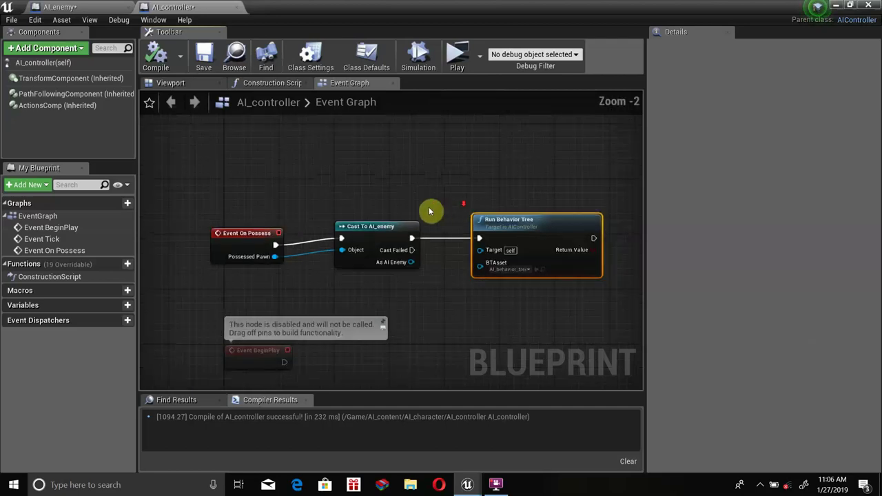
{"action": "scroll", "coordinate": [418, 216], "scroll_direction": "down", "scroll_amount": 1}
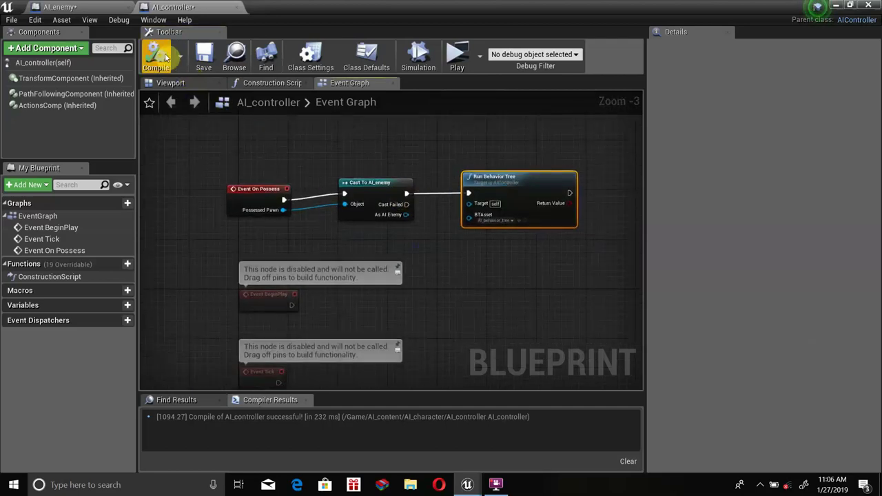
{"action": "left_click", "coordinate": [69, 9]}
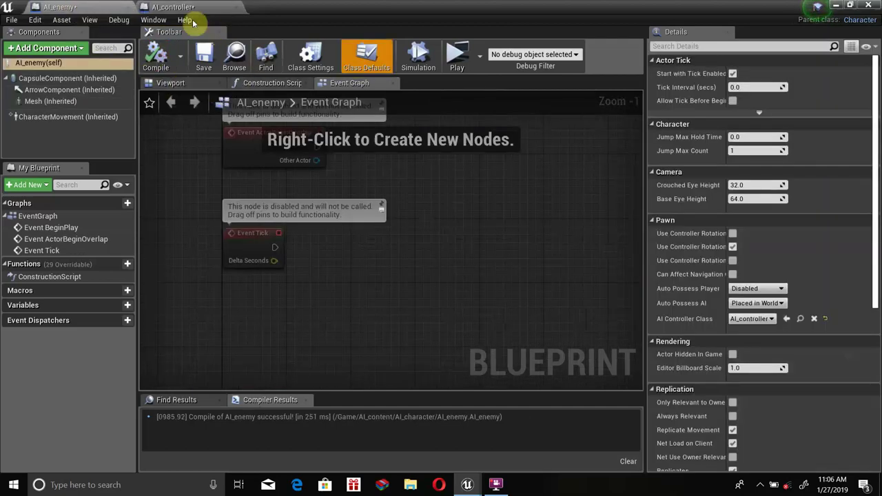
{"action": "left_click", "coordinate": [171, 8]}
{"action": "left_click", "coordinate": [837, 6]}
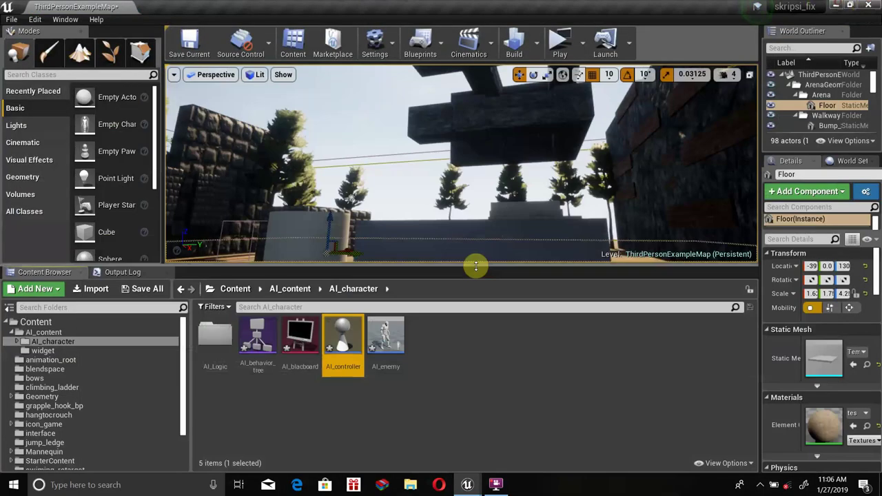
Open AI_behavior_tree, confirm it uses AI_blacboard, and add a trial Selector under ROOT
{"action": "double_click", "coordinate": [261, 333]}
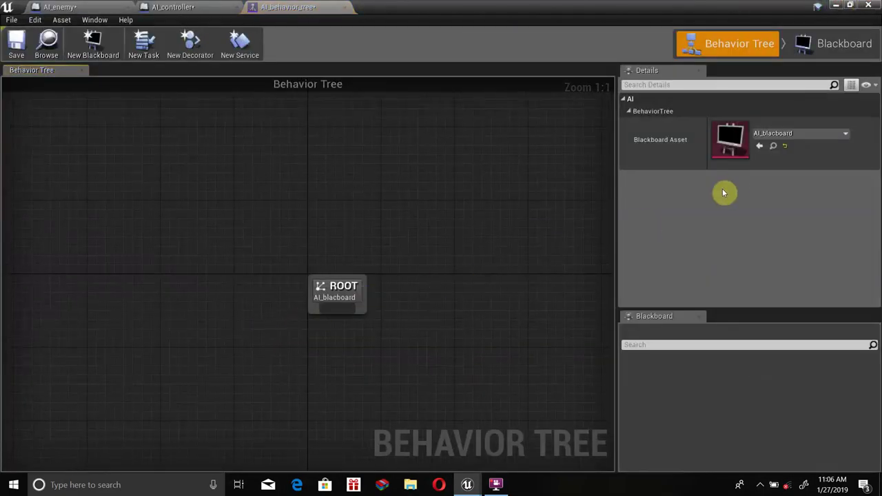
{"action": "left_click", "coordinate": [782, 135]}
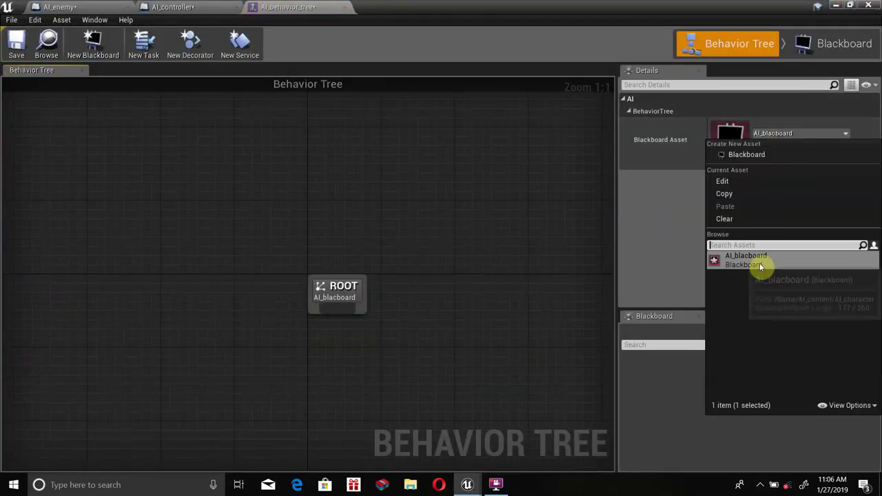
{"action": "left_click", "coordinate": [475, 268]}
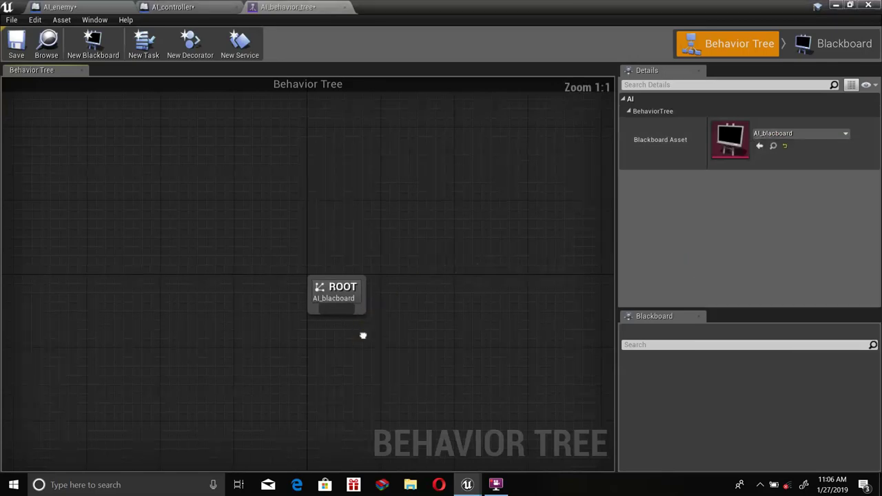
{"action": "right_click_drag", "start_coordinate": [363, 335], "coordinate": [351, 253]}
{"action": "left_click_drag", "start_coordinate": [324, 234], "coordinate": [321, 297]}
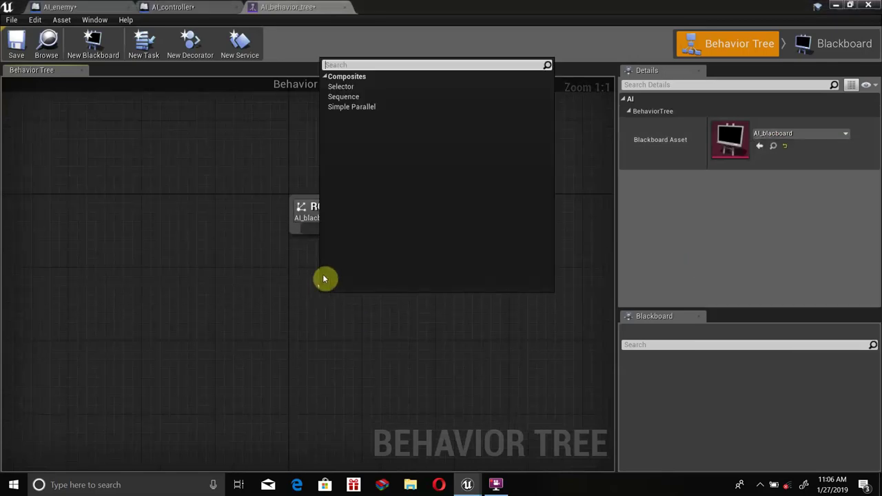
{"action": "left_click", "coordinate": [358, 87]}
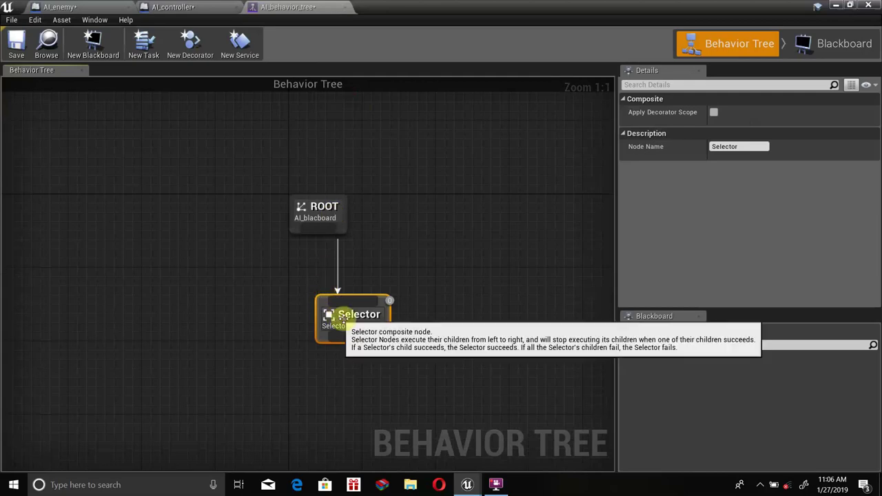
{"action": "left_click_drag", "start_coordinate": [343, 321], "coordinate": [195, 320]}
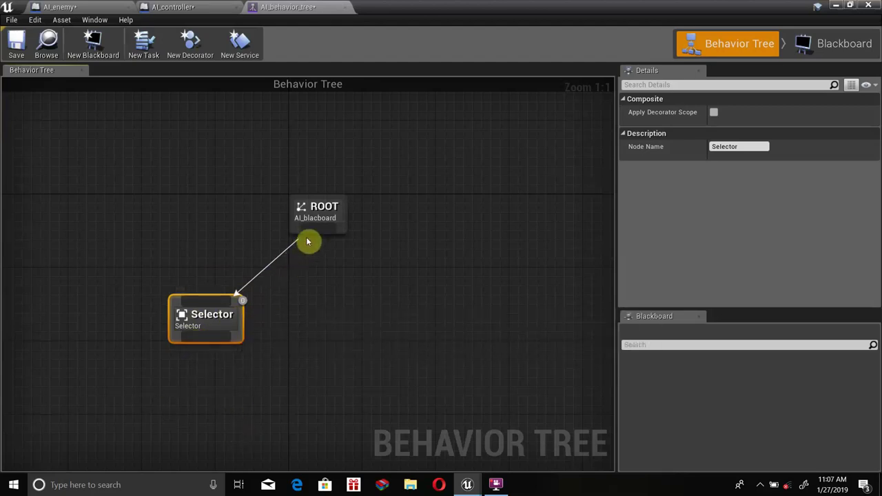
Add a trial Sequence under ROOT, then delete both trial nodes
{"action": "left_click_drag", "start_coordinate": [314, 233], "coordinate": [381, 320]}
{"action": "left_click", "coordinate": [444, 128]}
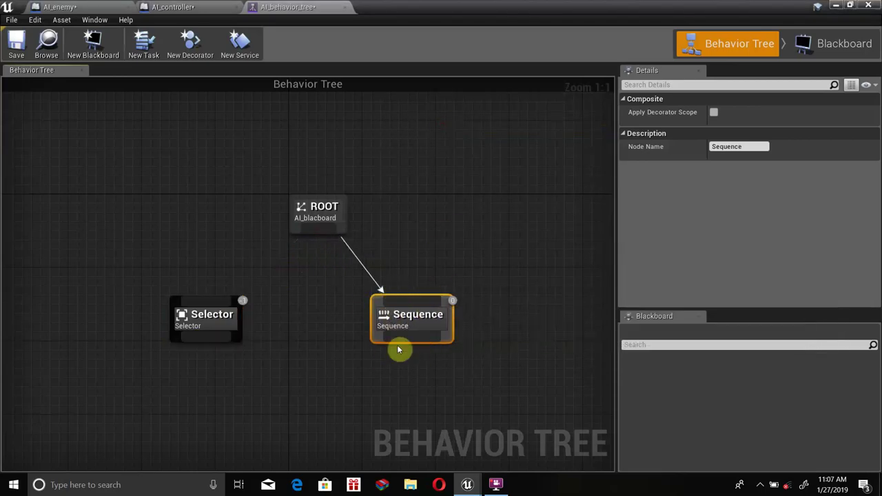
{"action": "scroll", "coordinate": [457, 399], "scroll_direction": "down", "scroll_amount": 2}
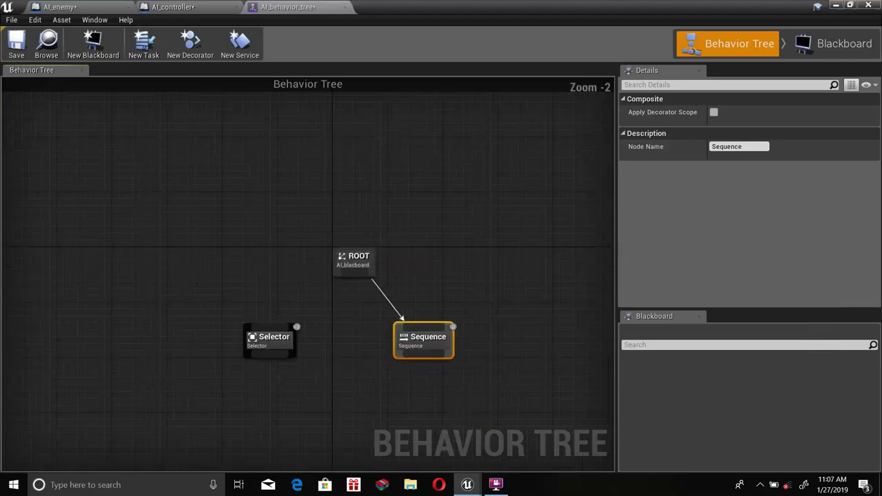
{"action": "scroll", "coordinate": [414, 293], "scroll_direction": "up", "scroll_amount": 1}
{"action": "scroll", "coordinate": [370, 227], "scroll_direction": "up", "scroll_amount": 1}
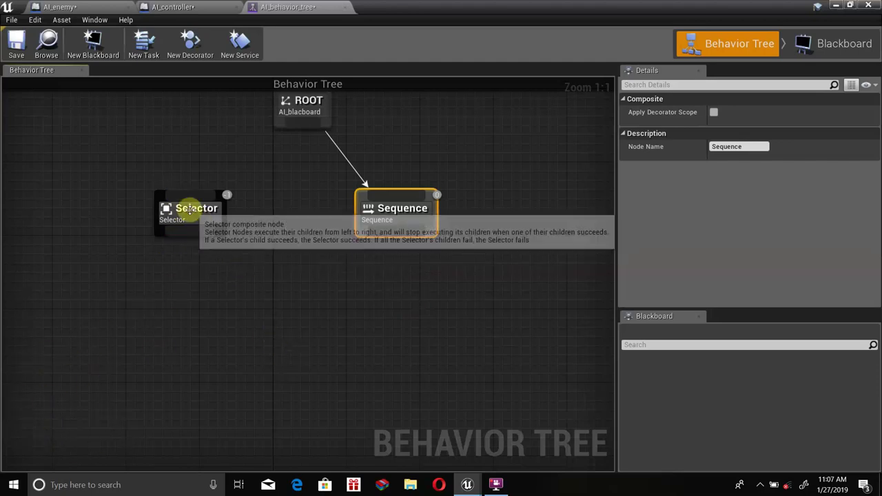
{"action": "left_click_drag", "start_coordinate": [131, 178], "coordinate": [508, 296]}
{"action": "key", "text": "Delete"}
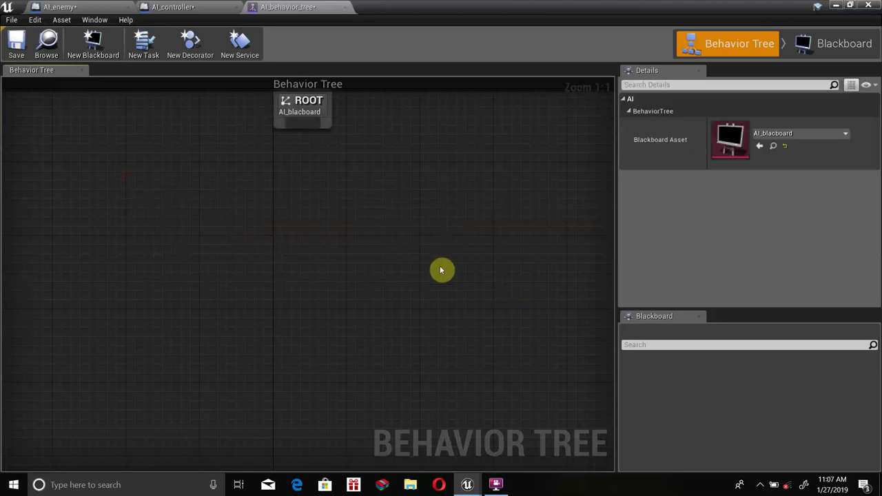
Add a Selector node under ROOT
{"action": "right_click_drag", "start_coordinate": [441, 270], "coordinate": [421, 349]}
{"action": "left_click_drag", "start_coordinate": [295, 201], "coordinate": [297, 331]}
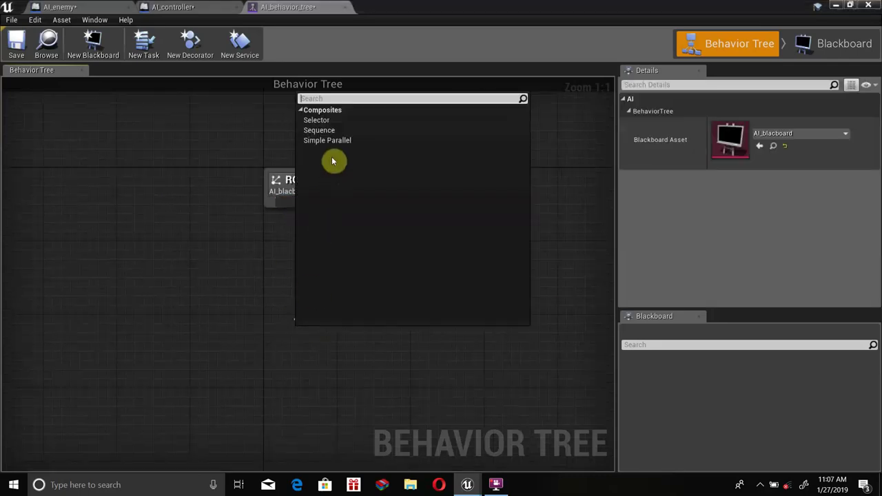
{"action": "left_click", "coordinate": [334, 121]}
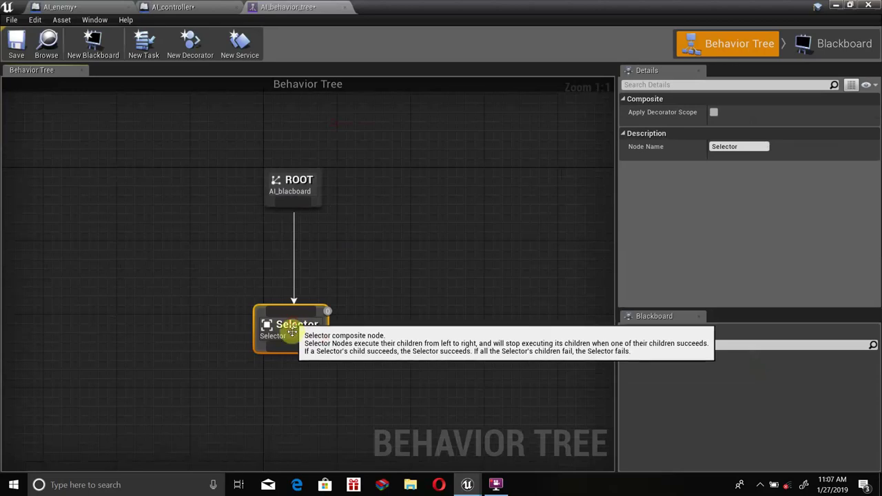
{"action": "right_click_drag", "start_coordinate": [292, 333], "coordinate": [305, 232]}
Add a Sequence node under the Selector and align it beneath
{"action": "left_click_drag", "start_coordinate": [305, 227], "coordinate": [305, 320]}
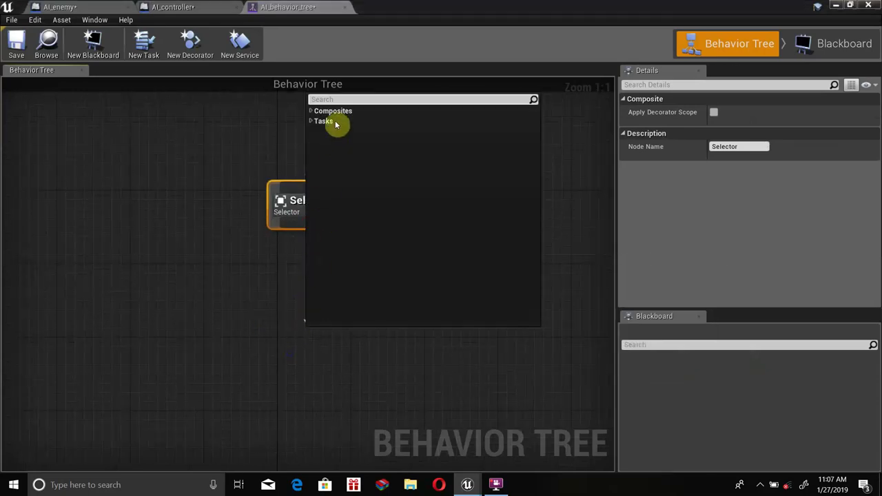
{"action": "left_click", "coordinate": [314, 121]}
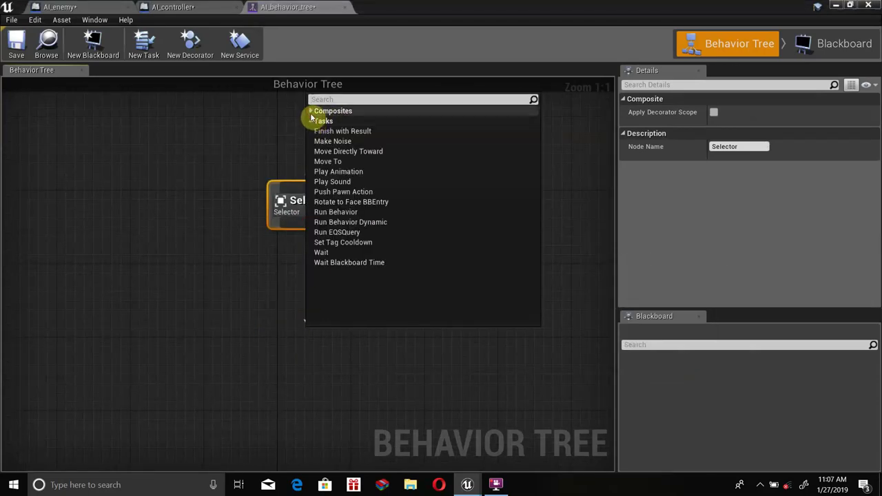
{"action": "left_click", "coordinate": [312, 111]}
{"action": "left_click", "coordinate": [327, 131]}
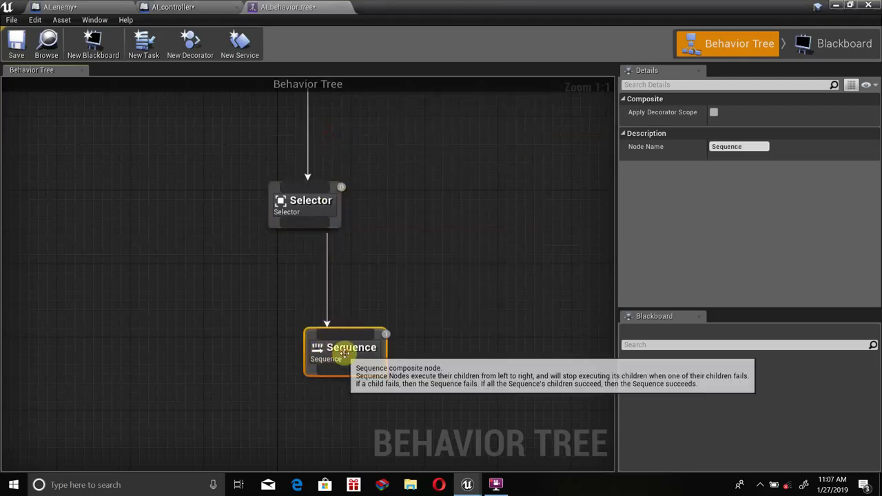
{"action": "left_click_drag", "start_coordinate": [345, 352], "coordinate": [307, 352]}
{"action": "right_click_drag", "start_coordinate": [325, 239], "coordinate": [324, 329]}
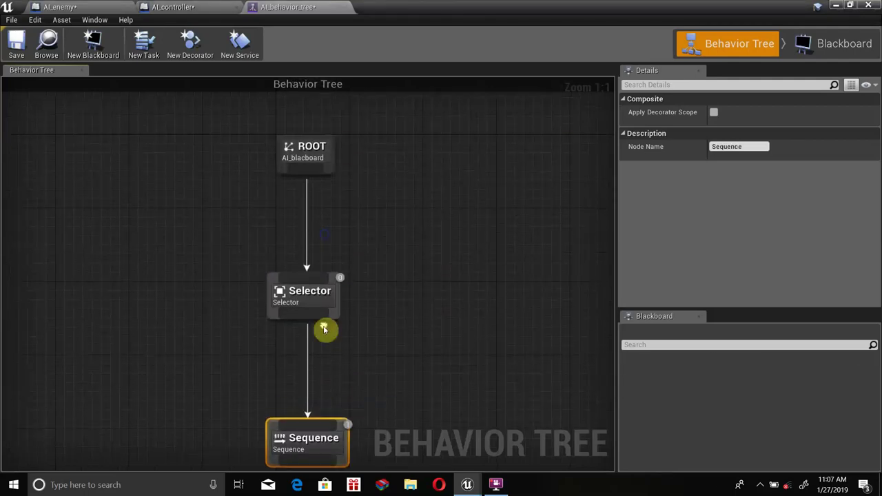
{"action": "left_click_drag", "start_coordinate": [256, 216], "coordinate": [369, 309]}
{"action": "right_click_drag", "start_coordinate": [327, 219], "coordinate": [327, 205]}
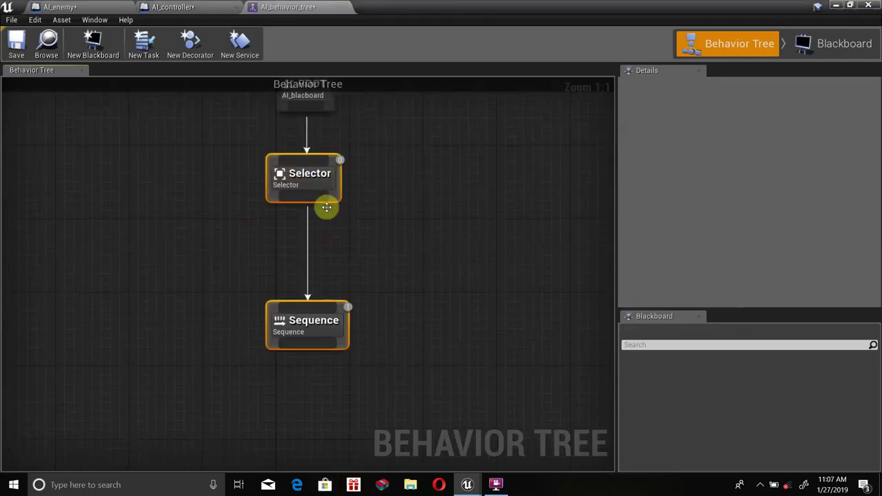
{"action": "left_click_drag", "start_coordinate": [324, 324], "coordinate": [324, 299]}
{"action": "right_click_drag", "start_coordinate": [324, 299], "coordinate": [321, 313]}
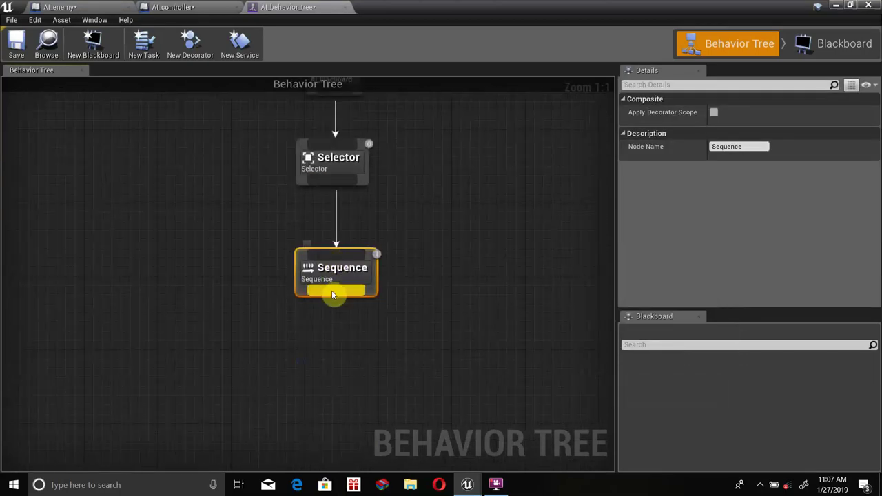
Create a new blueprint task with New Task and set its window aside
{"action": "left_click_drag", "start_coordinate": [330, 292], "coordinate": [201, 366]}
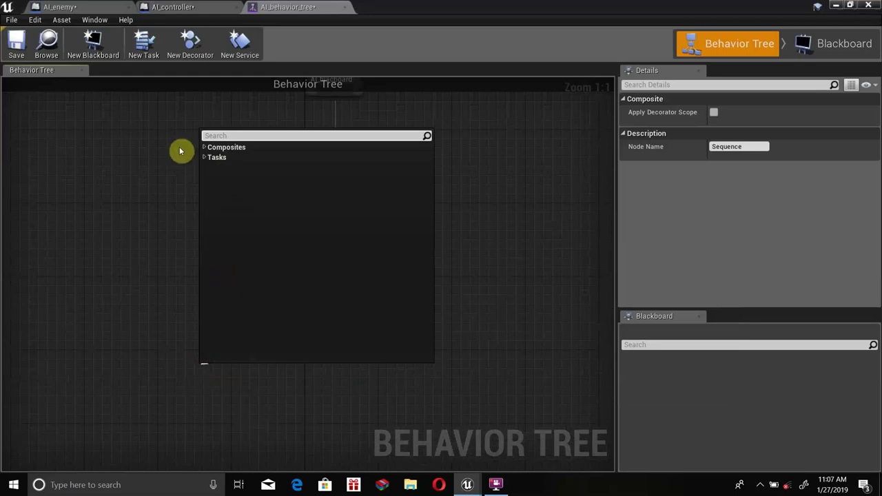
{"action": "left_click", "coordinate": [131, 130]}
{"action": "left_click", "coordinate": [145, 55]}
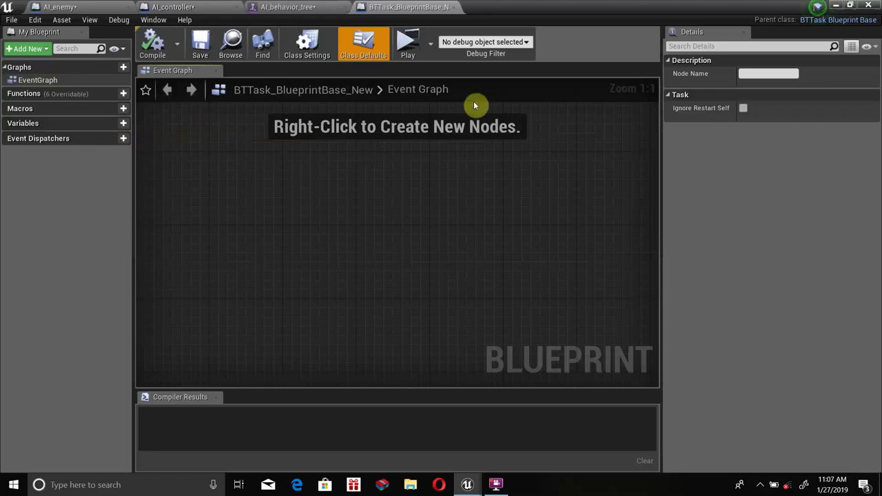
{"action": "left_click", "coordinate": [839, 5]}
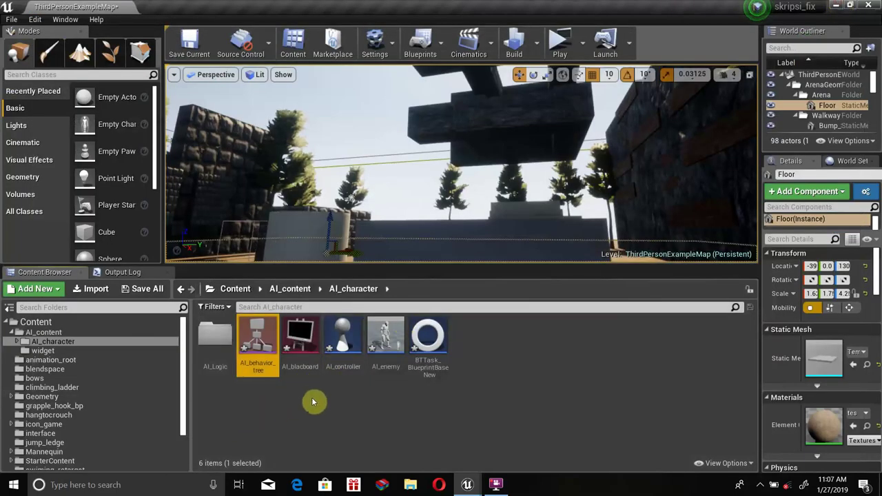
Rename the new task asset to find_random_location
{"action": "right_click", "coordinate": [428, 337]}
{"action": "left_click", "coordinate": [478, 142]}
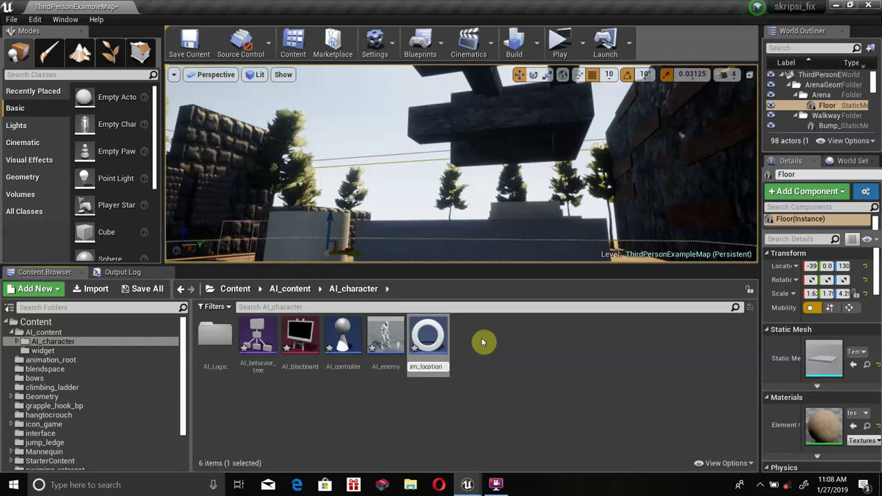
{"action": "key", "text": "Return"}
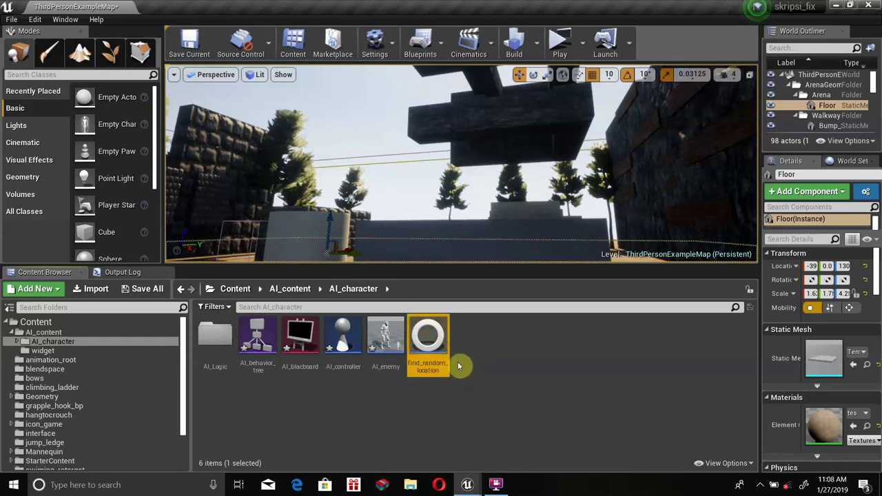
Move find_random_location into the AI_Logic folder and bring its blueprint back up
{"action": "left_click_drag", "start_coordinate": [422, 338], "coordinate": [212, 337]}
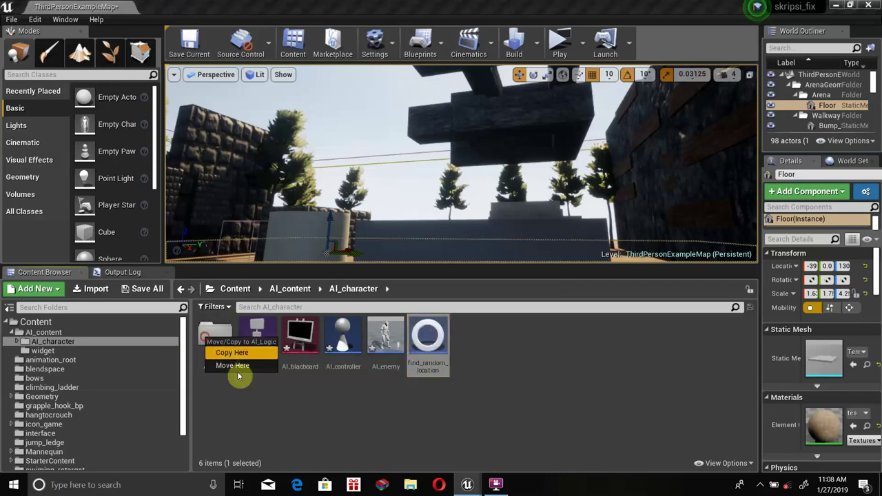
{"action": "left_click", "coordinate": [238, 366]}
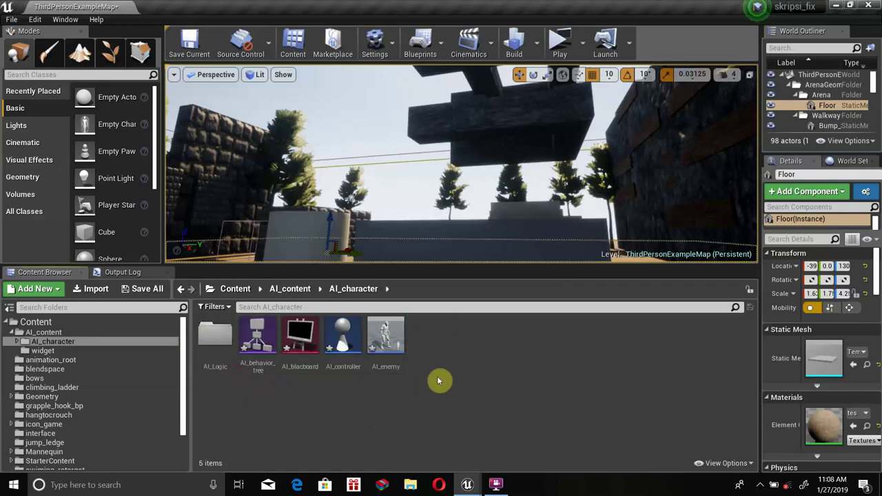
{"action": "mouse_move", "coordinate": [473, 483]}
{"action": "left_click", "coordinate": [531, 434]}
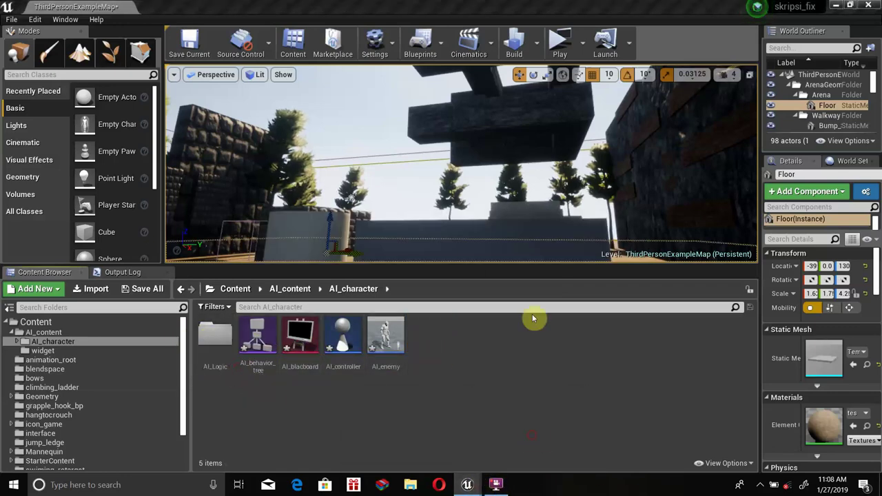
Add an Event Receive Execute node to find_random_location's event graph
{"action": "scroll", "coordinate": [239, 200], "scroll_direction": "down", "scroll_amount": 1}
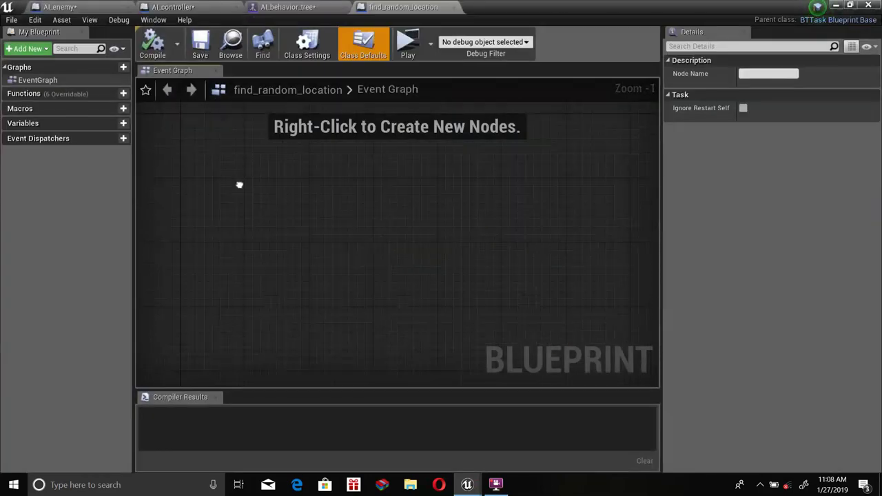
{"action": "right_click", "coordinate": [225, 182]}
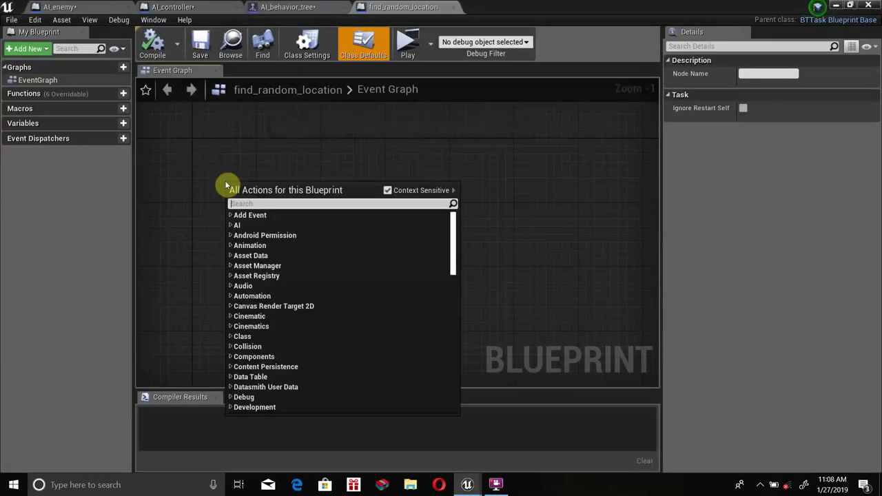
{"action": "type", "text": "event"}
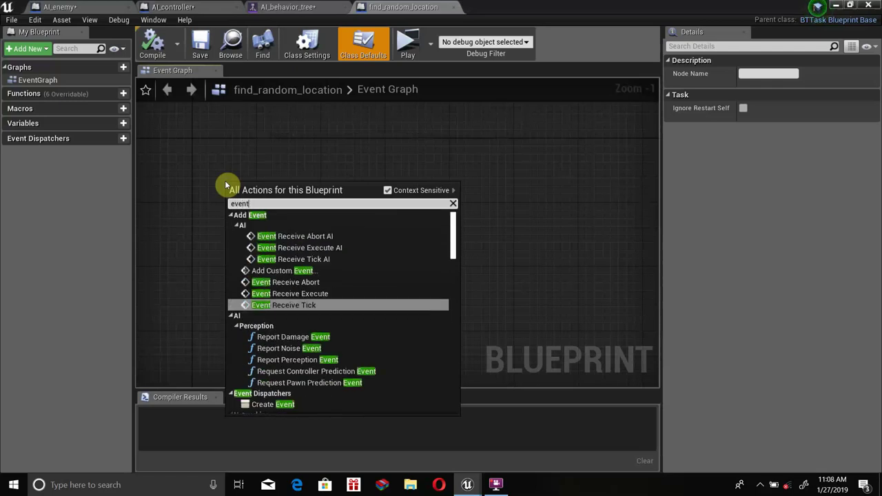
{"action": "type", "text": " recei"}
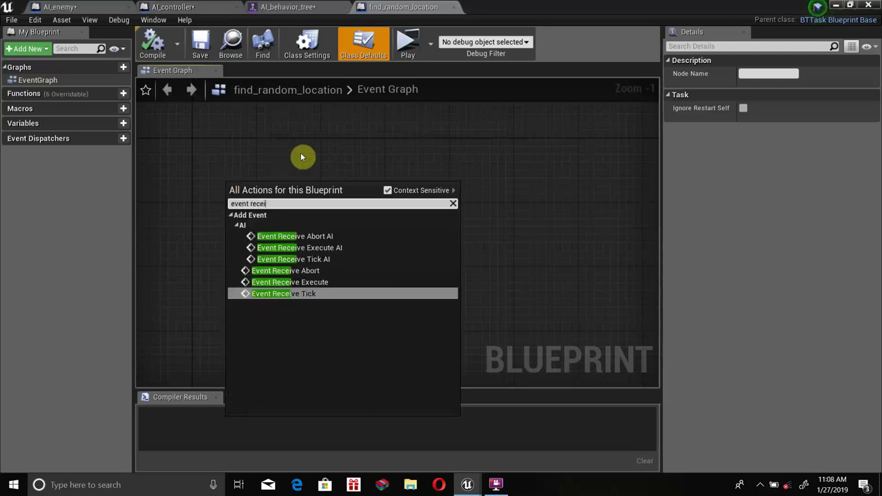
{"action": "left_click", "coordinate": [328, 282]}
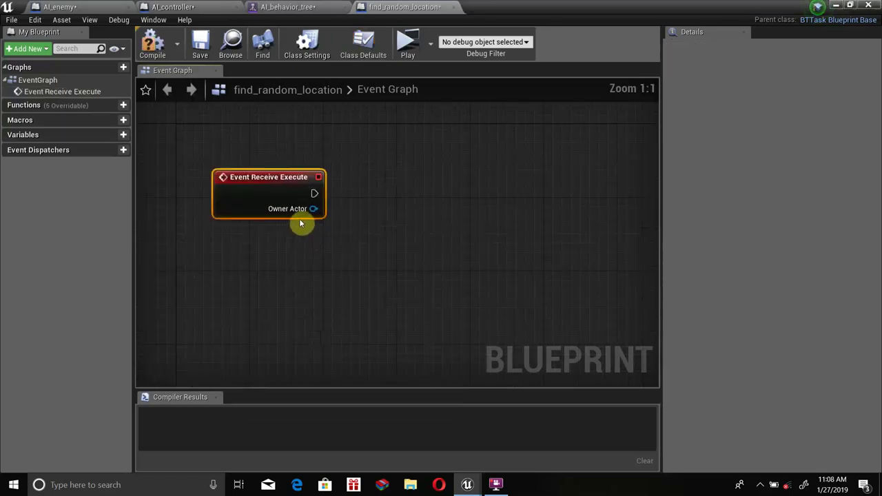
Feed Owner Actor into Get AIController, then its Return Value into Get Controlled Pawn
{"action": "mouse_move", "coordinate": [314, 208]}
{"action": "left_mouse_down"}
{"action": "mouse_move", "coordinate": [435, 225]}
{"action": "mouse_move", "coordinate": [364, 226]}
{"action": "left_mouse_up"}
{"action": "type", "text": "ge"}
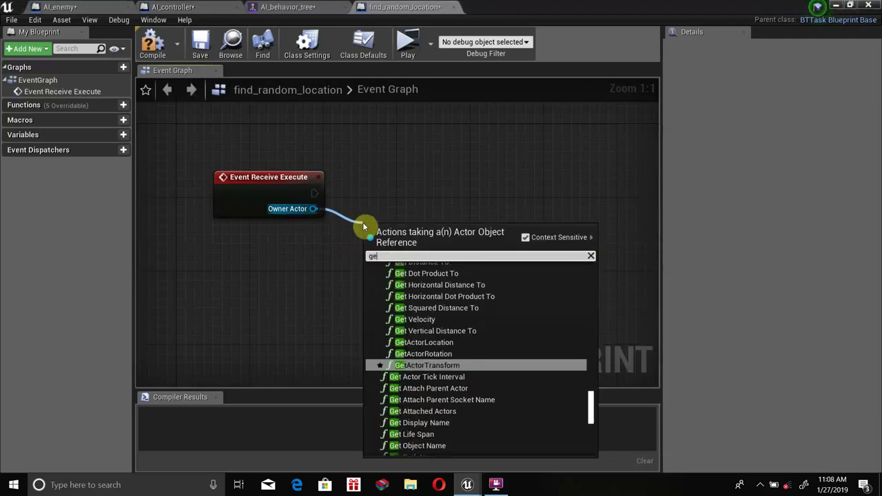
{"action": "type", "text": "aicontroller"}
{"action": "key", "text": "Return"}
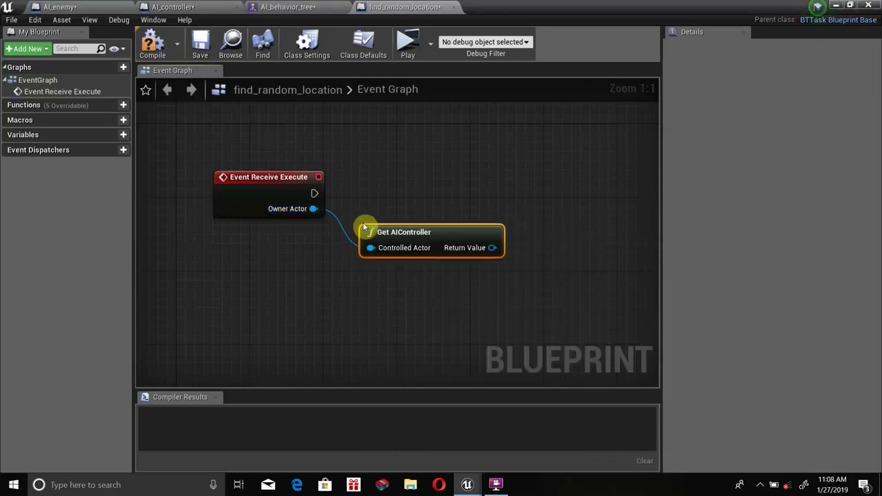
{"action": "right_click_drag", "start_coordinate": [364, 226], "coordinate": [244, 256]}
{"action": "left_click_drag", "start_coordinate": [370, 277], "coordinate": [420, 295]}
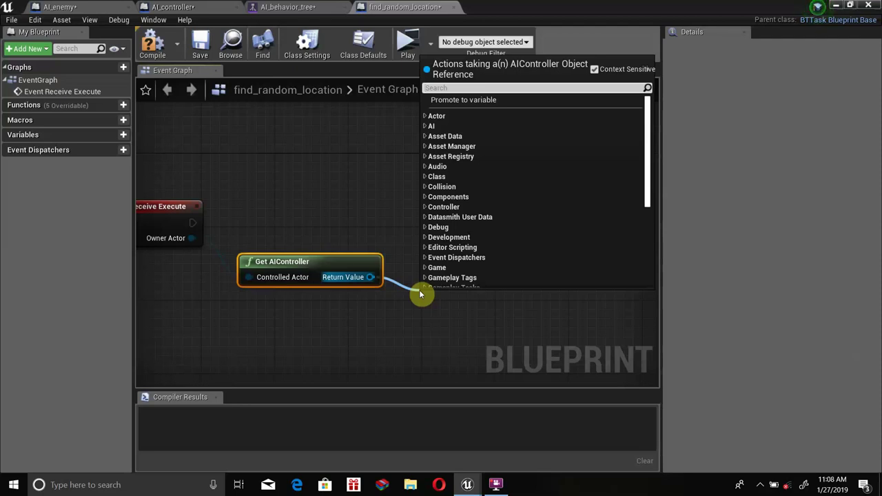
{"action": "type", "text": "controlled"}
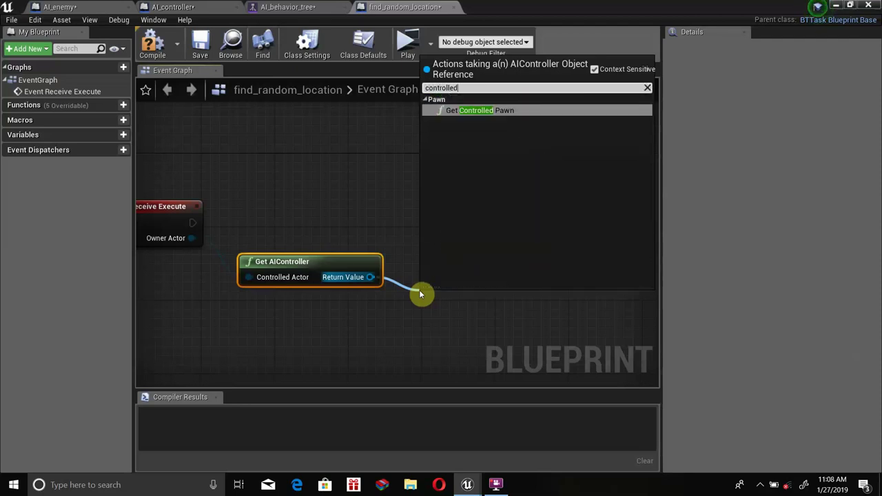
{"action": "left_click", "coordinate": [509, 111]}
{"action": "right_click_drag", "start_coordinate": [488, 301], "coordinate": [393, 278]}
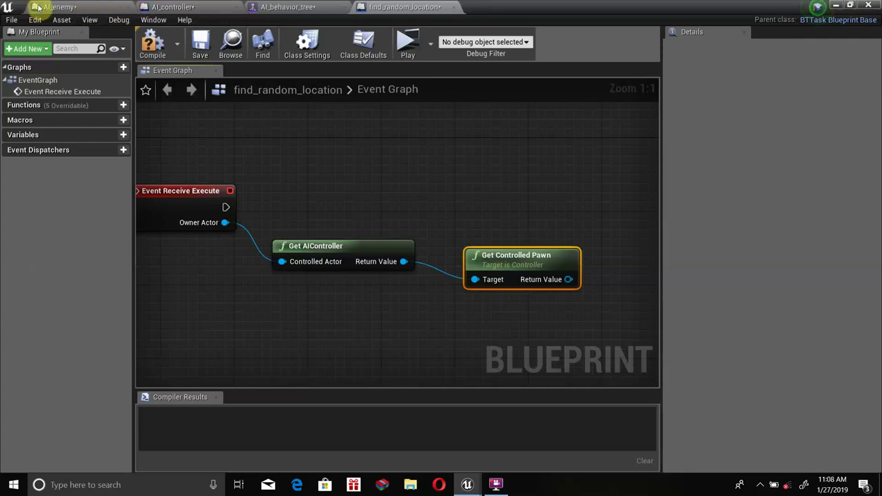
Add a GetActorLocation node fed by Get Controlled Pawn's Return Value
{"action": "right_click_drag", "start_coordinate": [485, 220], "coordinate": [354, 232]}
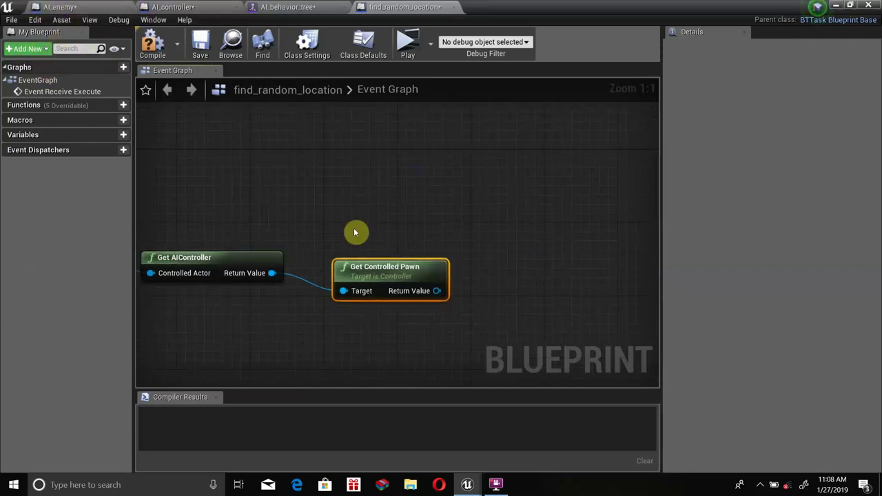
{"action": "left_click_drag", "start_coordinate": [376, 269], "coordinate": [376, 261]}
{"action": "left_click_drag", "start_coordinate": [437, 282], "coordinate": [523, 277]}
{"action": "type", "text": "get ac"}
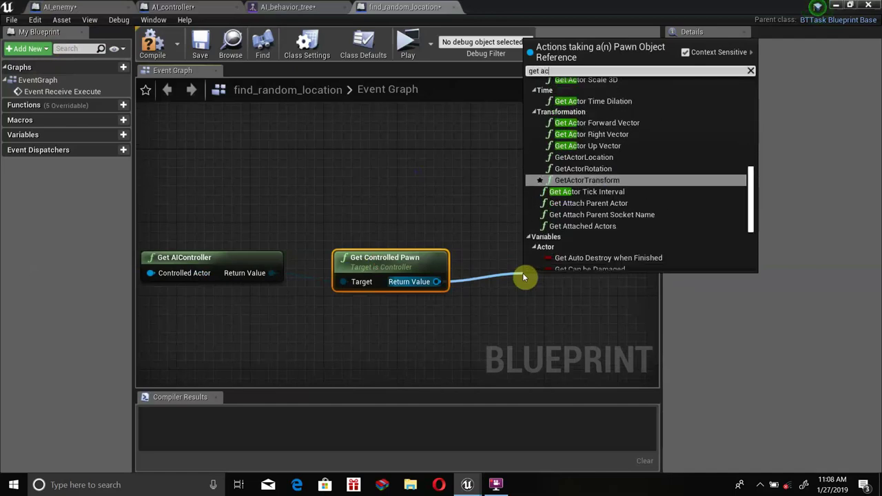
{"action": "type", "text": "tor loca"}
{"action": "key", "text": "Return"}
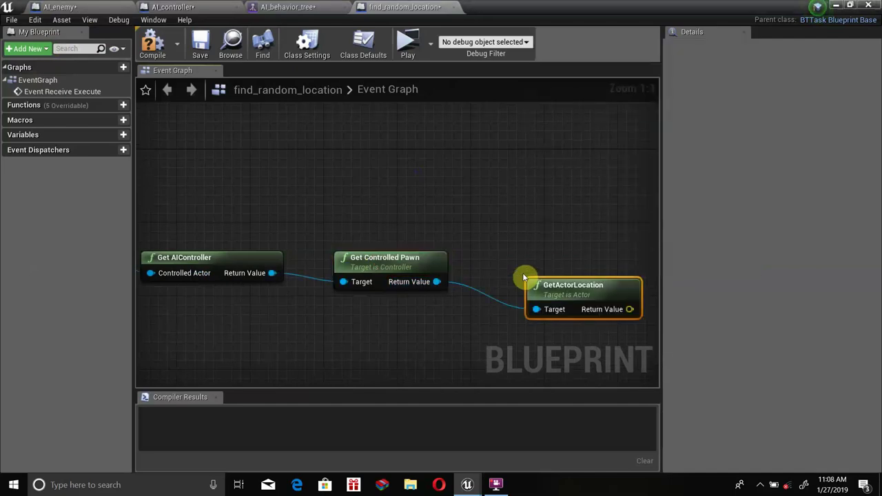
Add GetRandomPointInNavigableRadius with the actor location as Origin and Radius 600
{"action": "right_click_drag", "start_coordinate": [547, 289], "coordinate": [398, 281]}
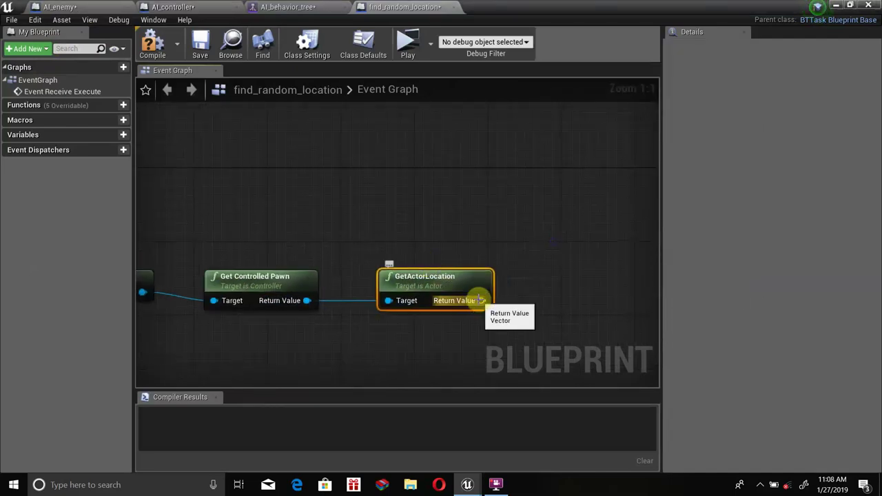
{"action": "left_click_drag", "start_coordinate": [481, 300], "coordinate": [540, 298]}
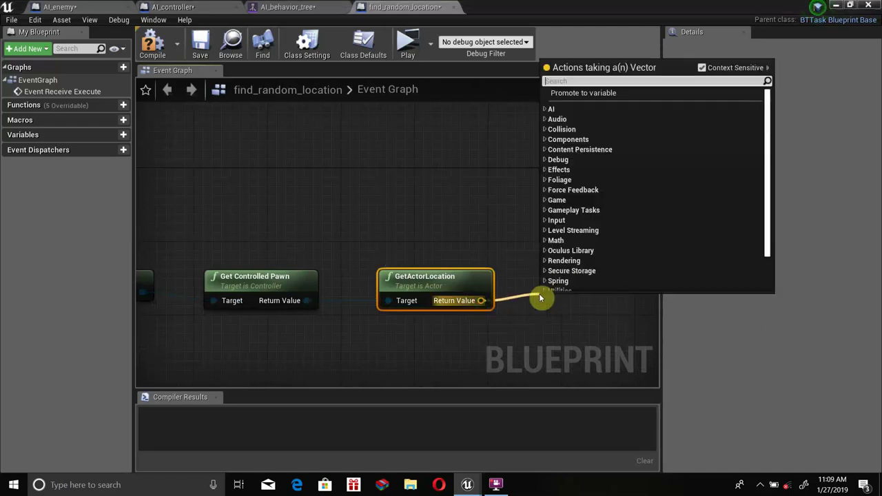
{"action": "type", "text": "random"}
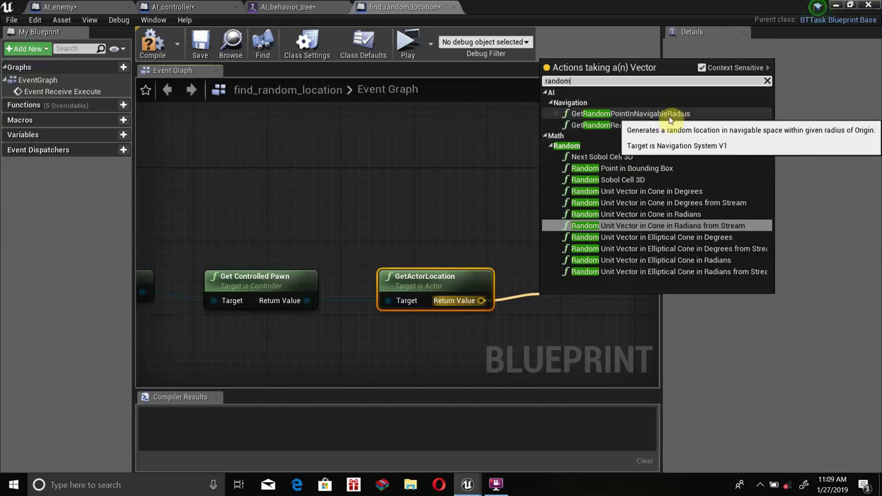
{"action": "left_click", "coordinate": [675, 116]}
{"action": "right_click_drag", "start_coordinate": [588, 274], "coordinate": [492, 258]}
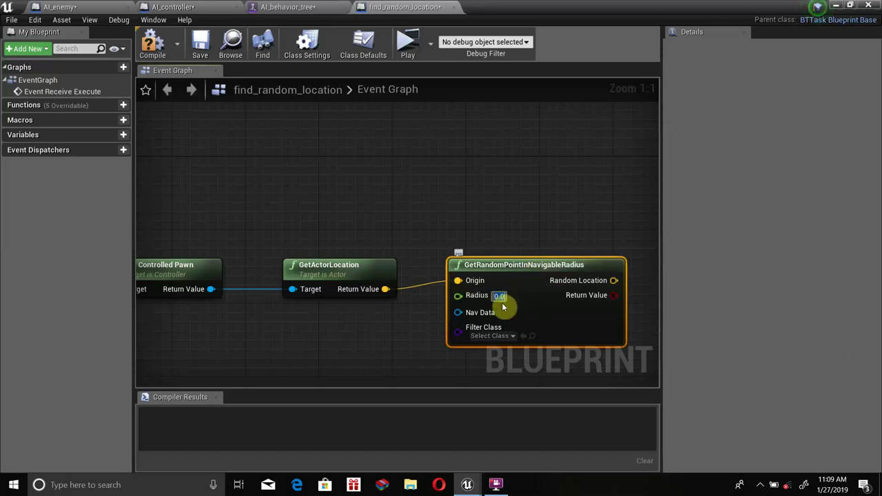
{"action": "type", "text": "00"}
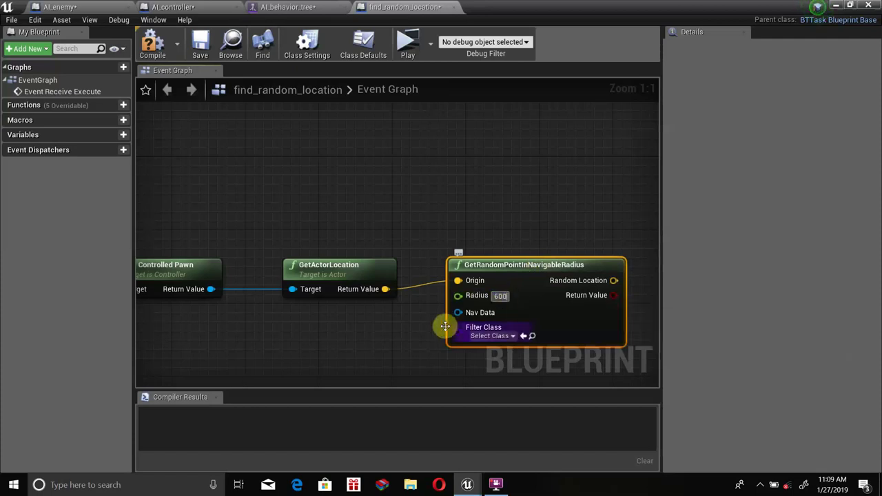
{"action": "key", "text": "Return"}
{"action": "right_click_drag", "start_coordinate": [408, 325], "coordinate": [394, 279]}
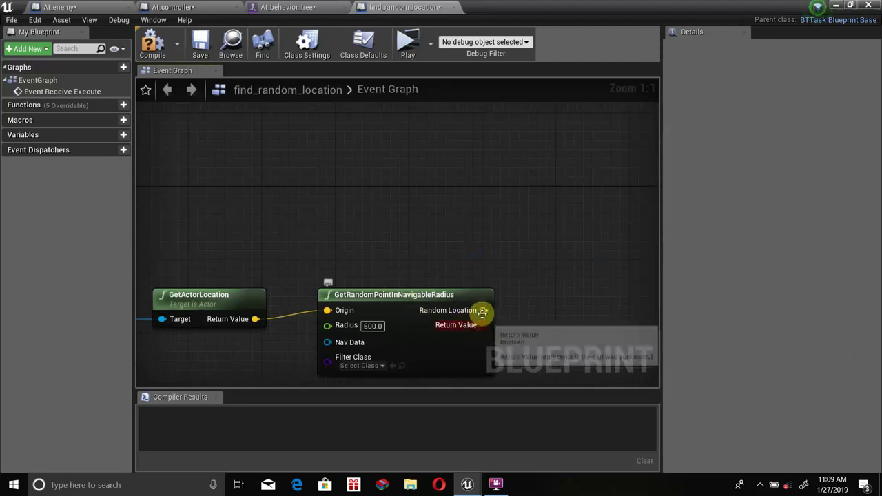
Add Set Blackboard Value as Vector driven by the Random Location output
{"action": "left_click_drag", "start_coordinate": [486, 309], "coordinate": [505, 218]}
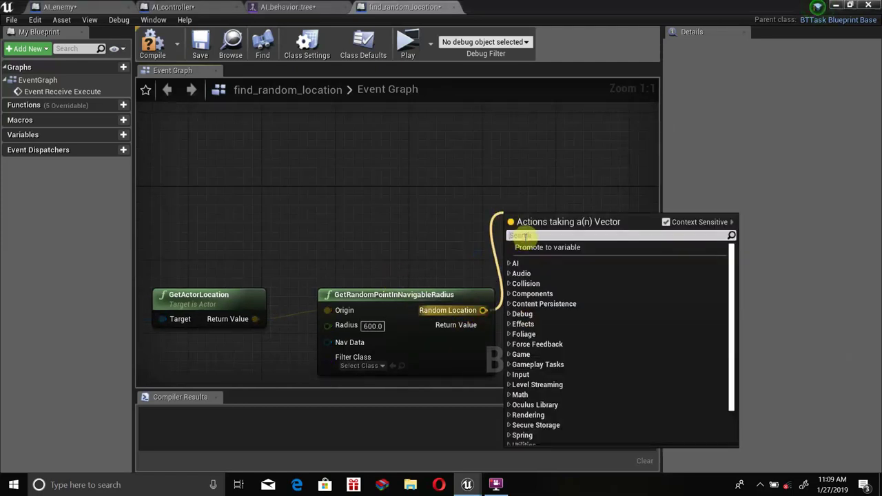
{"action": "type", "text": "set val"}
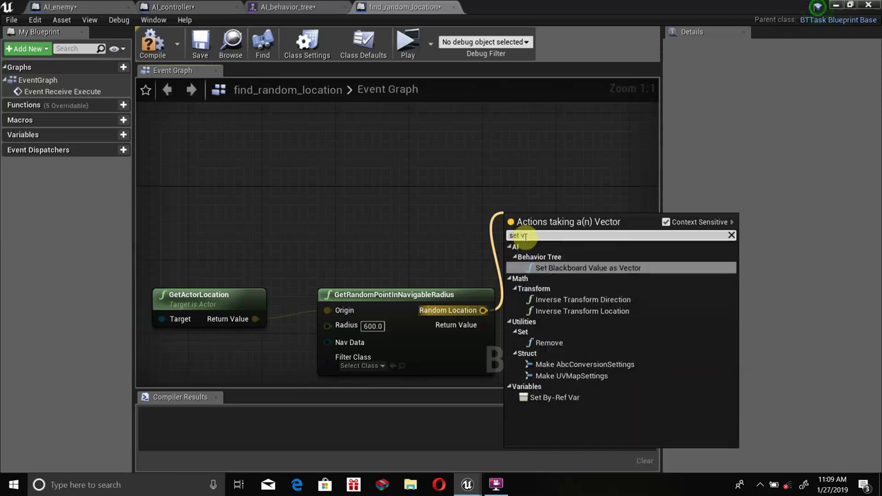
{"action": "key", "text": "Return"}
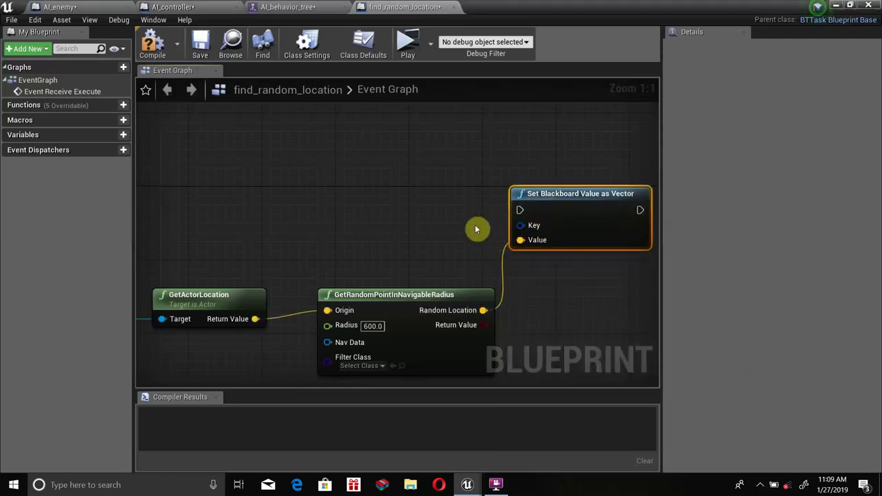
{"action": "right_click_drag", "start_coordinate": [378, 221], "coordinate": [528, 242]}
Create a variable named MoveToLocationKey of type Blackboard Key Selector
{"action": "scroll", "coordinate": [380, 224], "scroll_direction": "down", "scroll_amount": 2}
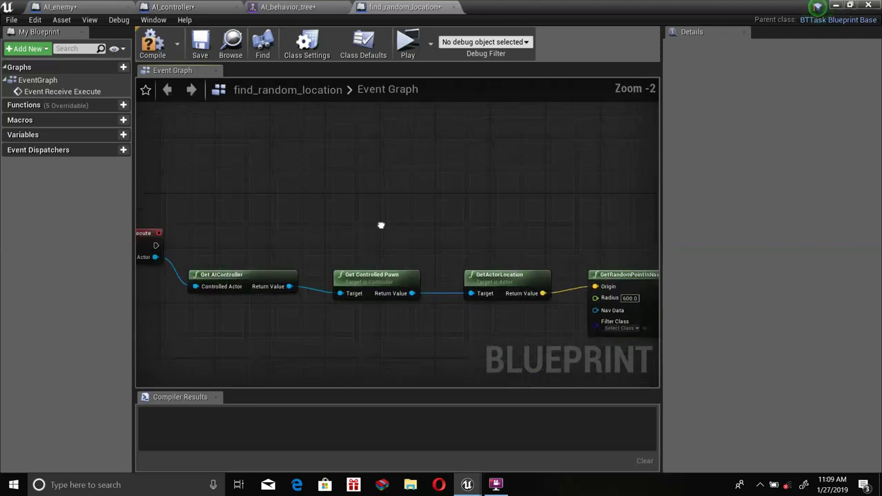
{"action": "mouse_move", "coordinate": [379, 225]}
{"action": "right_mouse_down"}
{"action": "mouse_move", "coordinate": [485, 240]}
{"action": "mouse_move", "coordinate": [258, 218]}
{"action": "right_mouse_up"}
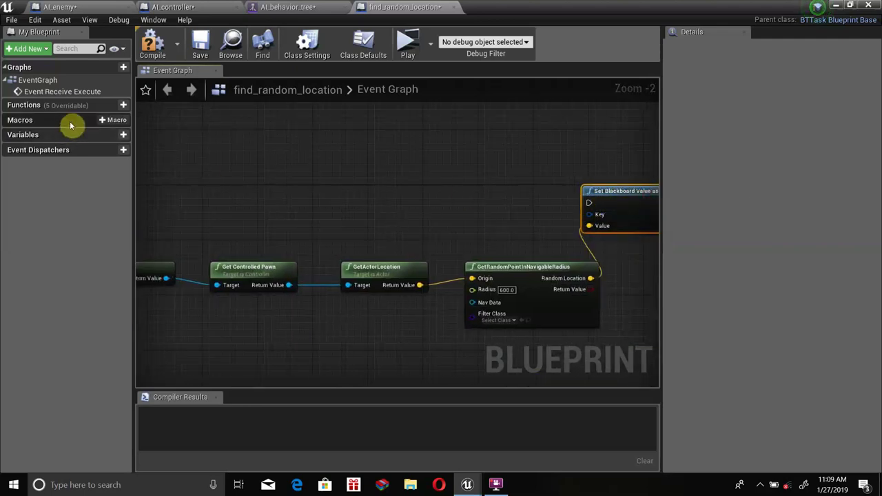
{"action": "left_click", "coordinate": [101, 135]}
{"action": "type", "text": "MoveToLocationKey"}
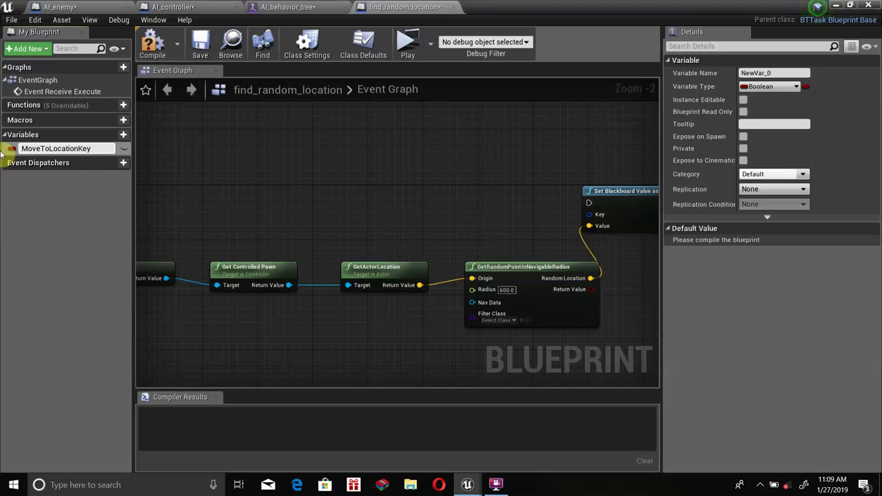
{"action": "key", "text": "Return"}
{"action": "left_click", "coordinate": [768, 90]}
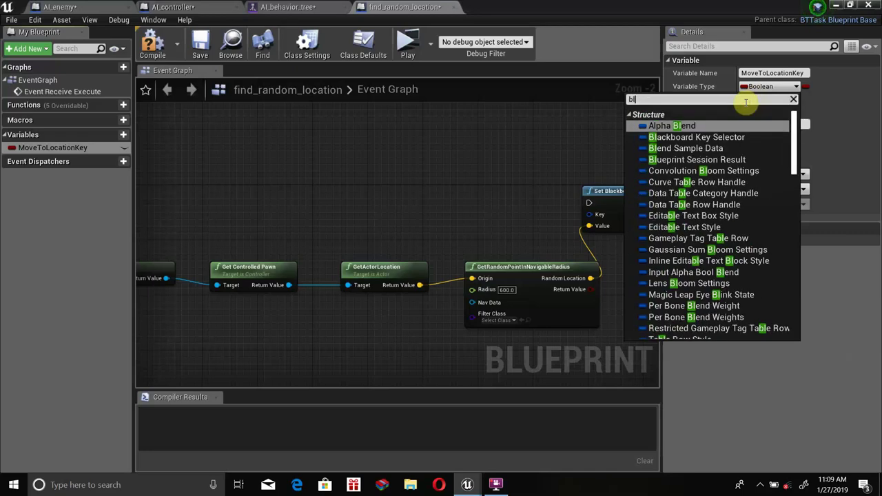
{"action": "type", "text": "bla"}
{"action": "key", "text": "Return"}
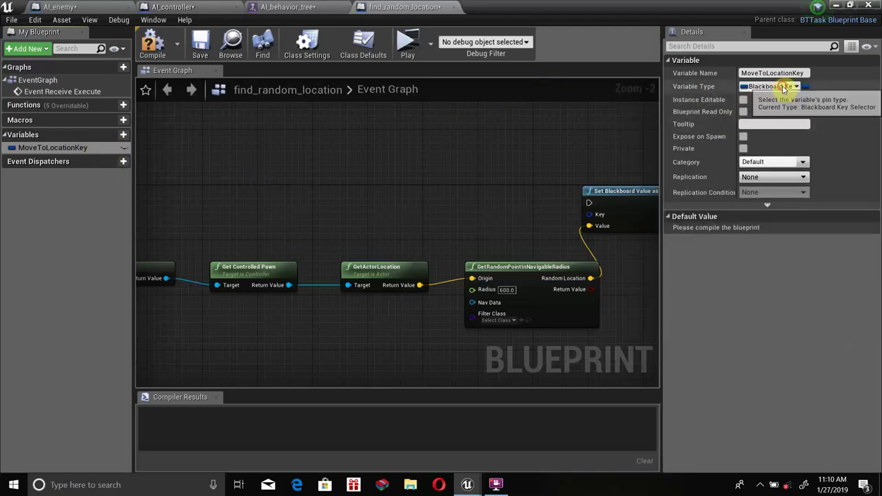
{"action": "left_click", "coordinate": [775, 86]}
{"action": "type", "text": "b"}
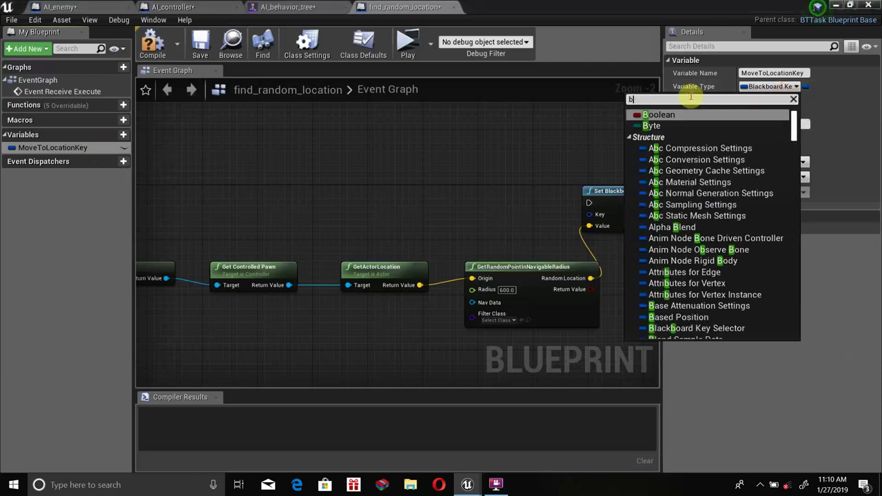
{"action": "type", "text": "lack"}
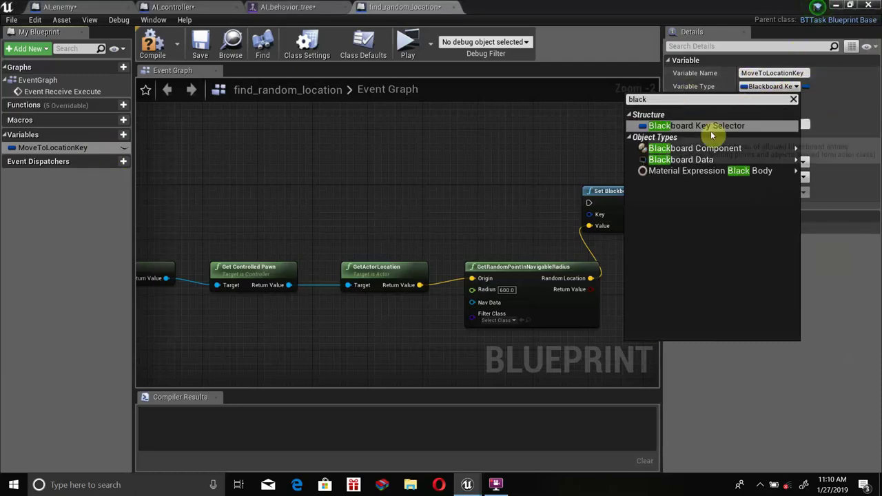
{"action": "left_click", "coordinate": [477, 140]}
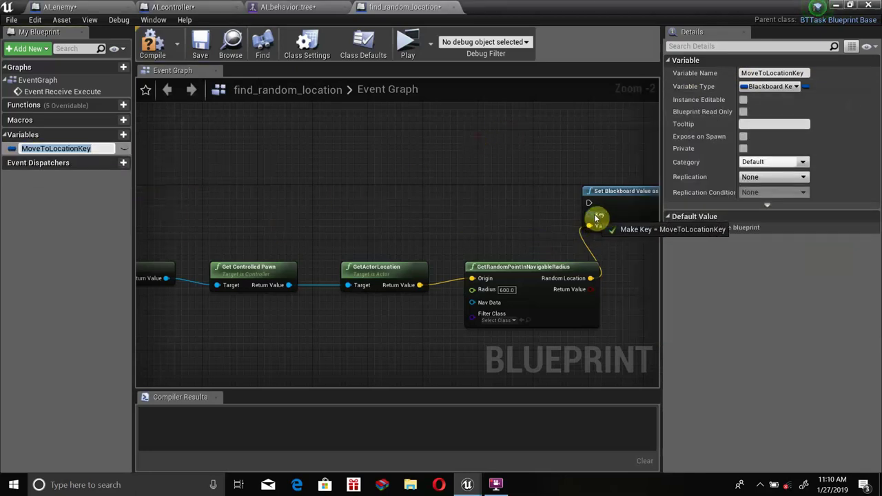
Connect MoveToLocationKey to the Key input of Set Blackboard Value as Vector
{"action": "left_click_drag", "start_coordinate": [27, 147], "coordinate": [589, 214]}
{"action": "right_click_drag", "start_coordinate": [526, 180], "coordinate": [409, 191]}
{"action": "scroll", "coordinate": [414, 200], "scroll_direction": "down", "scroll_amount": 1}
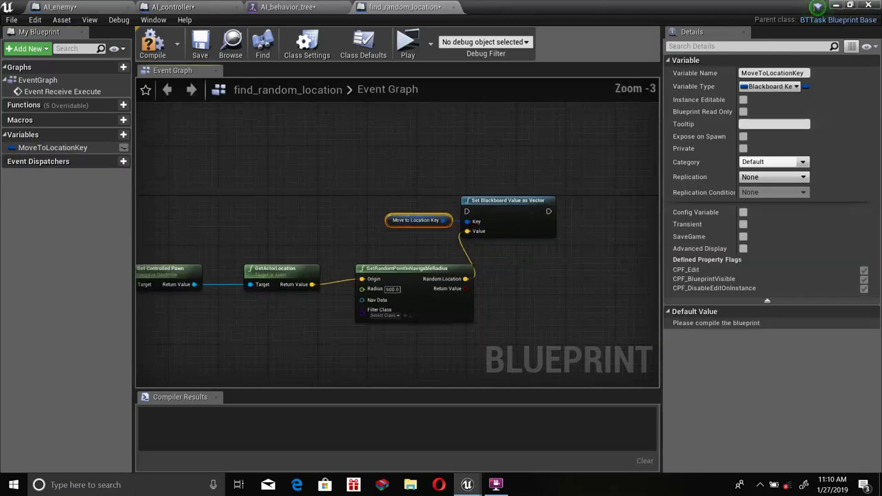
Wire Event Receive Execute's exec output into Set Blackboard Value as Vector and compile
{"action": "left_click", "coordinate": [165, 43]}
{"action": "right_click_drag", "start_coordinate": [181, 120], "coordinate": [315, 173]}
{"action": "scroll", "coordinate": [299, 202], "scroll_direction": "down", "scroll_amount": 2}
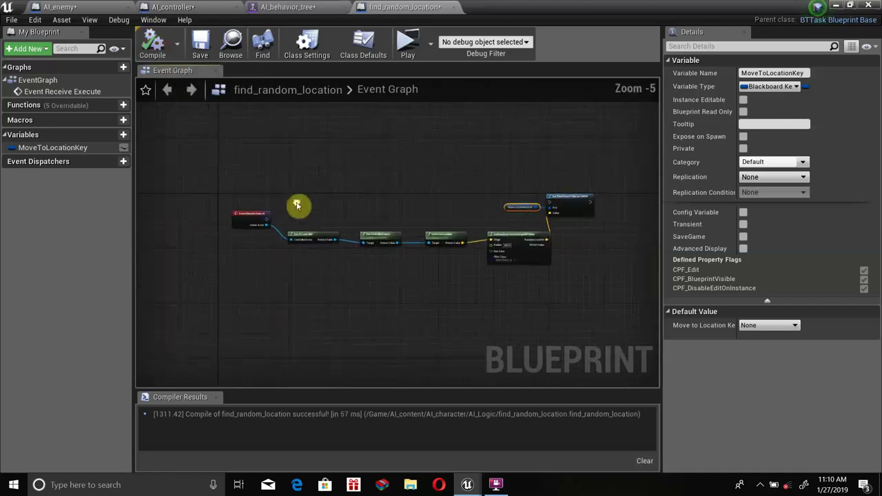
{"action": "scroll", "coordinate": [300, 203], "scroll_direction": "up", "scroll_amount": 3}
{"action": "left_click_drag", "start_coordinate": [285, 231], "coordinate": [285, 191]}
{"action": "right_click_drag", "start_coordinate": [285, 191], "coordinate": [164, 202]}
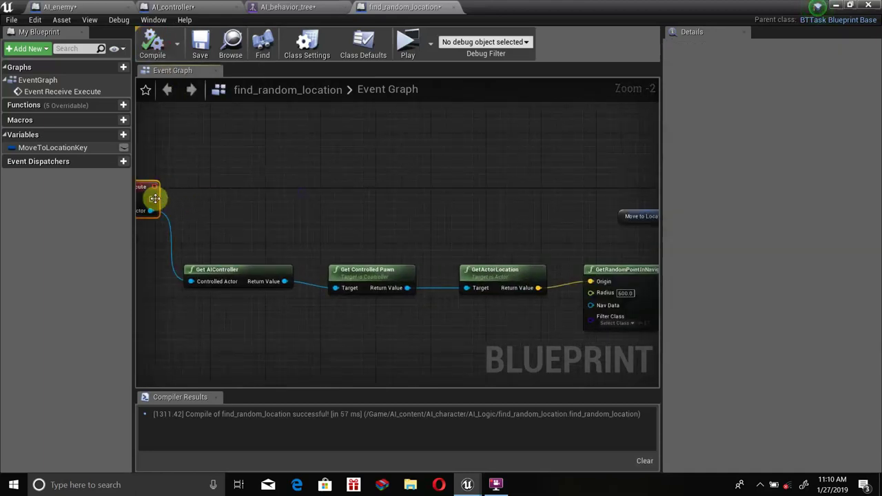
{"action": "left_click_drag", "start_coordinate": [155, 199], "coordinate": [174, 206]}
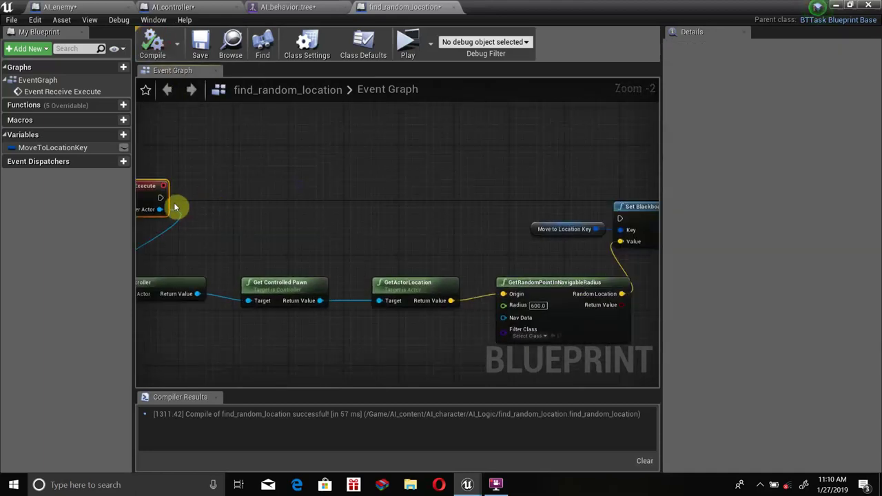
{"action": "left_click_drag", "start_coordinate": [160, 197], "coordinate": [620, 218]}
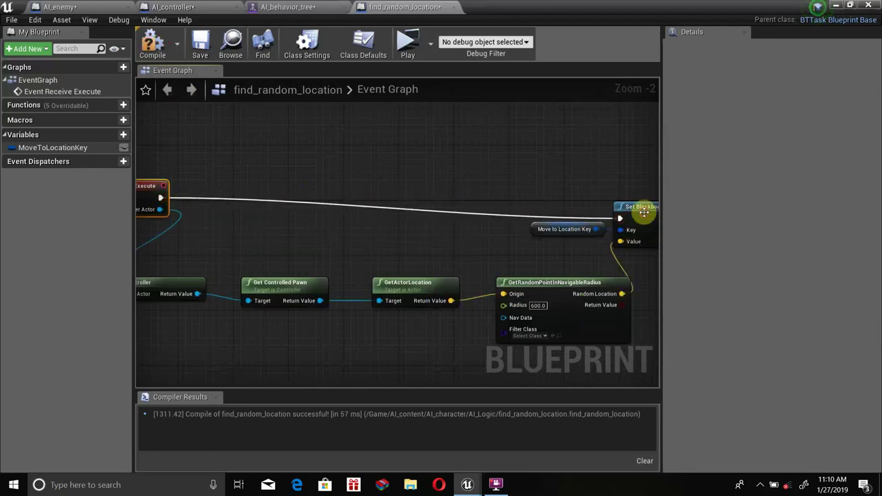
{"action": "left_click", "coordinate": [153, 47]}
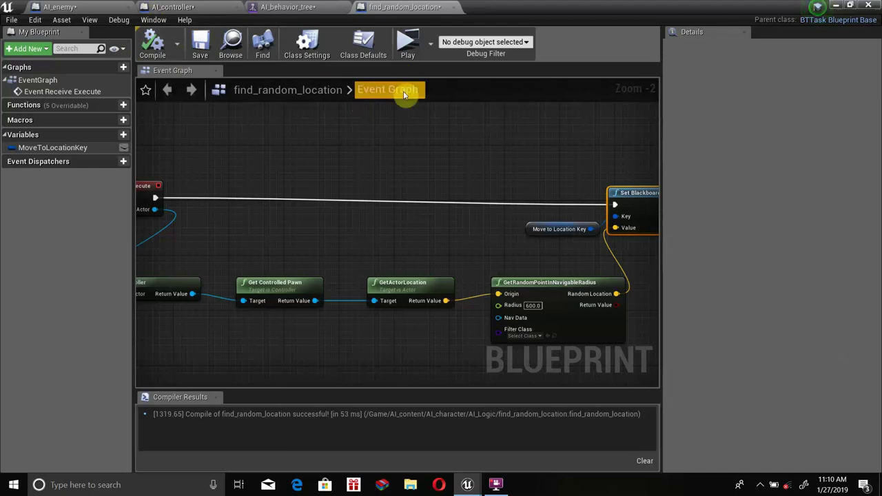
In AI_behavior_tree, add the find_random_location task as Sequence's first child
{"action": "left_click", "coordinate": [289, 7]}
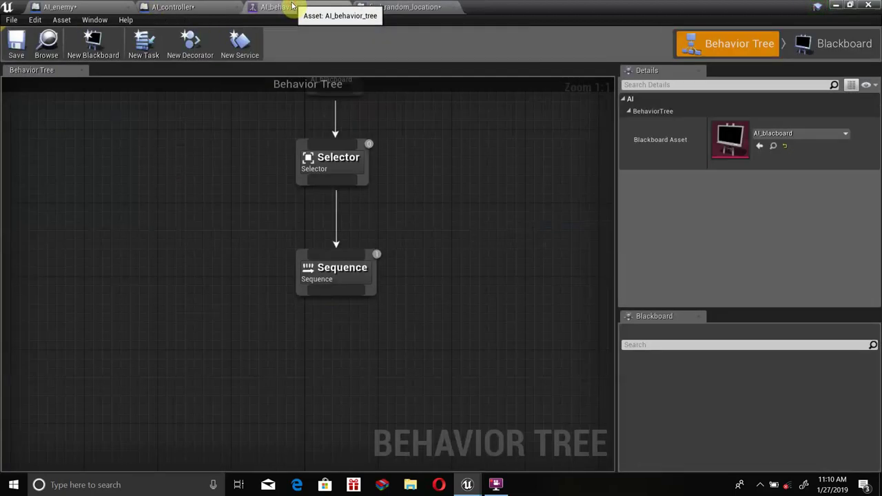
{"action": "mouse_move", "coordinate": [337, 293]}
{"action": "left_mouse_down"}
{"action": "mouse_move", "coordinate": [287, 205]}
{"action": "mouse_move", "coordinate": [183, 288]}
{"action": "left_mouse_up"}
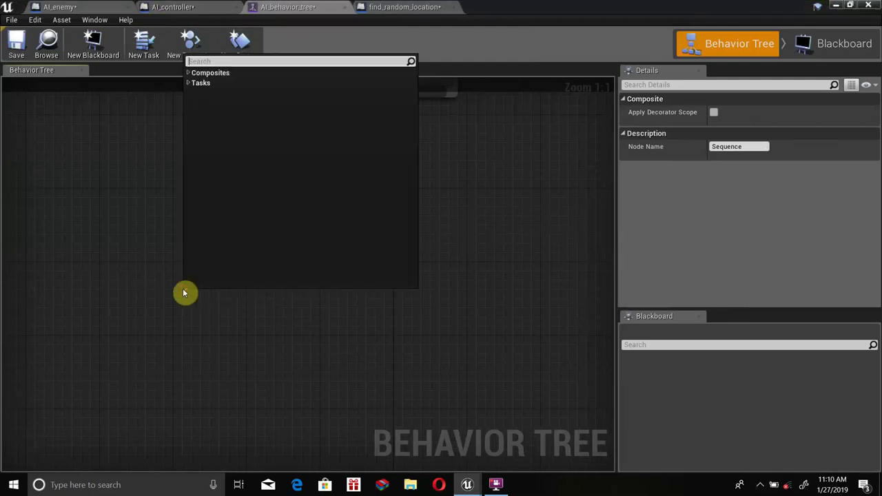
{"action": "left_click", "coordinate": [193, 86]}
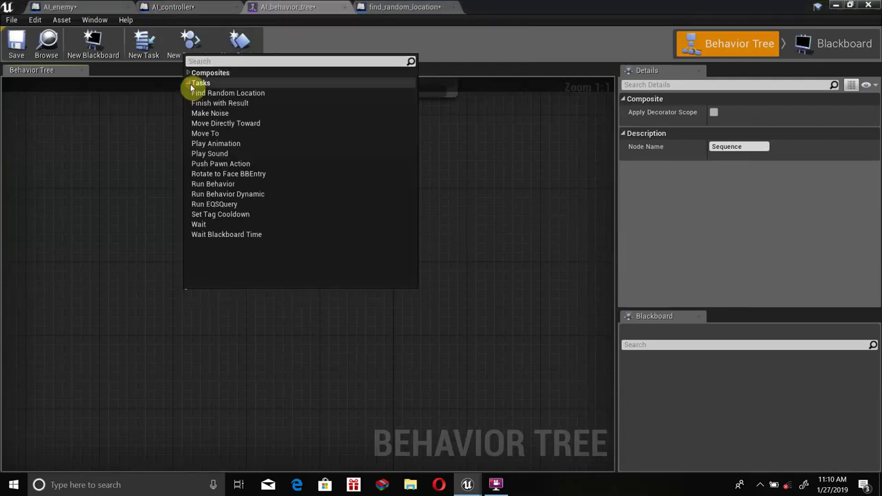
{"action": "left_click", "coordinate": [207, 93]}
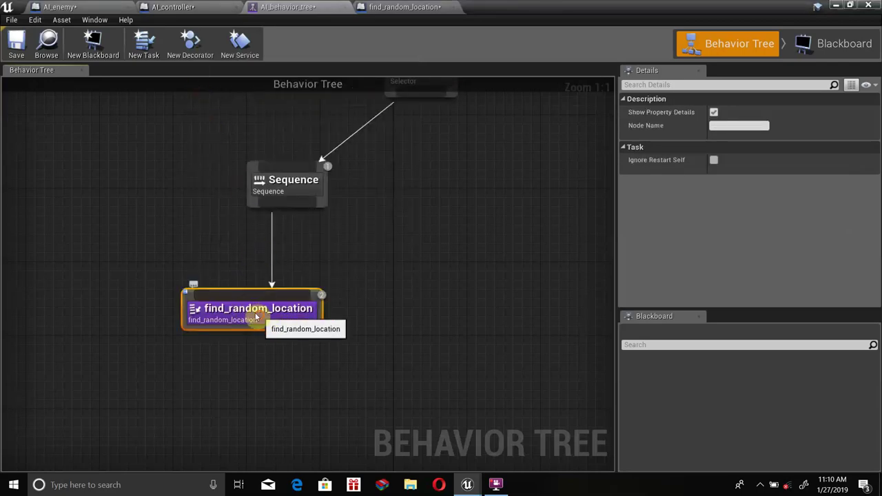
{"action": "mouse_move", "coordinate": [256, 317]}
{"action": "left_mouse_down"}
{"action": "mouse_move", "coordinate": [220, 308]}
{"action": "mouse_move", "coordinate": [204, 293]}
{"action": "left_mouse_up"}
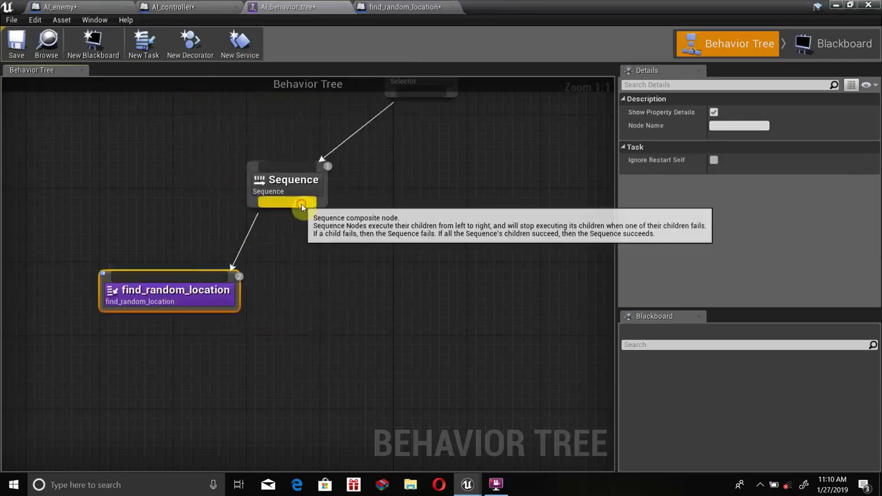
Add a Move To task as Sequence's second child
{"action": "left_click_drag", "start_coordinate": [301, 203], "coordinate": [324, 274]}
{"action": "left_click", "coordinate": [338, 64]}
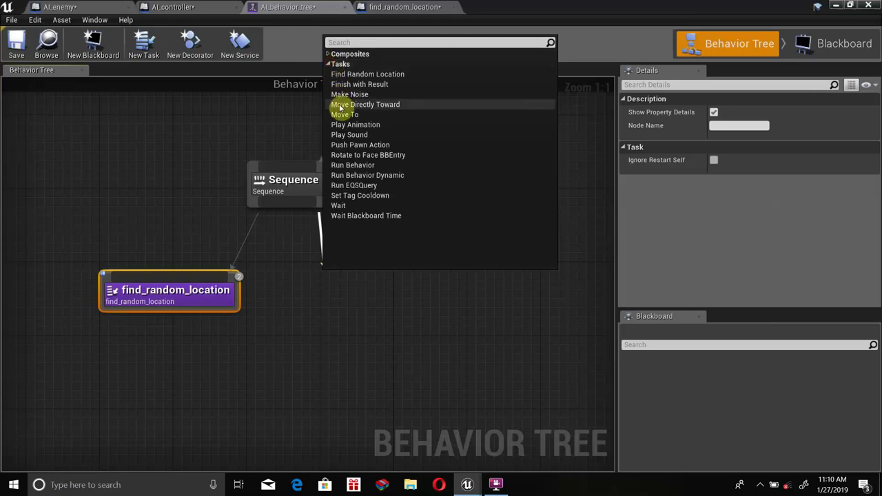
{"action": "left_click", "coordinate": [342, 112]}
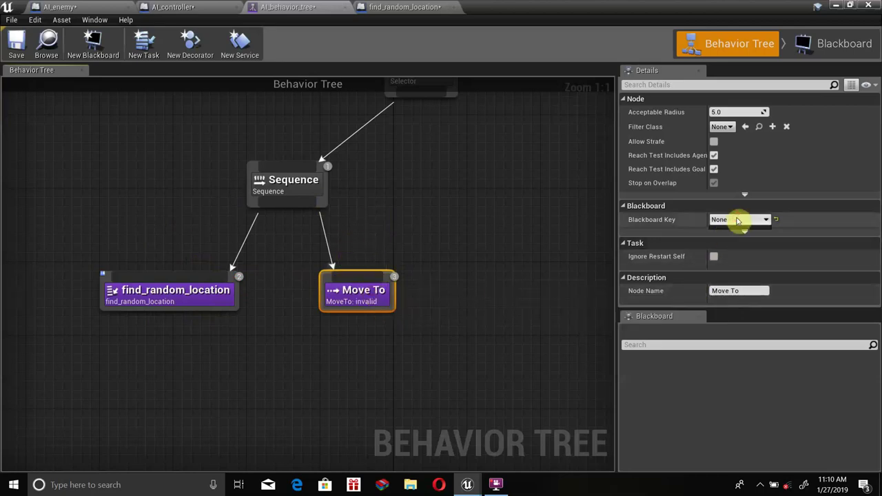
{"action": "left_click", "coordinate": [212, 285]}
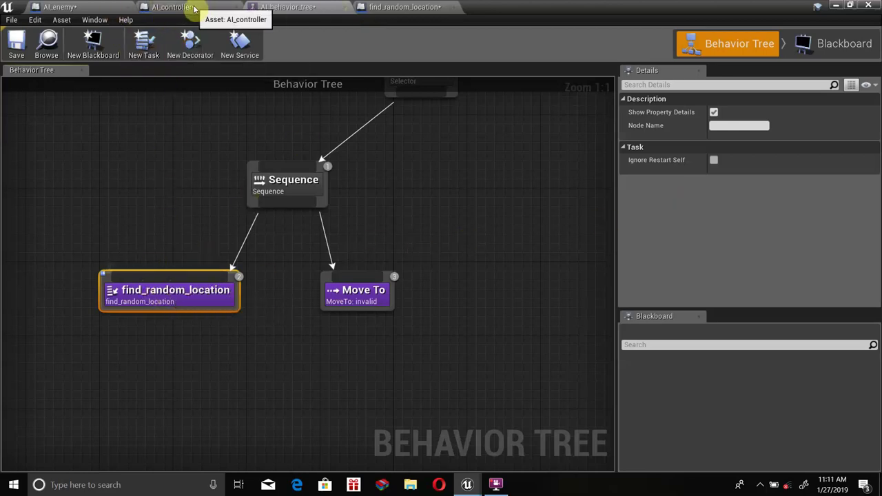
{"action": "left_click_drag", "start_coordinate": [166, 284], "coordinate": [166, 294]}
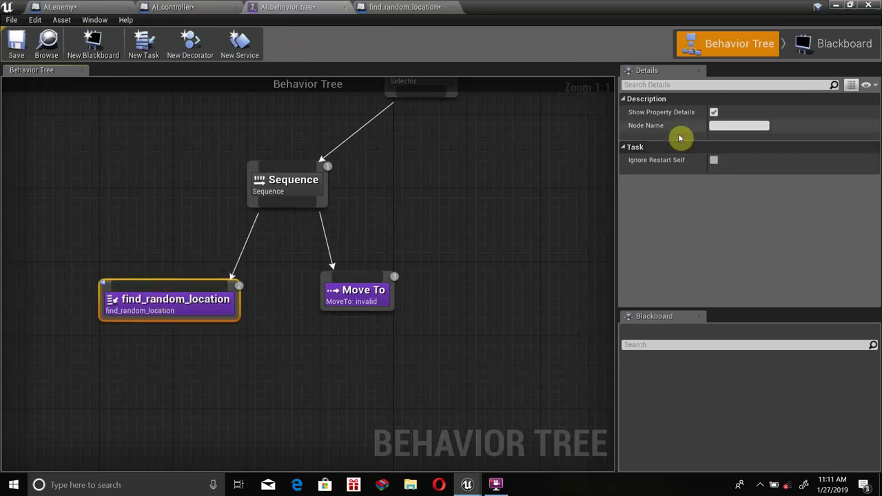
Mark MoveToLocationKey instance-editable, recompile, and check the task's new Move to Location Key setting
{"action": "left_click", "coordinate": [404, 8]}
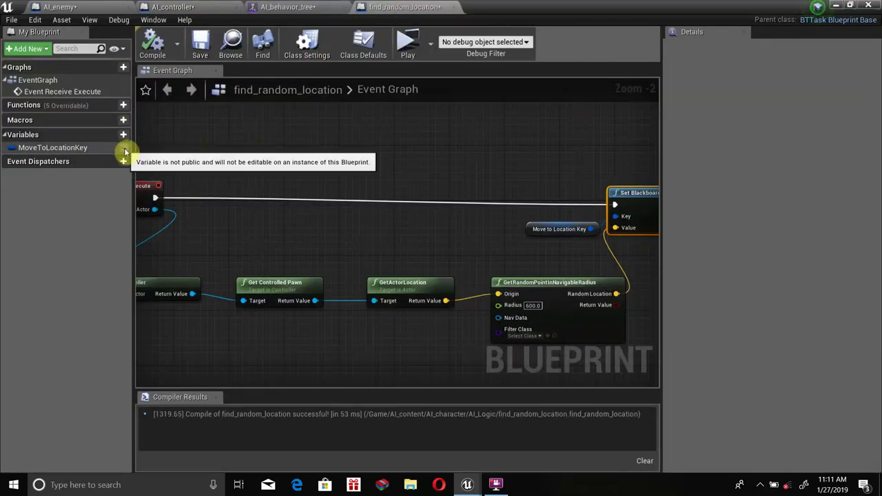
{"action": "left_click", "coordinate": [124, 147]}
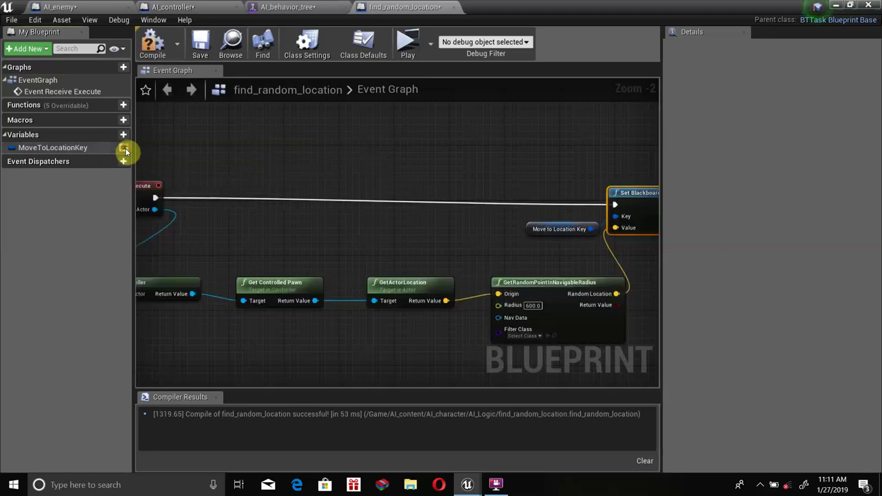
{"action": "left_click", "coordinate": [151, 43]}
{"action": "left_click", "coordinate": [321, 7]}
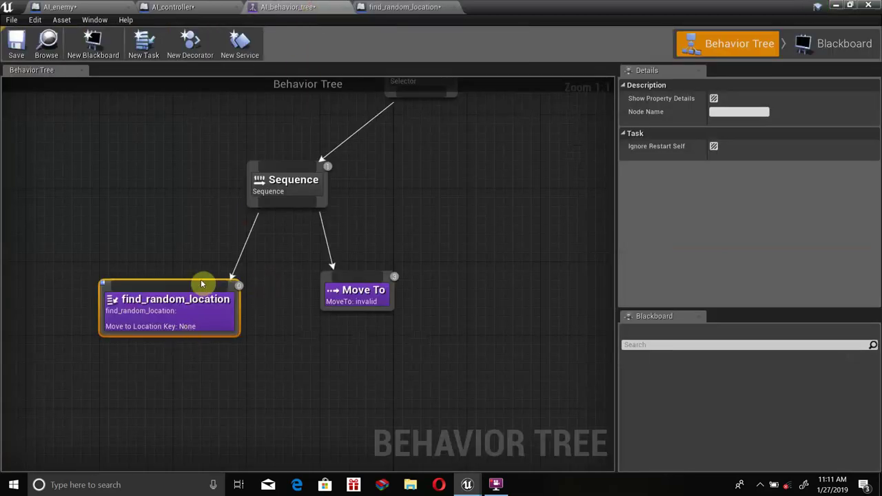
{"action": "left_click", "coordinate": [114, 228]}
{"action": "left_click", "coordinate": [158, 305]}
{"action": "left_click_drag", "start_coordinate": [163, 306], "coordinate": [173, 296]}
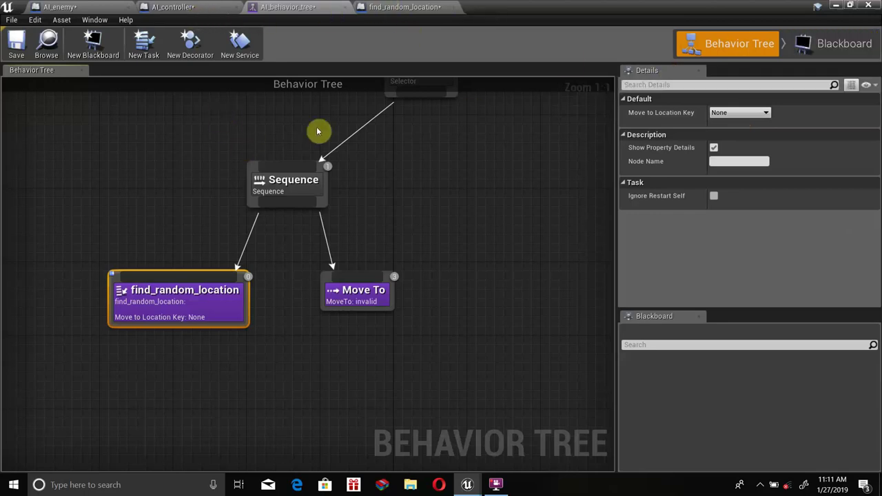
{"action": "left_click", "coordinate": [283, 168]}
{"action": "right_click_drag", "start_coordinate": [354, 113], "coordinate": [238, 227]}
{"action": "left_click", "coordinate": [314, 102]}
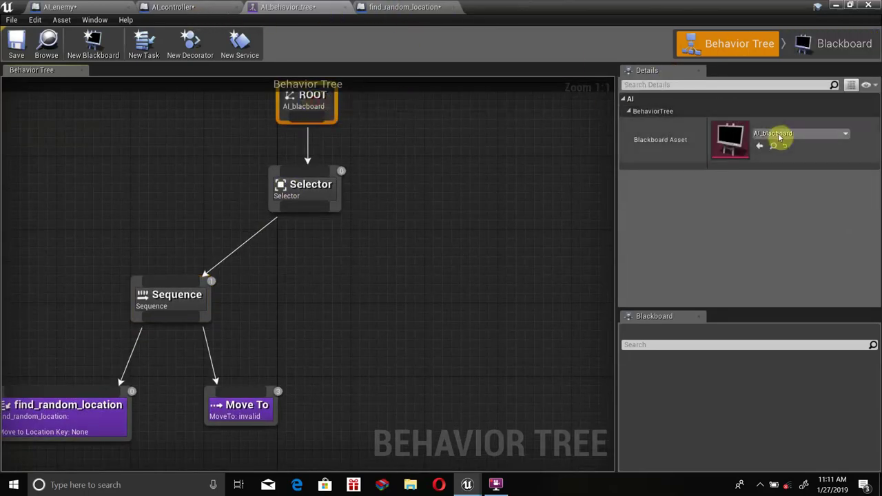
Open the AI_blacboard blackboard asset from the main editor
{"action": "left_click", "coordinate": [849, 5]}
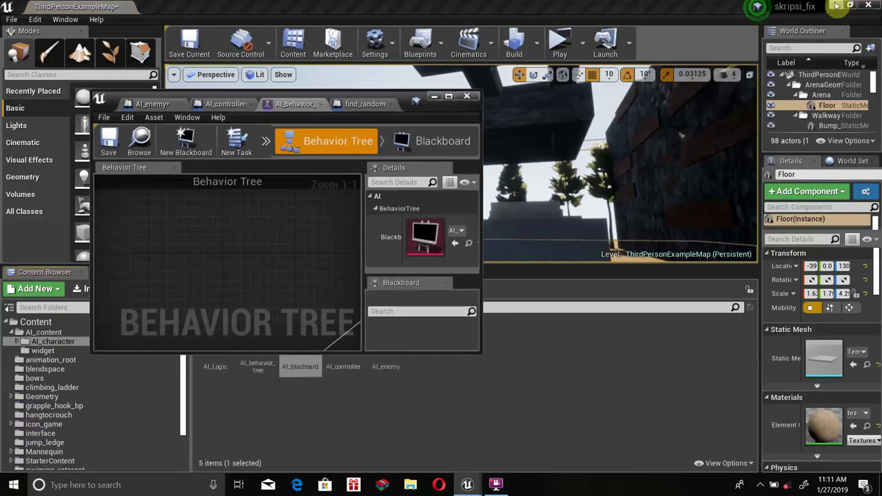
{"action": "left_click", "coordinate": [440, 86]}
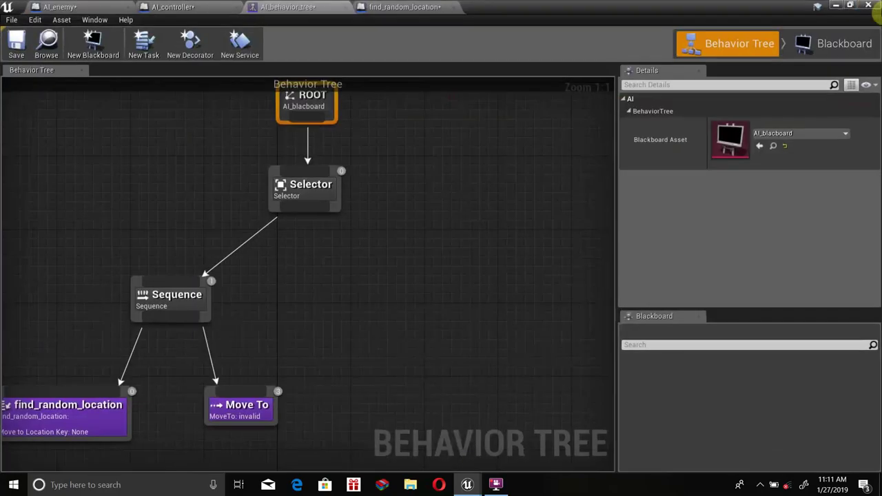
{"action": "left_click", "coordinate": [837, 5]}
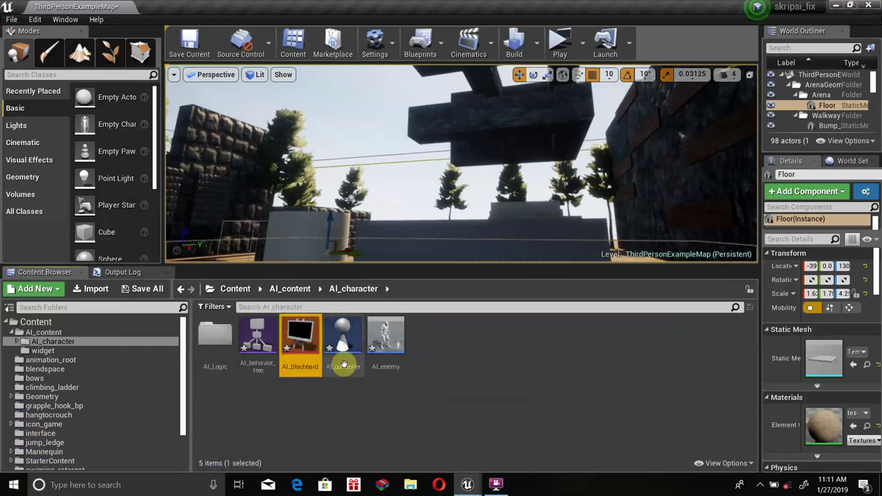
{"action": "double_click", "coordinate": [298, 336]}
Add a Vector key and name it MoveToLocation, correcting the misspelling
{"action": "left_click", "coordinate": [25, 101]}
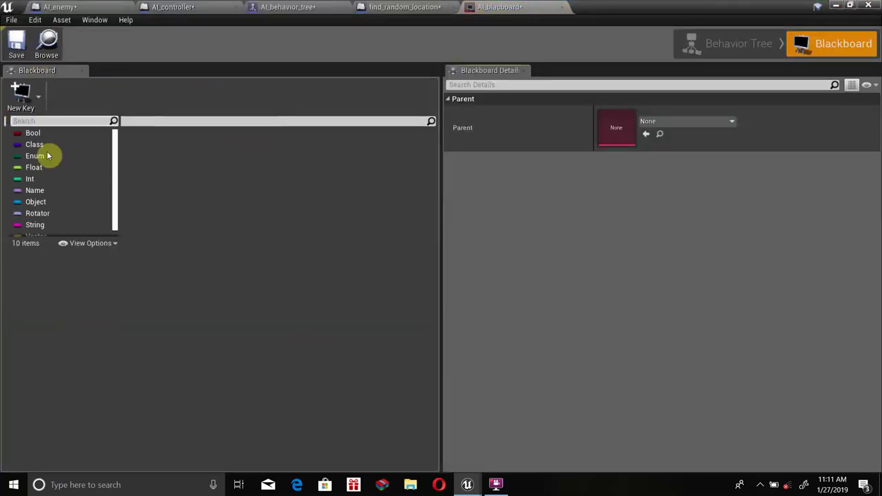
{"action": "scroll", "coordinate": [47, 206], "scroll_direction": "down", "scroll_amount": 1}
{"action": "left_click", "coordinate": [51, 231]}
{"action": "type", "text": "MoveToLoatio"}
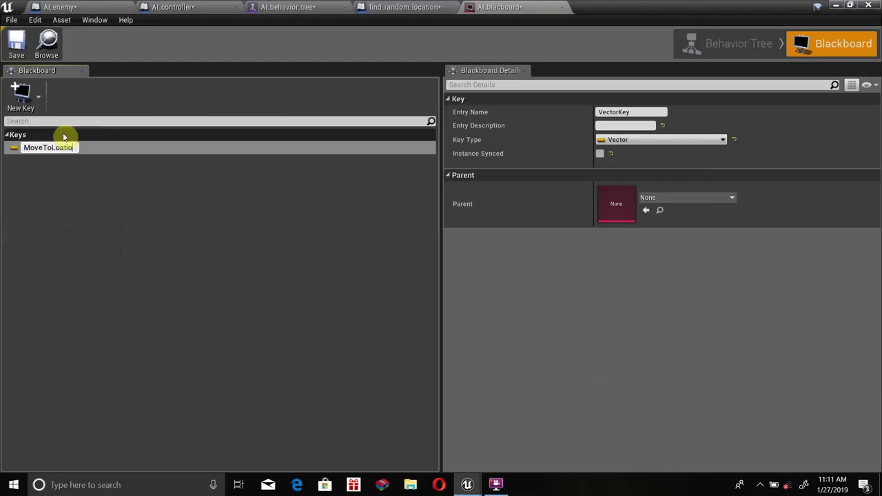
{"action": "type", "text": "n"}
{"action": "key", "text": "Return"}
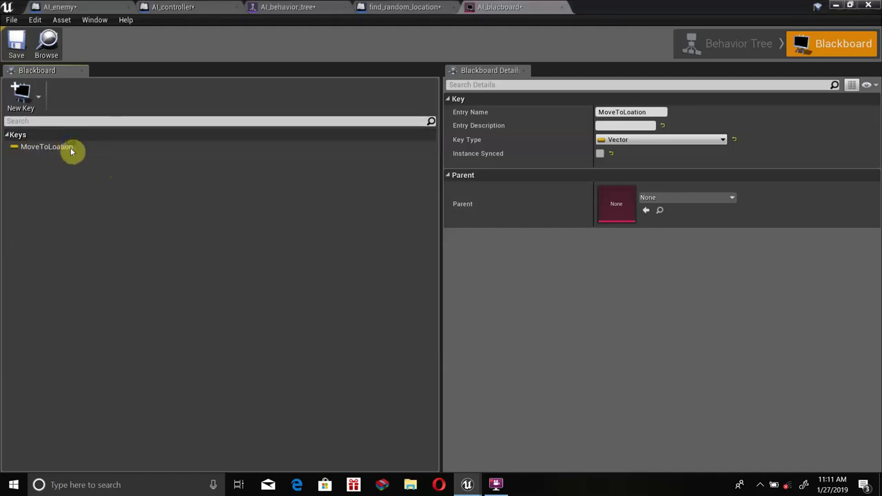
{"action": "left_click", "coordinate": [60, 151]}
{"action": "left_click", "coordinate": [57, 148]}
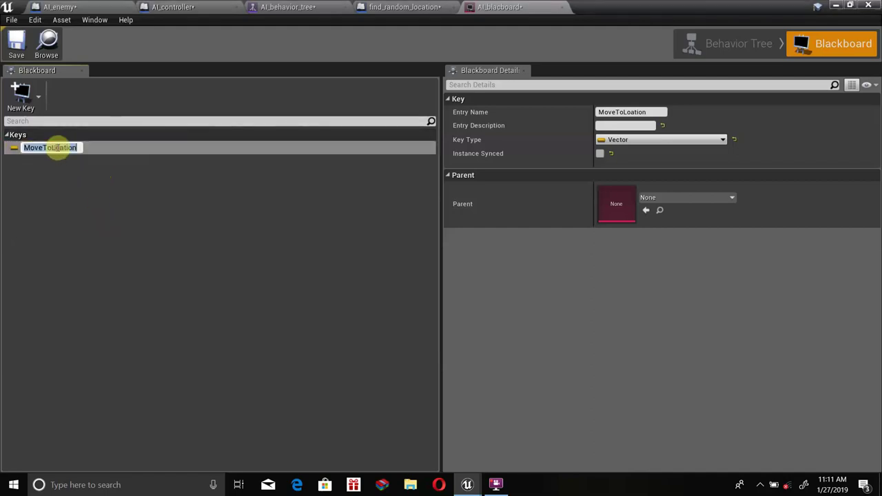
{"action": "left_click", "coordinate": [61, 148]}
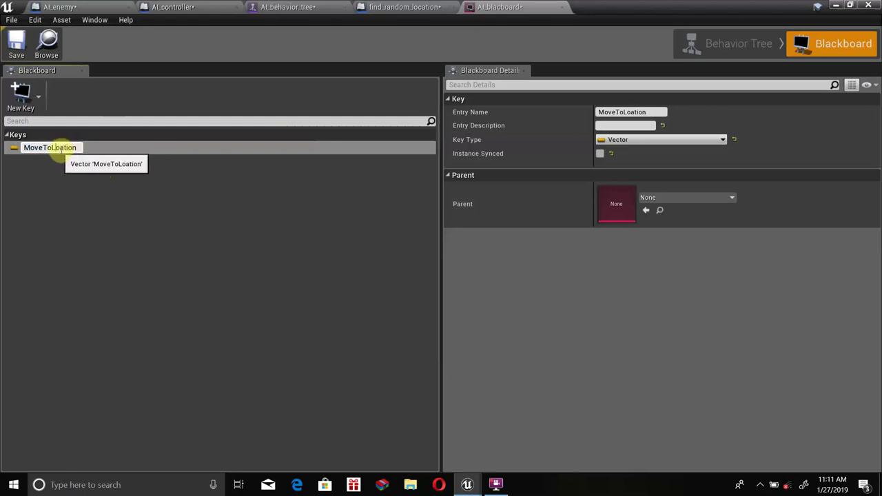
{"action": "type", "text": "c"}
{"action": "left_click", "coordinate": [108, 213]}
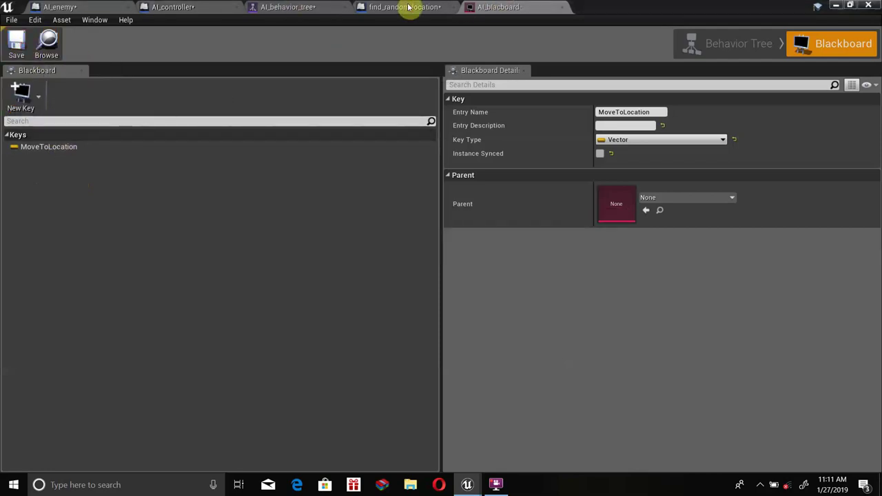
Set the blackboard key of find_random_location and Move To to MoveToLocation
{"action": "left_click", "coordinate": [271, 9]}
{"action": "scroll", "coordinate": [290, 154], "scroll_direction": "down", "scroll_amount": 1}
{"action": "scroll", "coordinate": [350, 176], "scroll_direction": "down", "scroll_amount": 1}
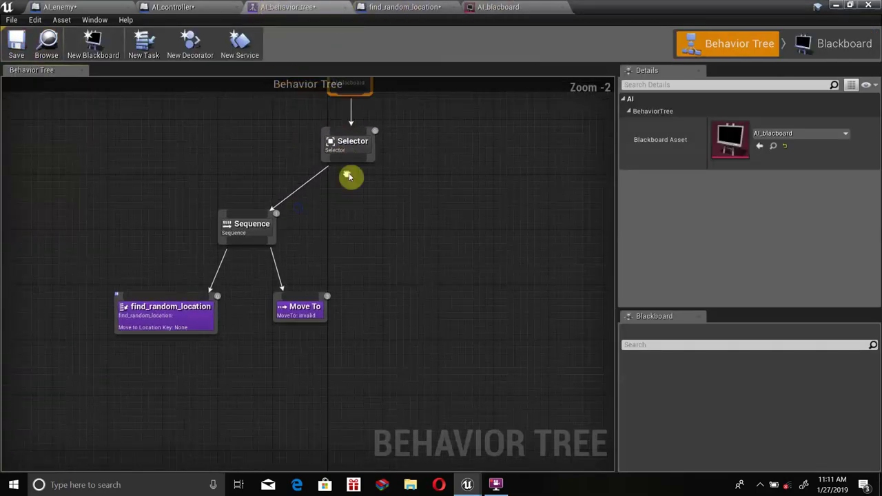
{"action": "scroll", "coordinate": [252, 235], "scroll_direction": "up", "scroll_amount": 2}
{"action": "left_click_drag", "start_coordinate": [295, 339], "coordinate": [295, 357]}
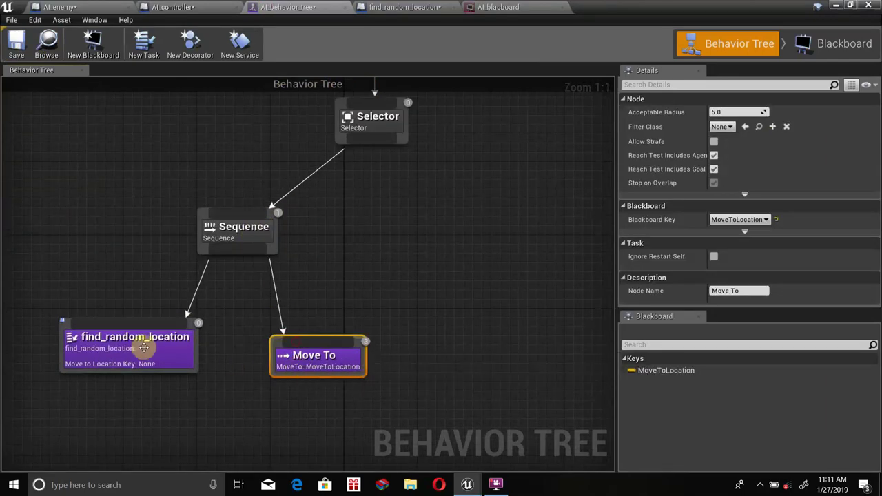
{"action": "left_click", "coordinate": [138, 352]}
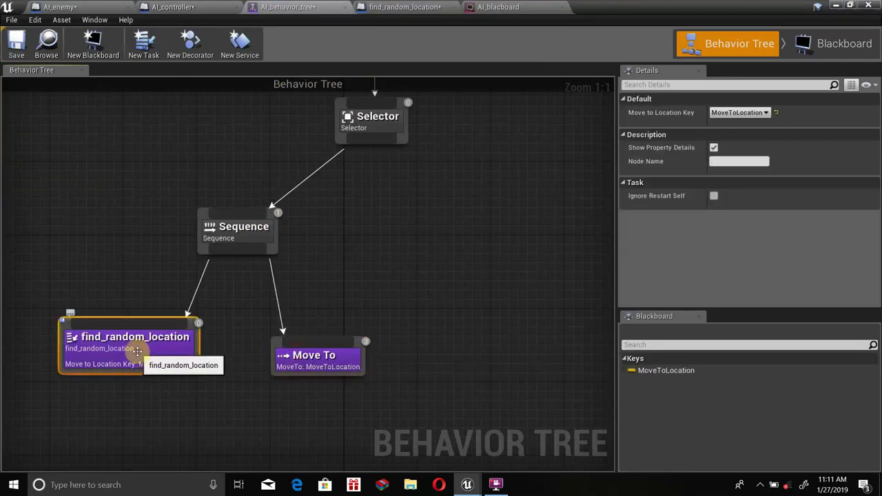
{"action": "left_click", "coordinate": [739, 112]}
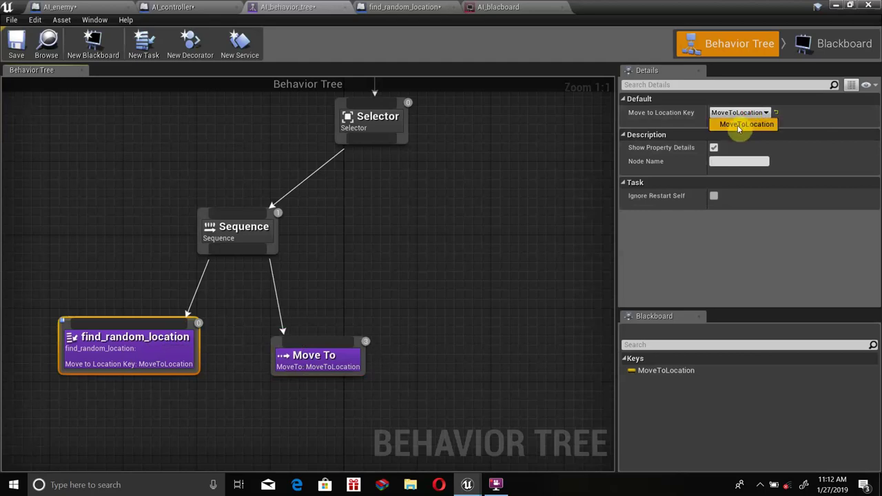
{"action": "left_click", "coordinate": [319, 373]}
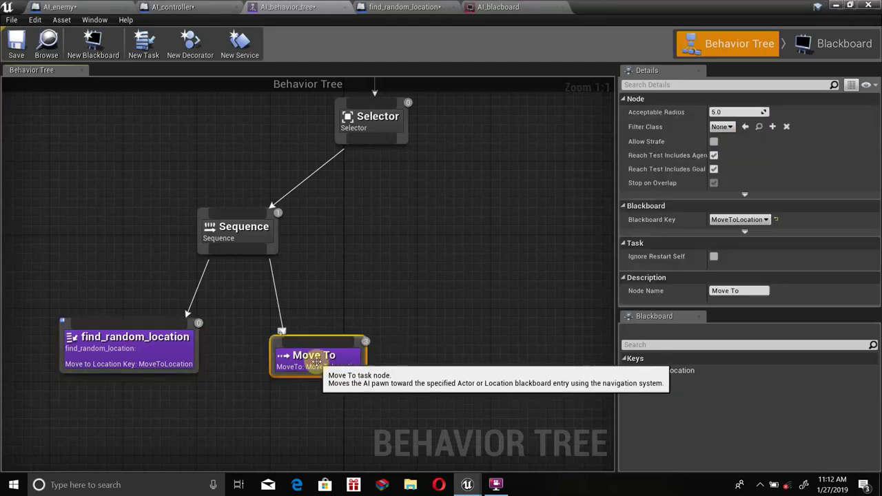
{"action": "left_click", "coordinate": [738, 206]}
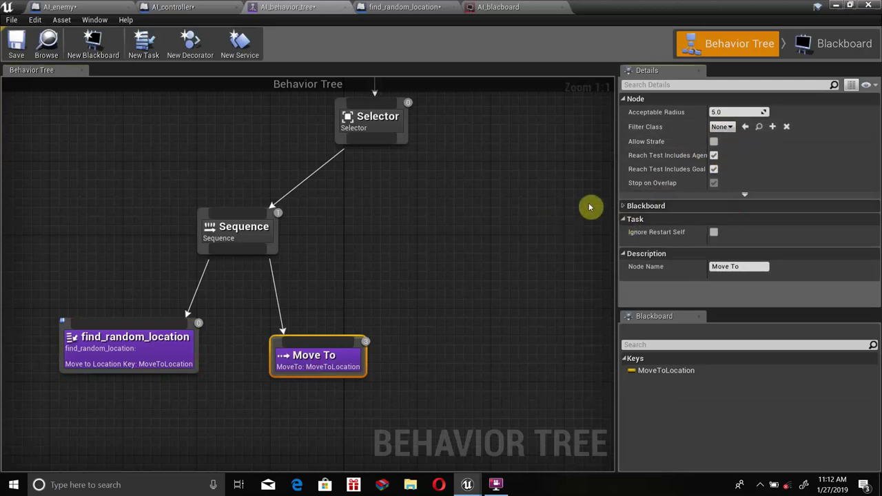
{"action": "left_click", "coordinate": [623, 206]}
Save AI_behavior_tree and return to the level editor
{"action": "left_click", "coordinate": [15, 51]}
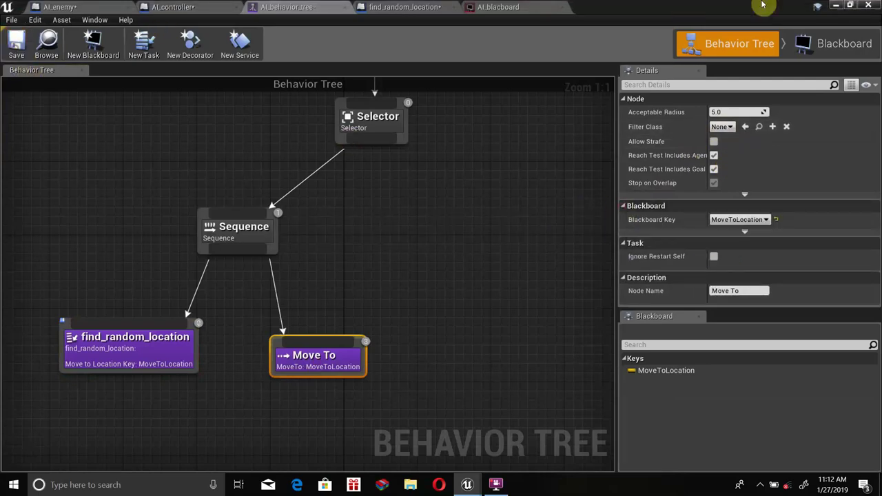
{"action": "left_click", "coordinate": [837, 5]}
{"action": "right_click_drag", "start_coordinate": [473, 170], "coordinate": [434, 183]}
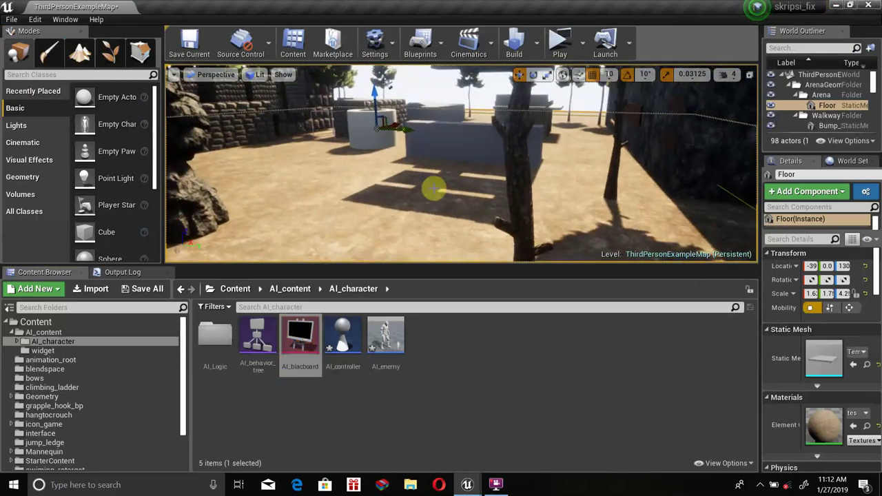
Place an AI_enemy and a Nav Mesh Bounds Volume scaled about 36 x 27 across the map
{"action": "left_click_drag", "start_coordinate": [379, 351], "coordinate": [345, 203]}
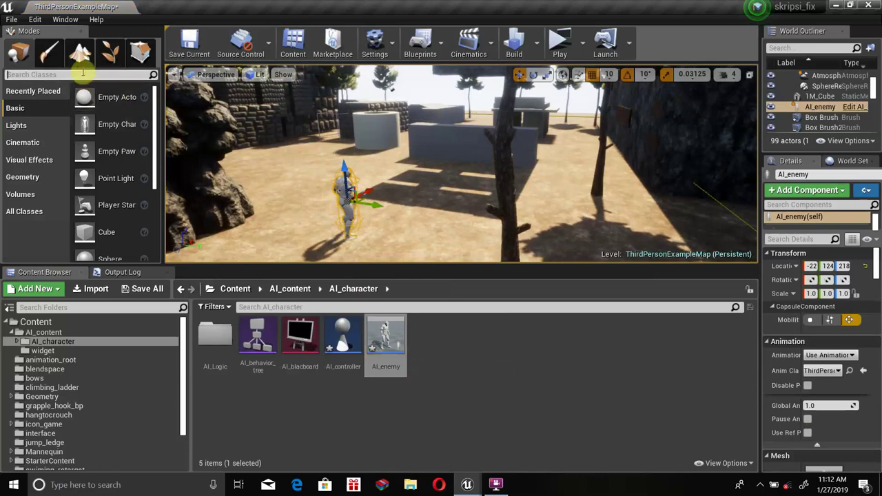
{"action": "type", "text": "nav"}
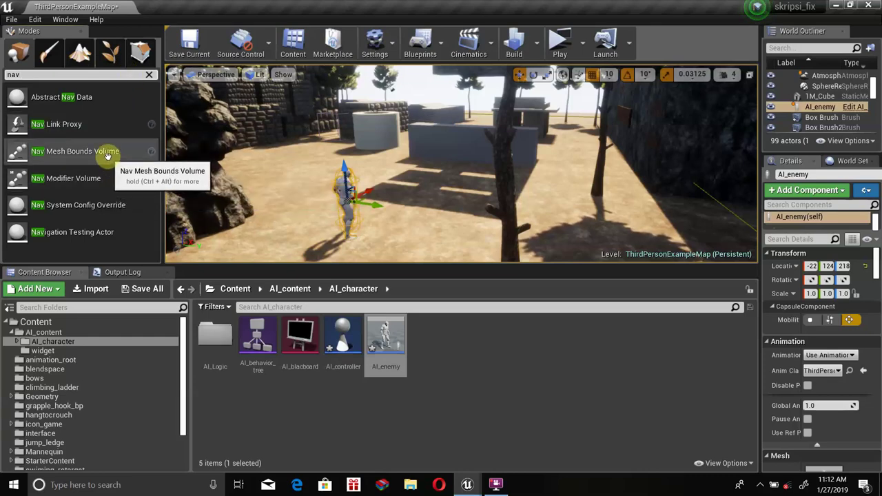
{"action": "left_click_drag", "start_coordinate": [107, 154], "coordinate": [392, 194]}
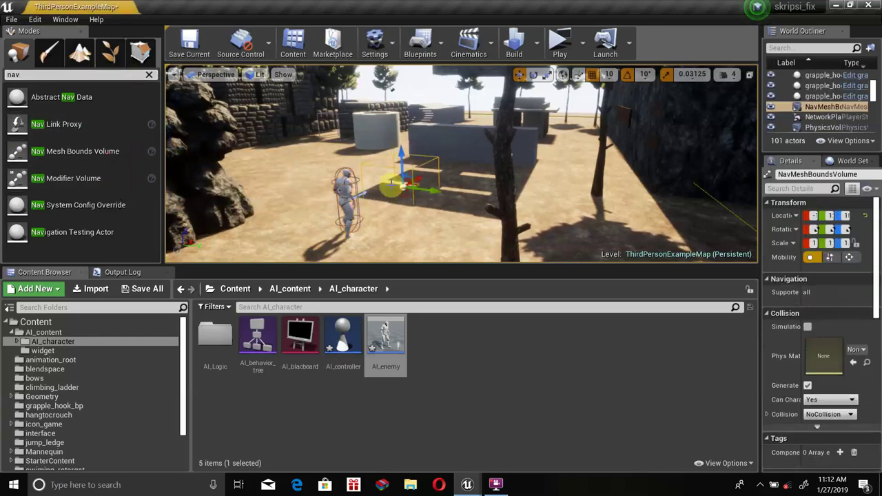
{"action": "left_click", "coordinate": [552, 74]}
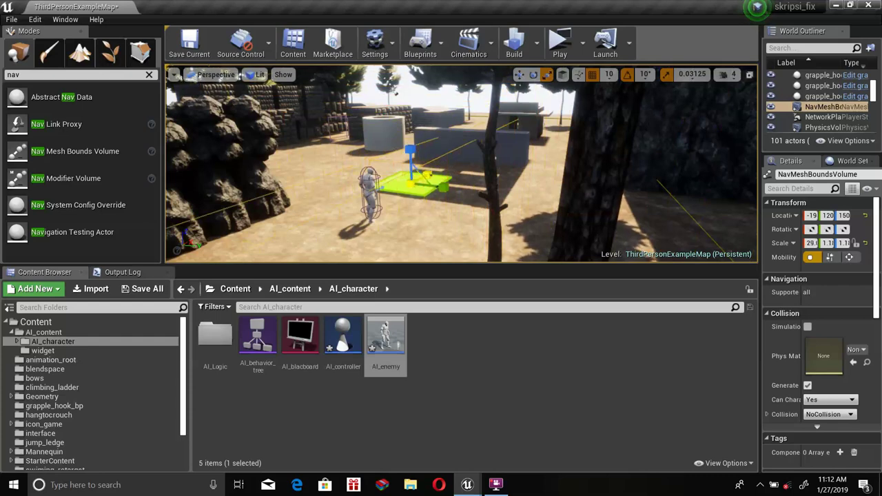
{"action": "scroll", "coordinate": [401, 202], "scroll_direction": "down", "scroll_amount": 2}
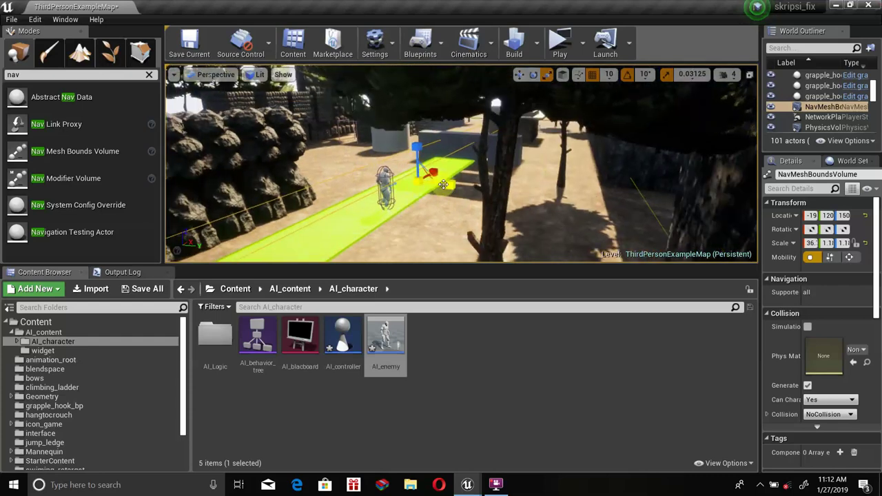
{"action": "key", "text": "f"}
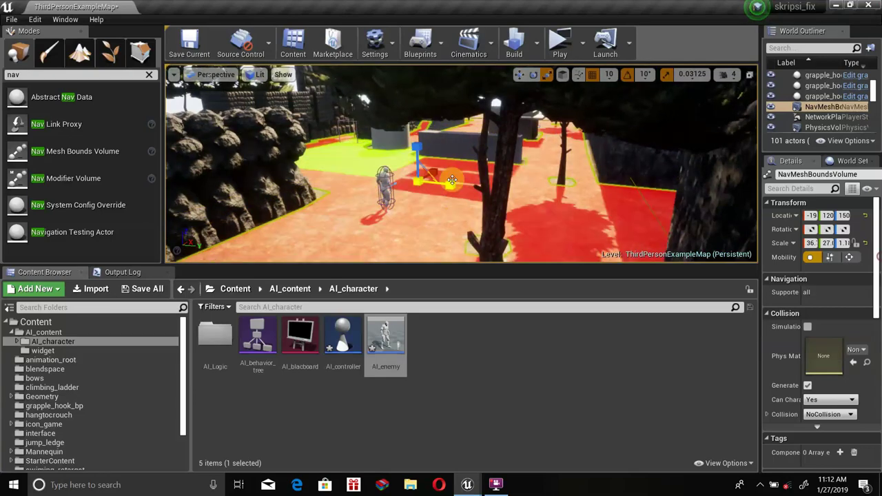
{"action": "right_click_drag", "start_coordinate": [451, 184], "coordinate": [451, 184]}
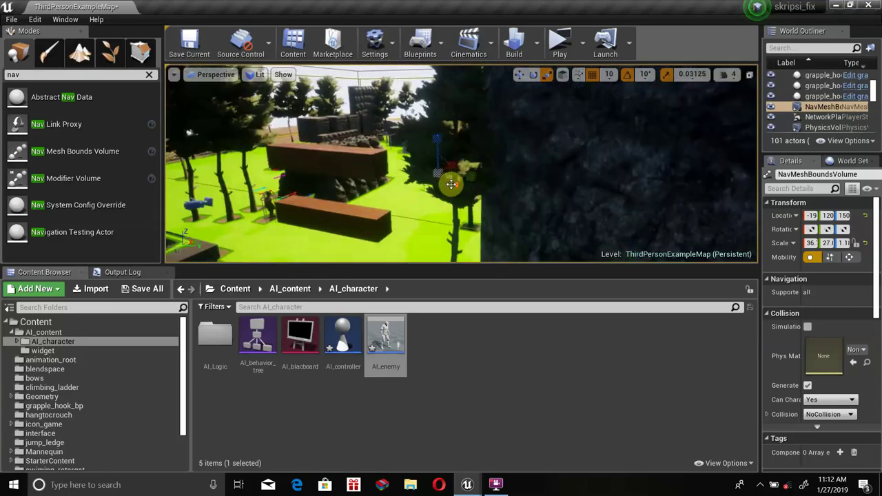
{"action": "left_click", "coordinate": [189, 42]}
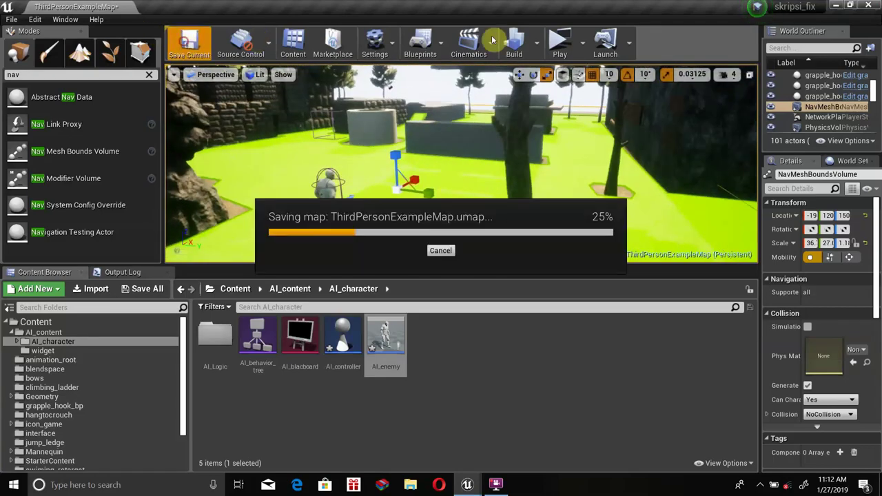
{"action": "left_click", "coordinate": [551, 47]}
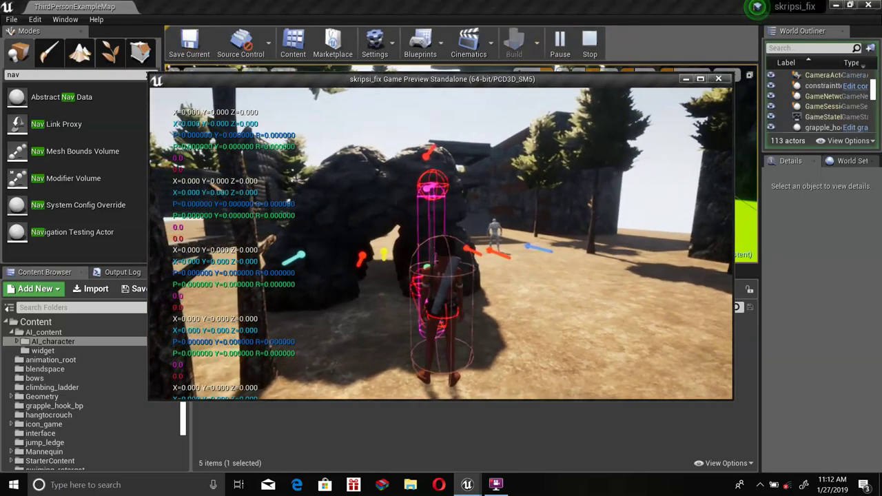
{"action": "key", "text": "w"}
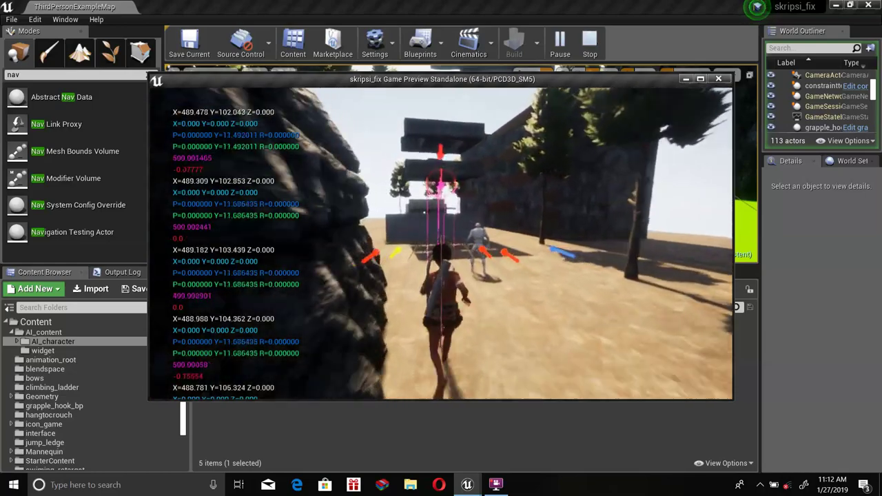
{"action": "key", "text": "w"}
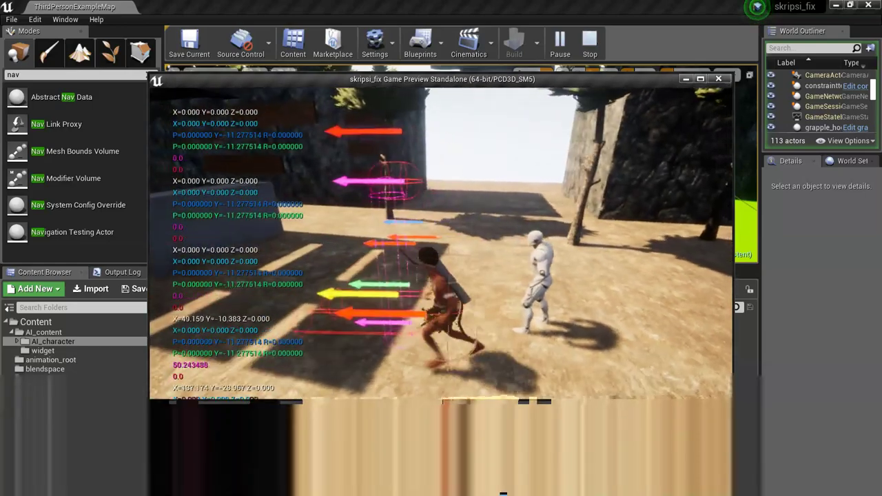
{"action": "key", "text": "Escape"}
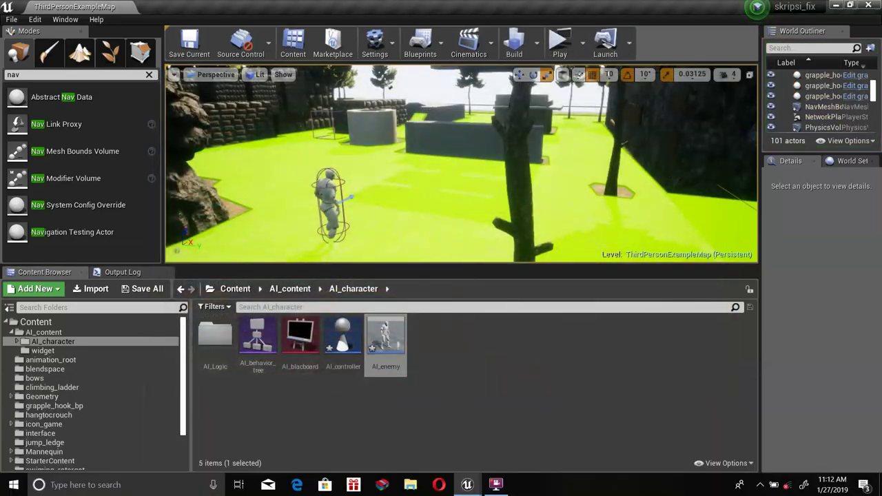
Open the find_random_location task graph from AI_behavior_tree
{"action": "left_click", "coordinate": [328, 189]}
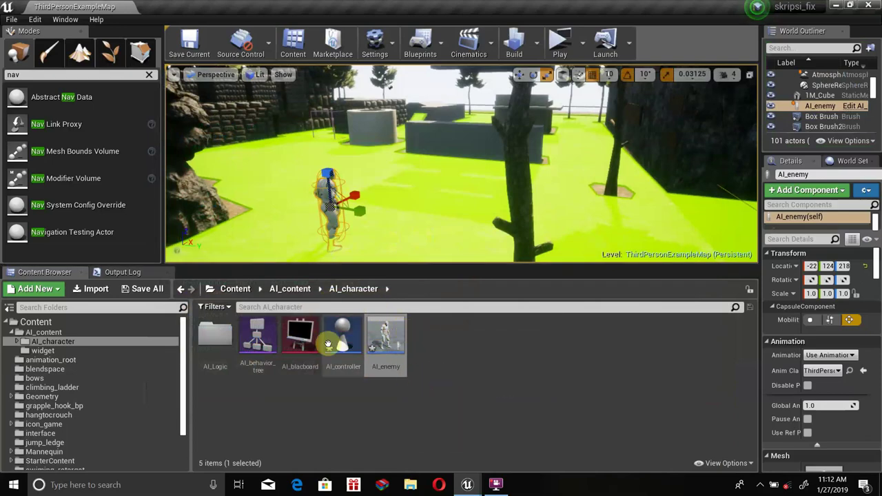
{"action": "left_click", "coordinate": [255, 338]}
{"action": "double_click", "coordinate": [255, 338]}
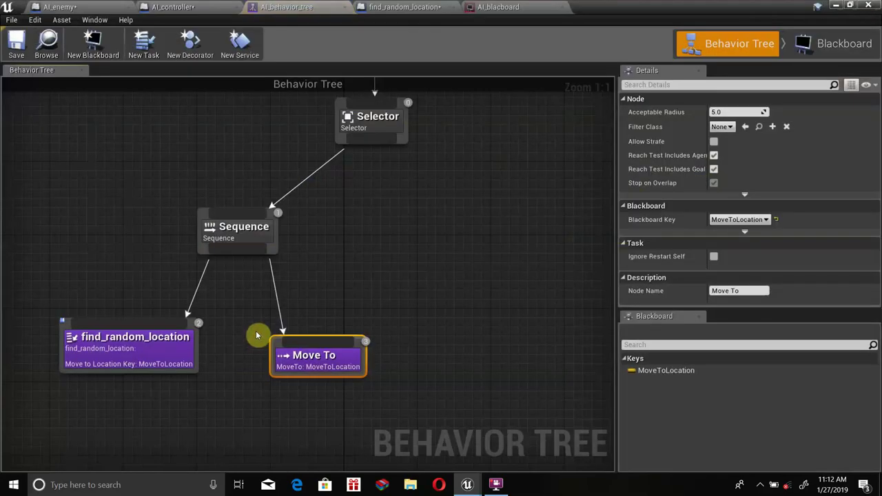
{"action": "double_click", "coordinate": [211, 338]}
Append a Finish Execute node after Set Blackboard Value as Vector
{"action": "right_click_drag", "start_coordinate": [220, 315], "coordinate": [32, 324]}
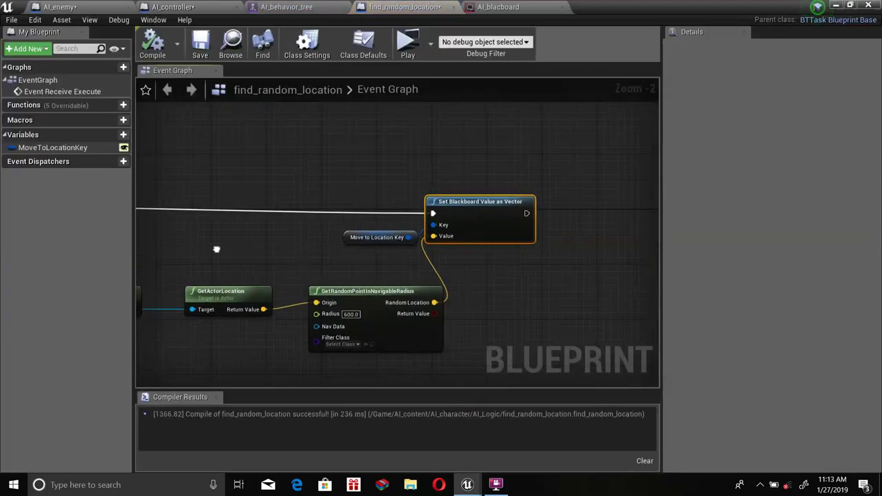
{"action": "right_click_drag", "start_coordinate": [487, 193], "coordinate": [373, 211]}
{"action": "left_click_drag", "start_coordinate": [373, 211], "coordinate": [367, 176]}
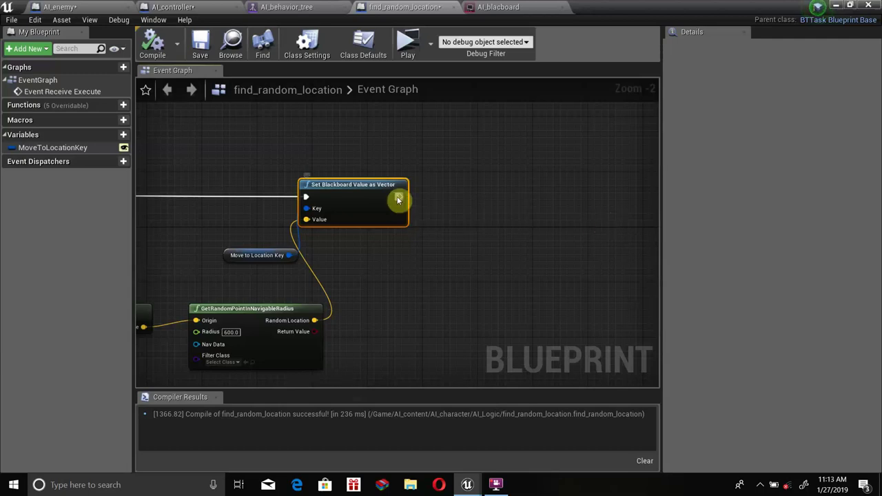
{"action": "mouse_move", "coordinate": [400, 197]}
{"action": "left_mouse_down"}
{"action": "mouse_move", "coordinate": [541, 198]}
{"action": "mouse_move", "coordinate": [511, 205]}
{"action": "left_mouse_up"}
{"action": "type", "text": "finsih"}
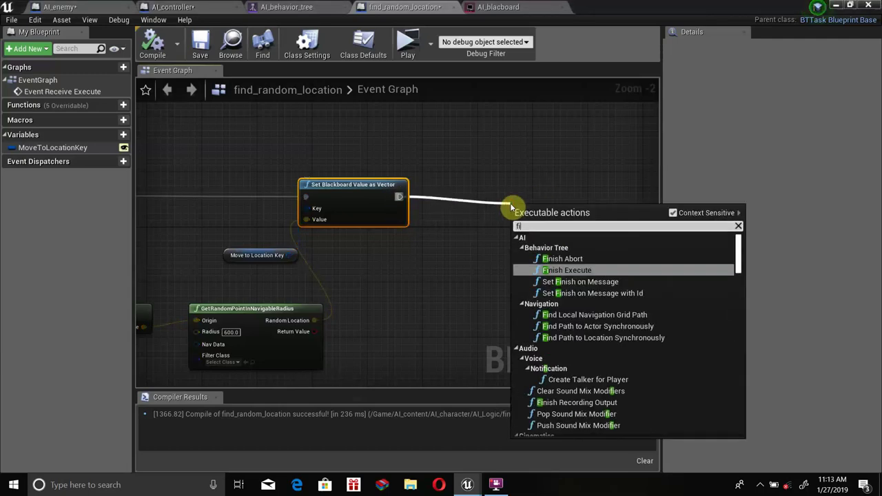
{"action": "key", "text": "BackSpace"}
{"action": "key", "text": "BackSpace"}
{"action": "key", "text": "BackSpace"}
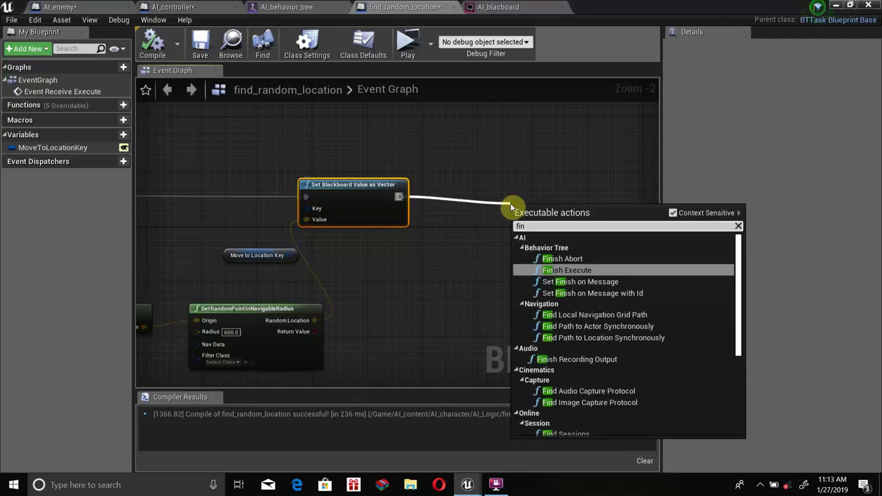
{"action": "type", "text": "ish"}
{"action": "key", "text": "Return"}
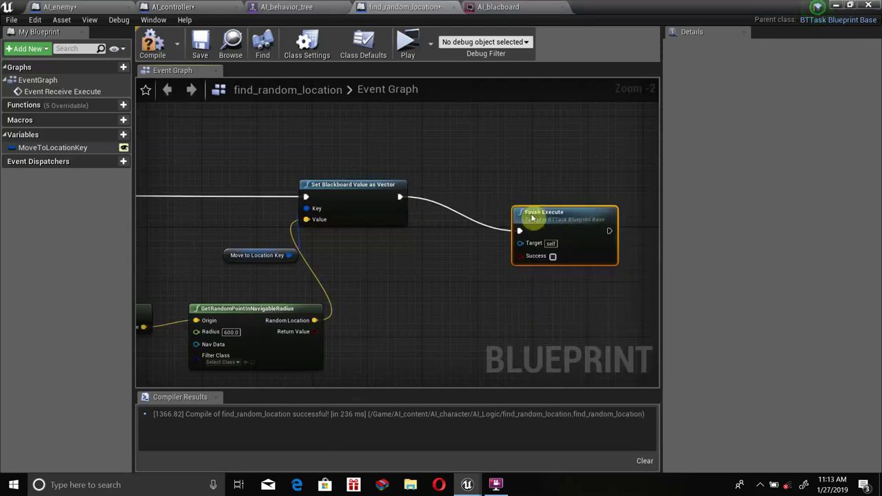
{"action": "left_click_drag", "start_coordinate": [531, 217], "coordinate": [518, 190]}
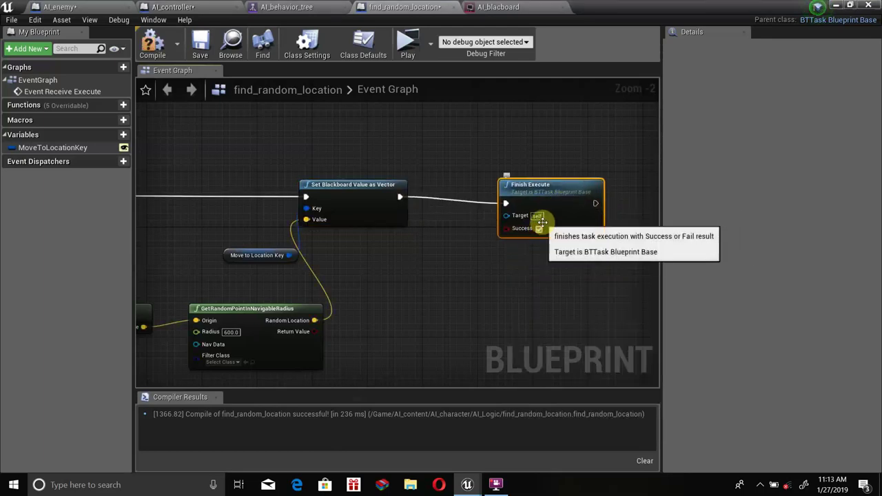
Arrange the nodes and compile find_random_location with Finish Execute set to Success
{"action": "scroll", "coordinate": [345, 235], "scroll_direction": "down", "scroll_amount": 3}
{"action": "scroll", "coordinate": [273, 211], "scroll_direction": "up", "scroll_amount": 4}
{"action": "left_click_drag", "start_coordinate": [209, 190], "coordinate": [207, 167]}
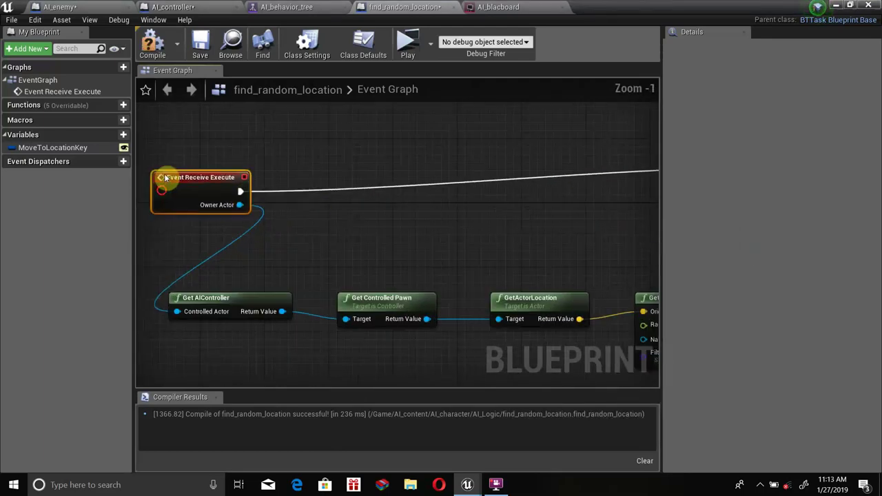
{"action": "right_click_drag", "start_coordinate": [401, 261], "coordinate": [366, 262]}
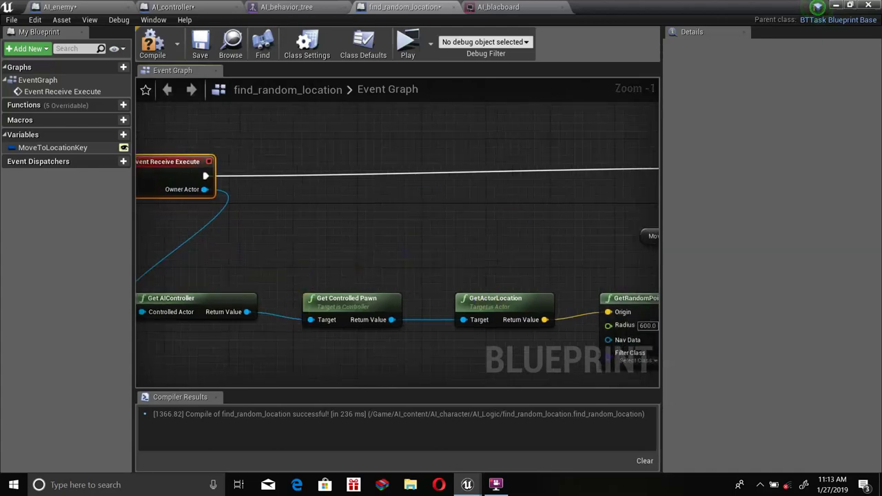
{"action": "mouse_move", "coordinate": [548, 219]}
{"action": "right_mouse_down"}
{"action": "mouse_move", "coordinate": [518, 262]}
{"action": "mouse_move", "coordinate": [222, 217]}
{"action": "right_mouse_up"}
{"action": "right_click_drag", "start_coordinate": [451, 182], "coordinate": [376, 188]}
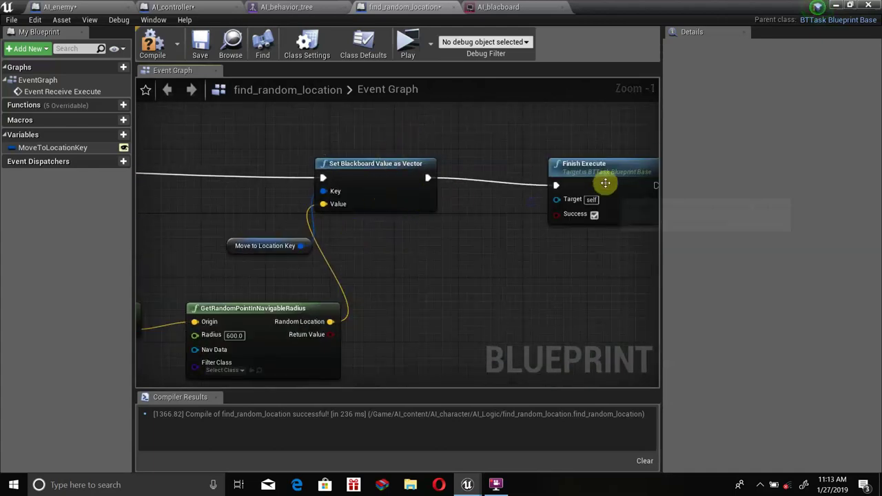
{"action": "left_click_drag", "start_coordinate": [605, 183], "coordinate": [604, 175]}
{"action": "left_click", "coordinate": [165, 47]}
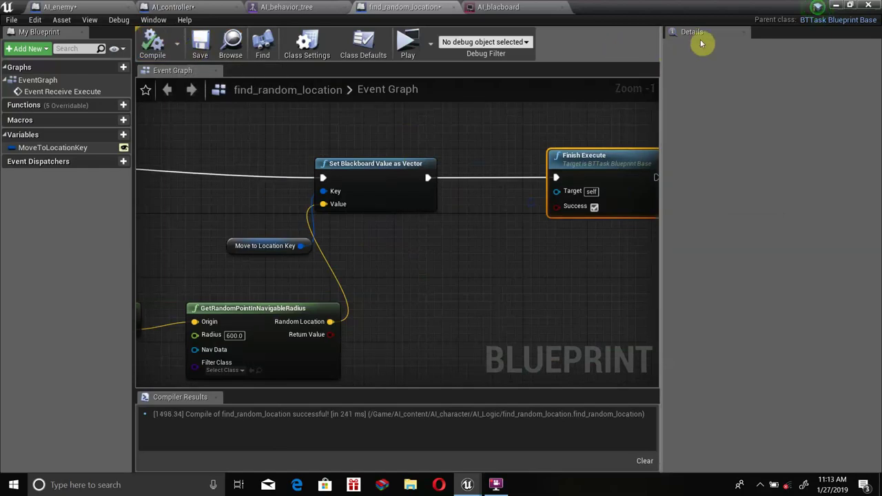
{"action": "left_click", "coordinate": [832, 5]}
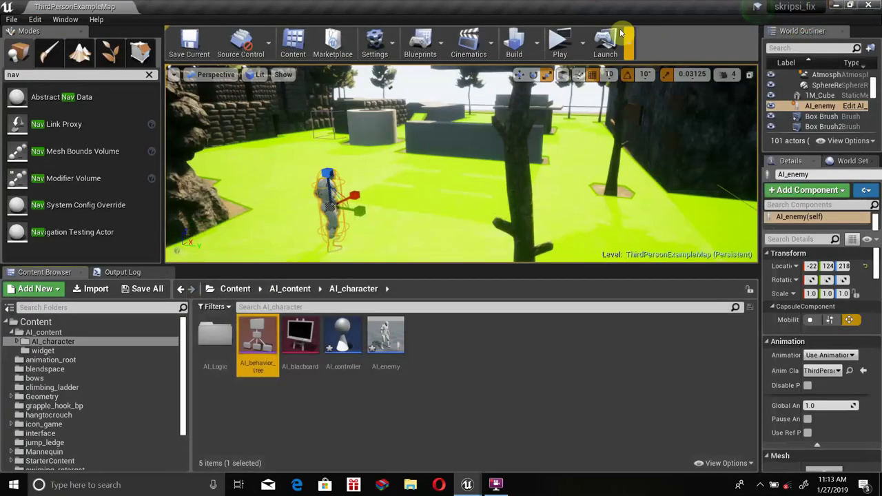
{"action": "left_click", "coordinate": [561, 40]}
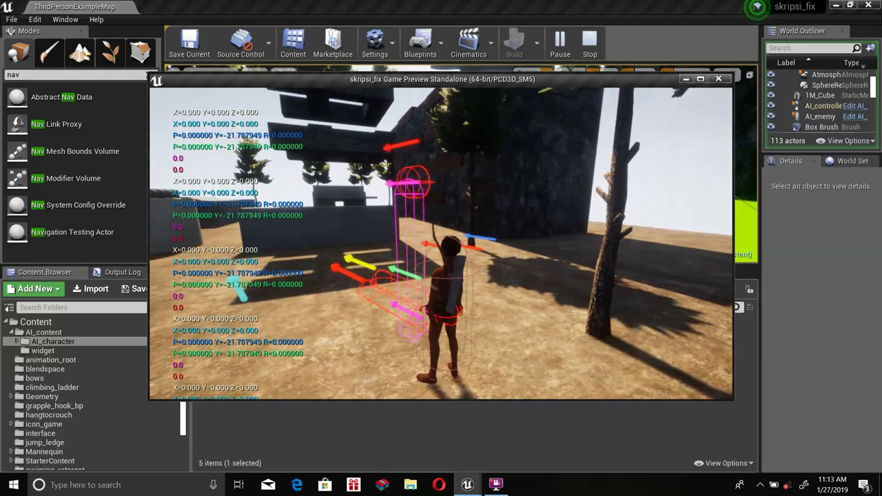
{"action": "key", "text": "Escape"}
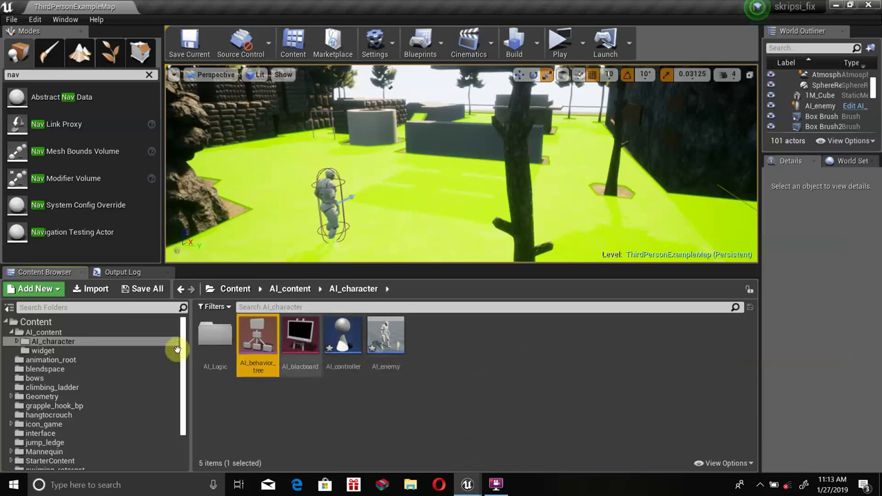
Open find_random_location from AI_Logic to adjust the GetRandomPointInNavigableRadius radius
{"action": "double_click", "coordinate": [215, 337]}
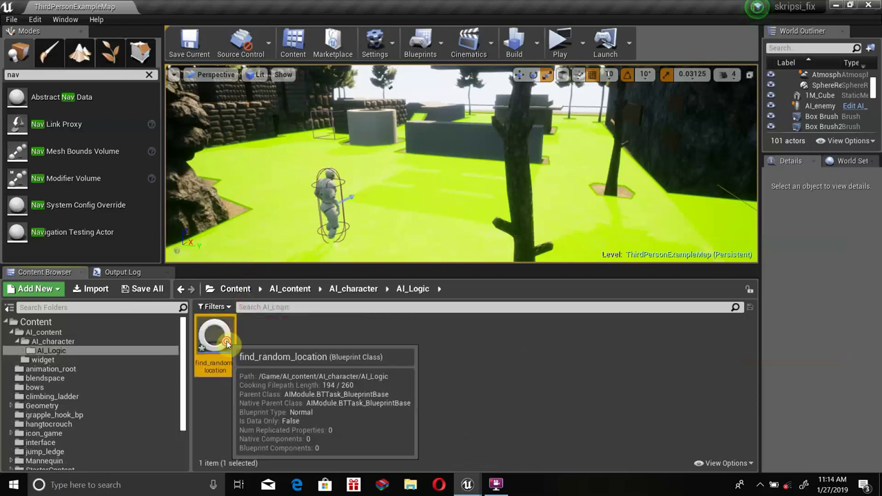
{"action": "double_click", "coordinate": [214, 337]}
{"action": "right_click_drag", "start_coordinate": [290, 322], "coordinate": [380, 285]}
{"action": "scroll", "coordinate": [380, 285], "scroll_direction": "up", "scroll_amount": 1}
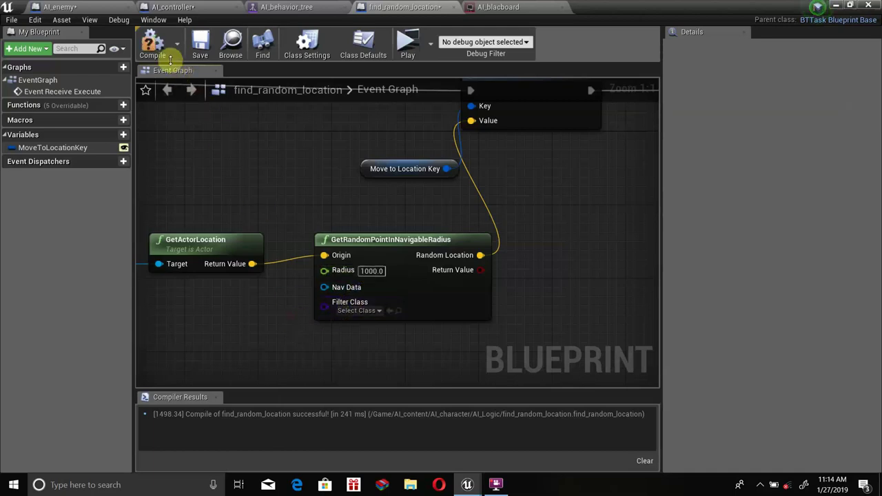
Play-test the level, running the player around the rock and toggling wireframe view
{"action": "left_click", "coordinate": [408, 45]}
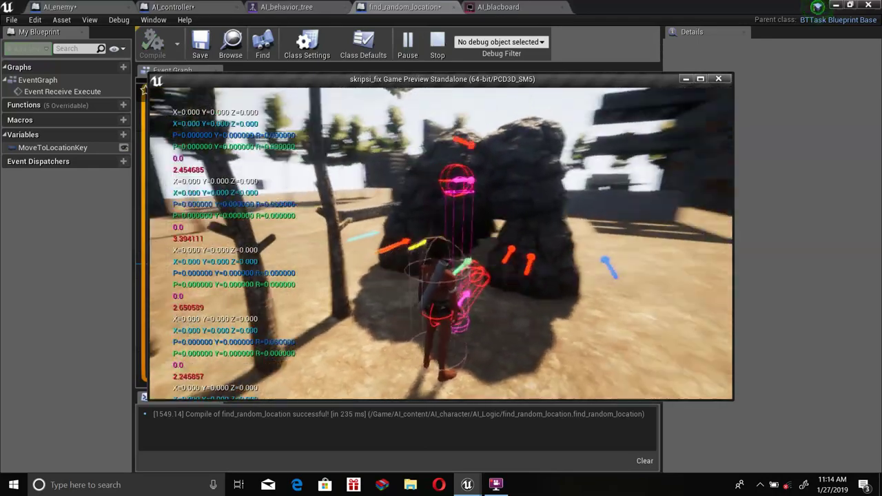
{"action": "key", "text": "w"}
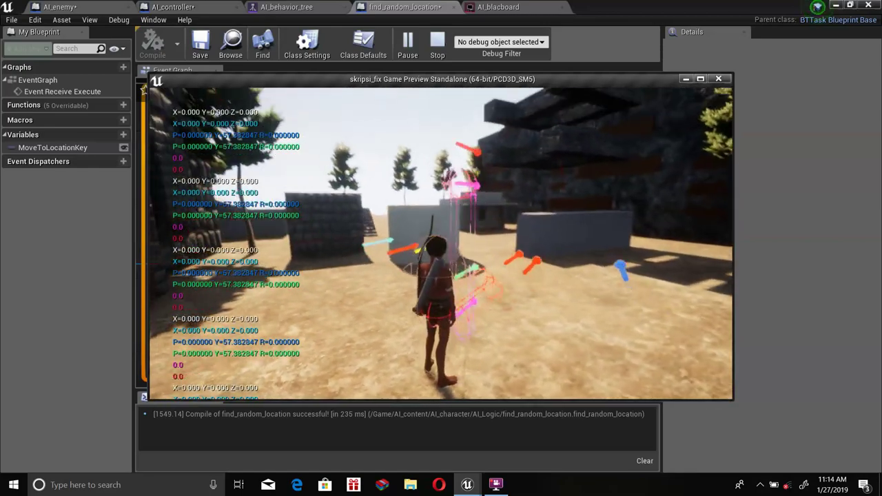
{"action": "key", "text": "F1"}
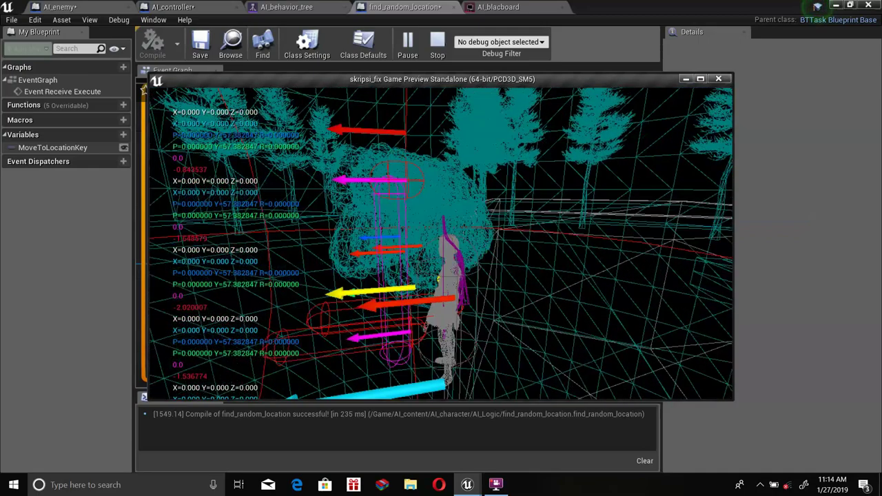
{"action": "key", "text": "F3"}
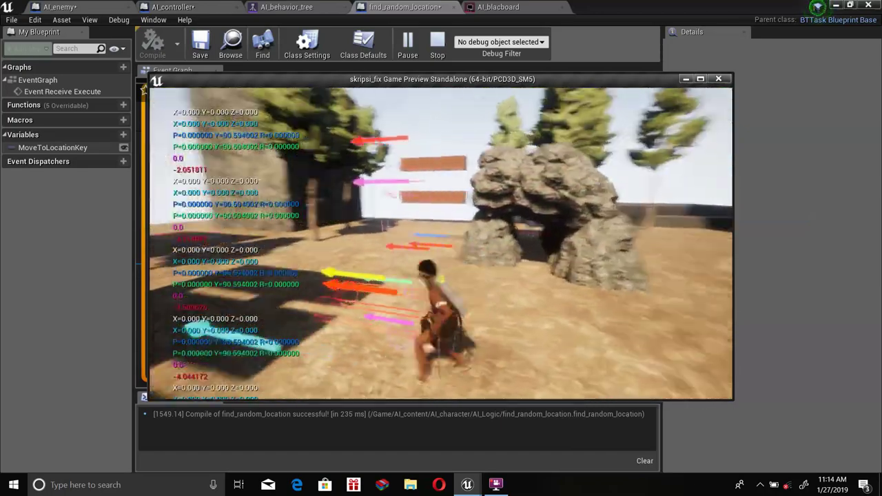
{"action": "key", "text": "Escape"}
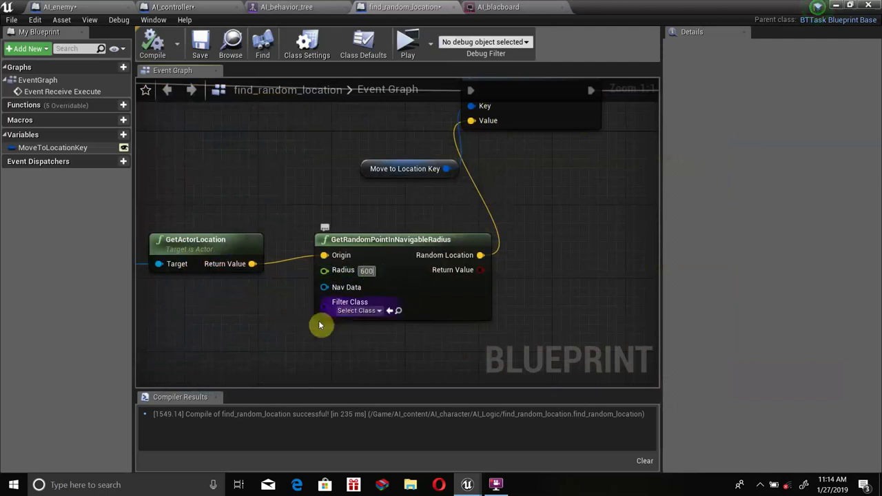
Test-play the level, stop the preview and inspect the Move to Location Key variable
{"action": "left_click", "coordinate": [408, 43]}
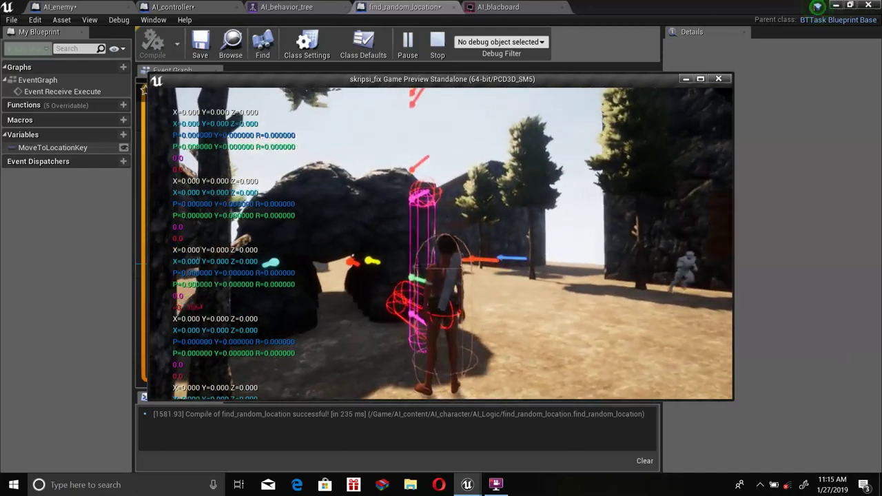
{"action": "key", "text": "Escape"}
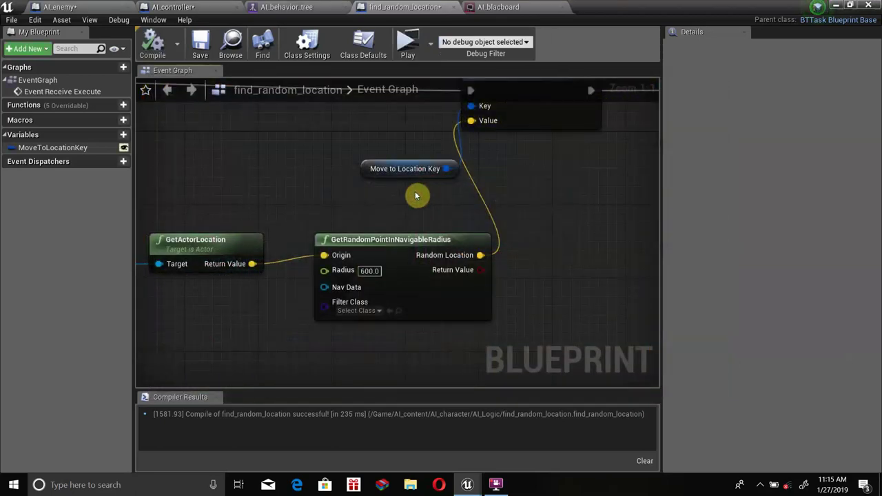
{"action": "left_click", "coordinate": [368, 165]}
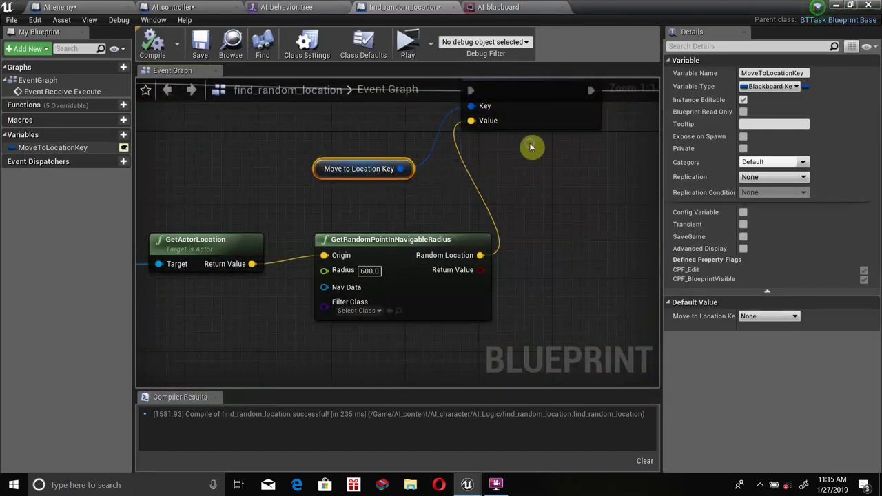
{"action": "scroll", "coordinate": [532, 145], "scroll_direction": "down", "scroll_amount": 1}
{"action": "right_click_drag", "start_coordinate": [532, 144], "coordinate": [450, 198]}
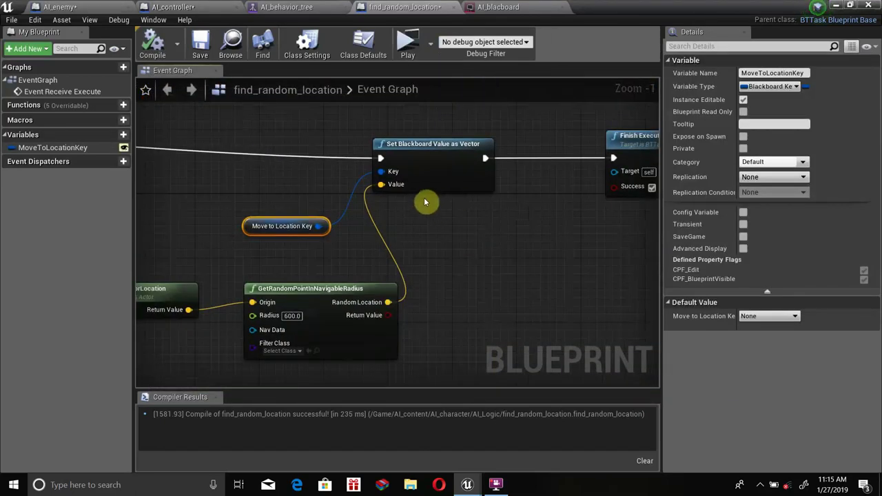
Look over the whole find_random_location graph, then switch to the AI_behavior_tree asset
{"action": "scroll", "coordinate": [426, 202], "scroll_direction": "up", "scroll_amount": 1}
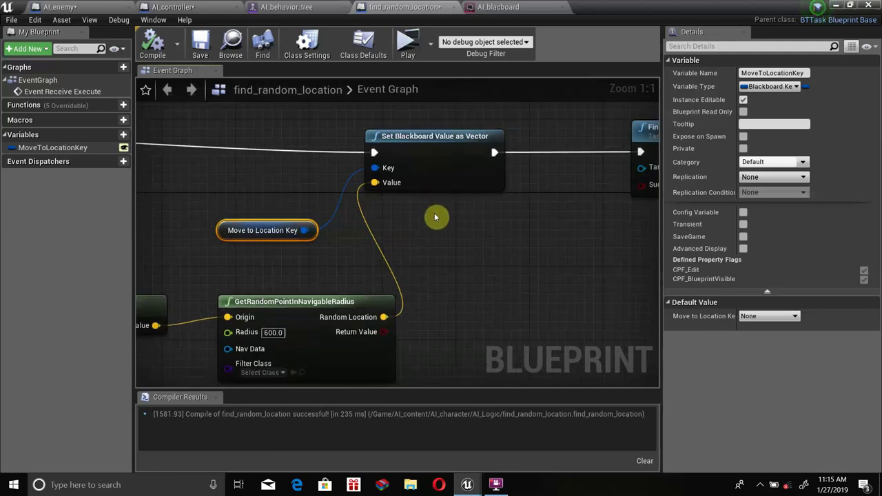
{"action": "scroll", "coordinate": [420, 184], "scroll_direction": "down", "scroll_amount": 2}
{"action": "scroll", "coordinate": [473, 256], "scroll_direction": "down", "scroll_amount": 2}
{"action": "scroll", "coordinate": [473, 256], "scroll_direction": "down", "scroll_amount": 1}
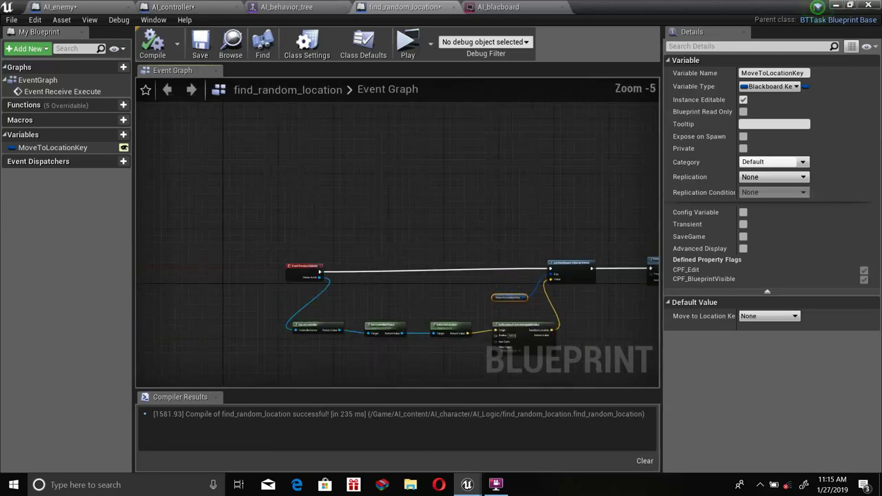
{"action": "right_click_drag", "start_coordinate": [491, 279], "coordinate": [278, 219]}
{"action": "scroll", "coordinate": [279, 220], "scroll_direction": "up", "scroll_amount": 2}
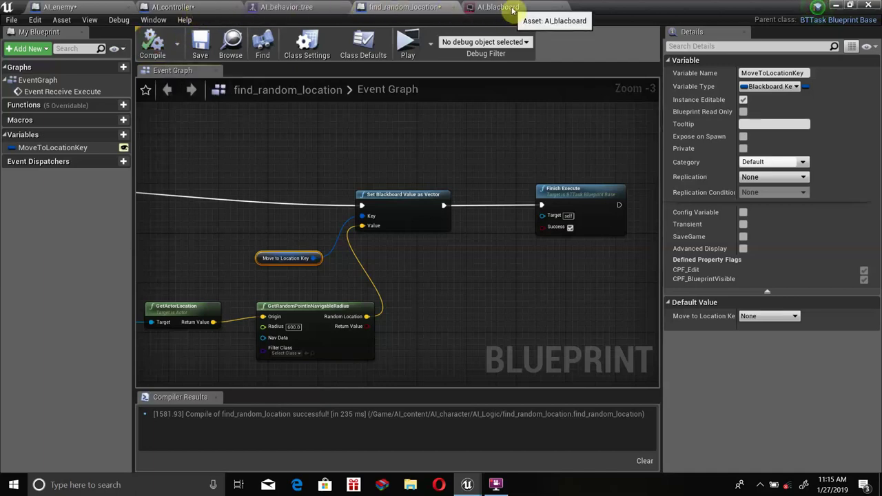
{"action": "left_click", "coordinate": [300, 15]}
{"action": "scroll", "coordinate": [299, 191], "scroll_direction": "down", "scroll_amount": 1}
Add a Sequence node as a new Selector child and place it on the right
{"action": "right_click_drag", "start_coordinate": [300, 191], "coordinate": [300, 243]}
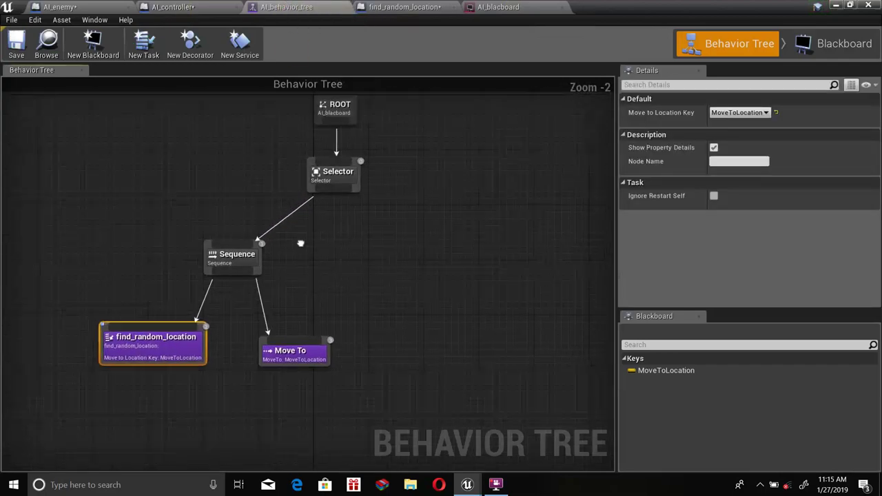
{"action": "mouse_move", "coordinate": [344, 194]}
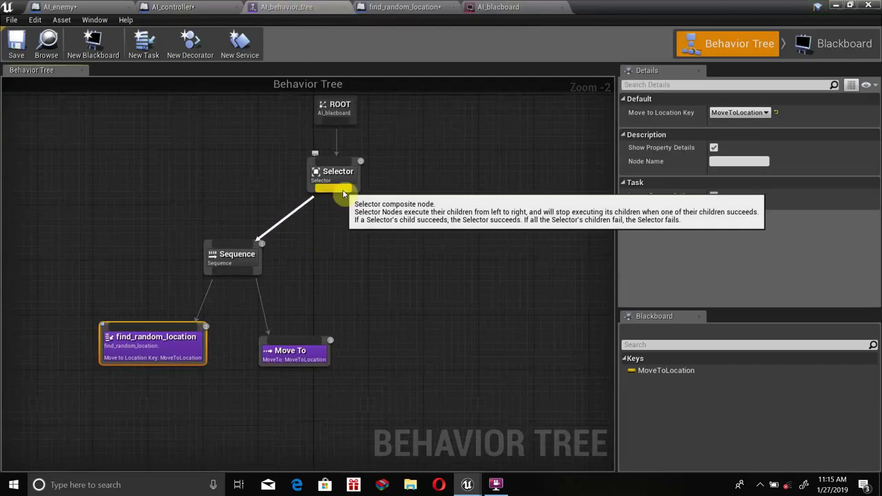
{"action": "left_click_drag", "start_coordinate": [342, 191], "coordinate": [395, 235]}
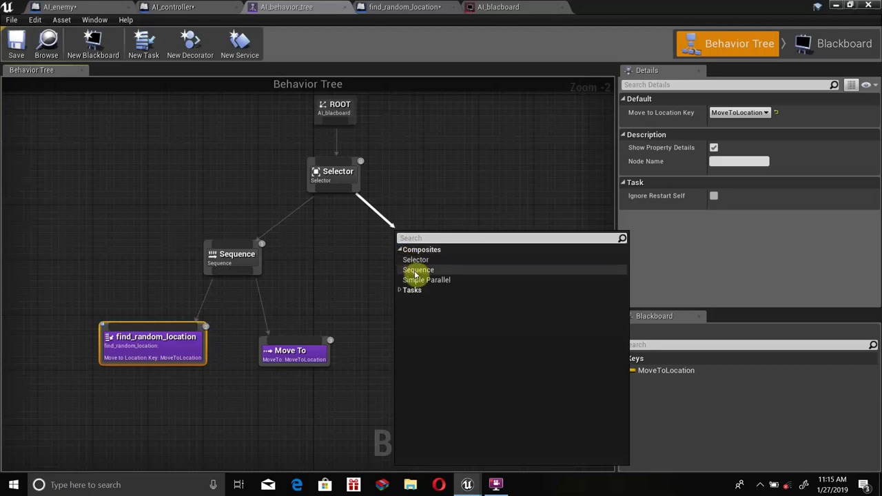
{"action": "left_click", "coordinate": [418, 271]}
{"action": "left_click_drag", "start_coordinate": [423, 253], "coordinate": [526, 273]}
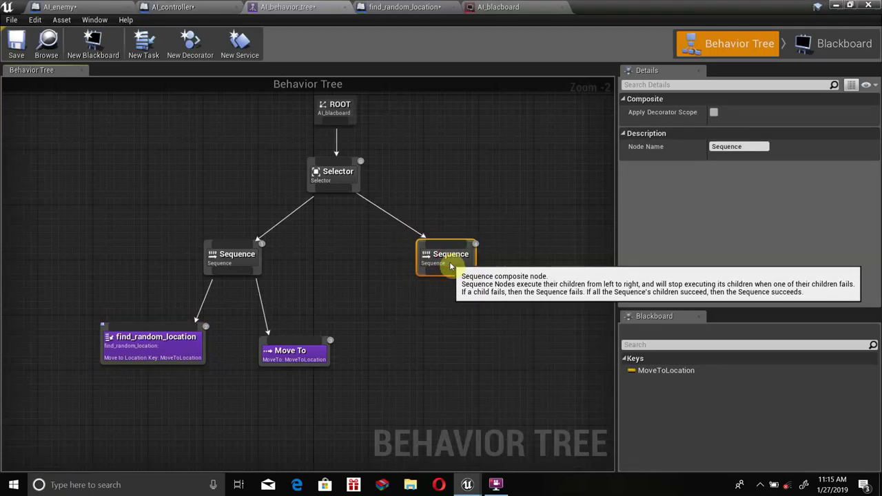
Move the original Sequence branch and its two tasks further left
{"action": "left_click_drag", "start_coordinate": [124, 228], "coordinate": [303, 386]}
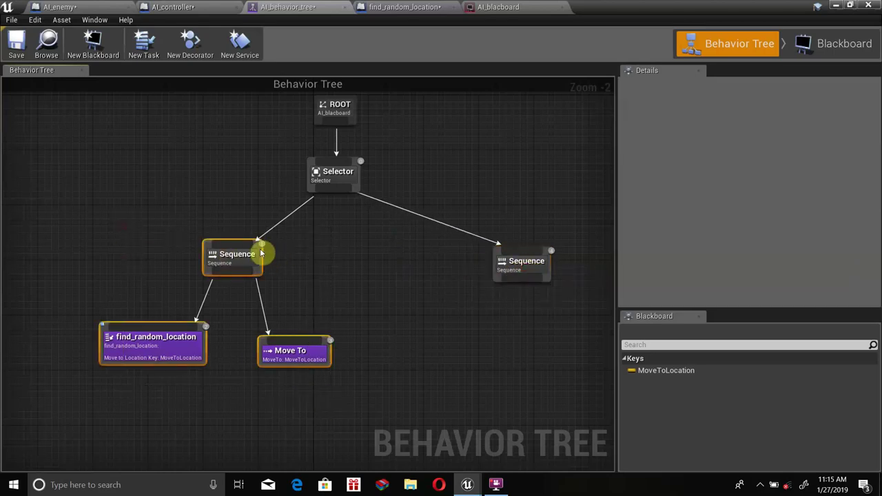
{"action": "left_click_drag", "start_coordinate": [227, 259], "coordinate": [147, 260]}
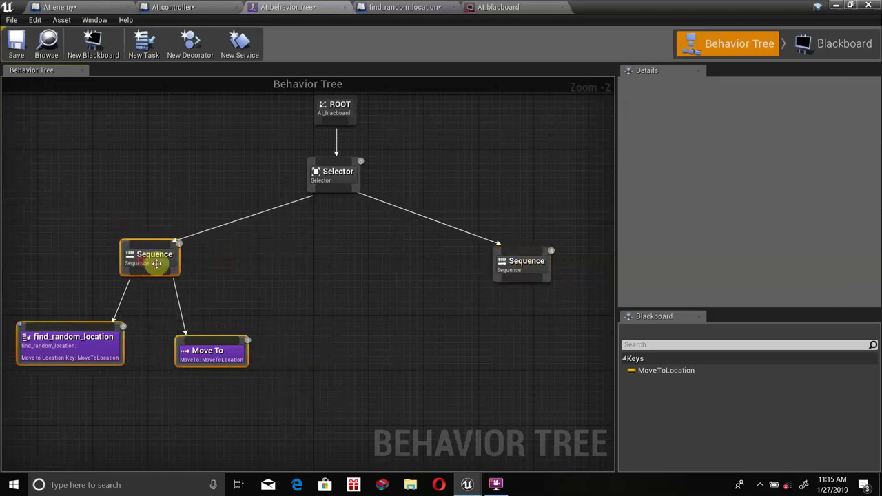
{"action": "left_click", "coordinate": [367, 325]}
{"action": "right_click_drag", "start_coordinate": [500, 304], "coordinate": [494, 303]}
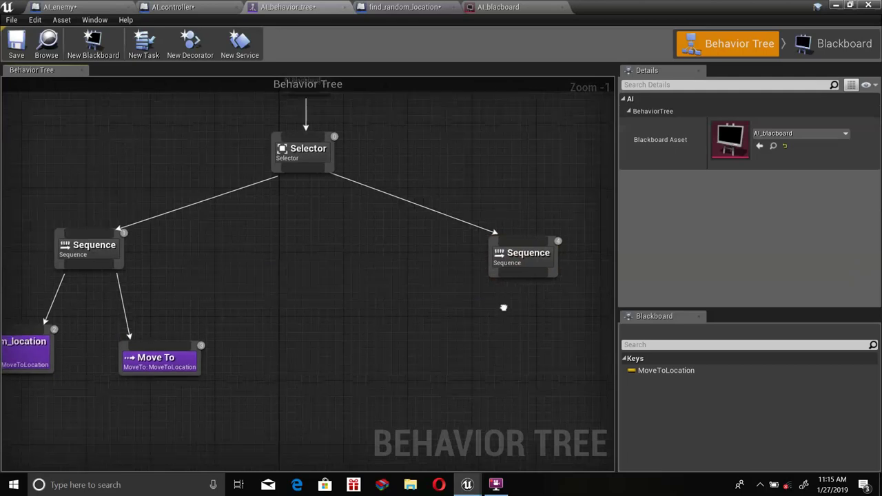
Create a new blueprint task and rename it AI_see_player
{"action": "left_click", "coordinate": [150, 45]}
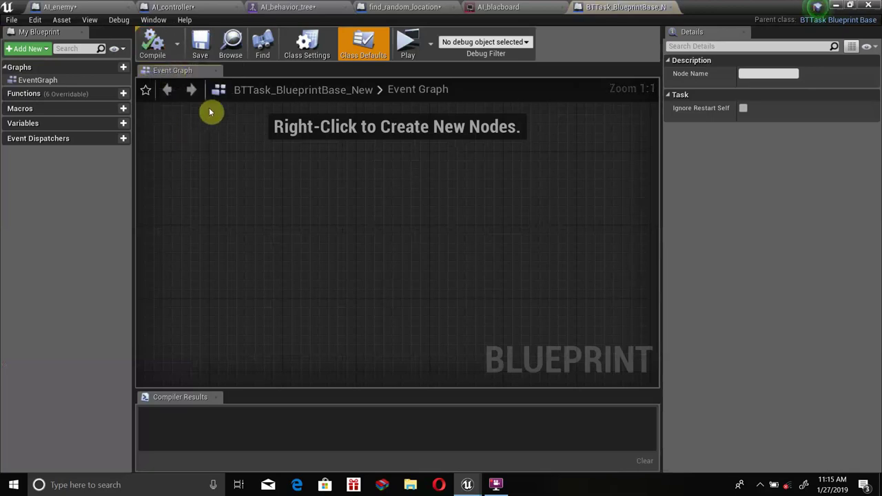
{"action": "left_click", "coordinate": [836, 5]}
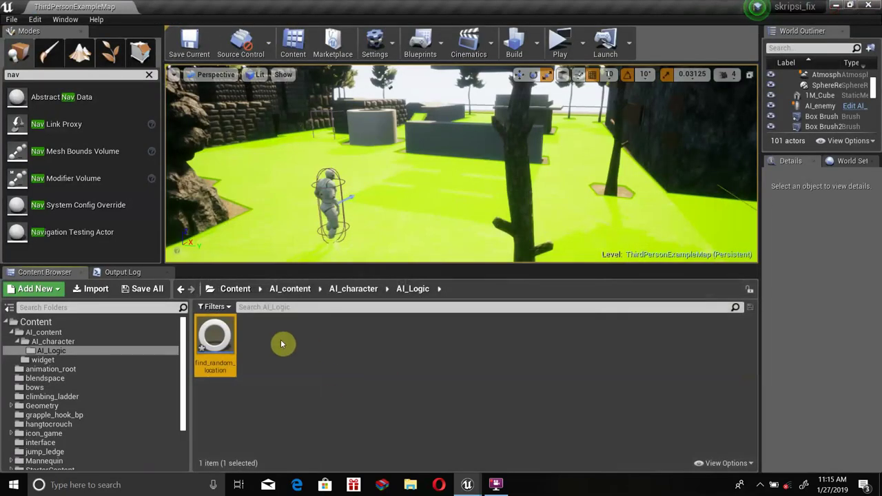
{"action": "left_click", "coordinate": [343, 290]}
{"action": "right_click", "coordinate": [427, 344]}
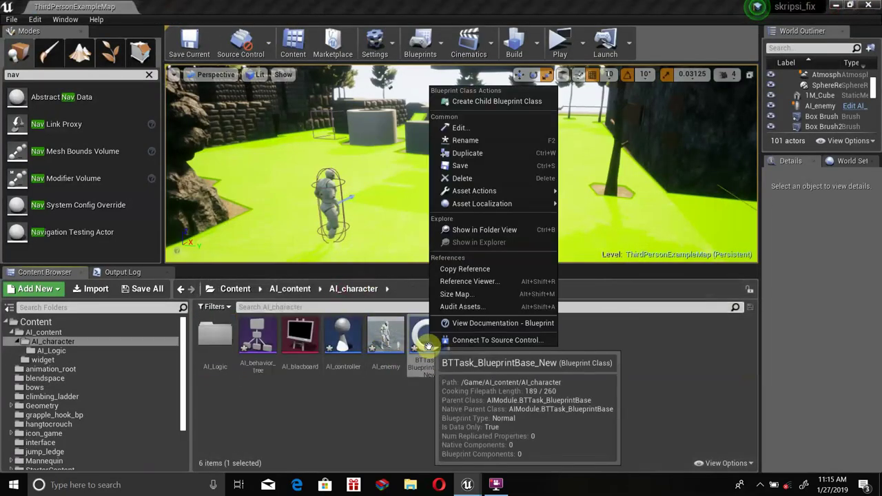
{"action": "left_click", "coordinate": [480, 140]}
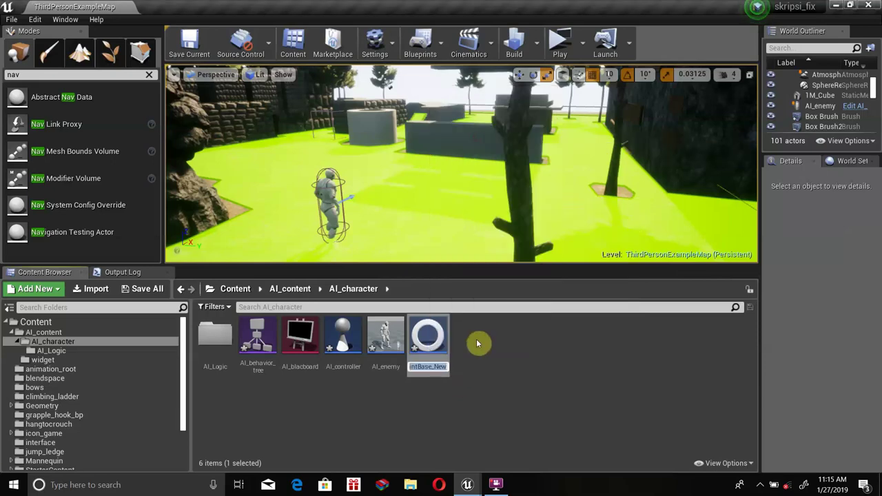
{"action": "left_click", "coordinate": [445, 370]}
{"action": "type", "text": "AI_s"}
{"action": "type", "text": "ee_player"}
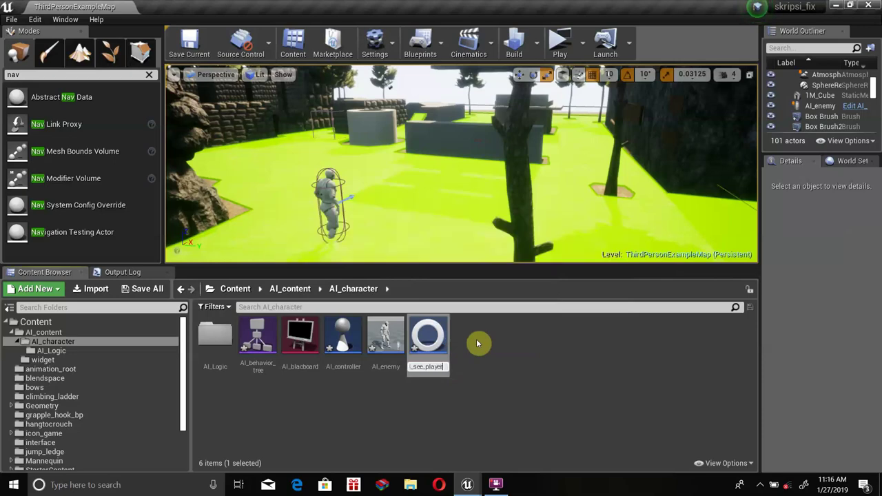
{"action": "key", "text": "Return"}
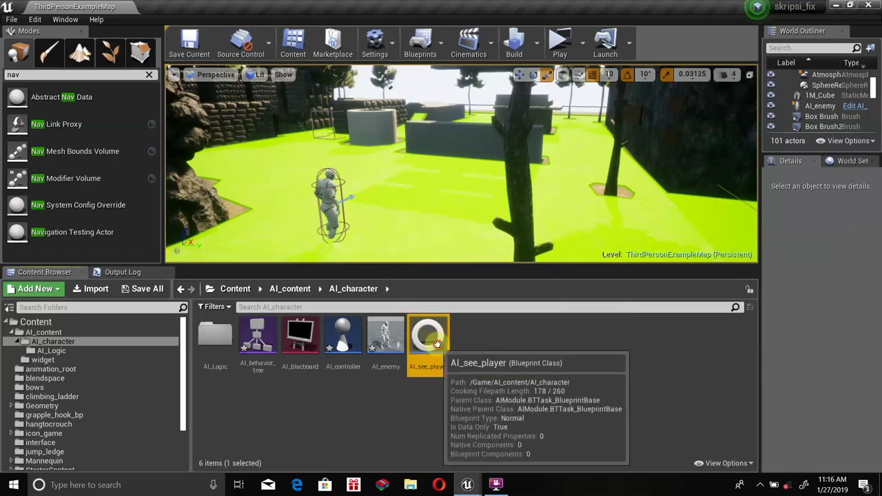
Move AI_see_player into the AI_Logic folder and open it for editing
{"action": "left_click_drag", "start_coordinate": [437, 344], "coordinate": [217, 337]}
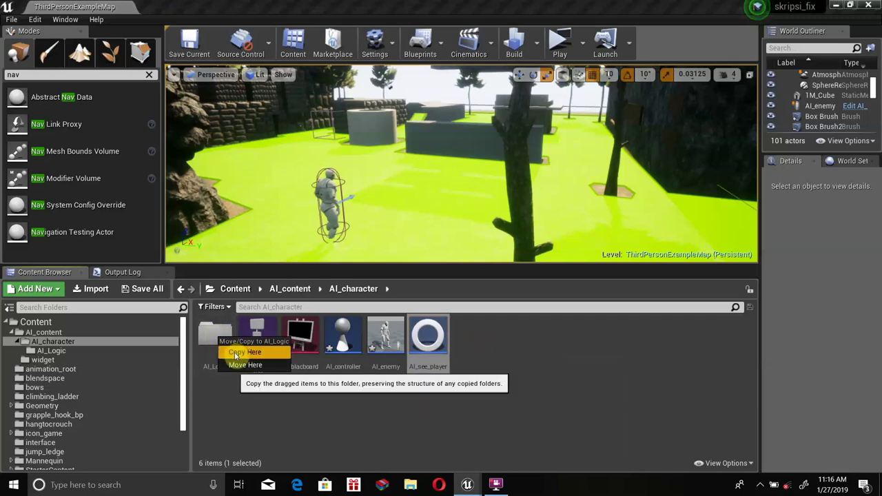
{"action": "left_click", "coordinate": [236, 365]}
{"action": "double_click", "coordinate": [218, 345]}
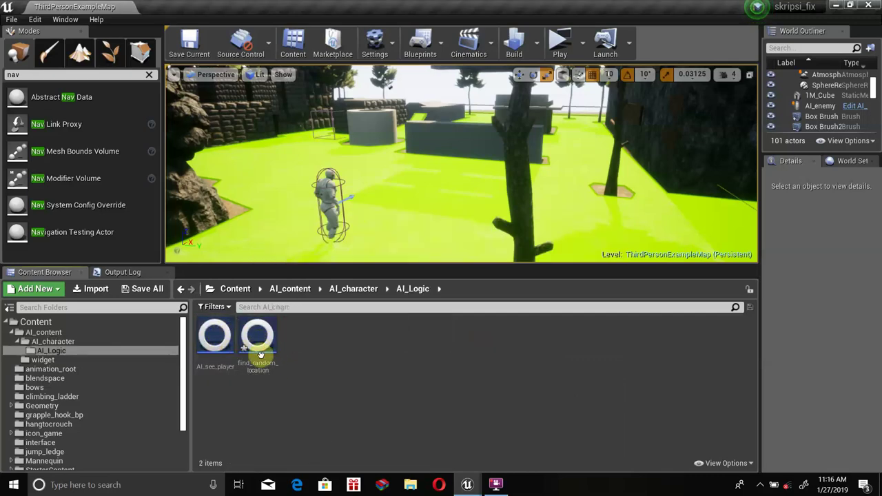
{"action": "double_click", "coordinate": [215, 341]}
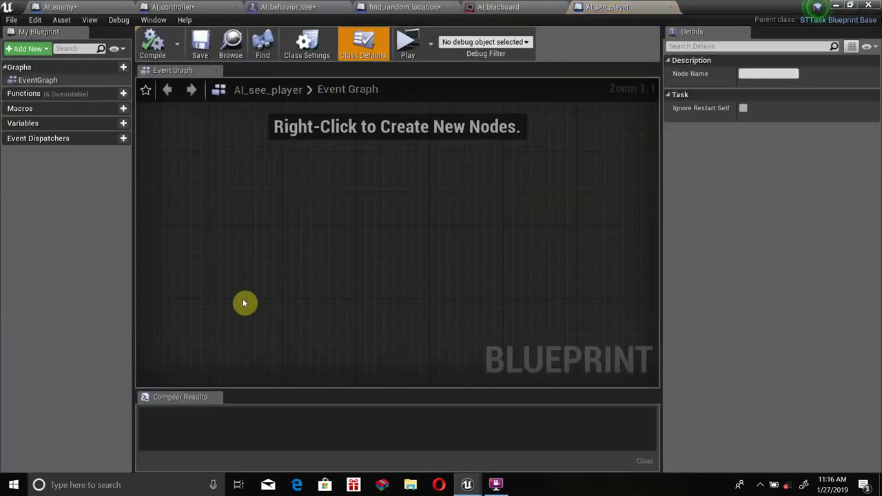
Add an Event Receive Execute node to the AI_see_player graph
{"action": "right_click", "coordinate": [195, 191]}
{"action": "type", "text": "e"}
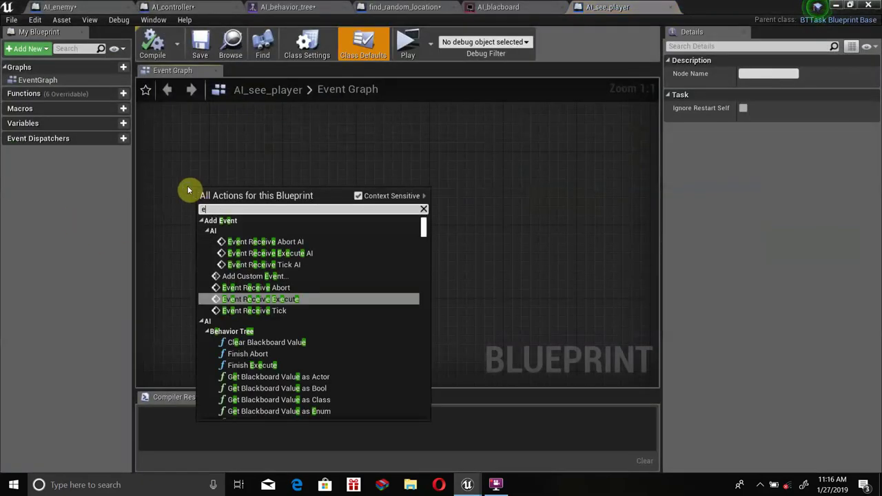
{"action": "type", "text": "vent"}
{"action": "type", "text": " recer"}
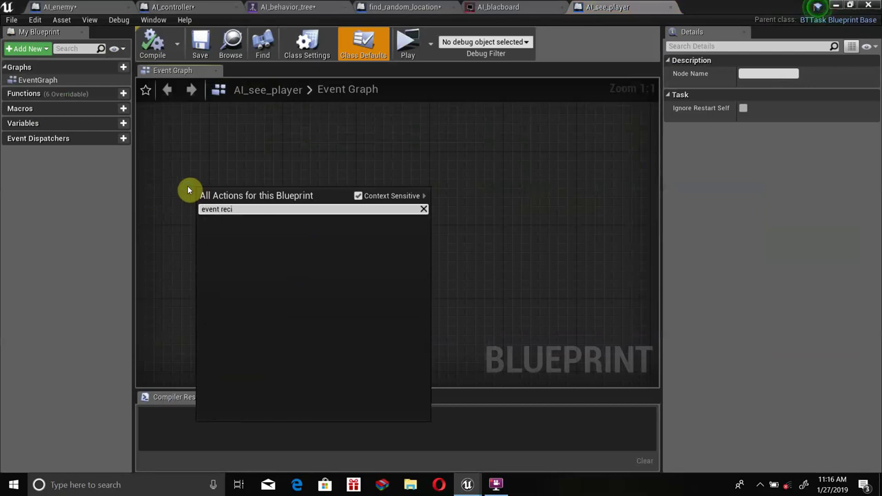
{"action": "key", "text": "BackSpace"}
{"action": "type", "text": "e"}
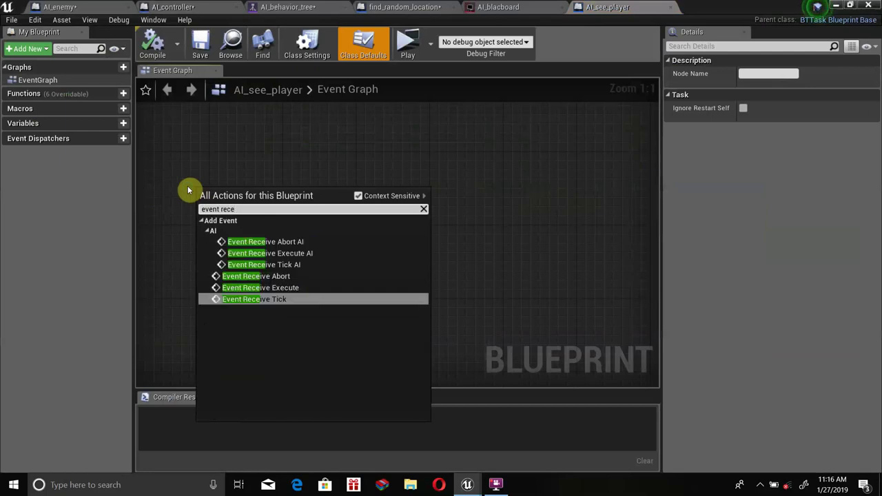
{"action": "left_click", "coordinate": [297, 289]}
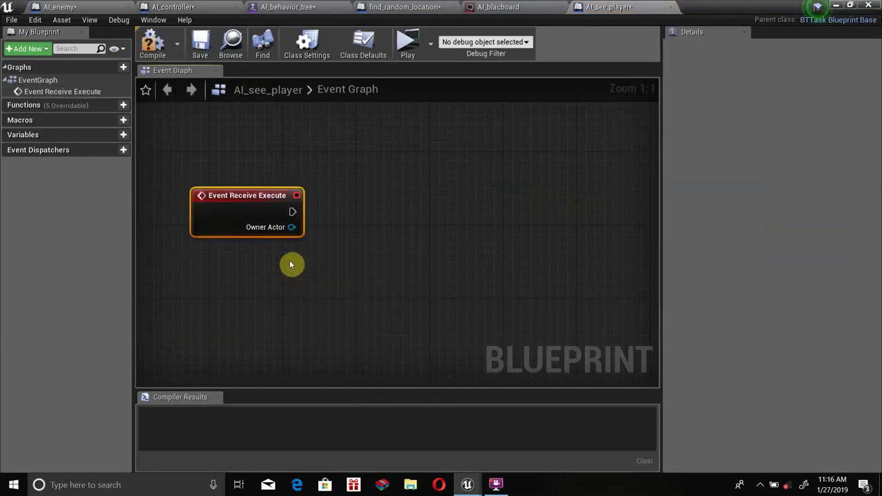
Chain Get AIController from Owner Actor, then Get Controlled Pawn from it
{"action": "mouse_move", "coordinate": [266, 234]}
{"action": "left_mouse_down"}
{"action": "mouse_move", "coordinate": [239, 234]}
{"action": "mouse_move", "coordinate": [337, 245]}
{"action": "left_mouse_up"}
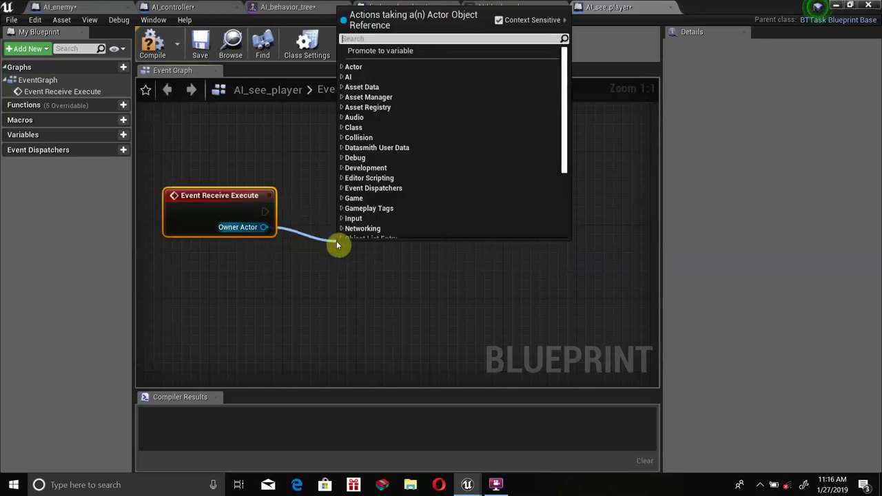
{"action": "type", "text": "get ai con"}
{"action": "key", "text": "Return"}
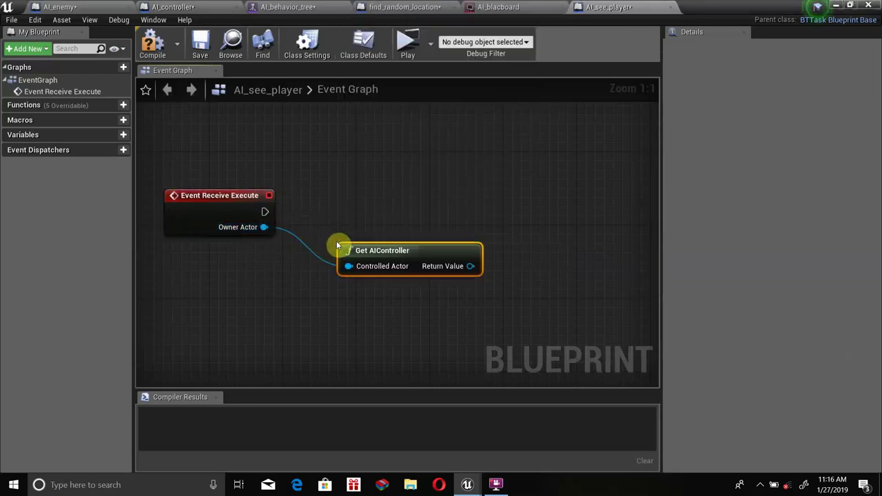
{"action": "right_click_drag", "start_coordinate": [393, 248], "coordinate": [253, 248]}
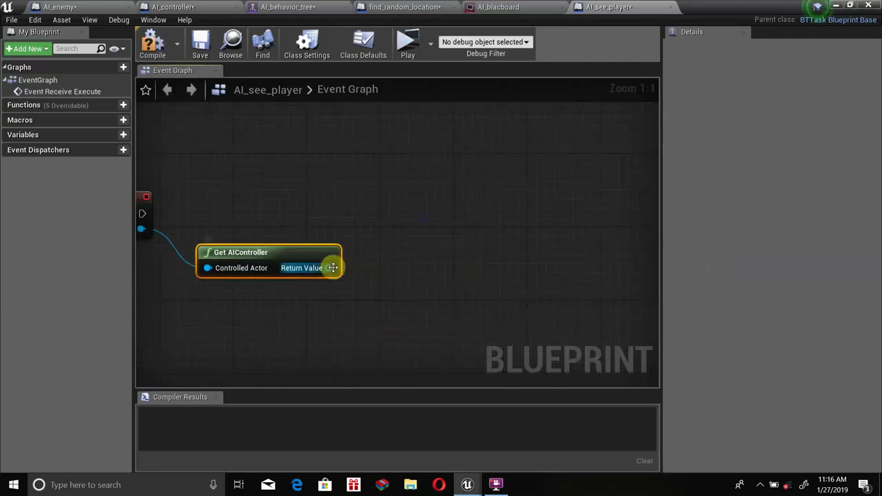
{"action": "left_click_drag", "start_coordinate": [330, 269], "coordinate": [387, 220]}
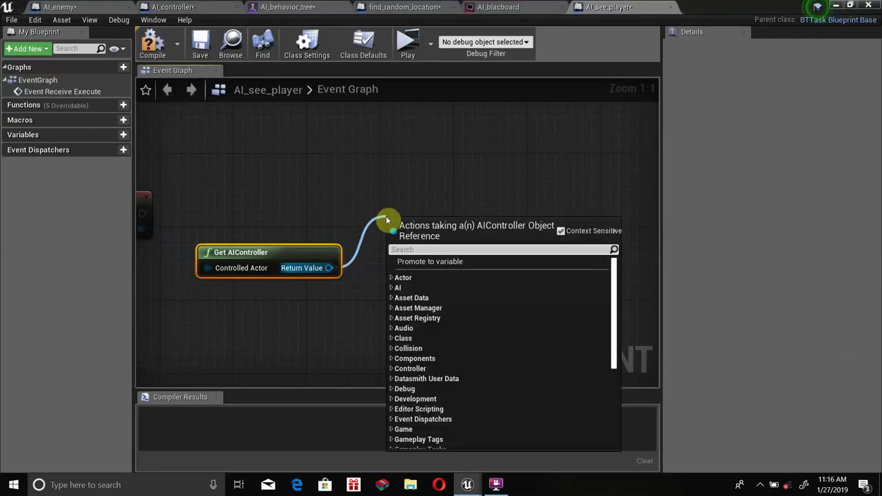
{"action": "type", "text": "get cont"}
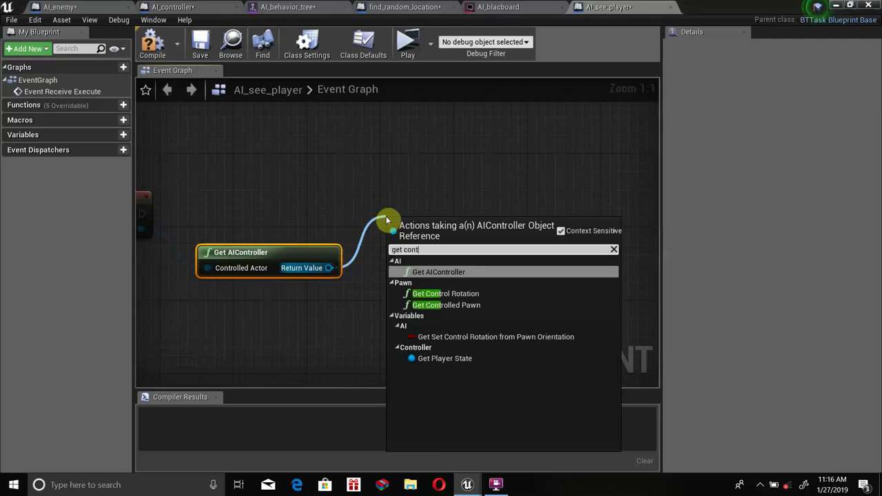
{"action": "type", "text": "rol"}
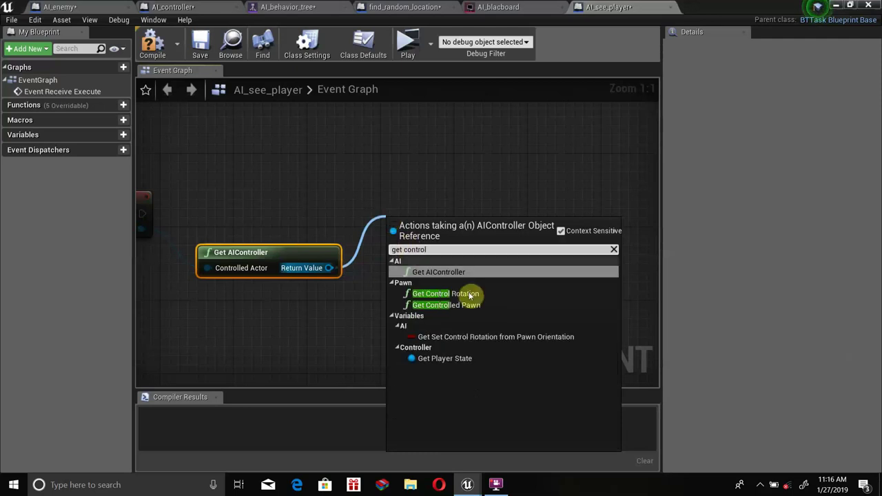
{"action": "left_click", "coordinate": [472, 306]}
Delete the Get AIController and Get Controlled Pawn nodes, leaving Event Receive Execute alone
{"action": "right_click_drag", "start_coordinate": [468, 259], "coordinate": [368, 249]}
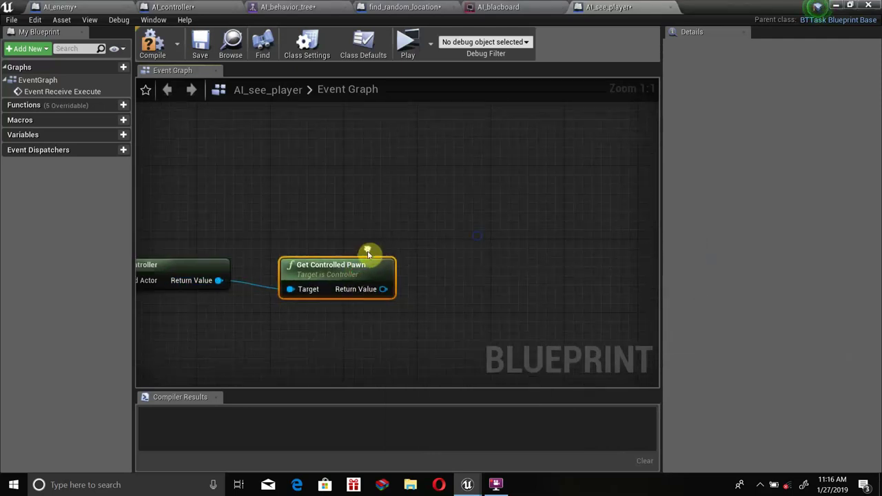
{"action": "left_click_drag", "start_coordinate": [383, 289], "coordinate": [421, 240]}
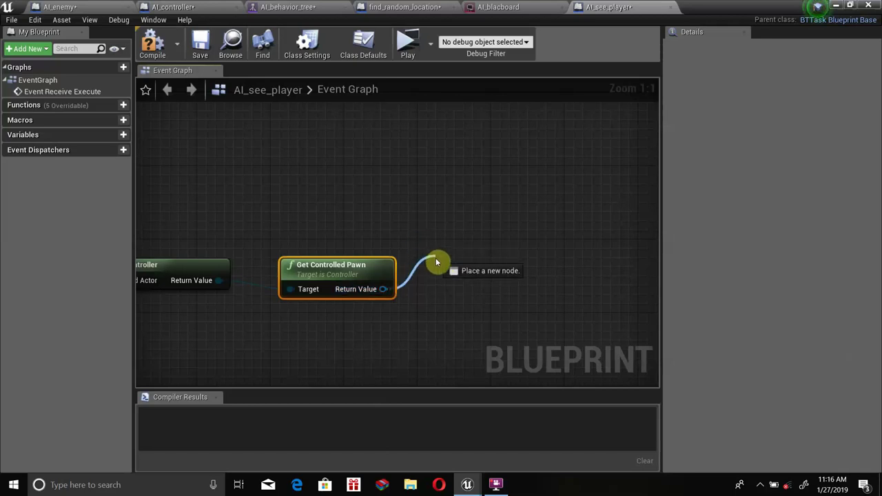
{"action": "left_click", "coordinate": [305, 232]}
{"action": "scroll", "coordinate": [345, 233], "scroll_direction": "down", "scroll_amount": 2}
{"action": "left_click_drag", "start_coordinate": [334, 224], "coordinate": [572, 340]}
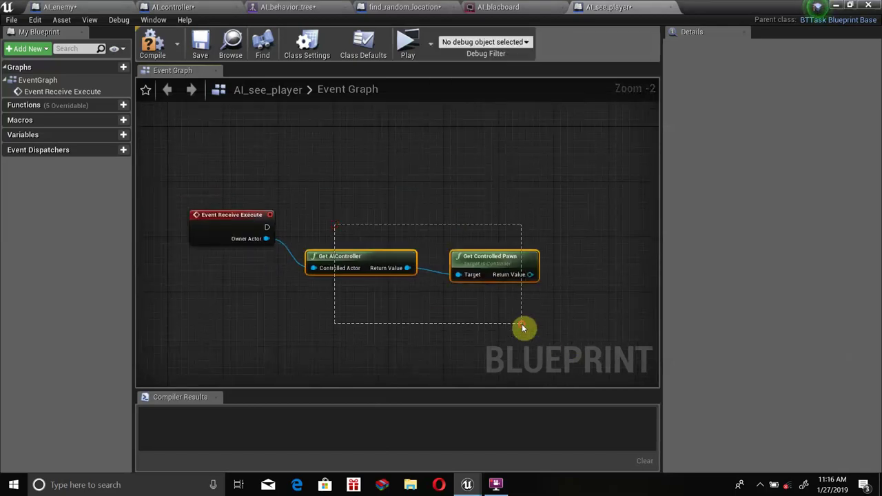
{"action": "key", "text": "Delete"}
Compile the blueprint and add a Get Player Character node
{"action": "left_click", "coordinate": [152, 43]}
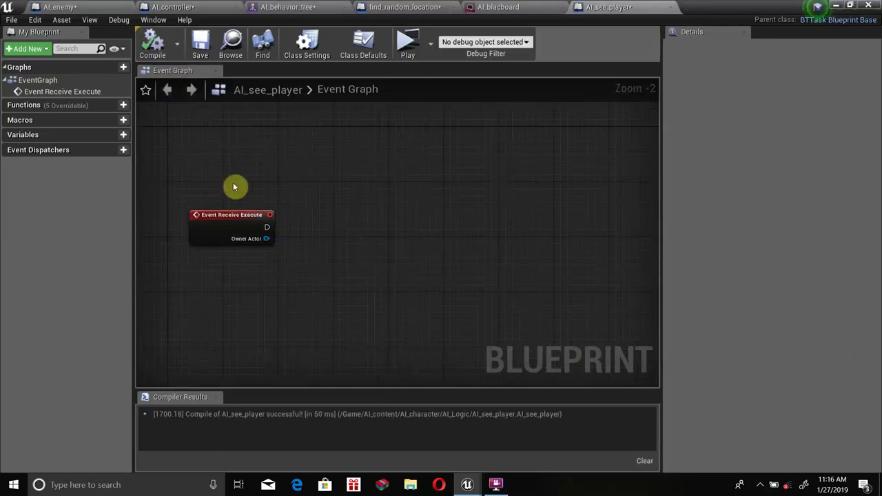
{"action": "scroll", "coordinate": [314, 295], "scroll_direction": "up", "scroll_amount": 2}
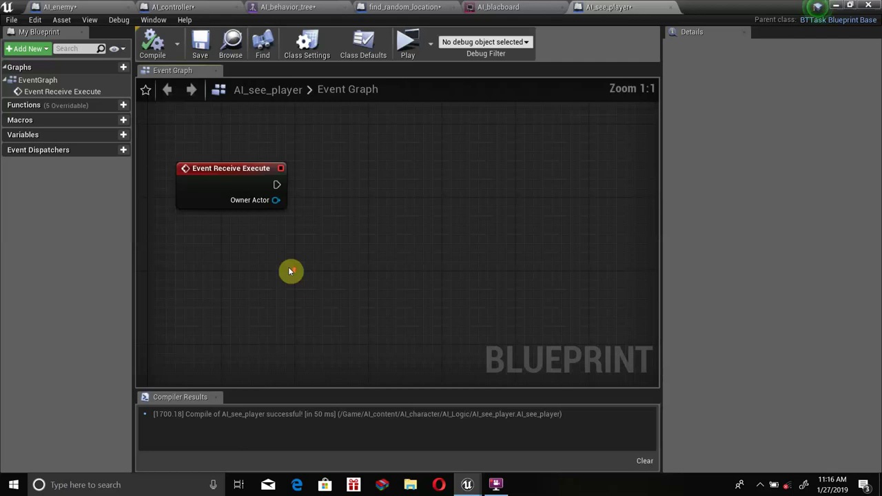
{"action": "right_click", "coordinate": [278, 275]}
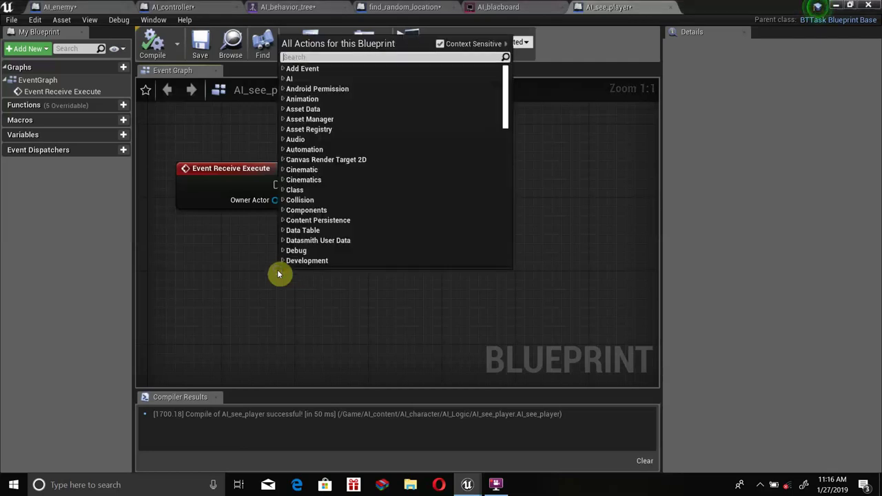
{"action": "type", "text": "get"}
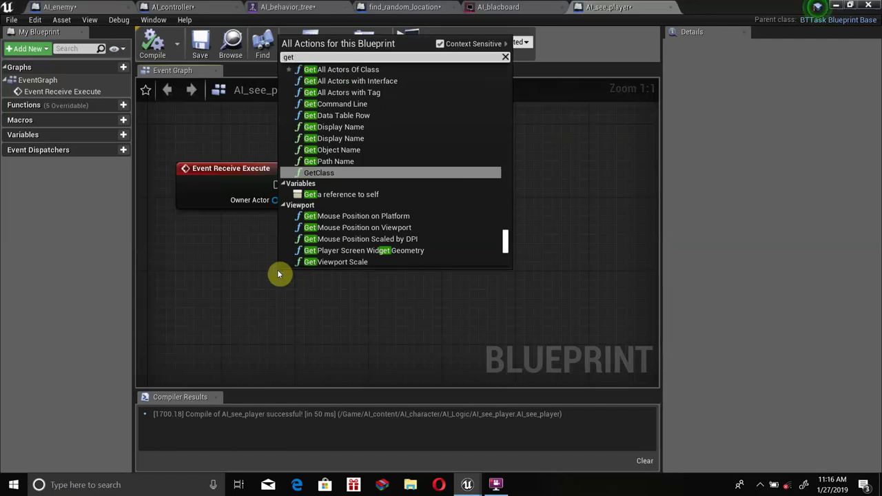
{"action": "type", "text": " player"}
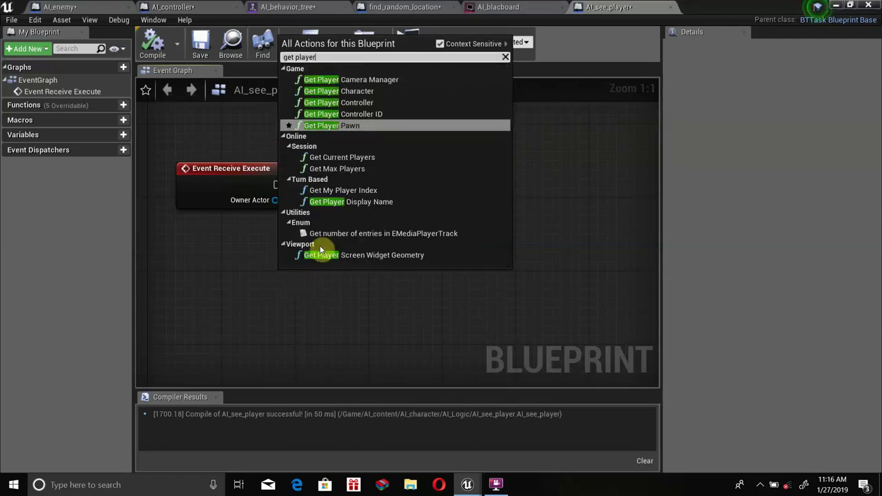
{"action": "left_click", "coordinate": [376, 91]}
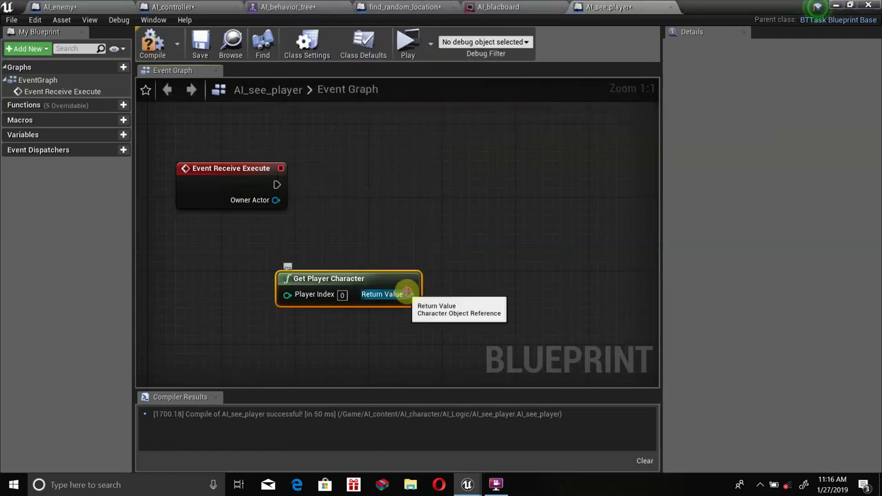
Wire a GetActorLocation node to the player character's Return Value
{"action": "left_click_drag", "start_coordinate": [407, 294], "coordinate": [458, 255]}
{"action": "type", "text": "ge"}
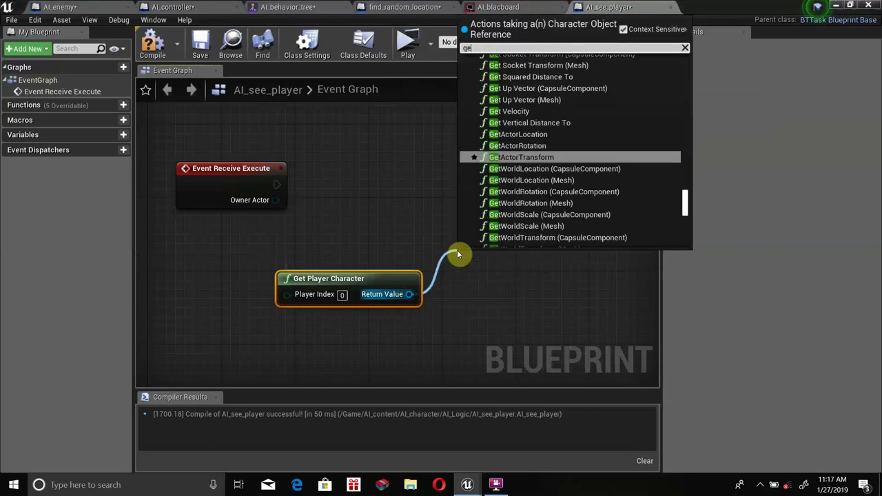
{"action": "type", "text": "t actor"}
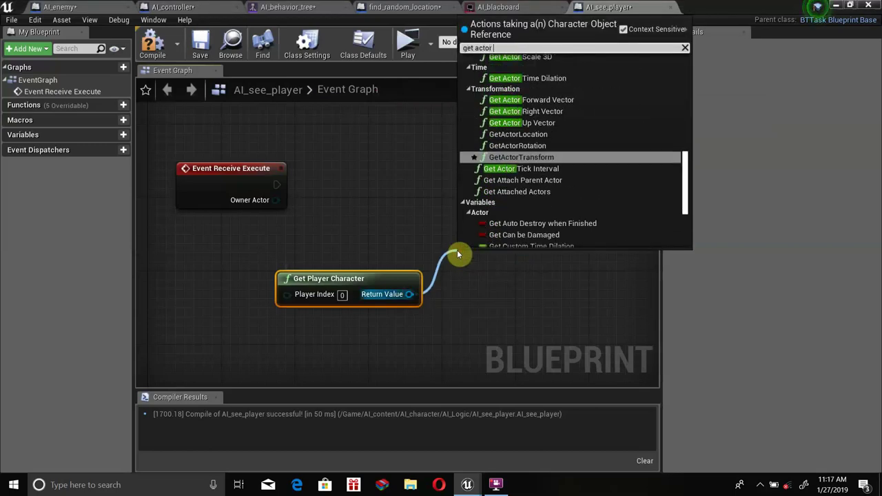
{"action": "type", "text": "location"}
{"action": "key", "text": "Return"}
{"action": "right_click_drag", "start_coordinate": [445, 254], "coordinate": [355, 277]}
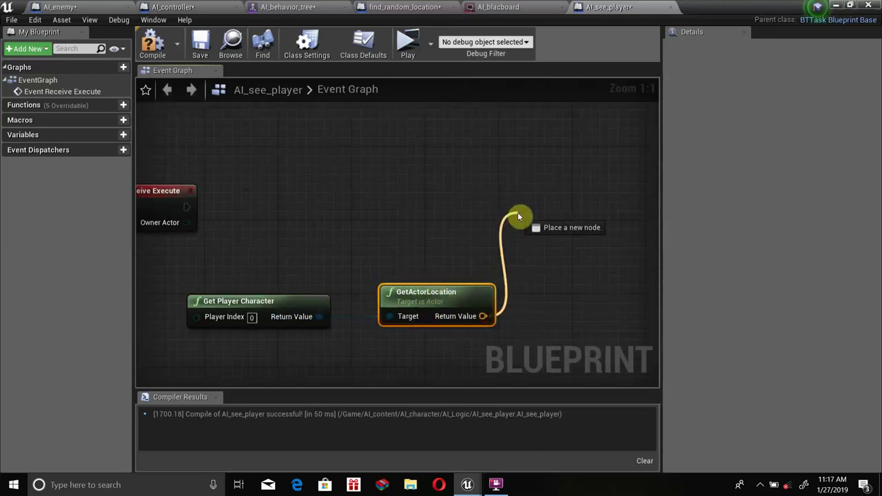
From the actor location output, search the action list for 'random' functions
{"action": "left_click_drag", "start_coordinate": [486, 314], "coordinate": [518, 216]}
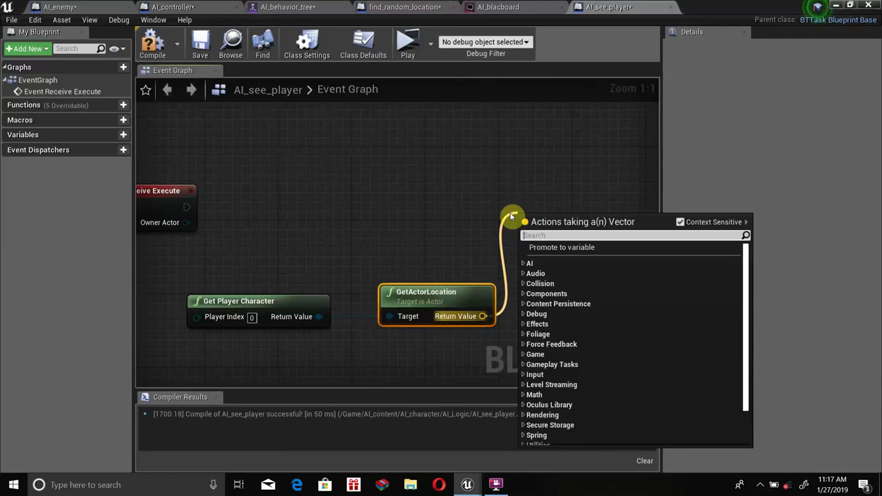
{"action": "type", "text": "find"}
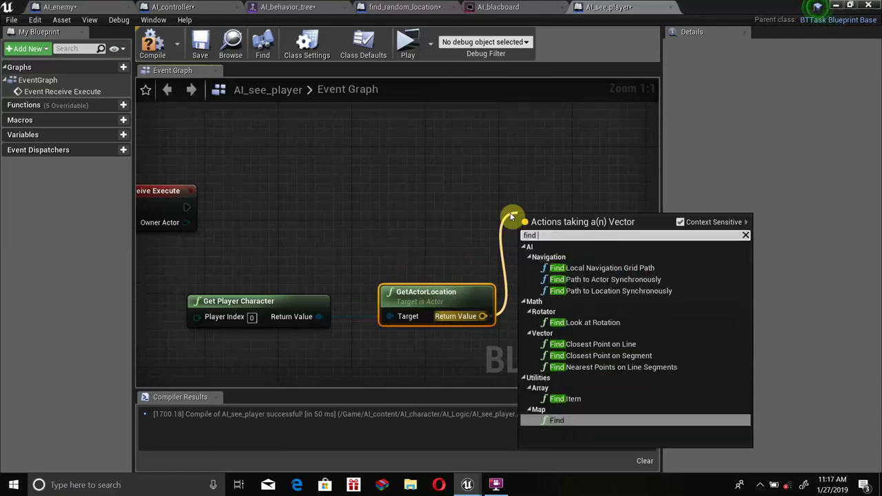
{"action": "type", "text": " ran"}
{"action": "key", "text": "BackSpace"}
{"action": "key", "text": "BackSpace"}
{"action": "key", "text": "BackSpace"}
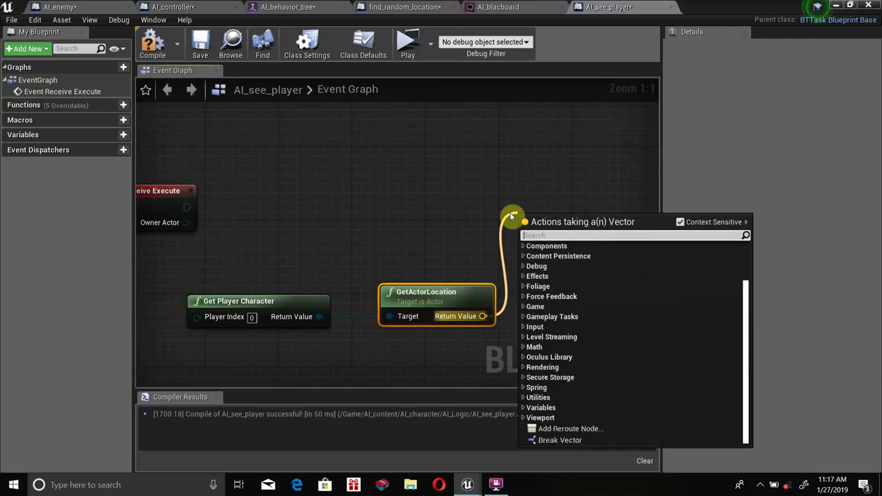
{"action": "type", "text": "random"}
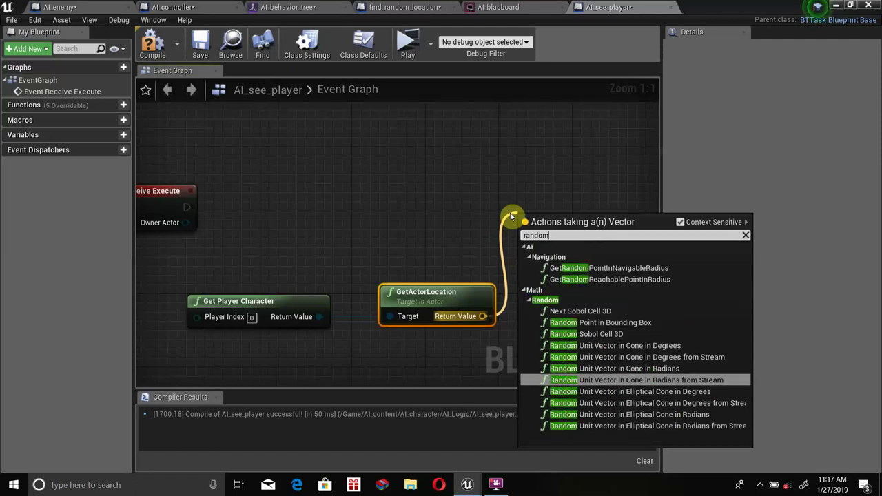
Add GetRandomPointInNavigableRadius using the player location as origin, with Radius 500.0
{"action": "left_click", "coordinate": [635, 274]}
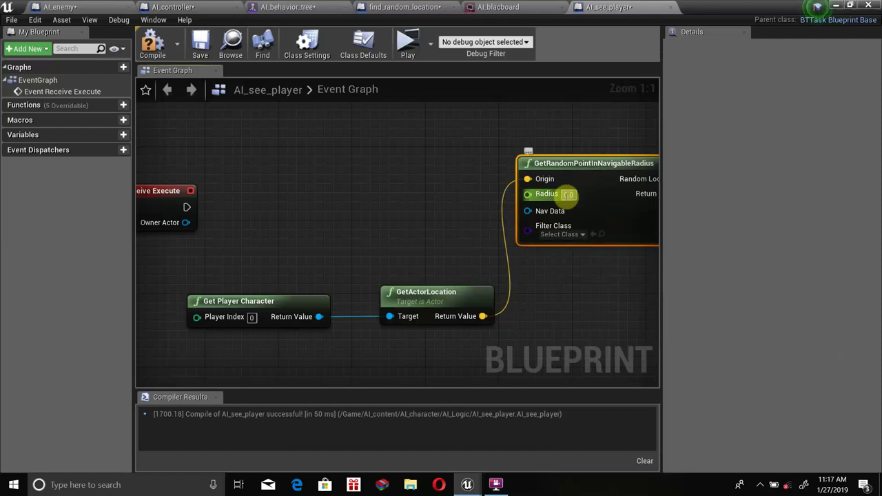
{"action": "left_click_drag", "start_coordinate": [597, 181], "coordinate": [514, 265]}
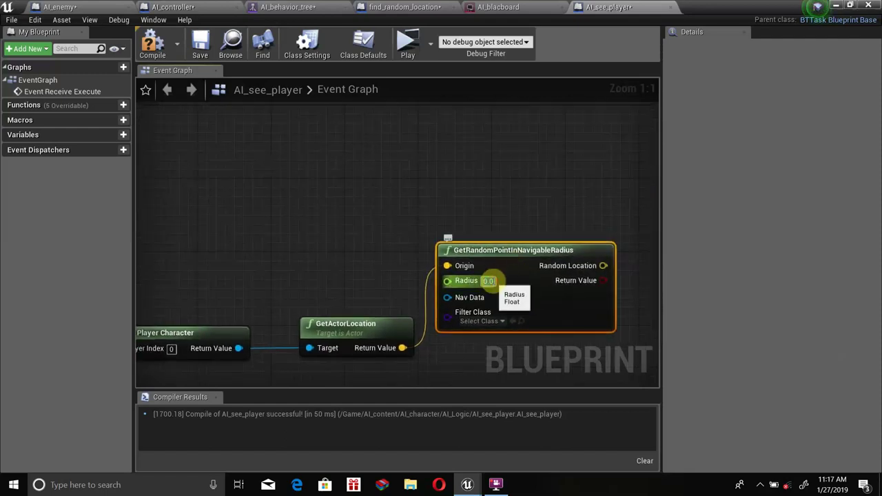
{"action": "left_click", "coordinate": [489, 281]}
{"action": "left_click", "coordinate": [422, 275]}
{"action": "scroll", "coordinate": [253, 269], "scroll_direction": "down", "scroll_amount": 1}
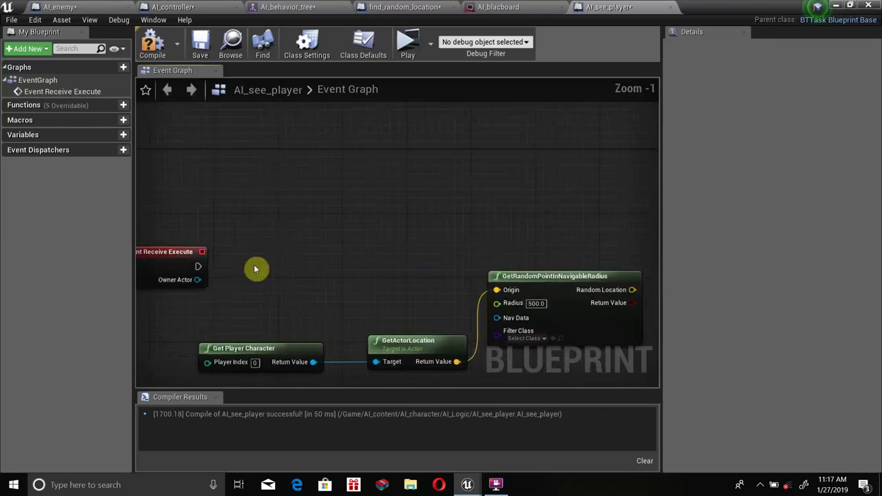
{"action": "right_click_drag", "start_coordinate": [195, 261], "coordinate": [305, 275]}
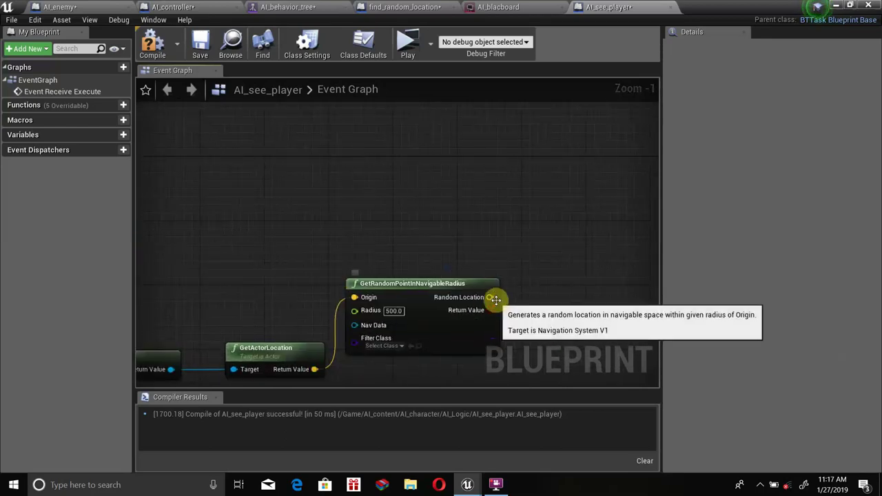
Feed Random Location into Set Blackboard Value as Vector, wire Event Receive Execute to it, and compile
{"action": "left_click_drag", "start_coordinate": [490, 297], "coordinate": [551, 223]}
{"action": "type", "text": "set"}
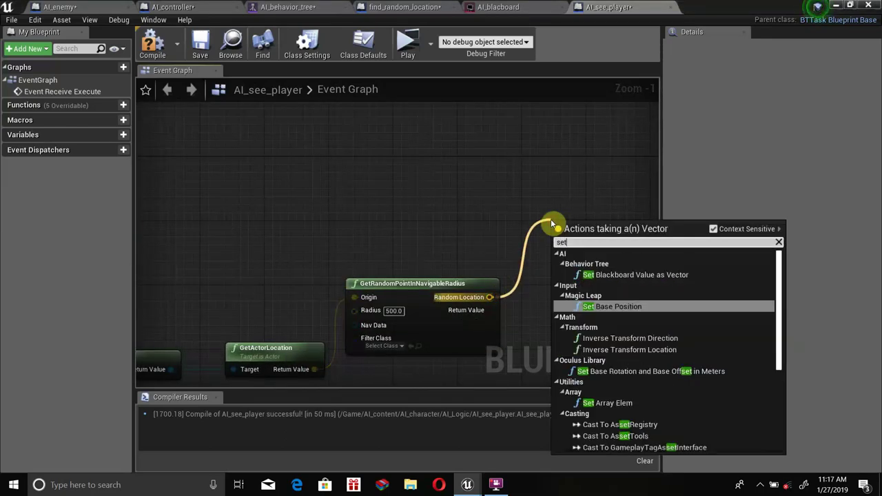
{"action": "type", "text": " value as"}
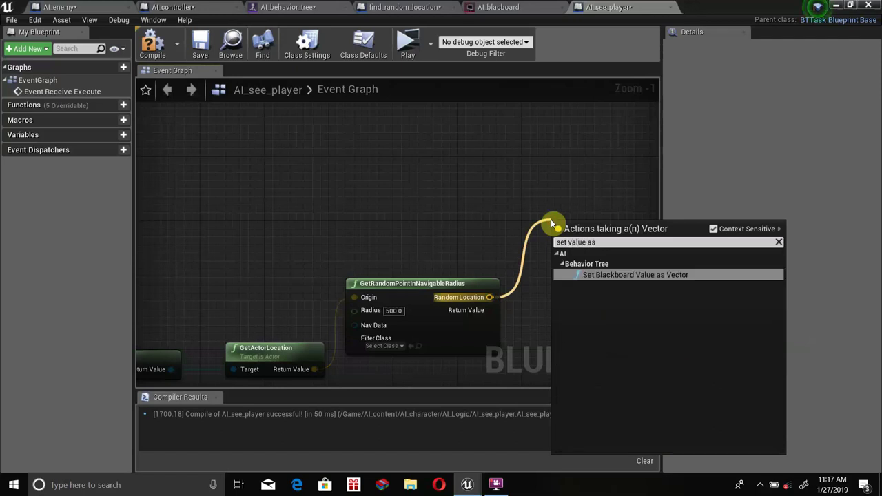
{"action": "key", "text": "Return"}
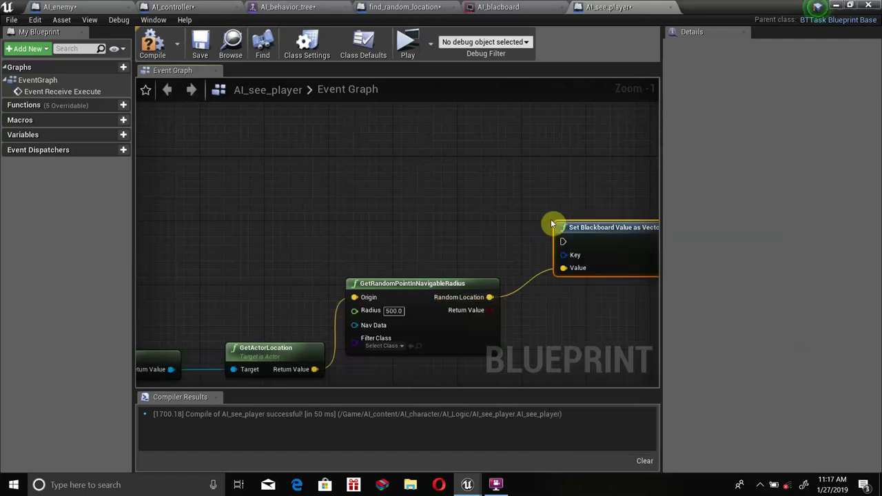
{"action": "right_click_drag", "start_coordinate": [386, 234], "coordinate": [564, 217]}
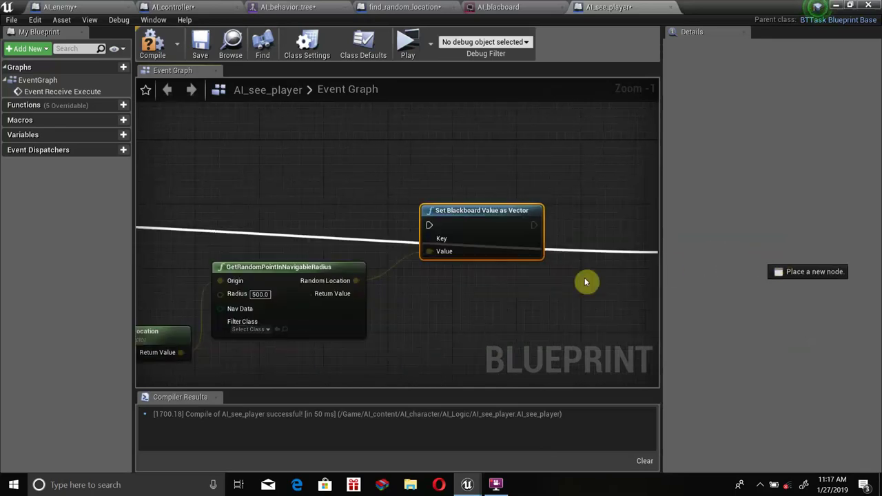
{"action": "left_click_drag", "start_coordinate": [233, 257], "coordinate": [350, 227]}
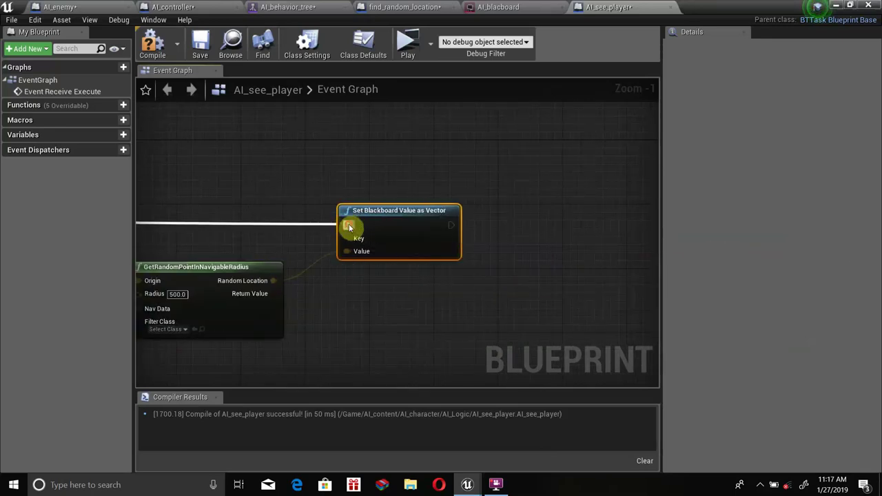
{"action": "left_click", "coordinate": [153, 43]}
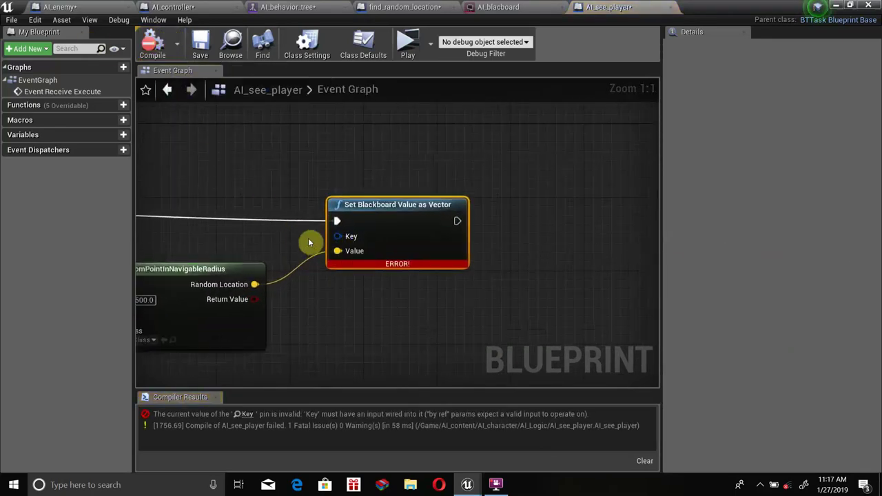
{"action": "right_click_drag", "start_coordinate": [308, 238], "coordinate": [362, 235]}
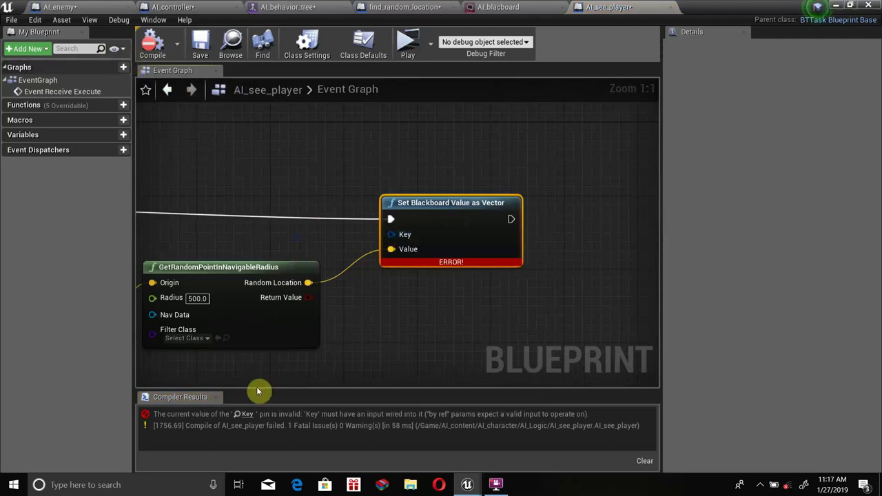
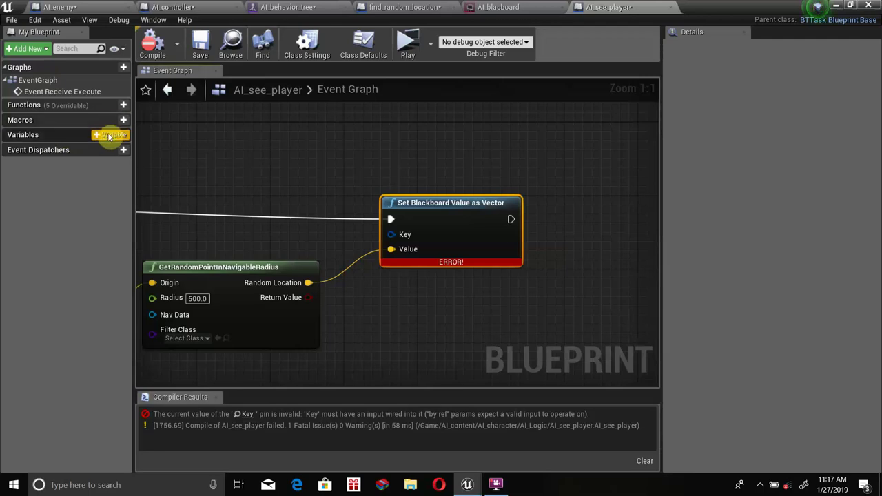
Add a new variable named MoveToLocationKey of type Blackboard Key Selector
{"action": "left_click", "coordinate": [108, 136]}
{"action": "type", "text": "MoveToLocationKey"}
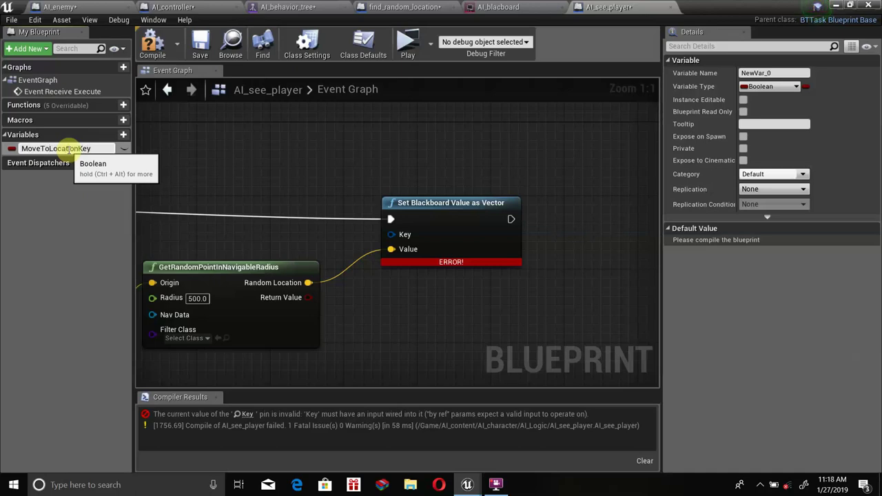
{"action": "key", "text": "Return"}
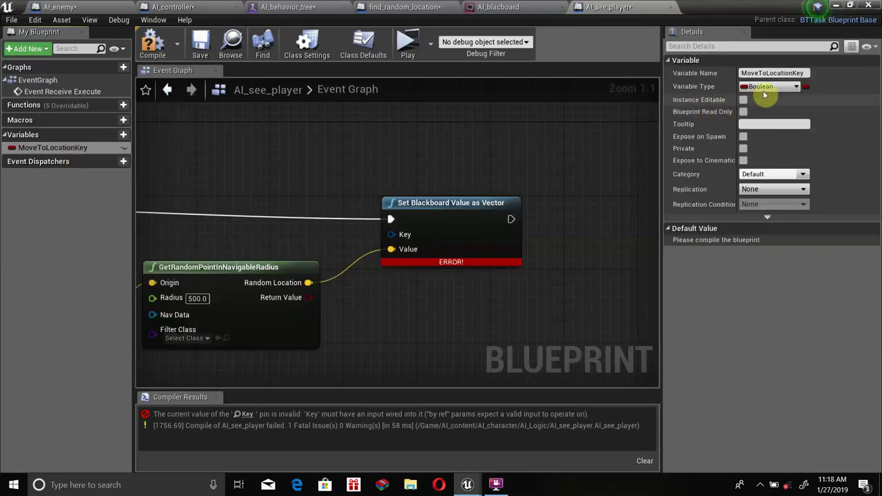
{"action": "left_click", "coordinate": [768, 86]}
{"action": "type", "text": "b"}
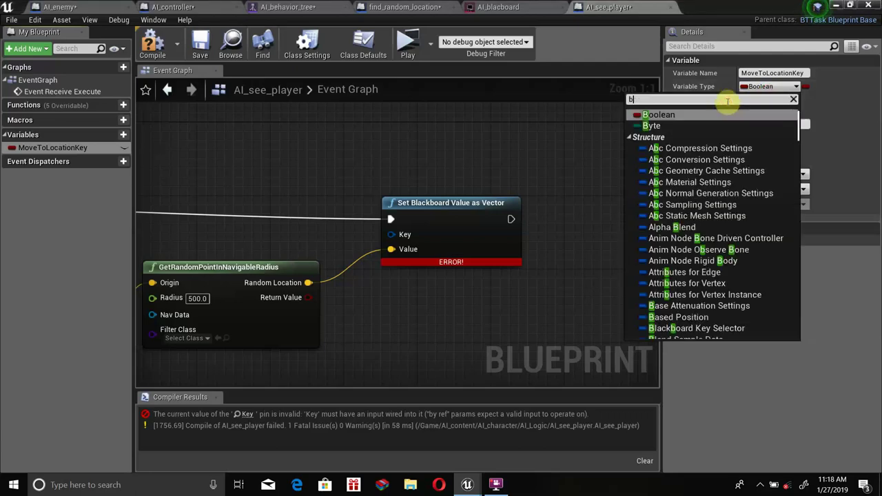
{"action": "type", "text": "lack"}
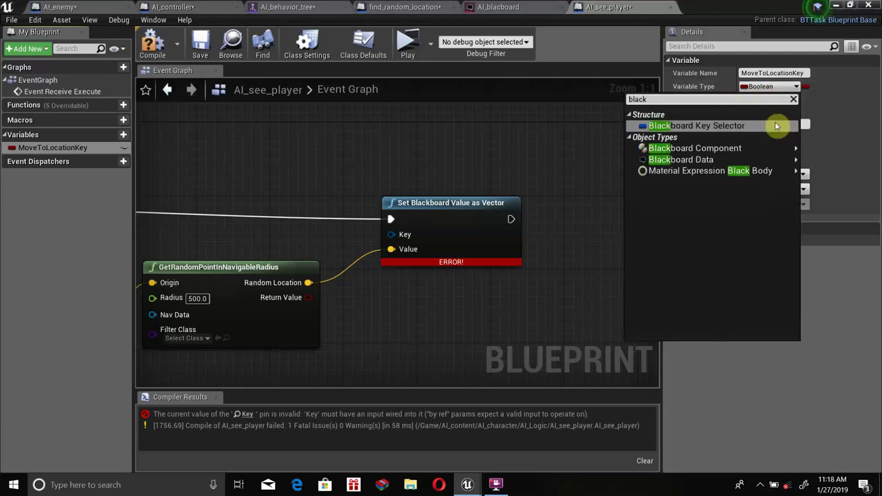
{"action": "left_click", "coordinate": [775, 125]}
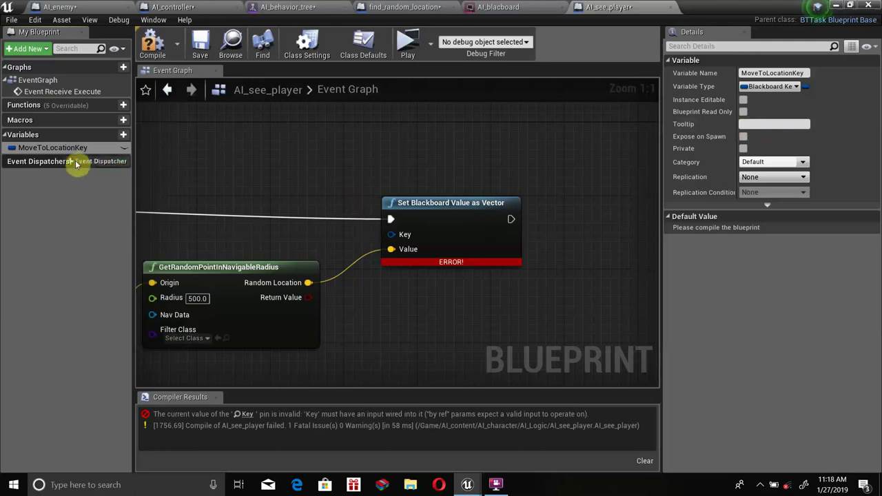
Connect MoveToLocationKey to the Key pin, make it instance-editable, and compile
{"action": "left_click_drag", "start_coordinate": [69, 148], "coordinate": [393, 235]}
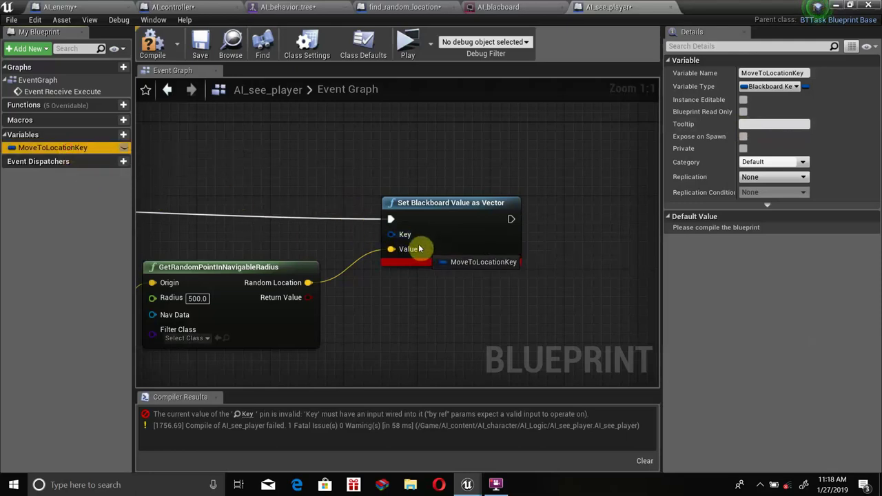
{"action": "left_click", "coordinate": [124, 148]}
{"action": "left_click", "coordinate": [159, 54]}
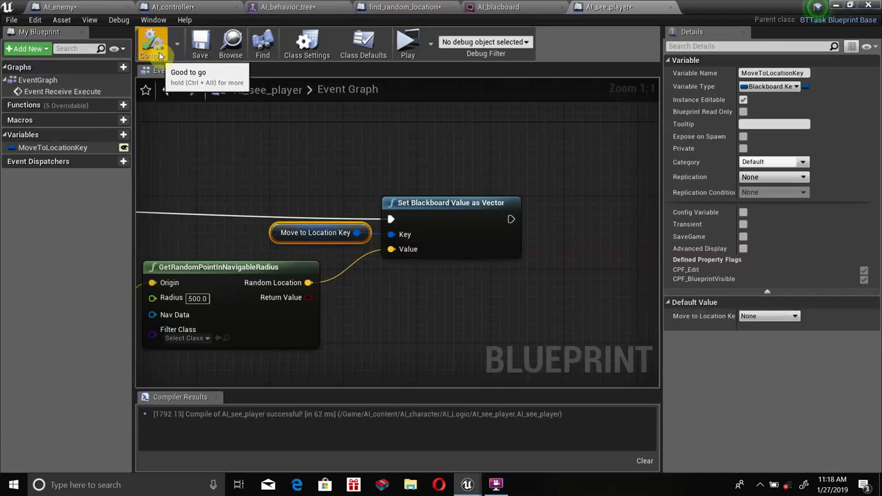
{"action": "scroll", "coordinate": [284, 251], "scroll_direction": "down", "scroll_amount": 2}
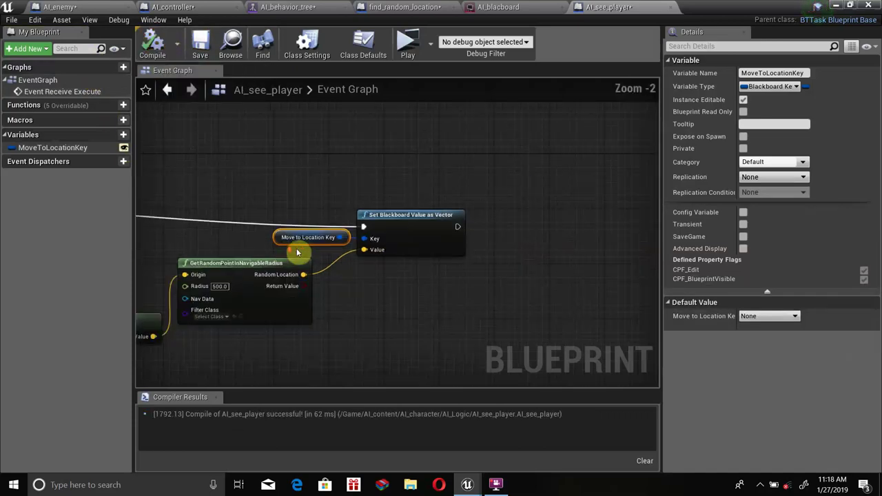
Move the Event Receive Execute node higher in the AI_see_player graph and recompile
{"action": "left_click", "coordinate": [427, 211]}
{"action": "right_click_drag", "start_coordinate": [427, 210], "coordinate": [627, 220]}
{"action": "scroll", "coordinate": [238, 212], "scroll_direction": "down", "scroll_amount": 4}
{"action": "scroll", "coordinate": [273, 220], "scroll_direction": "up", "scroll_amount": 3}
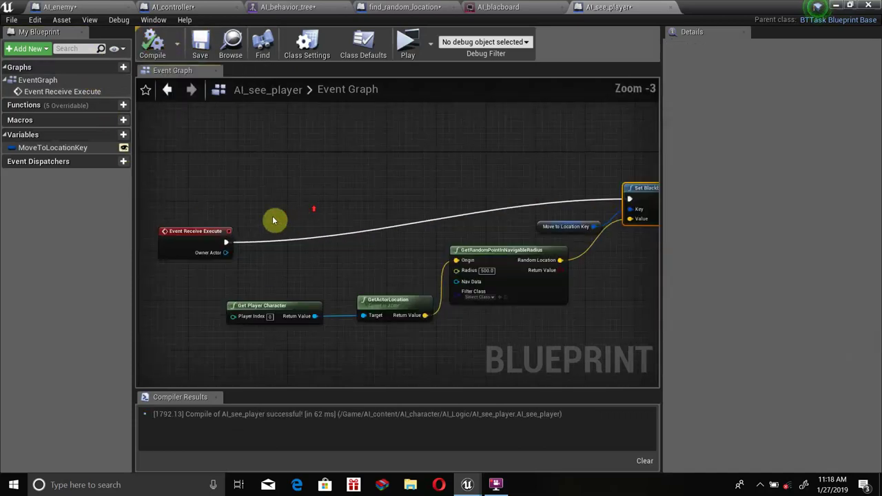
{"action": "left_click_drag", "start_coordinate": [216, 231], "coordinate": [222, 206]}
{"action": "left_click", "coordinate": [155, 50]}
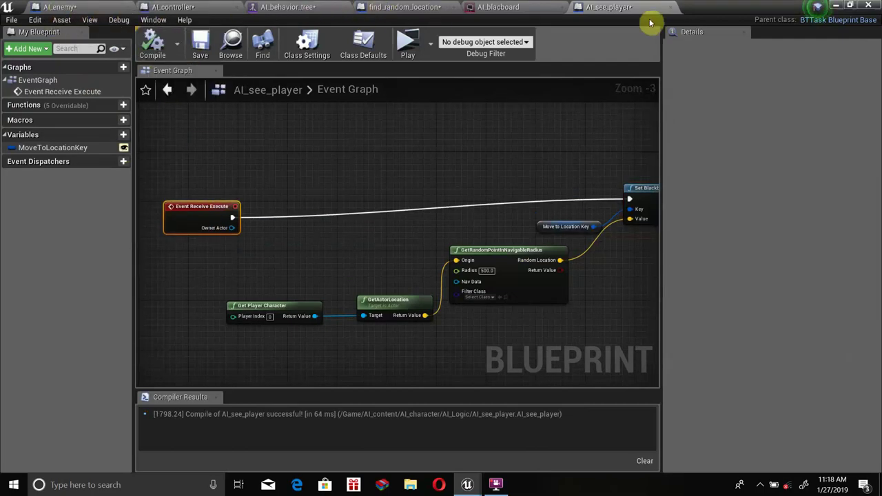
Return to the level editor and show the AI_character folder in the Content Browser
{"action": "left_click", "coordinate": [836, 7]}
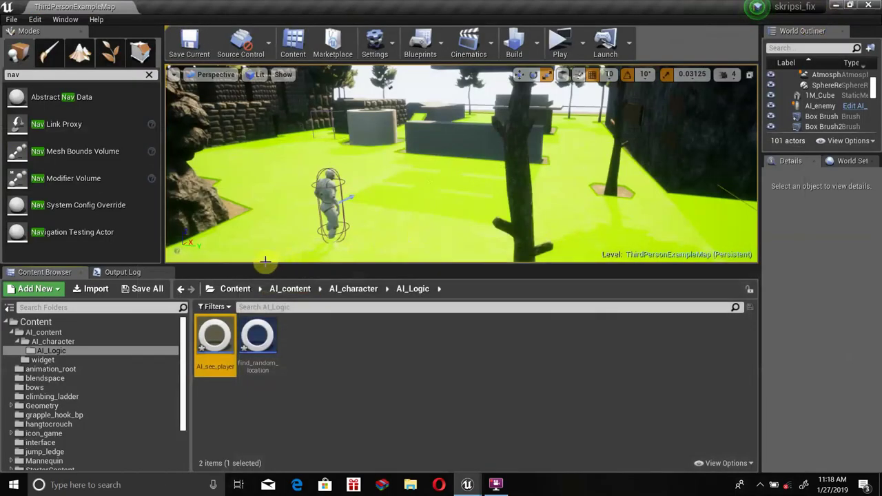
{"action": "right_click_drag", "start_coordinate": [341, 212], "coordinate": [310, 235]}
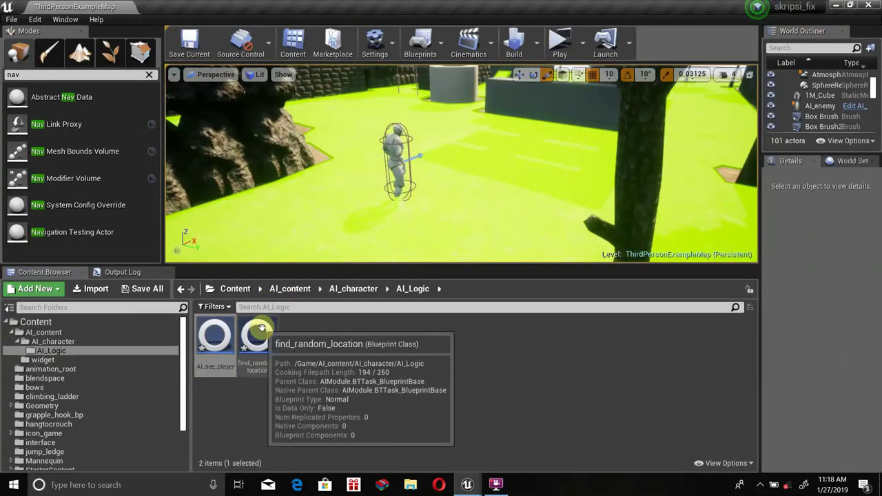
{"action": "mouse_move", "coordinate": [466, 484]}
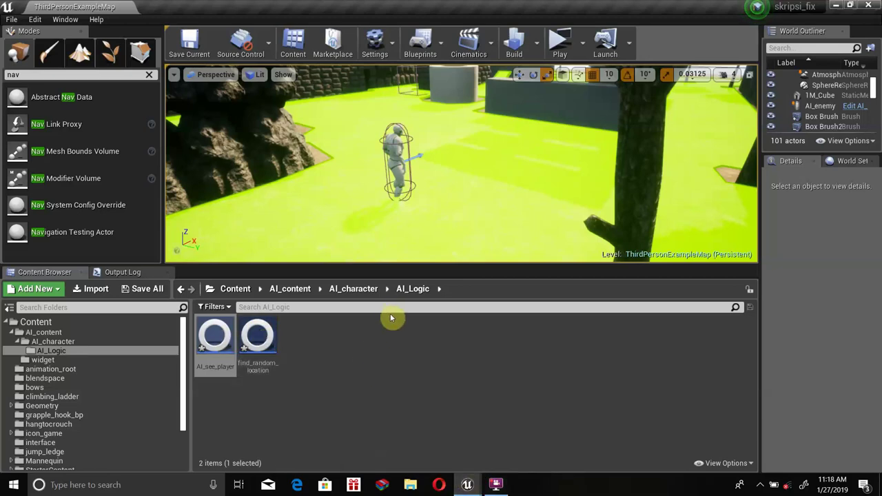
{"action": "left_click", "coordinate": [354, 293]}
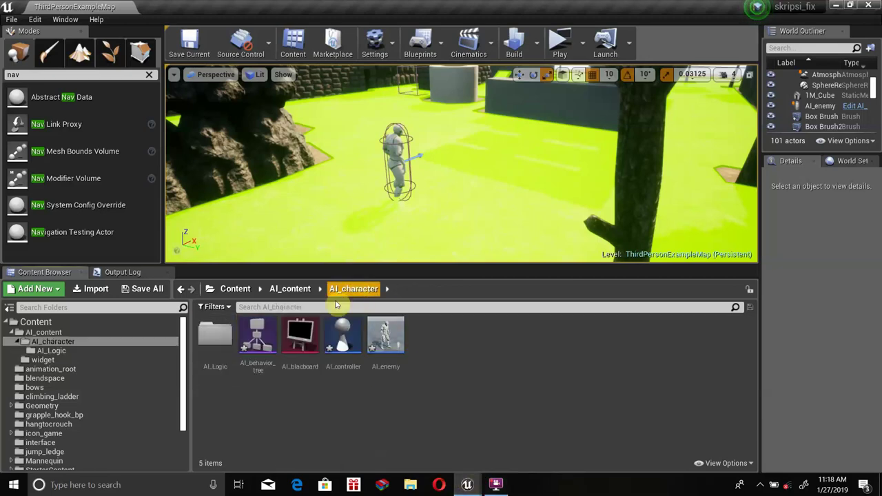
Delete the find_random_location task from AI_behavior_tree
{"action": "double_click", "coordinate": [254, 335]}
{"action": "right_click_drag", "start_coordinate": [49, 358], "coordinate": [197, 321]}
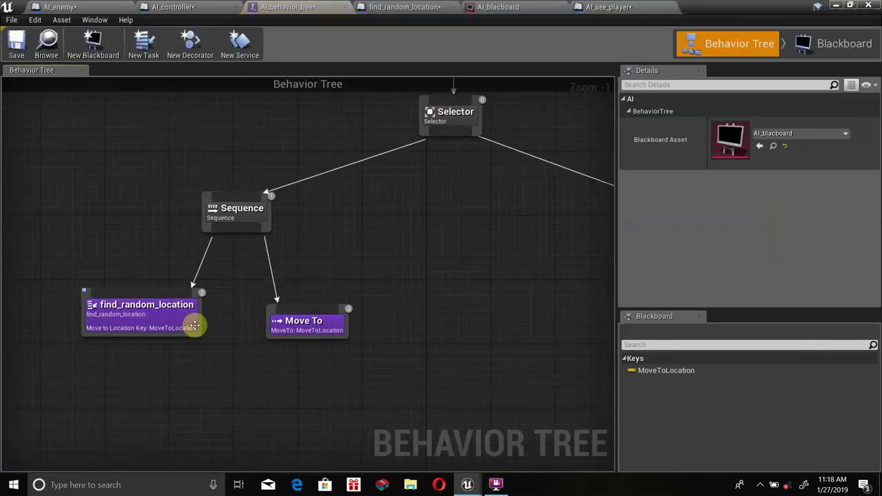
{"action": "left_click", "coordinate": [126, 326]}
{"action": "key", "text": "Delete"}
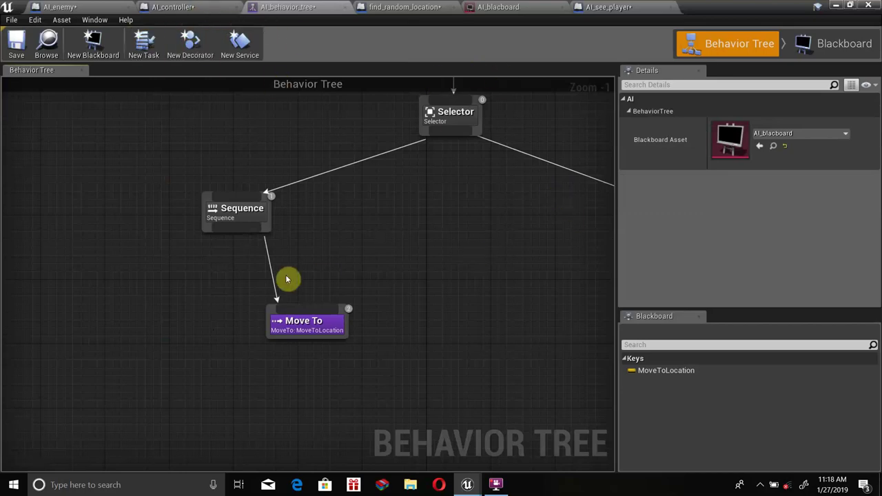
Attach AI_see_player under Sequence beside Move To and save the behavior tree
{"action": "left_click_drag", "start_coordinate": [222, 230], "coordinate": [158, 329]}
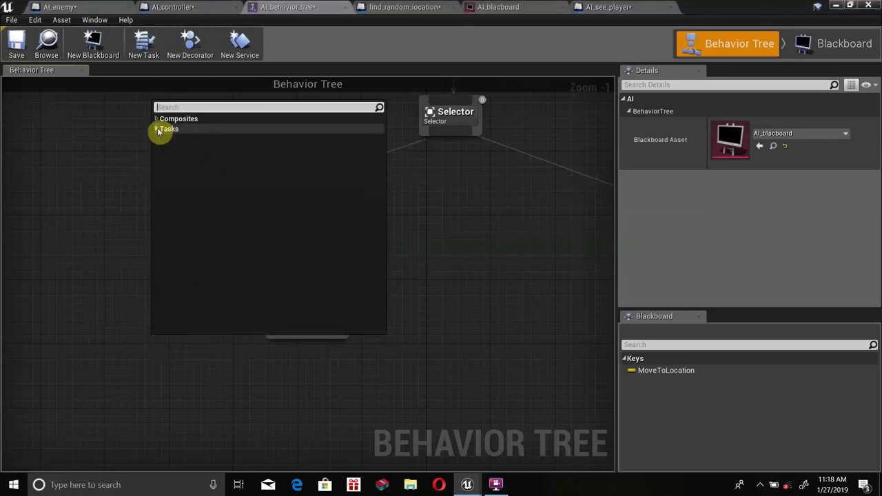
{"action": "left_click", "coordinate": [162, 129]}
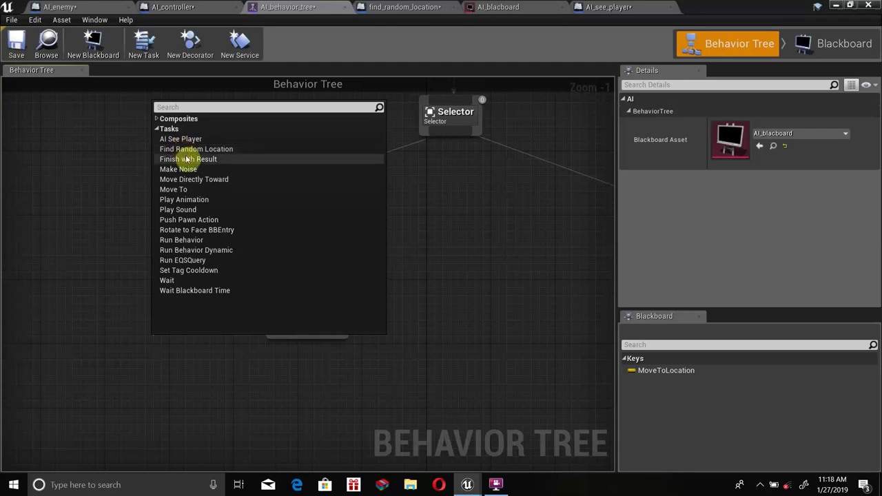
{"action": "left_click", "coordinate": [179, 139]}
{"action": "left_click_drag", "start_coordinate": [214, 372], "coordinate": [190, 332]}
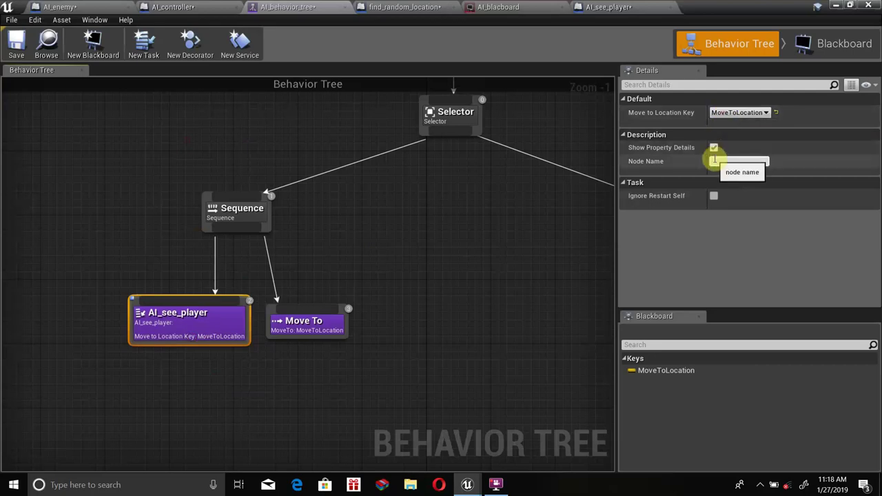
{"action": "left_click", "coordinate": [16, 41]}
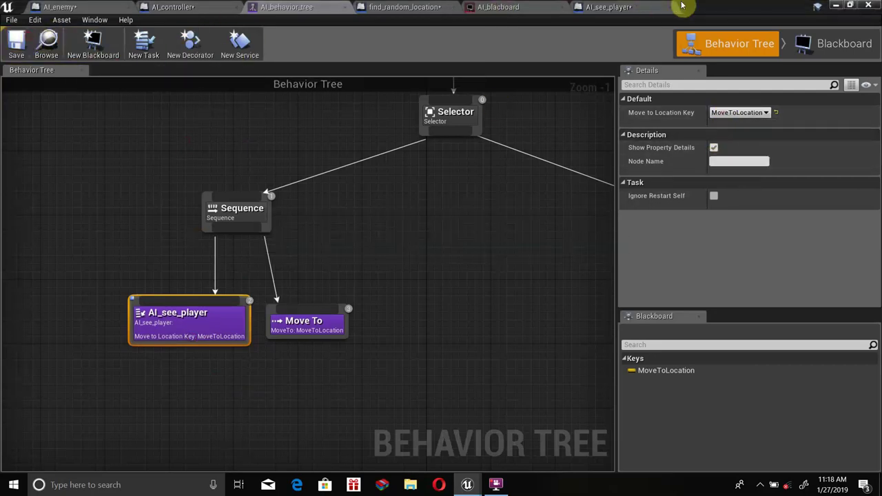
{"action": "left_click", "coordinate": [836, 6]}
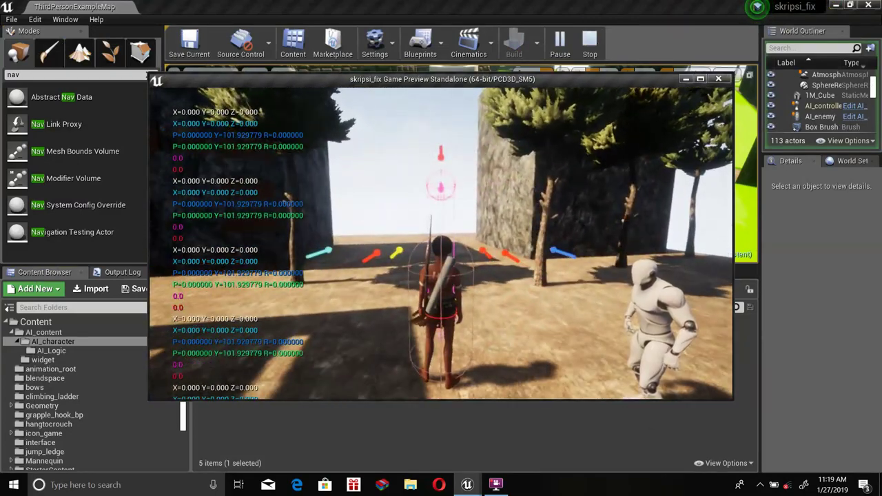
Walk the player character forward in the test game, then stop the preview
{"action": "key", "text": "w"}
{"action": "key", "text": "w"}
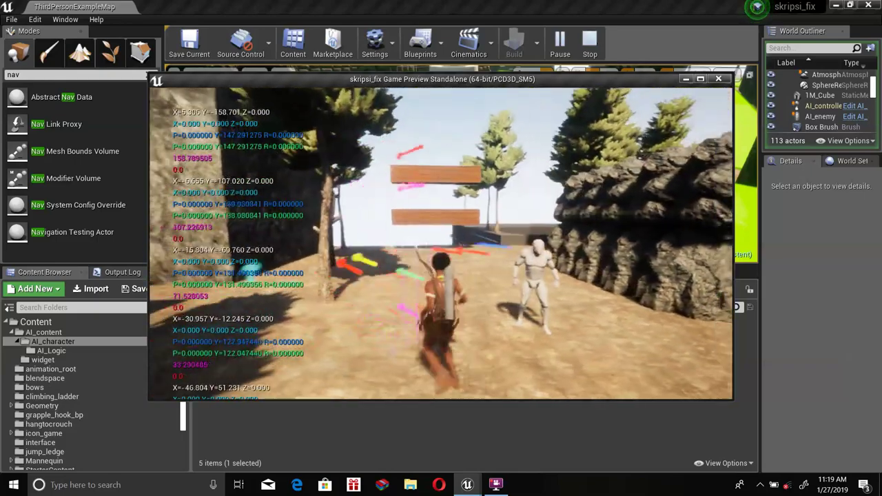
{"action": "key", "text": "Escape"}
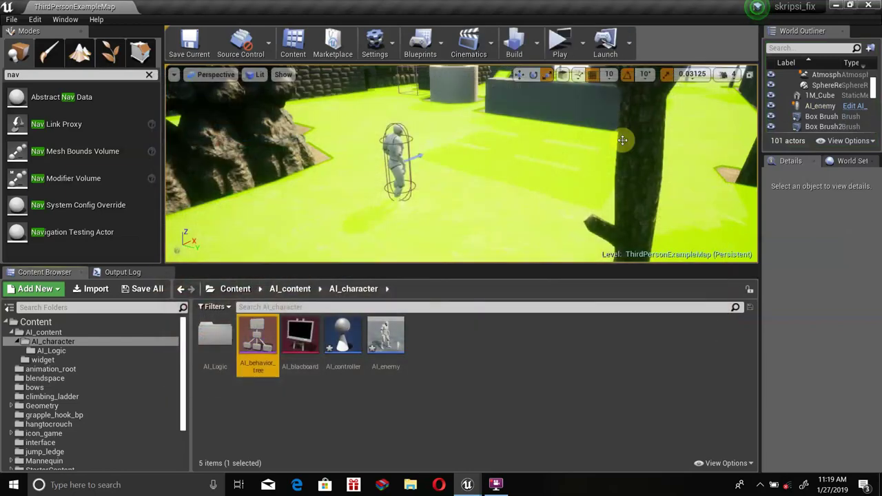
Delete the AI_see_player task from AI_behavior_tree, then switch to the find_random_location blueprint
{"action": "double_click", "coordinate": [259, 345]}
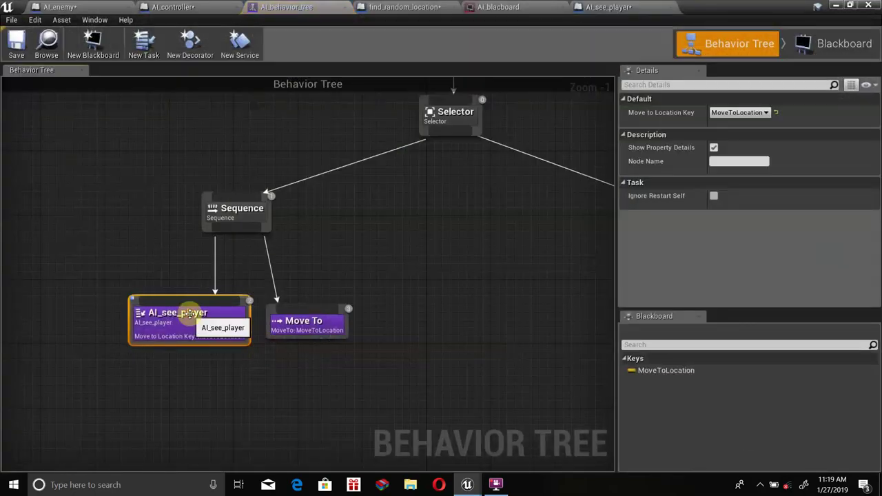
{"action": "key", "text": "Delete"}
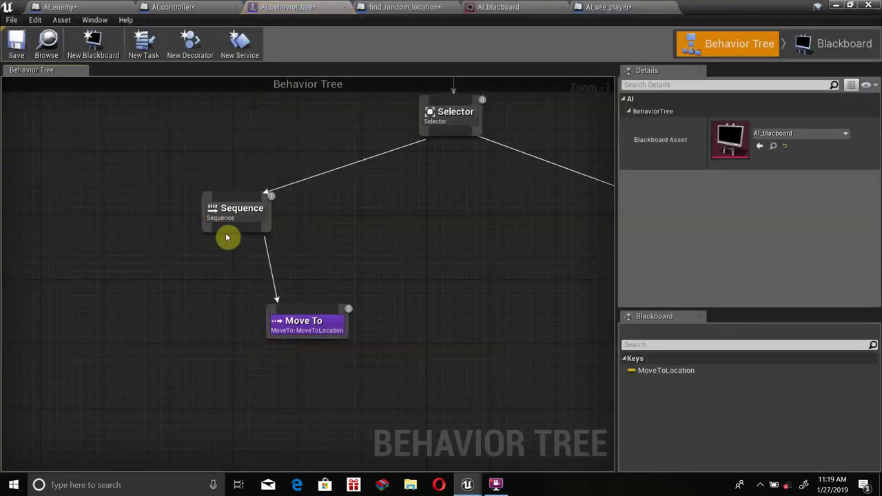
{"action": "left_click_drag", "start_coordinate": [227, 238], "coordinate": [189, 296]}
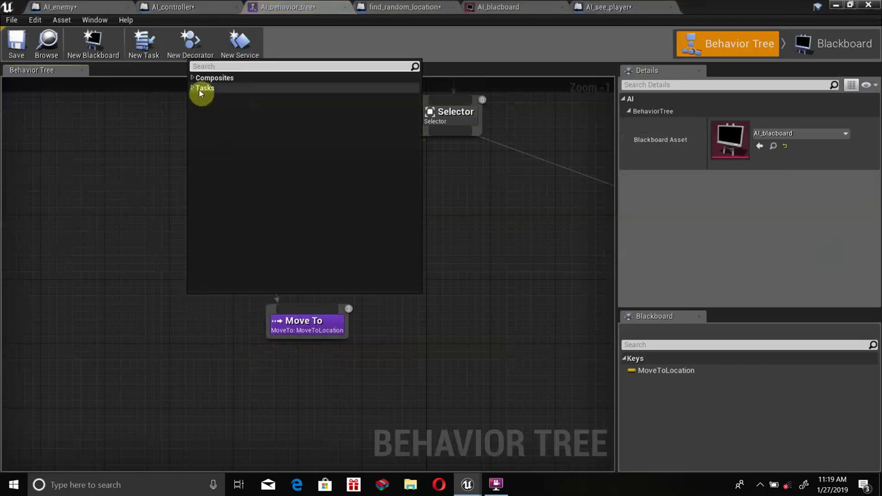
{"action": "left_click", "coordinate": [200, 89]}
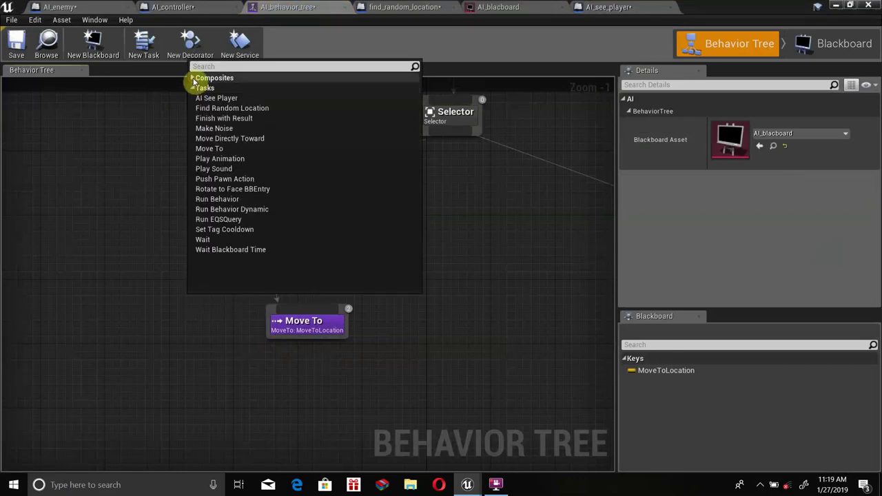
{"action": "left_click", "coordinate": [170, 127]}
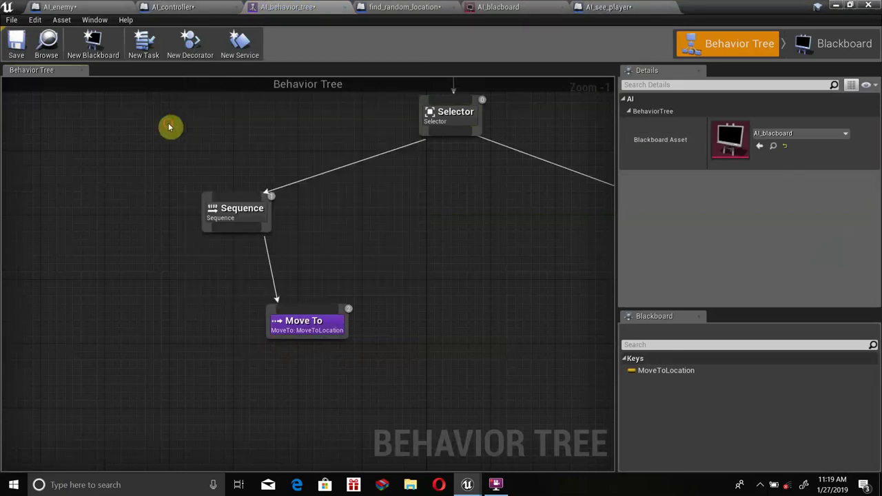
{"action": "left_click", "coordinate": [409, 8]}
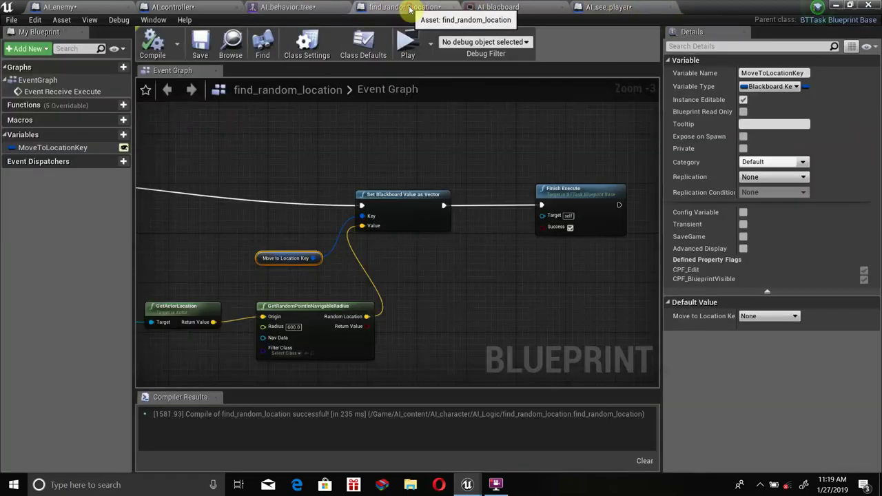
Add a Finish Execute node after Set Blackboard Value as Vector in AI_see_player
{"action": "left_click", "coordinate": [611, 7]}
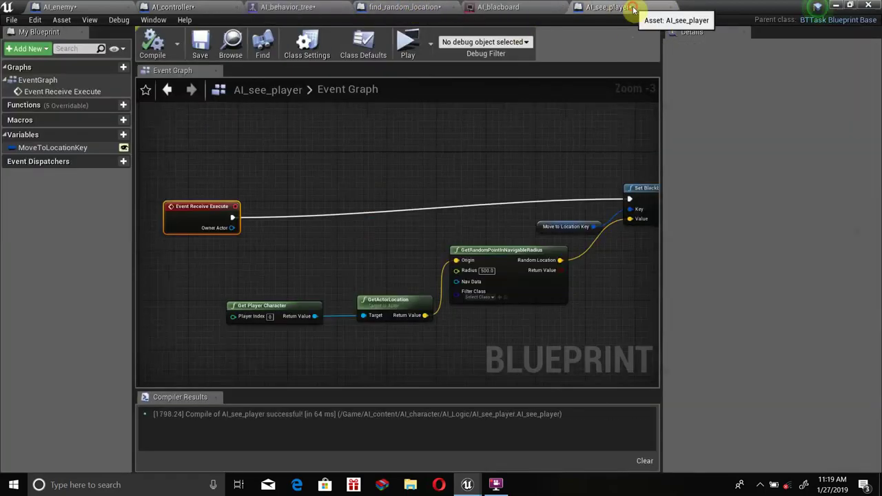
{"action": "left_click", "coordinate": [308, 160]}
{"action": "left_click_drag", "start_coordinate": [440, 219], "coordinate": [510, 231]}
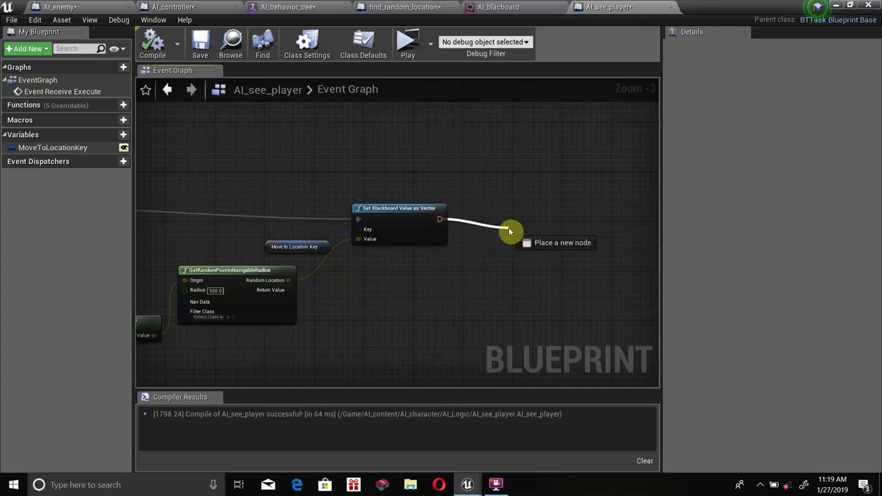
{"action": "type", "text": "finish"}
{"action": "key", "text": "Return"}
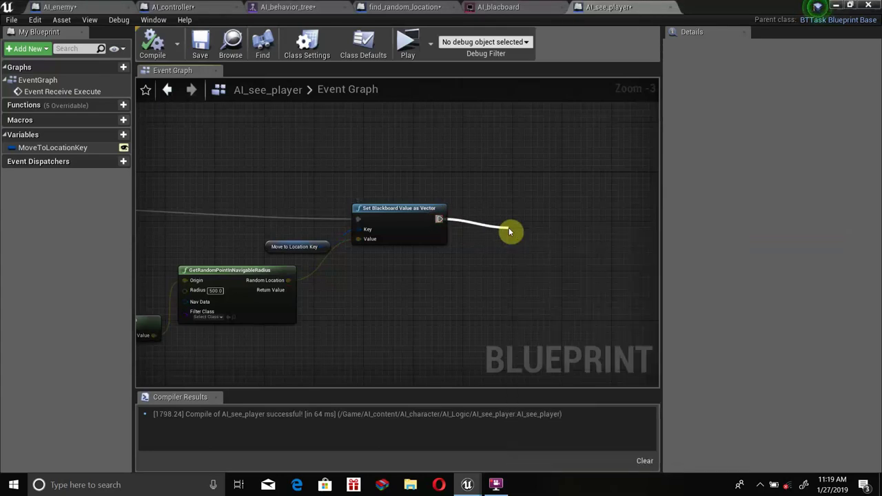
{"action": "left_click_drag", "start_coordinate": [542, 233], "coordinate": [535, 208]}
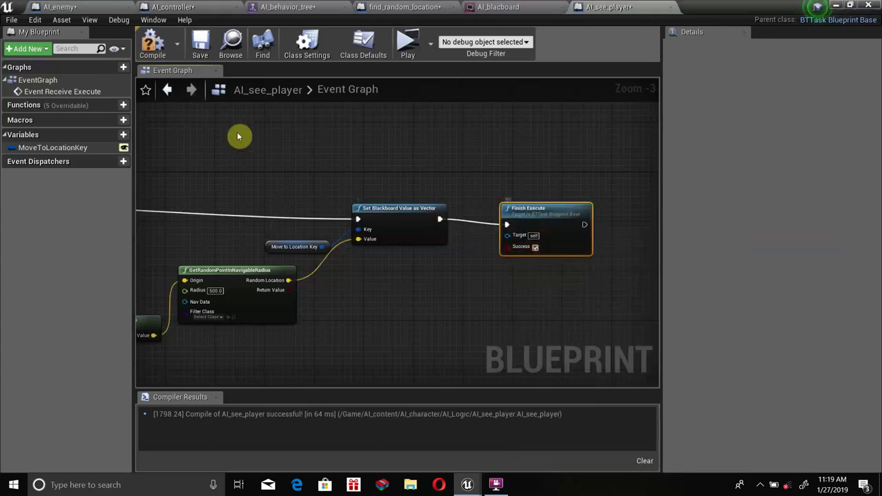
Check the find_random_location graph's Finish Execute setup, then return to AI_behavior_tree
{"action": "left_click", "coordinate": [79, 7]}
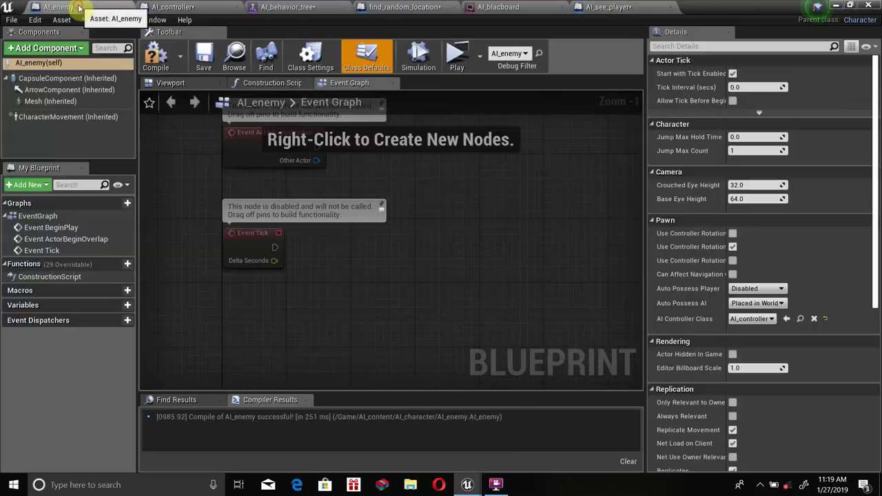
{"action": "left_click", "coordinate": [406, 7]}
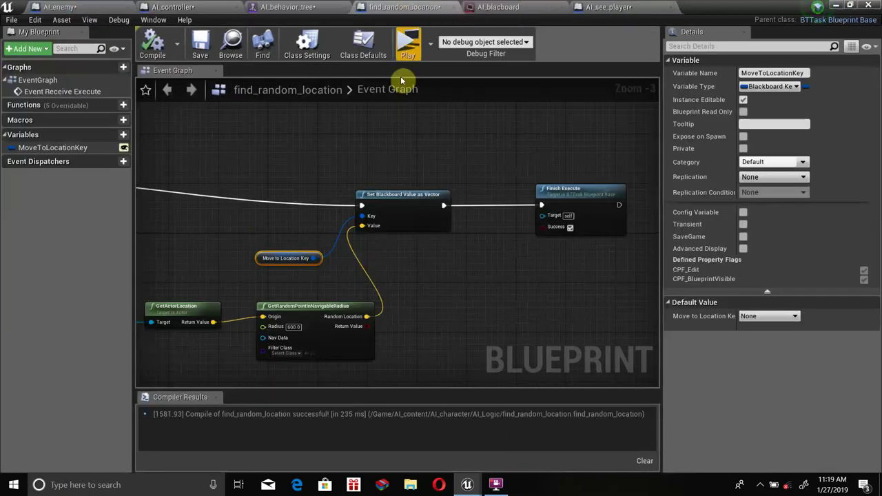
{"action": "right_click_drag", "start_coordinate": [169, 259], "coordinate": [360, 256]}
{"action": "scroll", "coordinate": [331, 258], "scroll_direction": "down", "scroll_amount": 2}
{"action": "scroll", "coordinate": [325, 244], "scroll_direction": "up", "scroll_amount": 2}
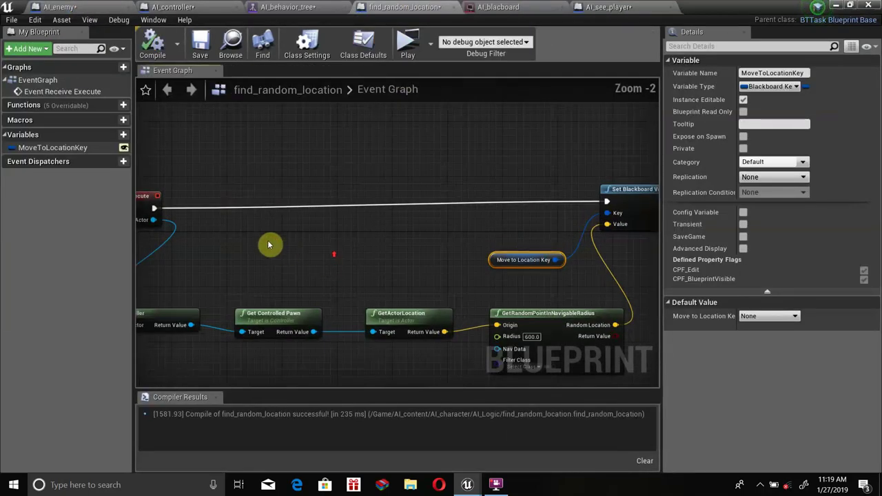
{"action": "scroll", "coordinate": [307, 238], "scroll_direction": "up", "scroll_amount": 1}
{"action": "right_click_drag", "start_coordinate": [319, 165], "coordinate": [191, 155]}
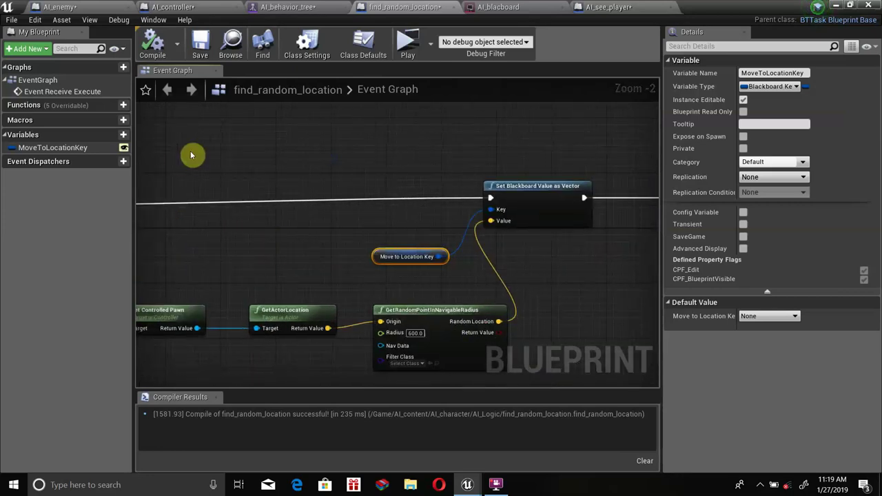
{"action": "mouse_move", "coordinate": [452, 186]}
{"action": "right_mouse_down"}
{"action": "mouse_move", "coordinate": [223, 183]}
{"action": "mouse_move", "coordinate": [426, 181]}
{"action": "right_mouse_up"}
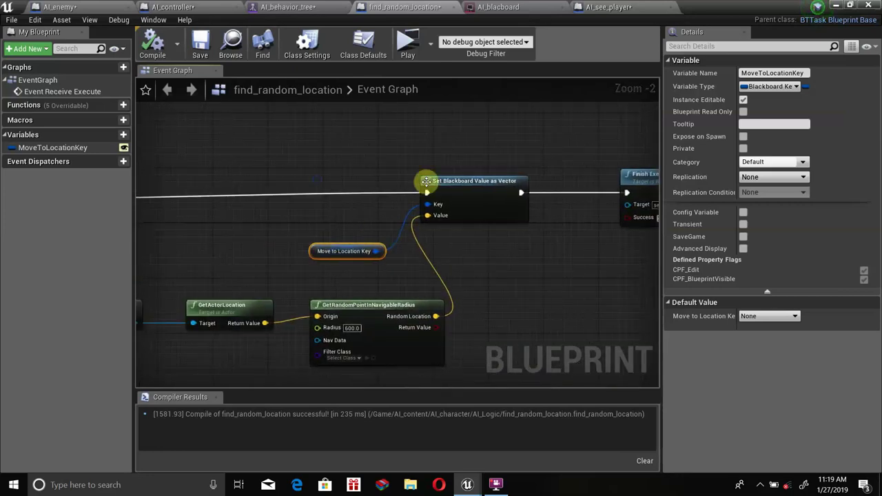
{"action": "left_click", "coordinate": [301, 6]}
{"action": "right_click_drag", "start_coordinate": [314, 225], "coordinate": [332, 239]}
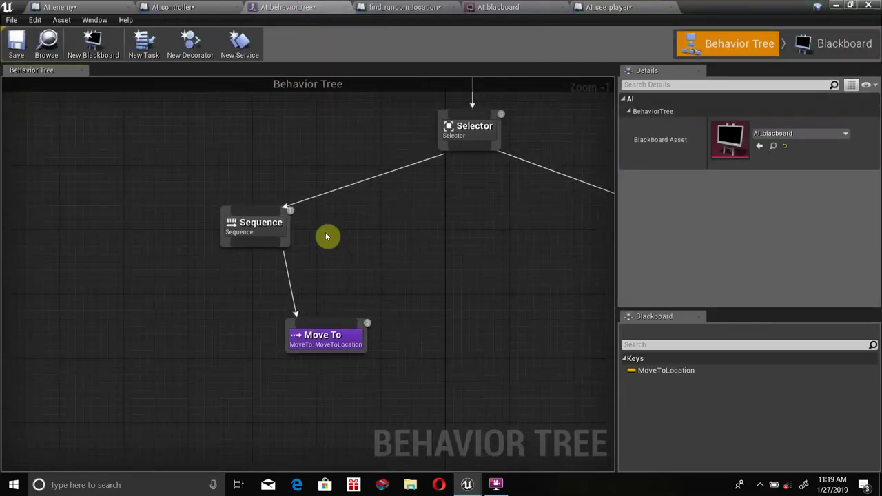
Attach an AI_see_player task under the left Sequence, positioned left of Move To
{"action": "left_click_drag", "start_coordinate": [240, 250], "coordinate": [197, 299]}
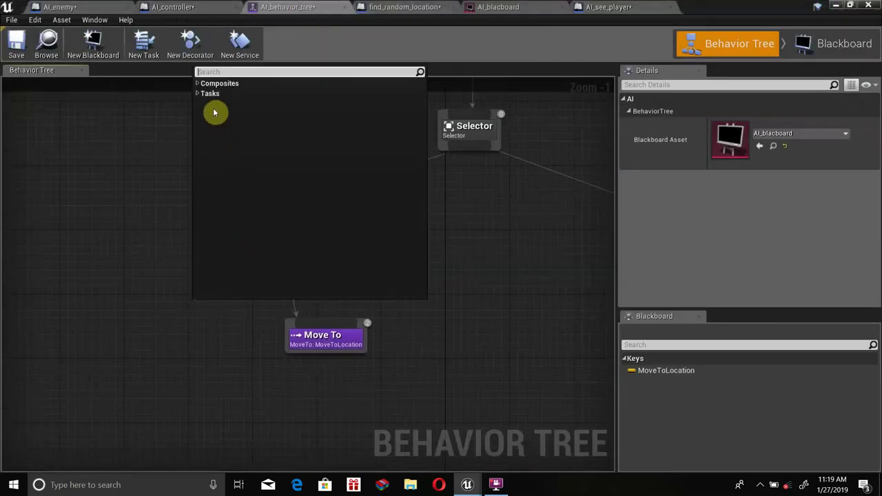
{"action": "left_click", "coordinate": [204, 94]}
{"action": "left_click", "coordinate": [221, 103]}
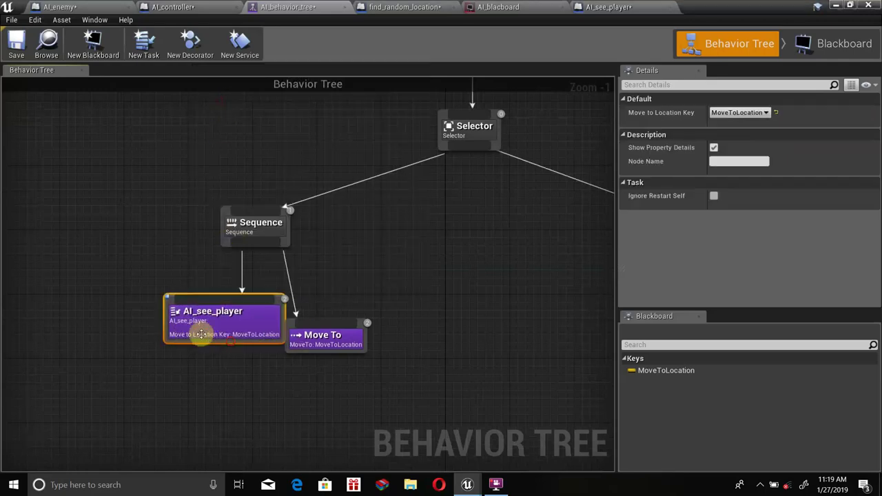
{"action": "left_click_drag", "start_coordinate": [238, 337], "coordinate": [155, 334]}
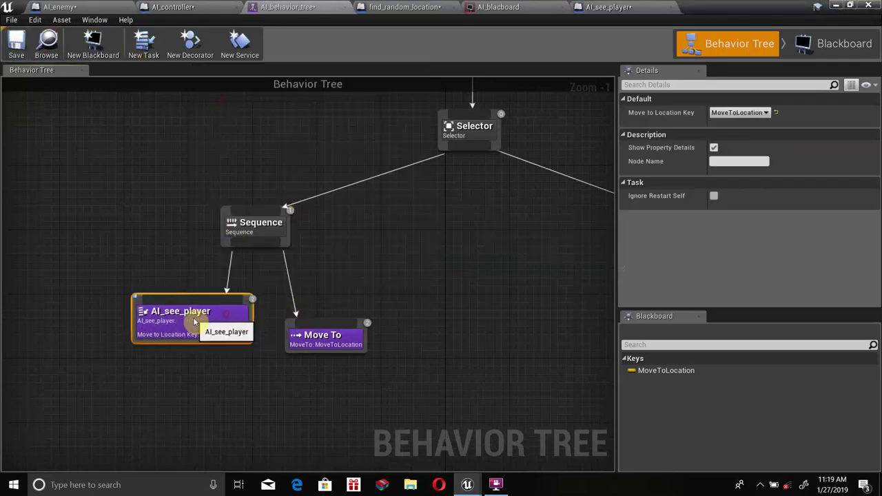
{"action": "left_click", "coordinate": [835, 6]}
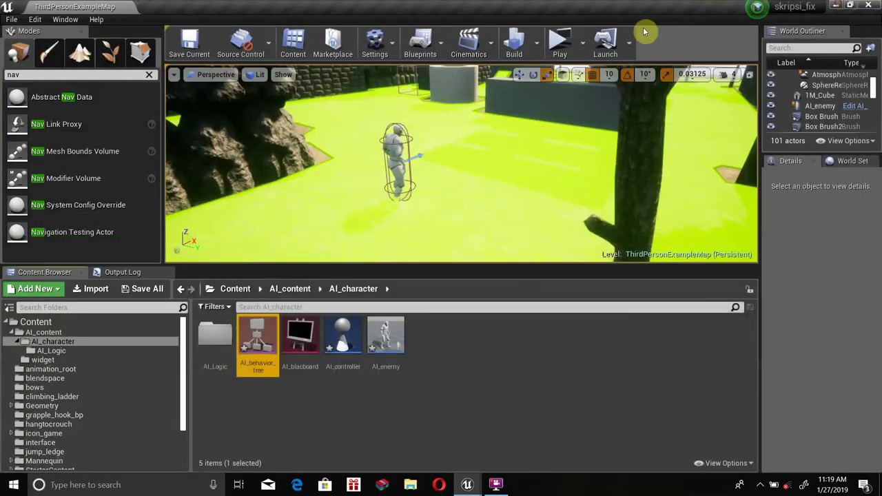
{"action": "left_click", "coordinate": [558, 40]}
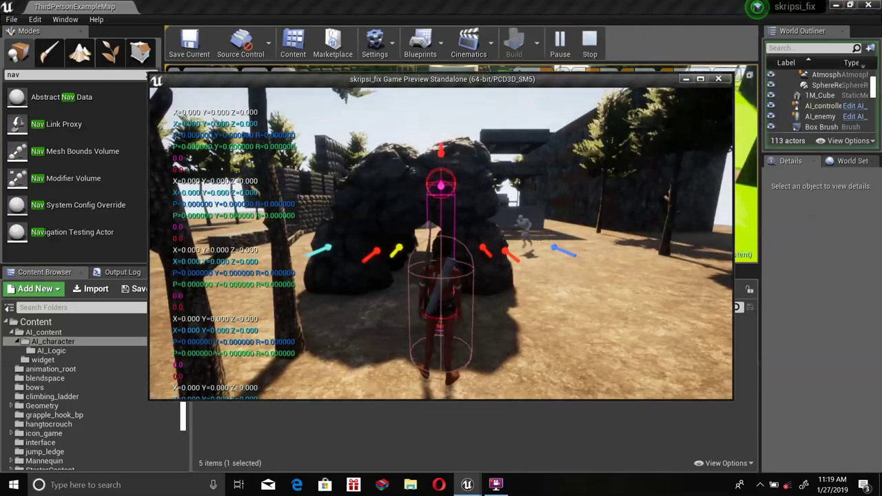
{"action": "key", "text": "w"}
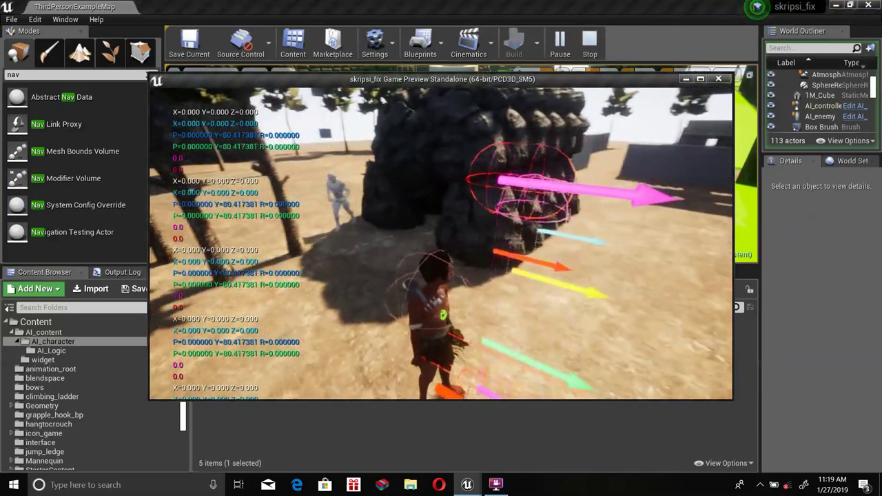
{"action": "key", "text": "w"}
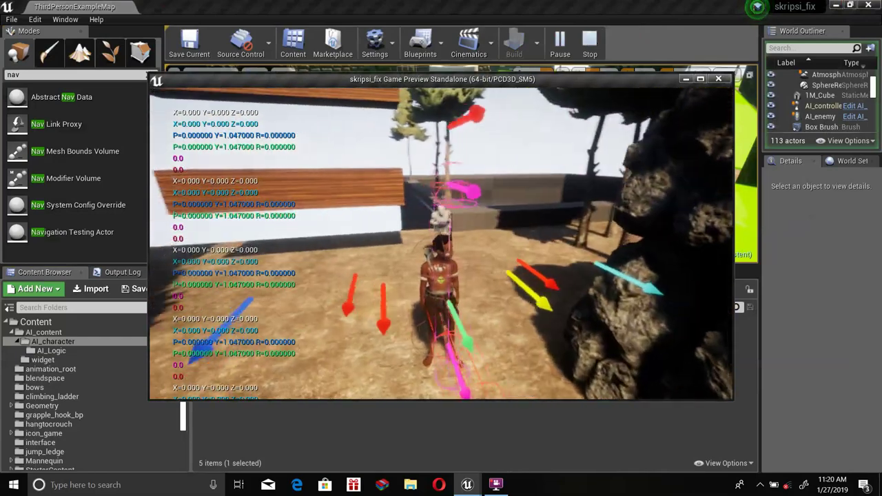
{"action": "key", "text": "w"}
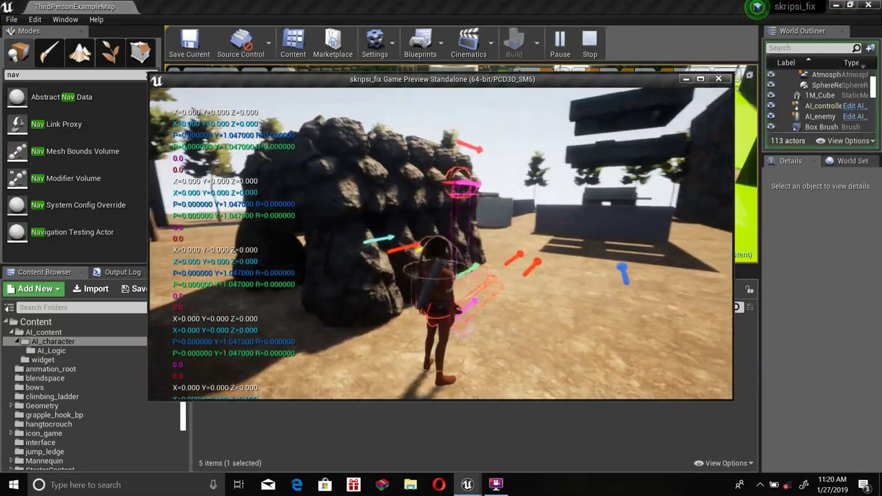
{"action": "key", "text": "w"}
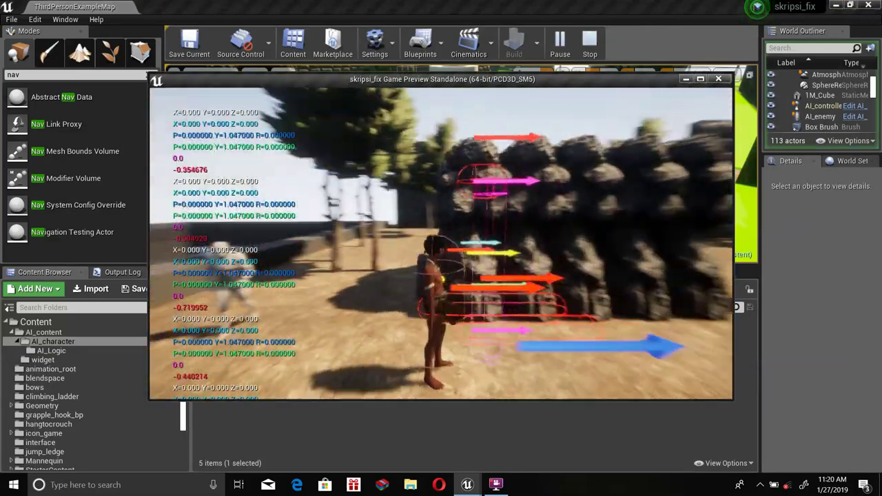
{"action": "key", "text": "w"}
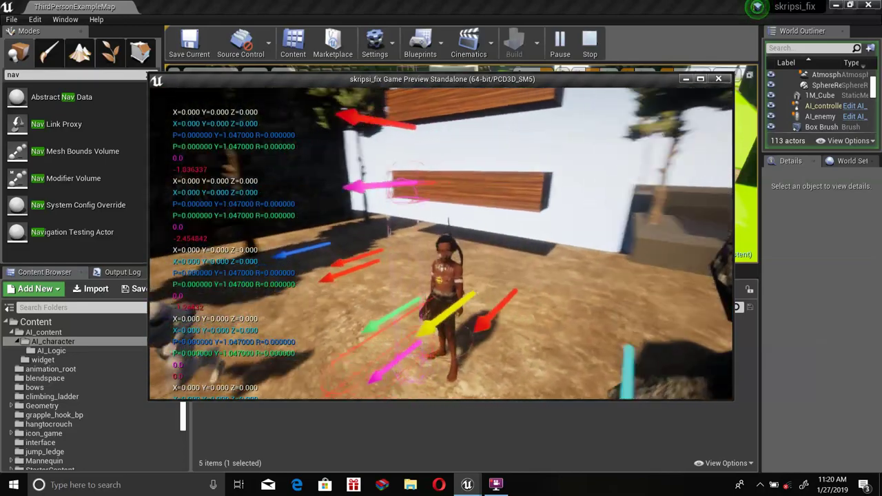
{"action": "key", "text": "w"}
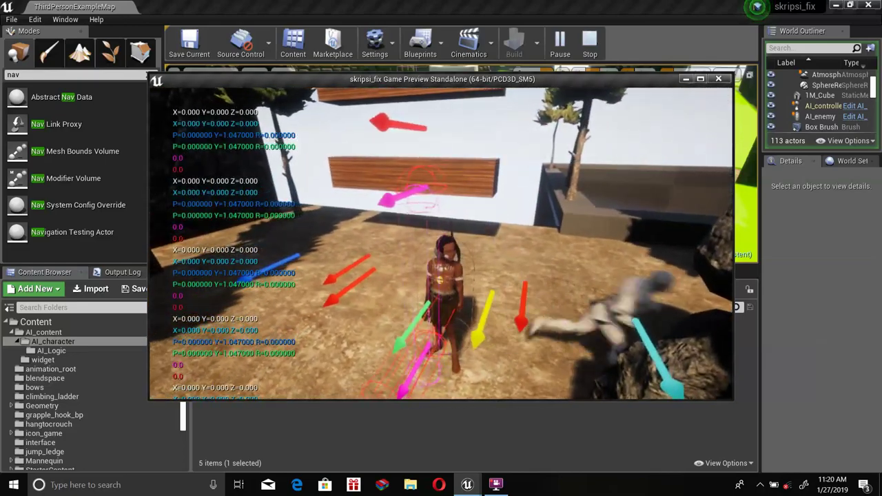
{"action": "key", "text": "Escape"}
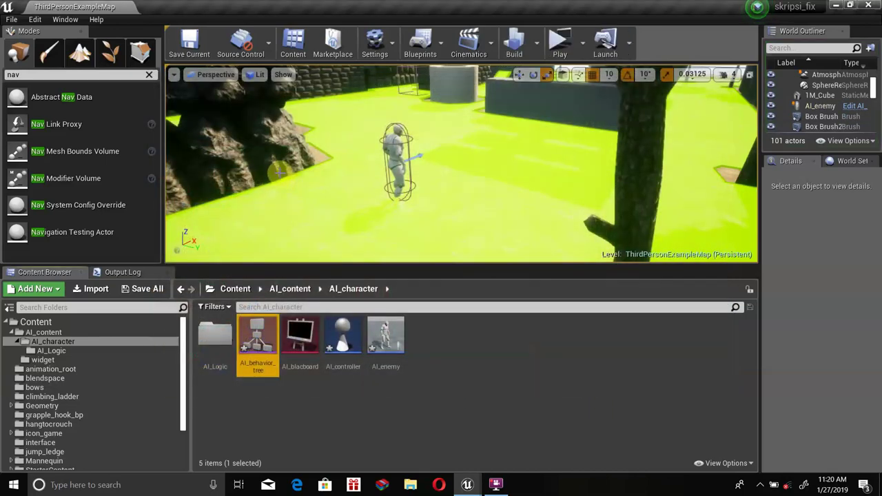
Replace the left Sequence's AI_see_player task with find_random_location, left of Move To
{"action": "double_click", "coordinate": [257, 341]}
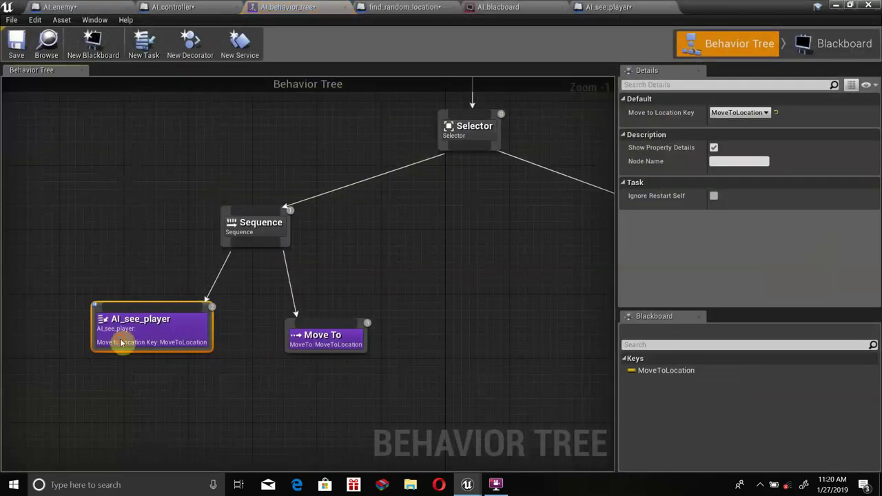
{"action": "key", "text": "Delete"}
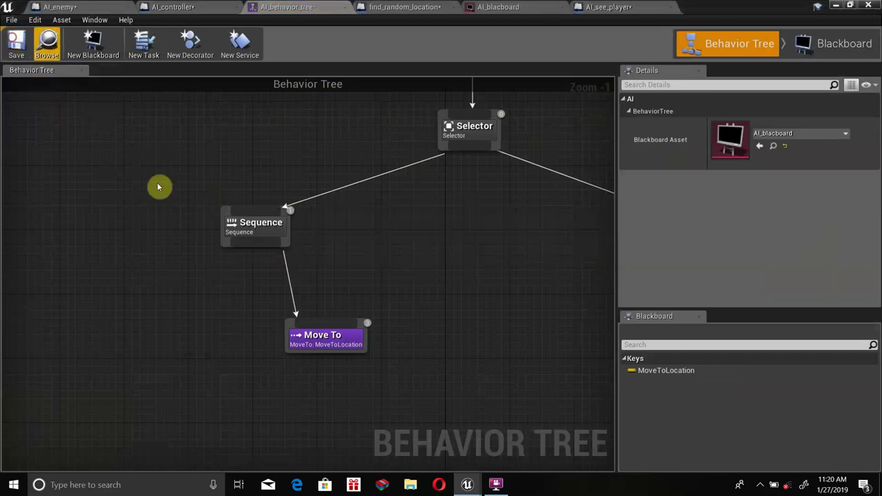
{"action": "left_click_drag", "start_coordinate": [239, 251], "coordinate": [208, 229]}
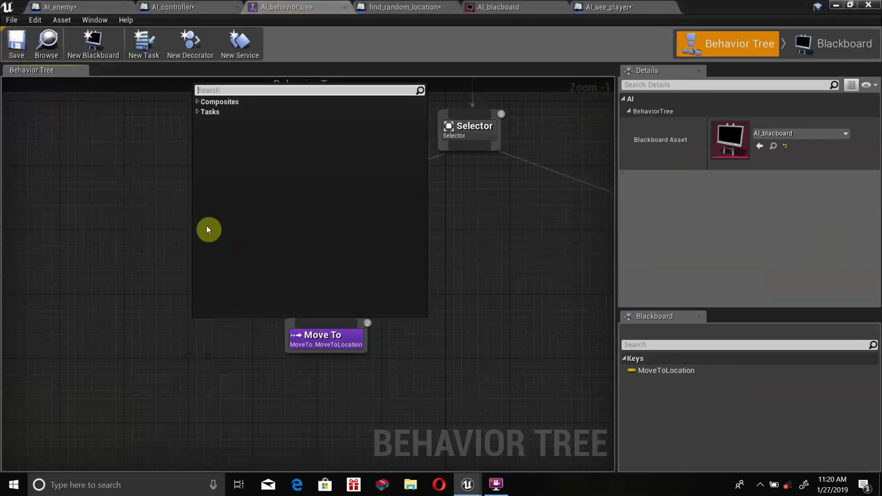
{"action": "left_click", "coordinate": [198, 112]}
{"action": "left_click", "coordinate": [209, 133]}
{"action": "left_click_drag", "start_coordinate": [286, 338], "coordinate": [246, 321]}
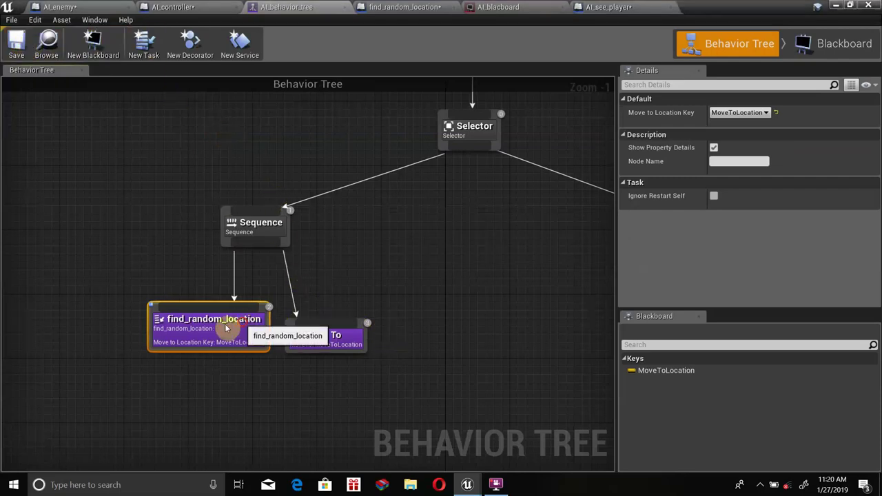
Add an AI_see_player task under the right-hand Sequence
{"action": "right_click_drag", "start_coordinate": [361, 297], "coordinate": [268, 294]}
{"action": "right_click_drag", "start_coordinate": [479, 278], "coordinate": [372, 276]}
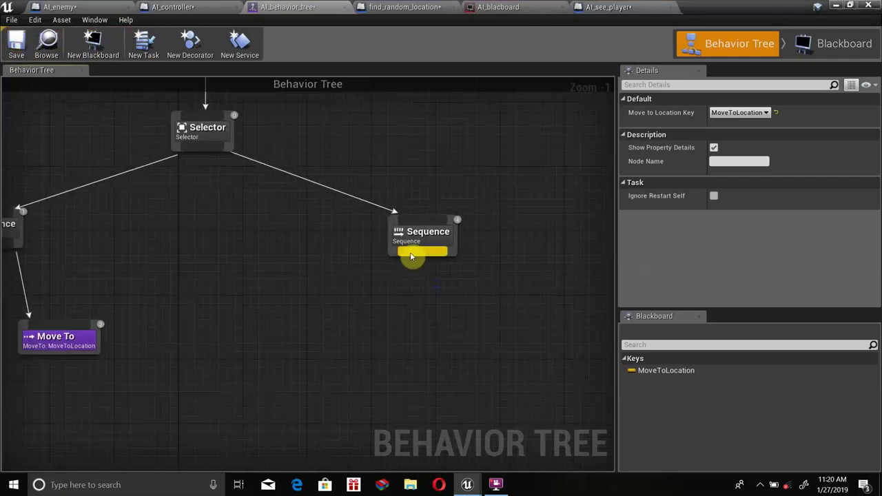
{"action": "left_click_drag", "start_coordinate": [410, 257], "coordinate": [368, 310]}
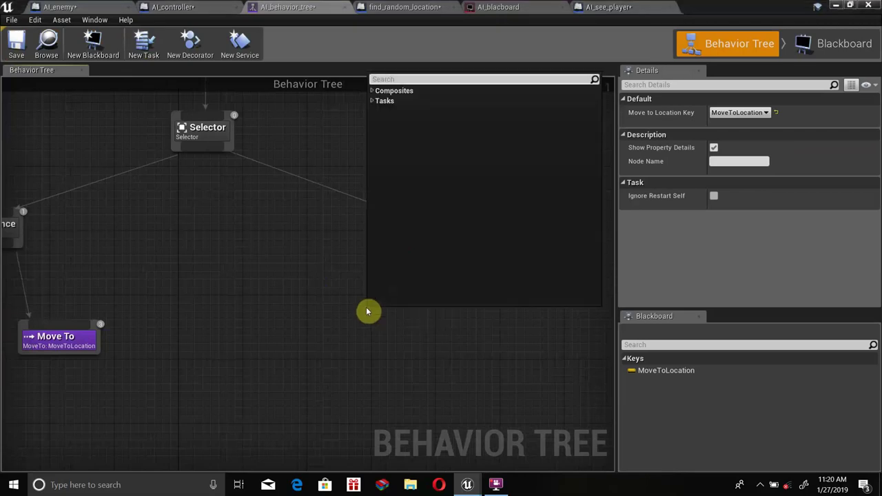
{"action": "left_click", "coordinate": [371, 102]}
{"action": "left_click", "coordinate": [380, 113]}
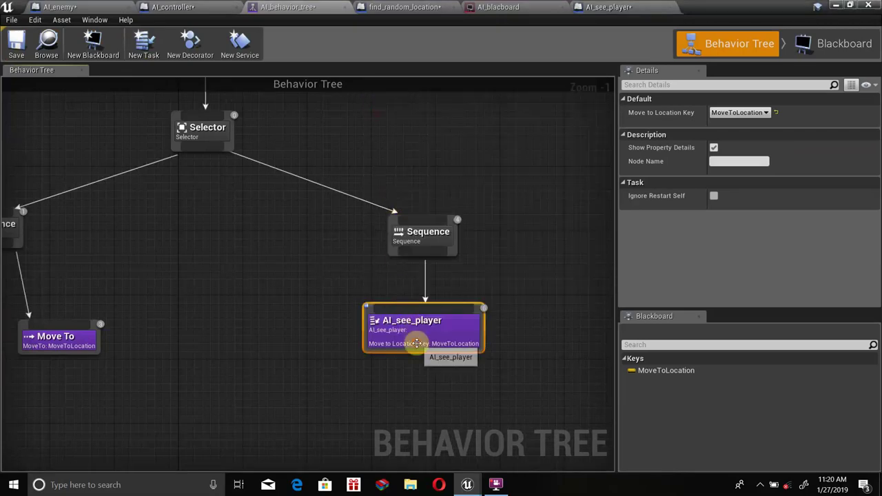
{"action": "left_click_drag", "start_coordinate": [417, 343], "coordinate": [327, 343]}
Add a Move To task after AI_see_player under the right Sequence and save
{"action": "left_click_drag", "start_coordinate": [413, 254], "coordinate": [473, 284]}
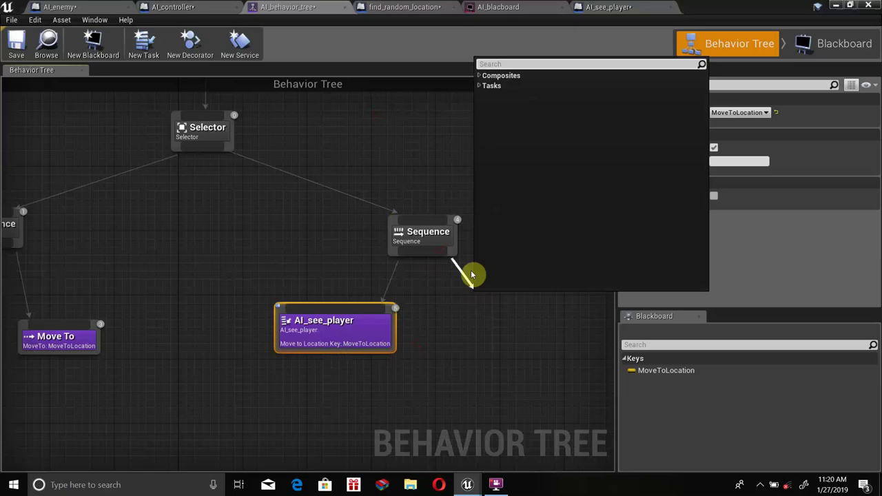
{"action": "left_click", "coordinate": [483, 85]}
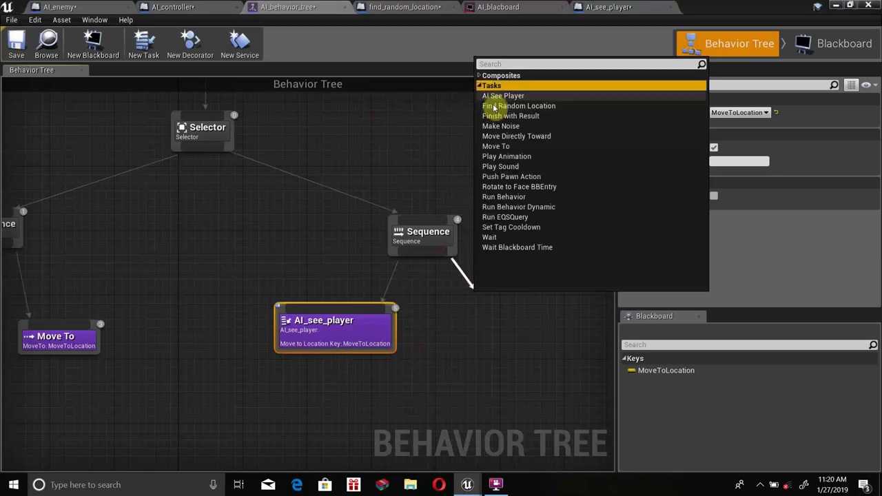
{"action": "left_click", "coordinate": [497, 146]}
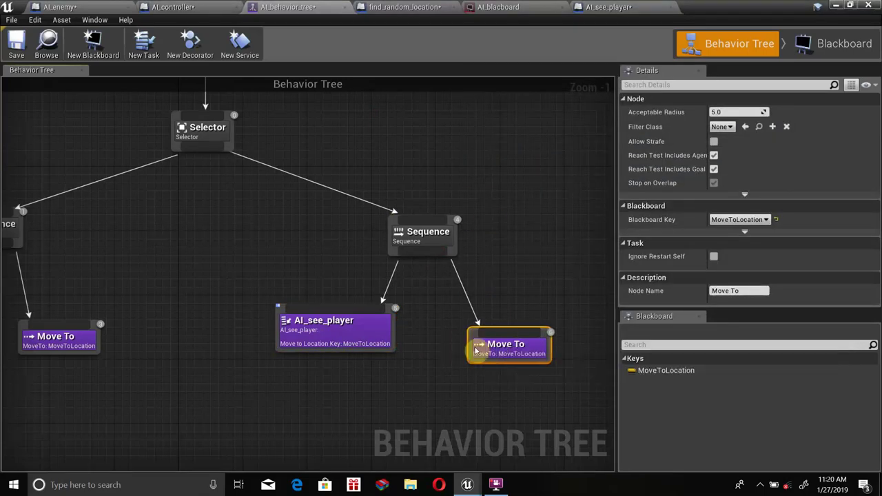
{"action": "left_click_drag", "start_coordinate": [500, 347], "coordinate": [491, 338]}
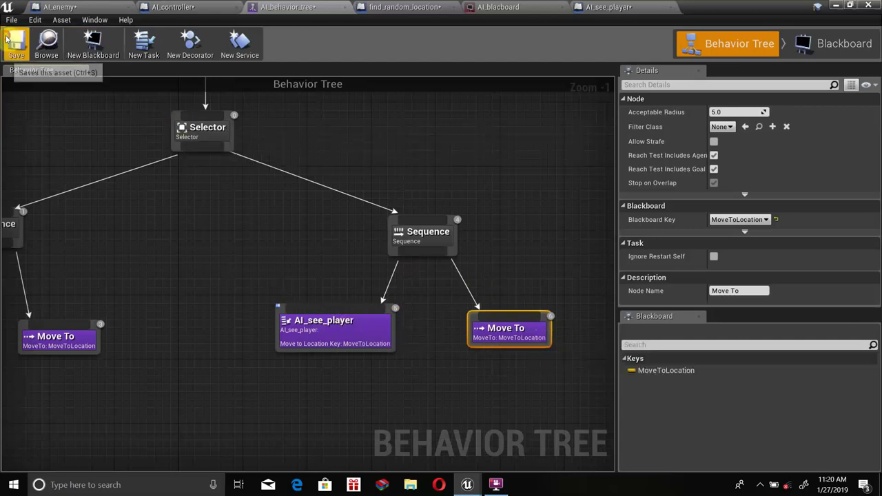
{"action": "left_click", "coordinate": [17, 40]}
{"action": "double_click", "coordinate": [759, 6]}
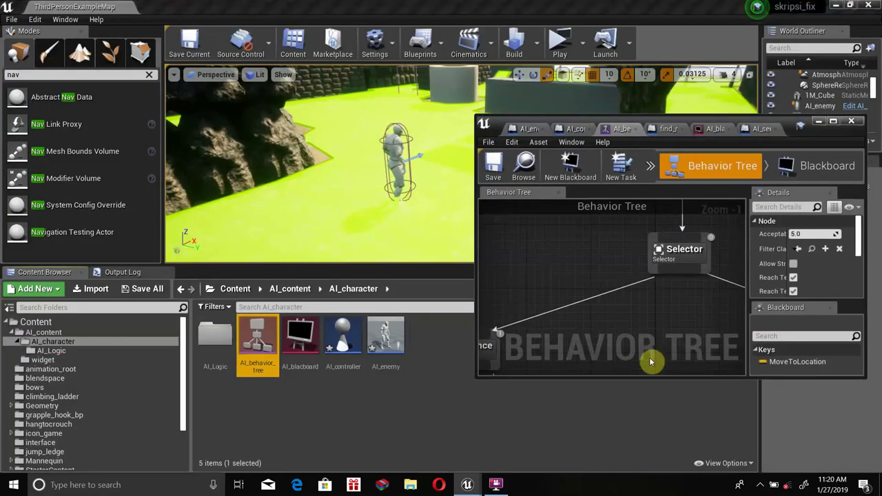
{"action": "left_click_drag", "start_coordinate": [629, 378], "coordinate": [629, 431]}
{"action": "scroll", "coordinate": [614, 345], "scroll_direction": "down", "scroll_amount": 5}
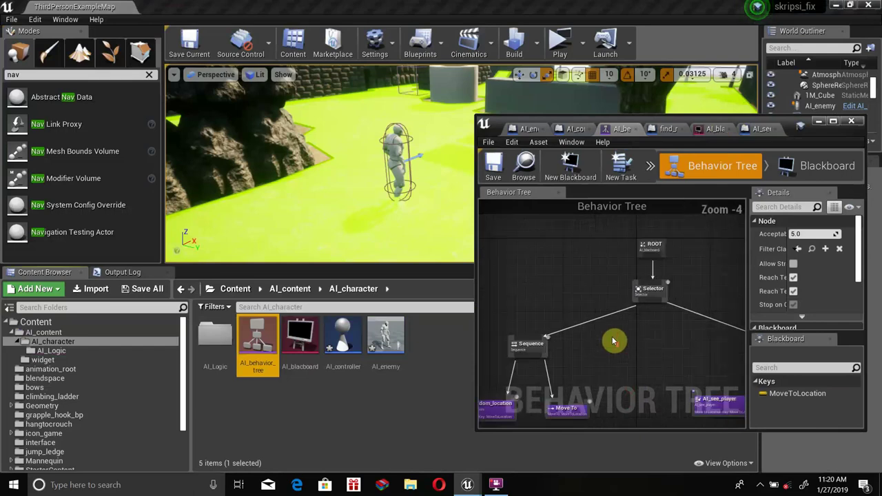
{"action": "left_click", "coordinate": [582, 42]}
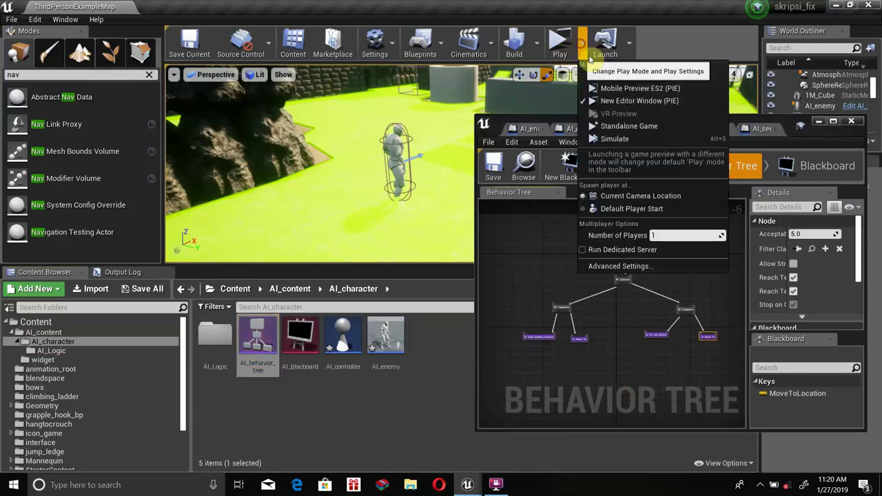
{"action": "left_click", "coordinate": [601, 80]}
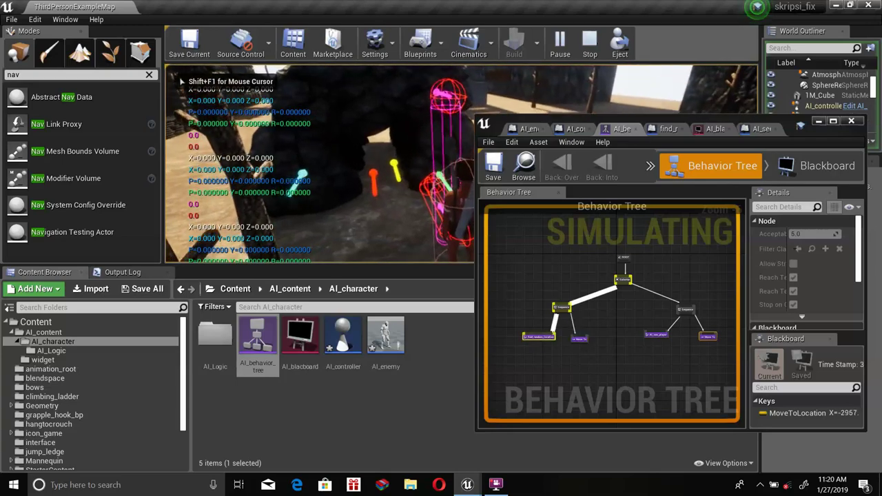
{"action": "key", "text": "Escape"}
{"action": "scroll", "coordinate": [619, 309], "scroll_direction": "up", "scroll_amount": 3}
{"action": "scroll", "coordinate": [634, 303], "scroll_direction": "up", "scroll_amount": 1}
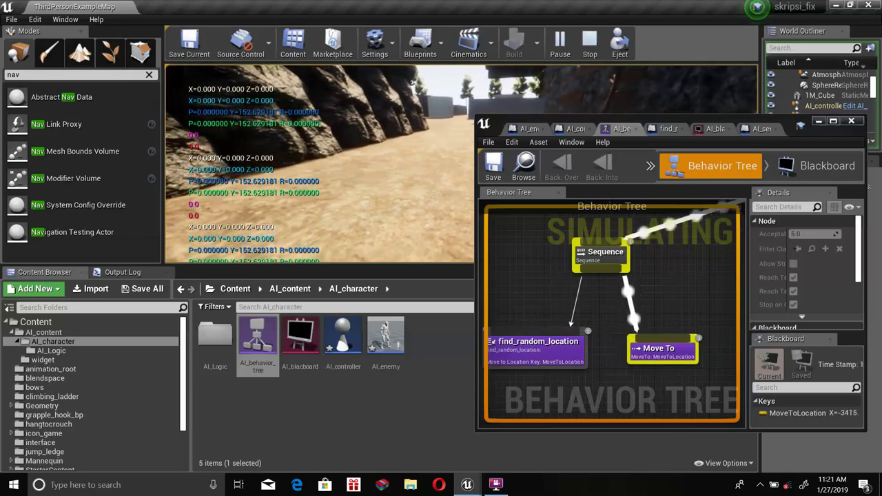
{"action": "key", "text": "Escape"}
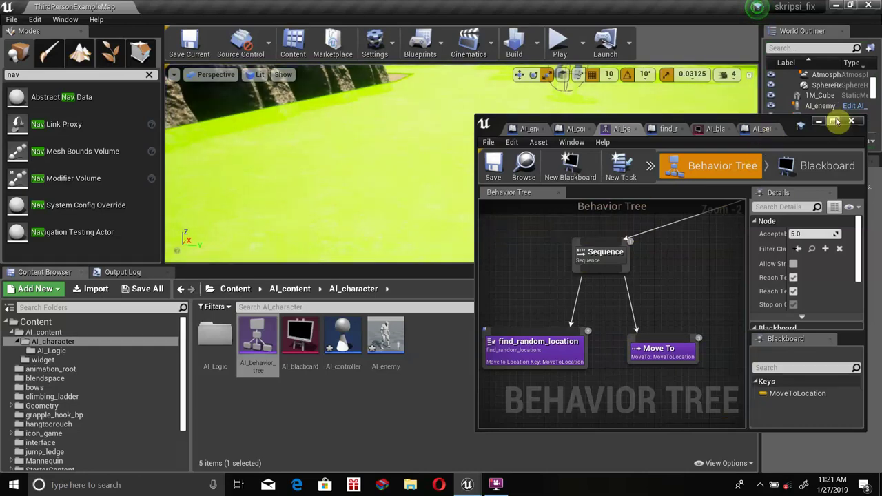
In AI_blacboard, add a Bool key named 'Is see Player???' and save
{"action": "left_click", "coordinate": [825, 122]}
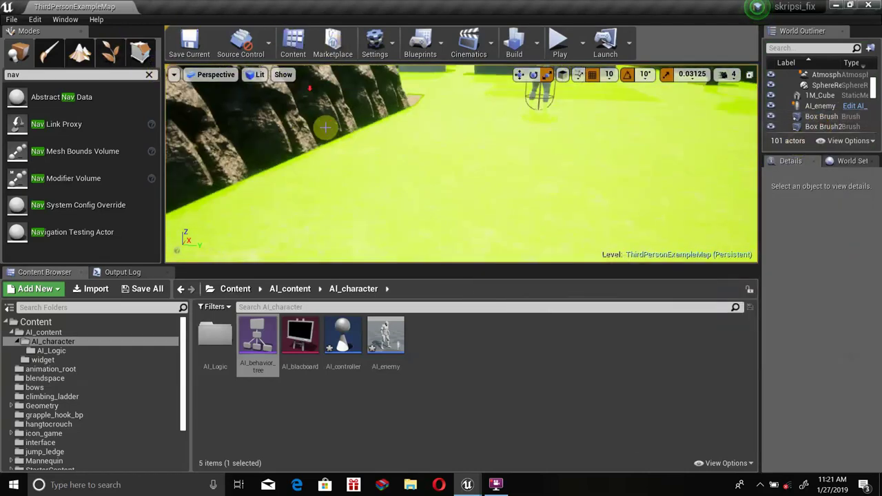
{"action": "double_click", "coordinate": [300, 338]}
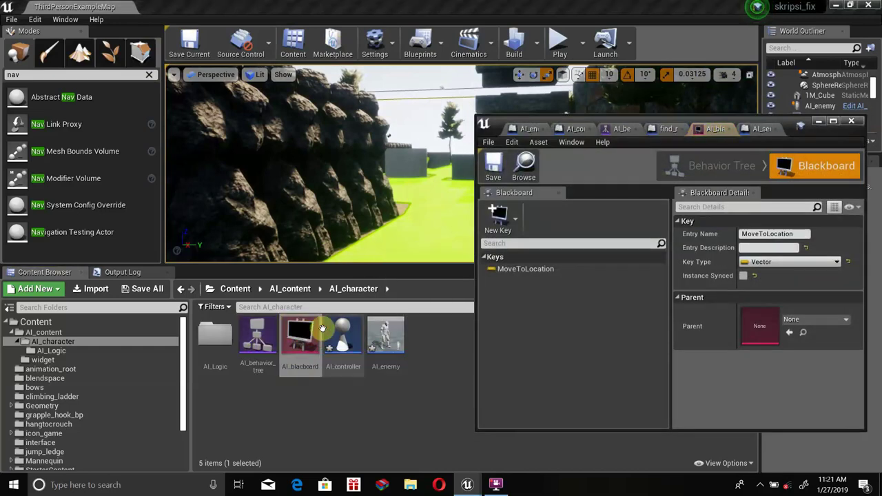
{"action": "left_click", "coordinate": [819, 125]}
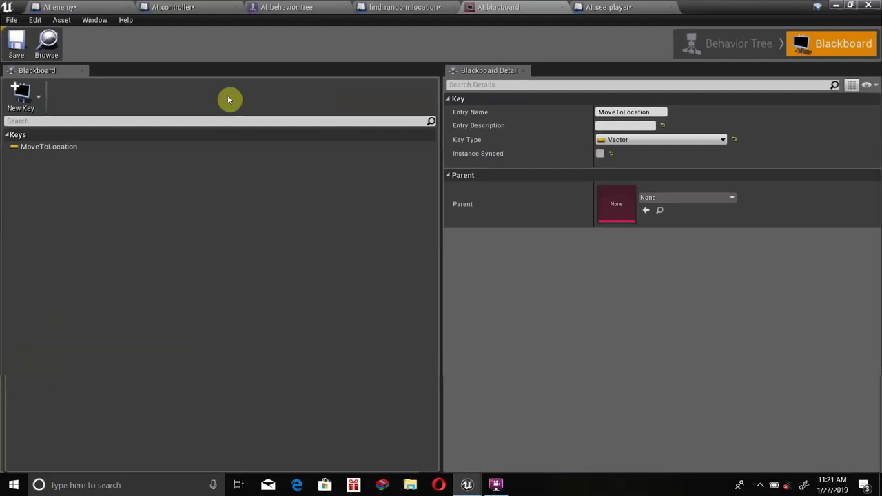
{"action": "left_click", "coordinate": [38, 103]}
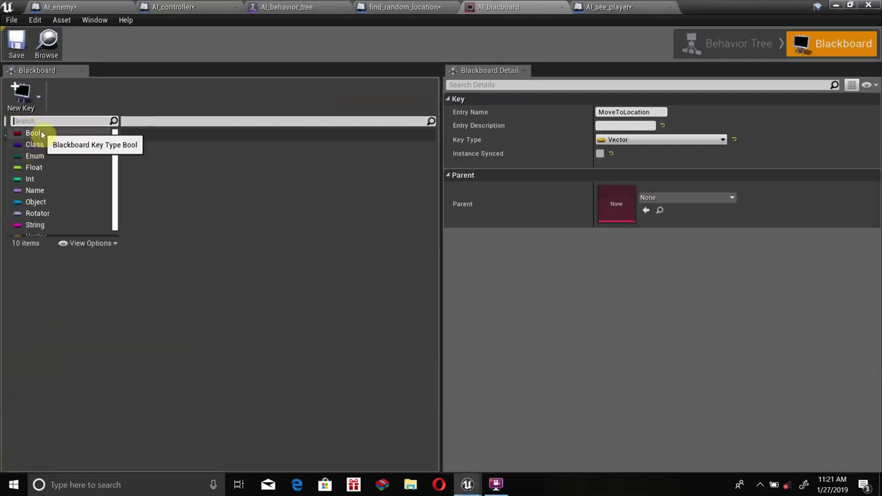
{"action": "left_click", "coordinate": [41, 134]}
{"action": "type", "text": "Is see Player???"}
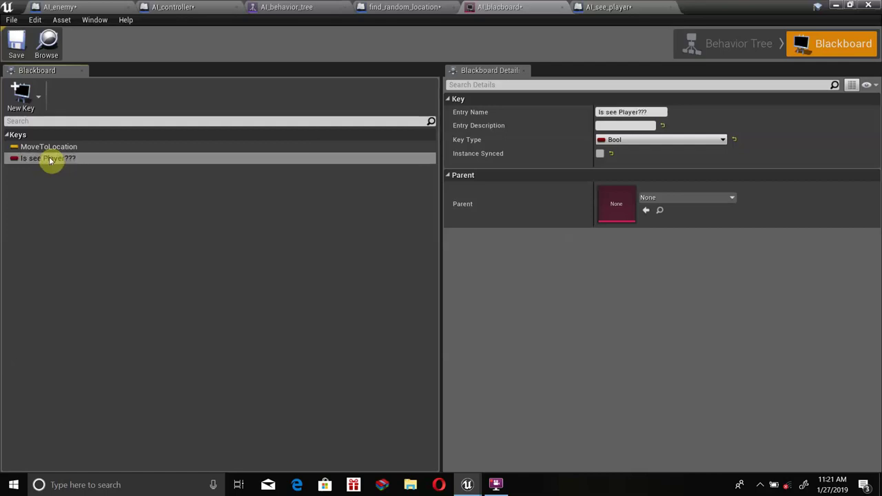
{"action": "left_click", "coordinate": [27, 47]}
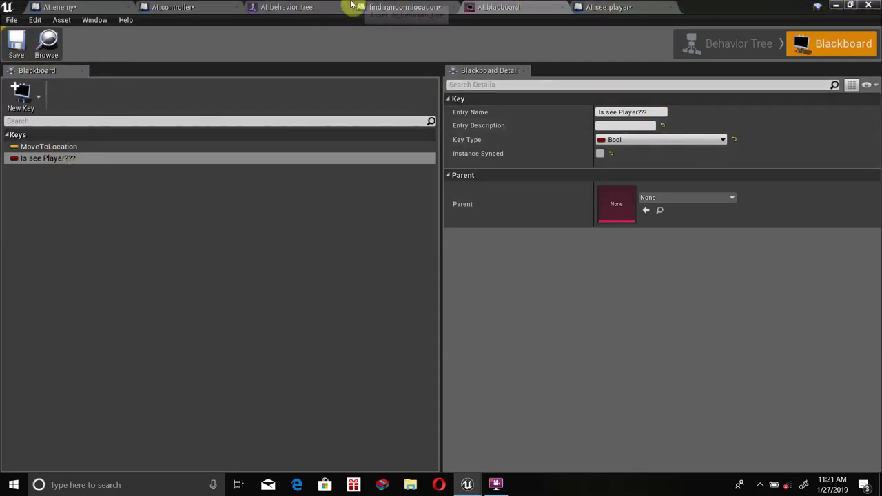
Add an AIPerception component to AI_controller and its On Target Perception Updated event
{"action": "left_click", "coordinate": [148, 7]}
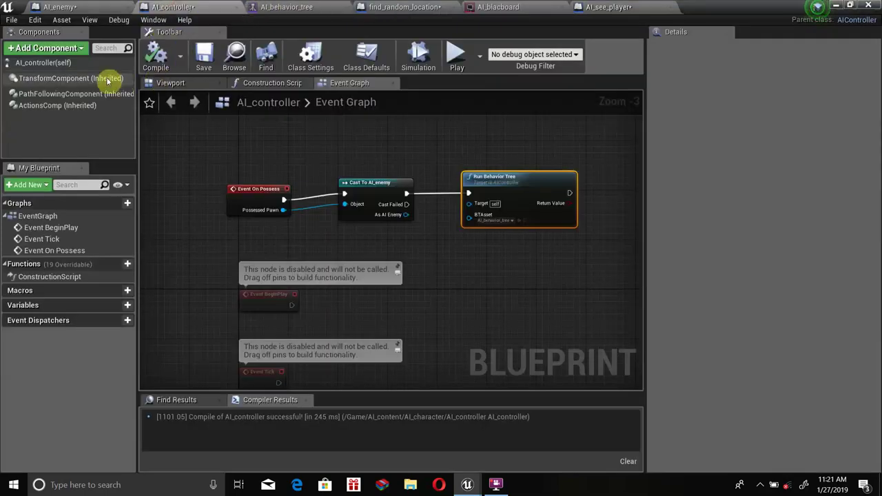
{"action": "left_click", "coordinate": [43, 48]}
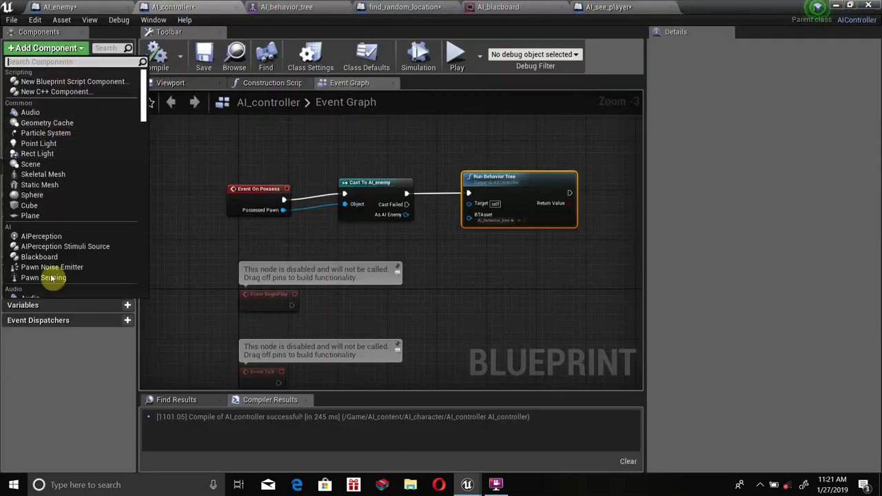
{"action": "left_click", "coordinate": [49, 236]}
{"action": "left_click", "coordinate": [47, 119]}
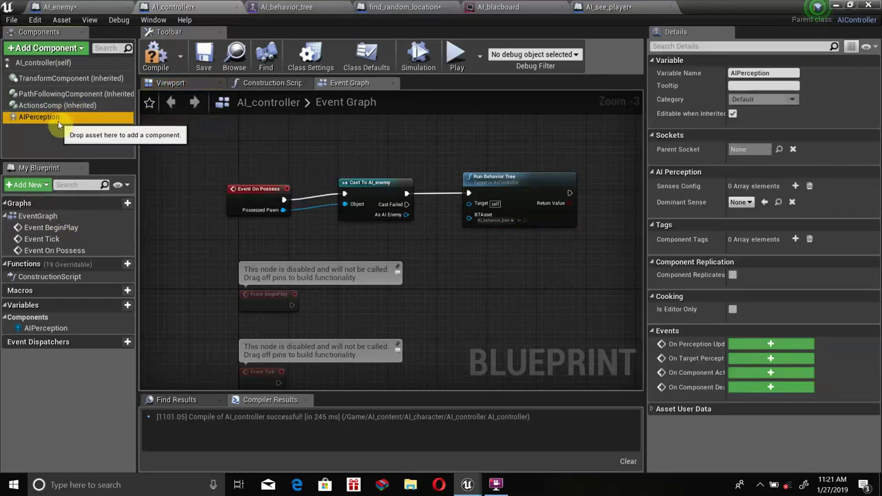
{"action": "scroll", "coordinate": [237, 166], "scroll_direction": "down", "scroll_amount": 1}
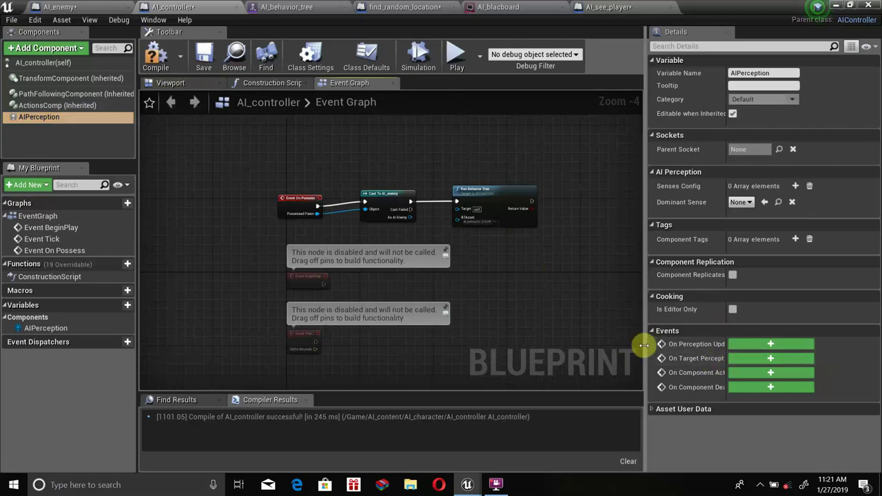
{"action": "mouse_move", "coordinate": [643, 345]}
{"action": "left_mouse_down"}
{"action": "mouse_move", "coordinate": [547, 345]}
{"action": "mouse_move", "coordinate": [644, 347]}
{"action": "left_mouse_up"}
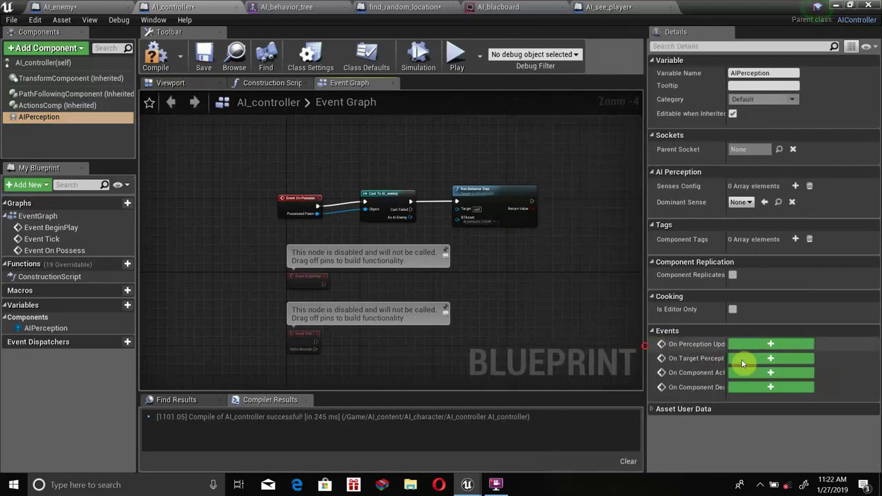
{"action": "left_click", "coordinate": [779, 360]}
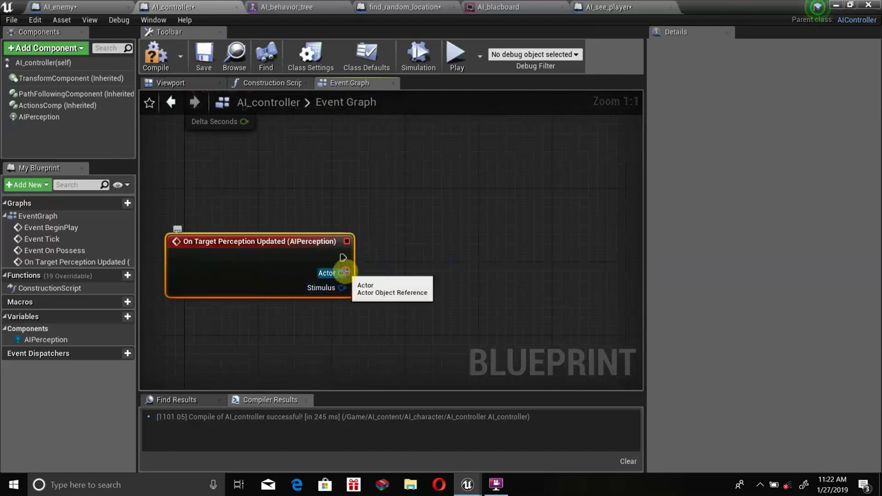
Cast the sensed Actor to ThirdPersonCharacter and break the Stimulus with Break AIStimulus
{"action": "left_click_drag", "start_coordinate": [343, 273], "coordinate": [409, 262]}
{"action": "type", "text": "cast"}
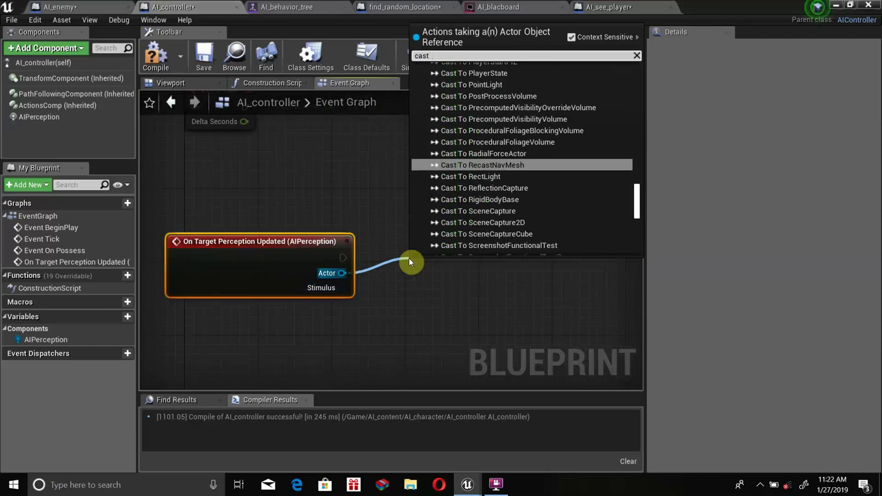
{"action": "type", "text": "  to thir"}
{"action": "key", "text": "Return"}
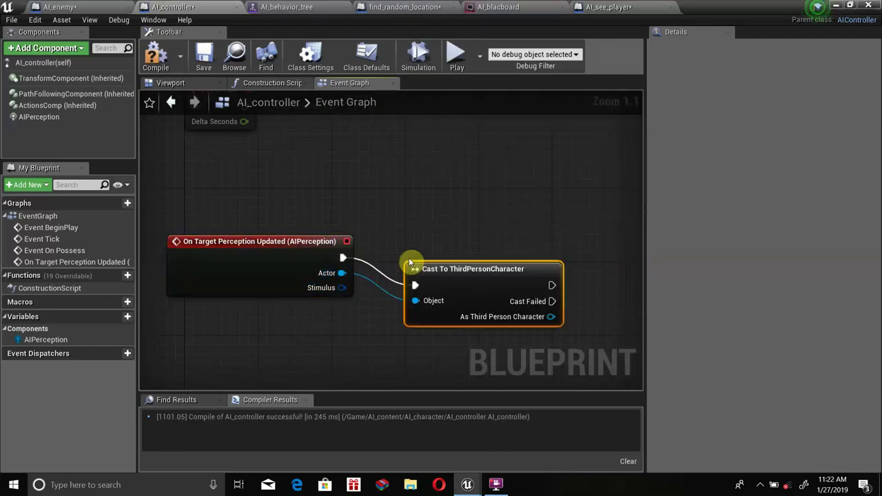
{"action": "right_click_drag", "start_coordinate": [343, 288], "coordinate": [268, 248]}
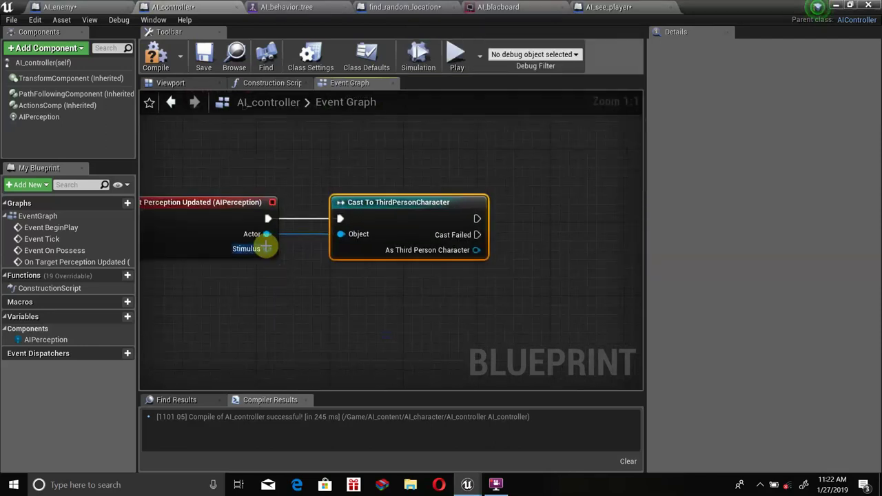
{"action": "left_click_drag", "start_coordinate": [268, 249], "coordinate": [346, 329]}
{"action": "type", "text": "break"}
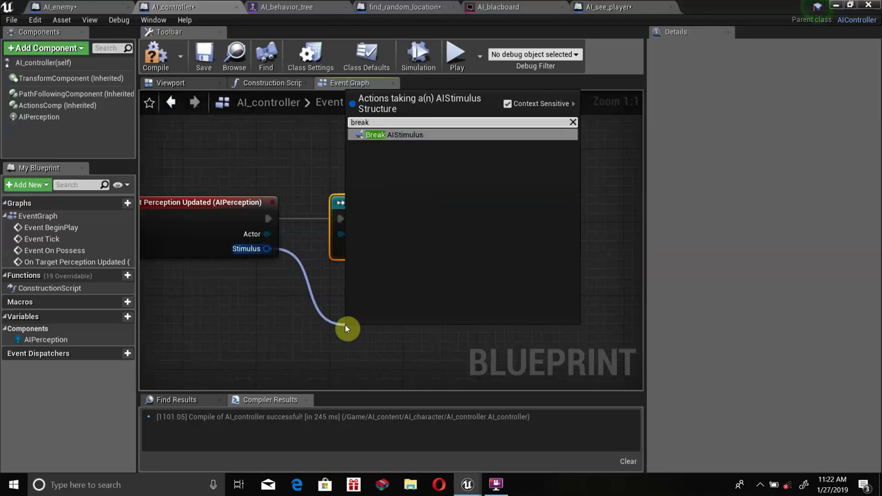
{"action": "key", "text": "Return"}
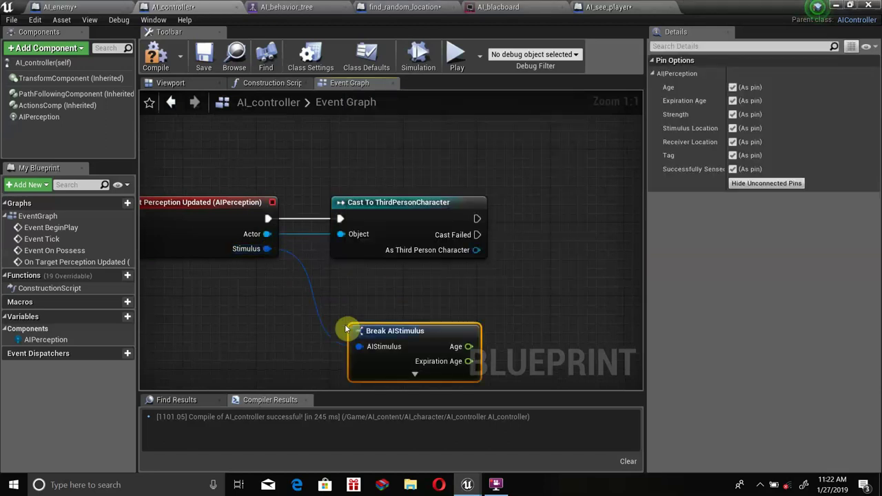
{"action": "left_click_drag", "start_coordinate": [431, 323], "coordinate": [397, 246]}
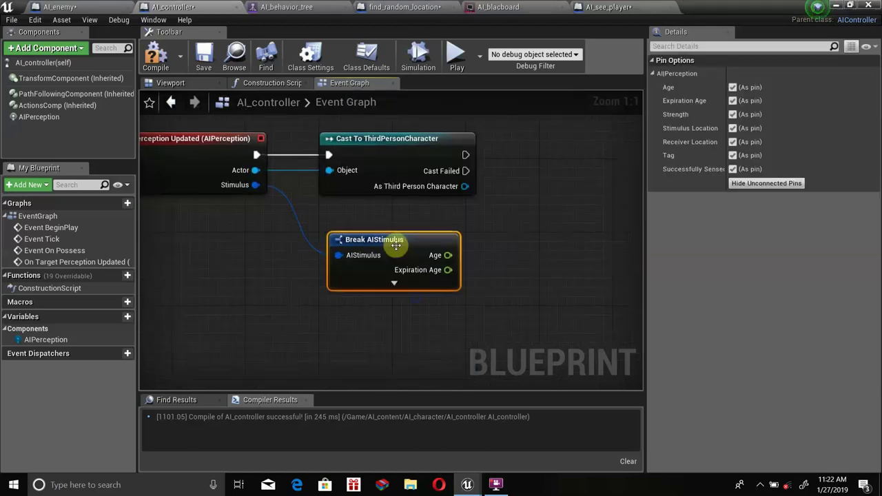
Branch on Successfully Sensed after the cast succeeds, then compile AI_controller
{"action": "left_click", "coordinate": [391, 286]}
{"action": "left_click_drag", "start_coordinate": [465, 345], "coordinate": [540, 199]}
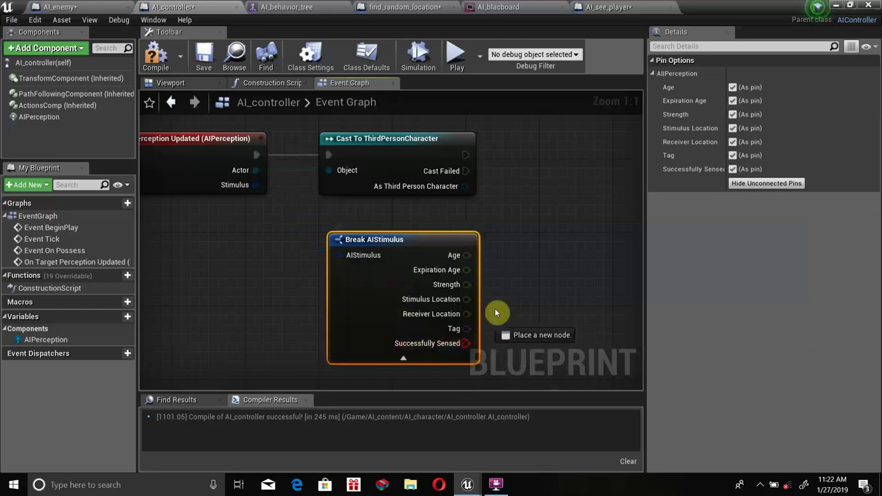
{"action": "type", "text": "bra"}
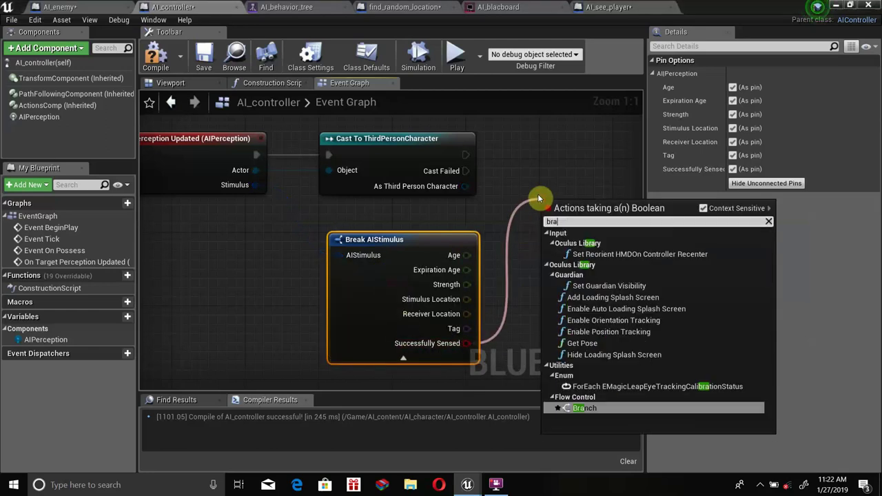
{"action": "type", "text": "n"}
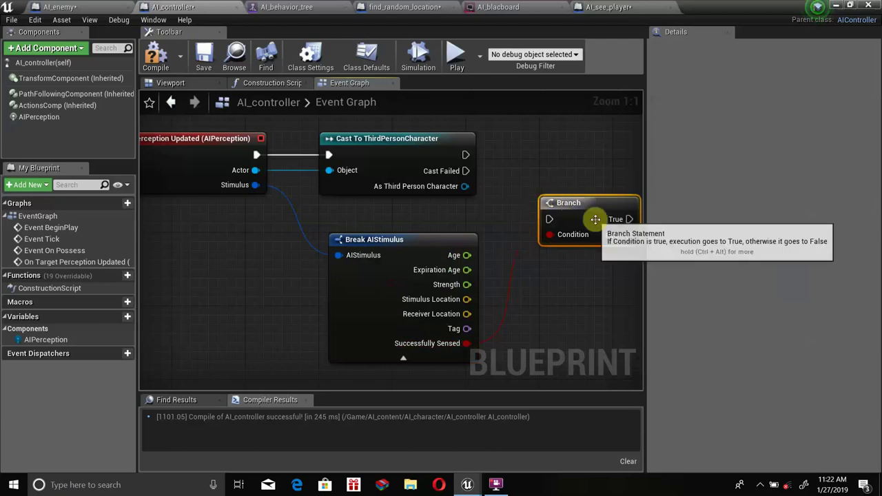
{"action": "left_click_drag", "start_coordinate": [552, 207], "coordinate": [533, 170]}
{"action": "left_click_drag", "start_coordinate": [466, 155], "coordinate": [531, 186]}
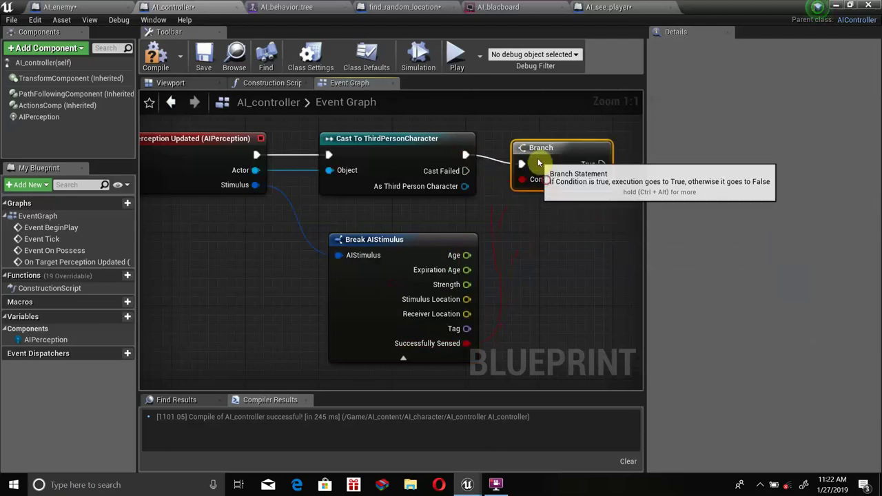
{"action": "left_click", "coordinate": [156, 56]}
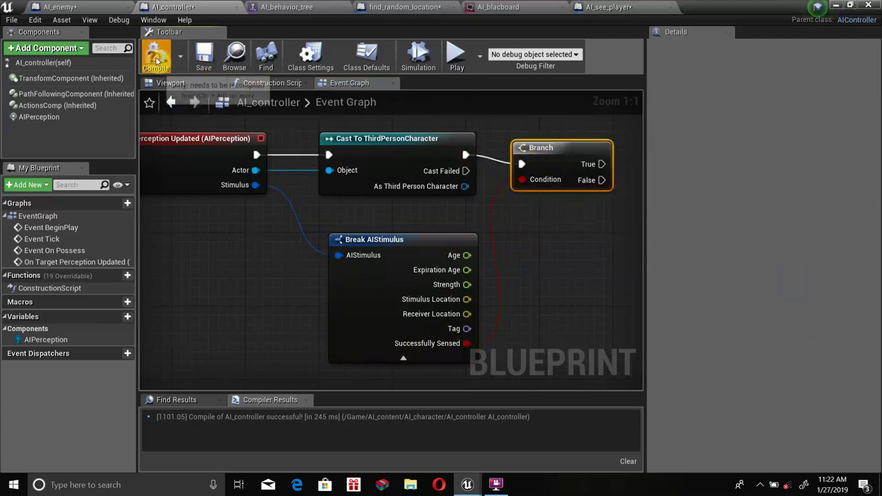
Add AI Sight config to AIPerception's Senses Config and set AISense_Sight as the dominant sense
{"action": "left_click", "coordinate": [39, 116]}
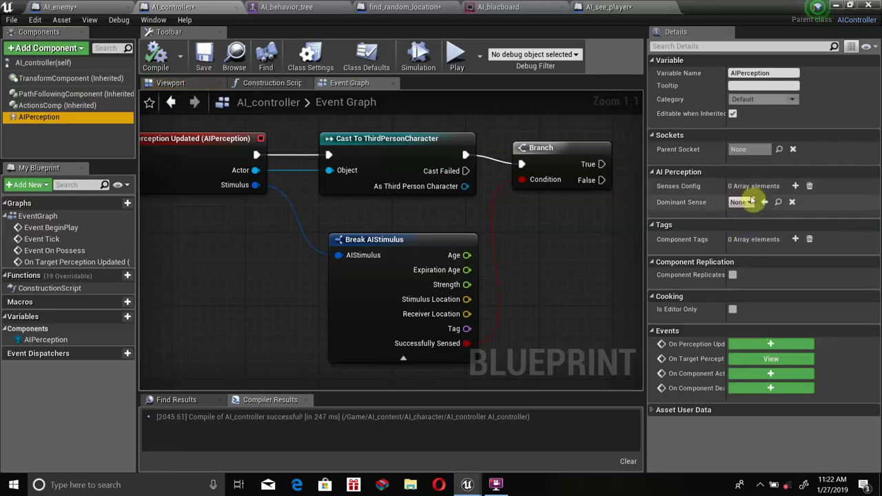
{"action": "left_click", "coordinate": [796, 186]}
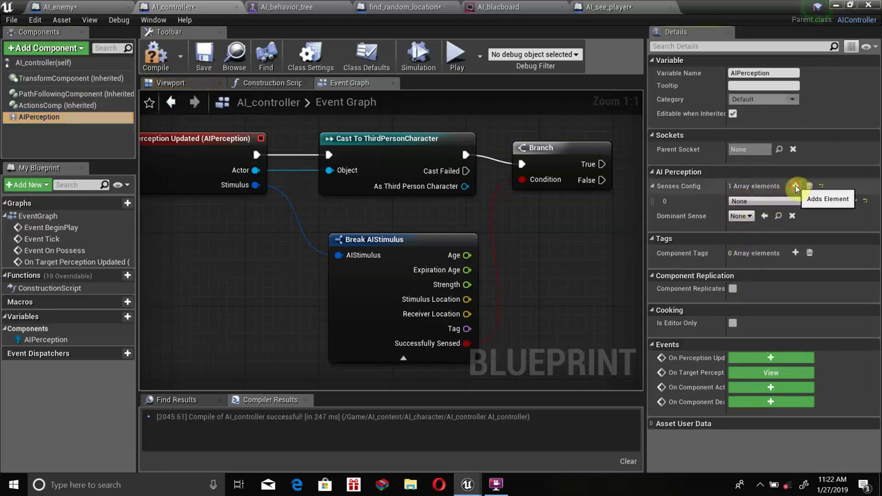
{"action": "left_click", "coordinate": [765, 202]}
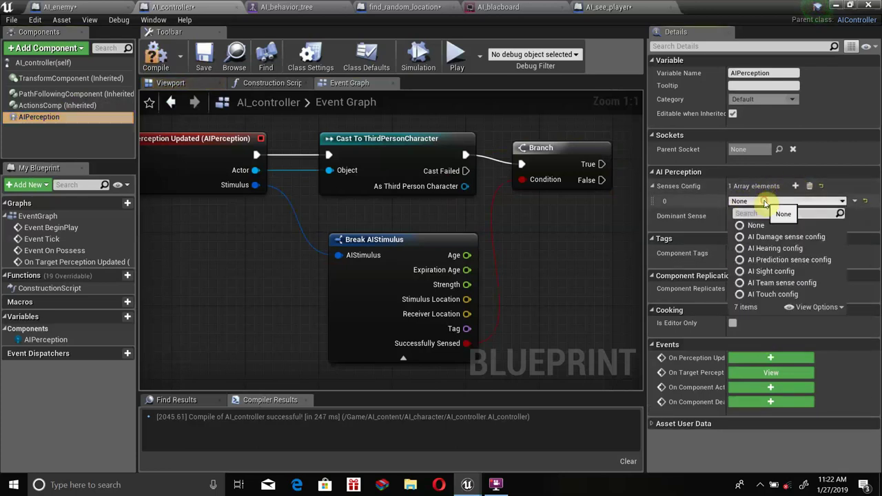
{"action": "left_click", "coordinate": [769, 271]}
{"action": "left_click", "coordinate": [741, 216]}
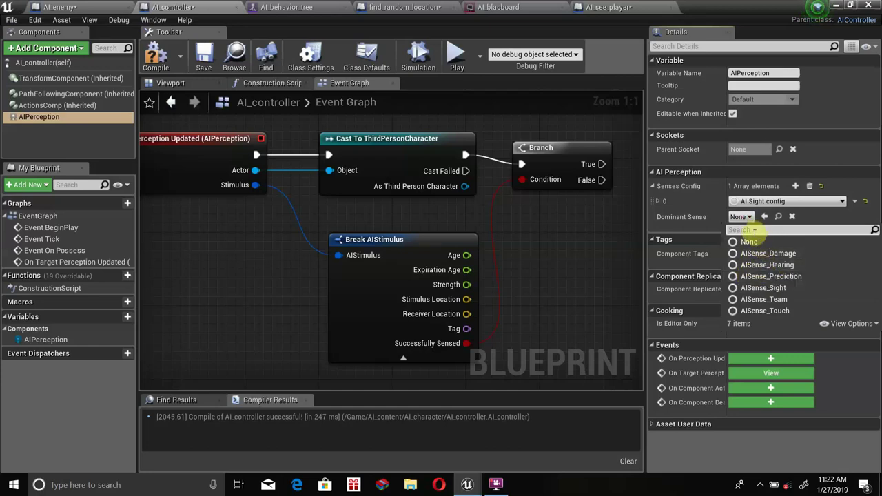
{"action": "left_click", "coordinate": [755, 287]}
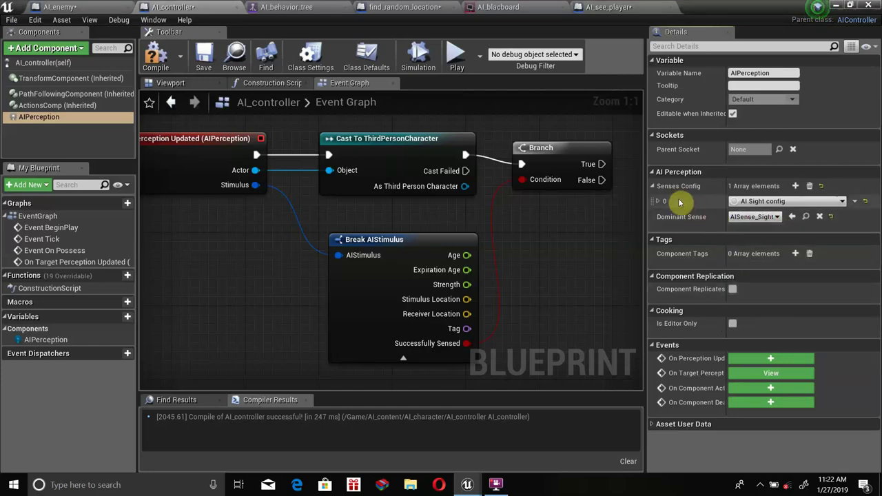
Compile AI_controller, then recheck AIPerception's sight config and dominant sense options
{"action": "left_click", "coordinate": [154, 56]}
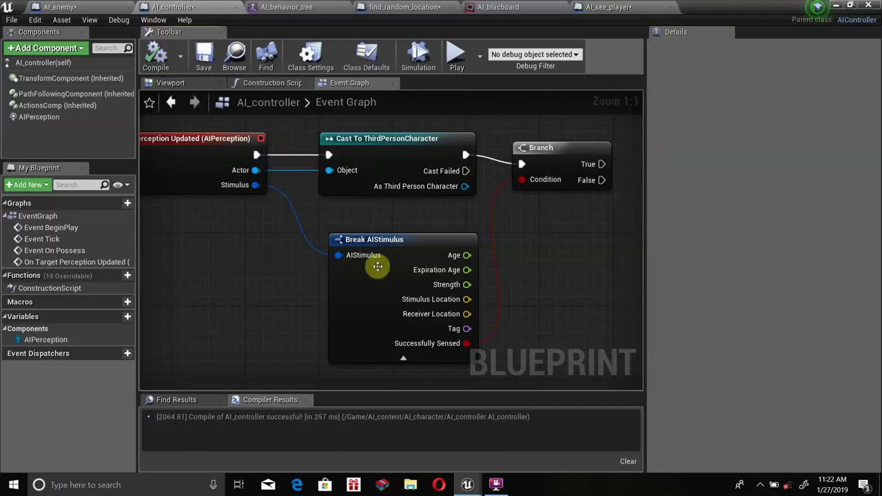
{"action": "left_click_drag", "start_coordinate": [376, 239], "coordinate": [357, 240]}
{"action": "left_click", "coordinate": [40, 117]}
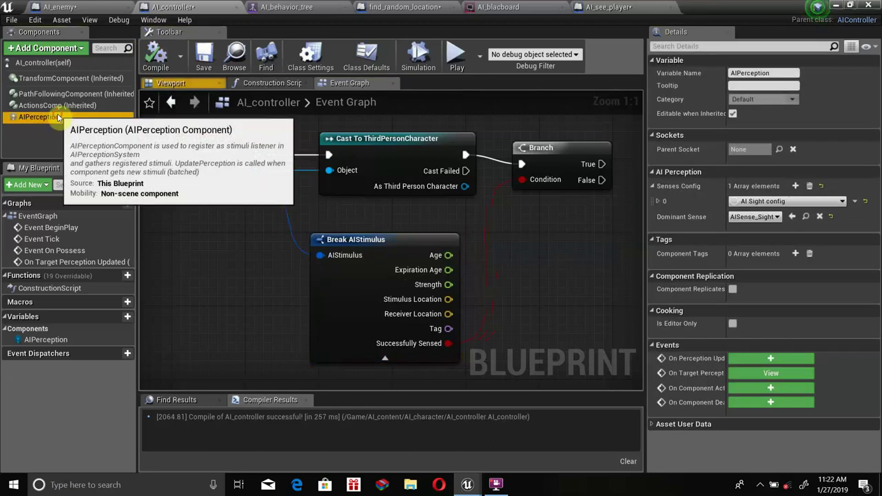
{"action": "left_click", "coordinate": [748, 201]}
{"action": "left_click", "coordinate": [758, 201]}
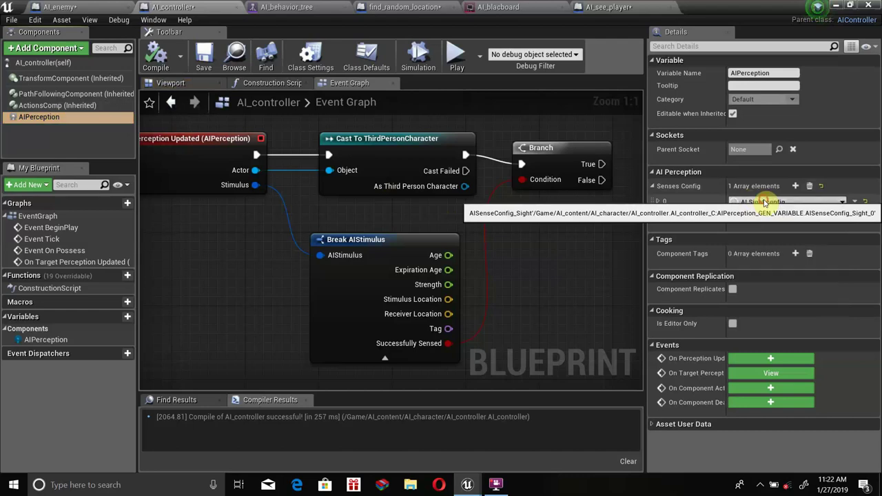
{"action": "left_click", "coordinate": [755, 217]}
{"action": "left_click", "coordinate": [755, 218]}
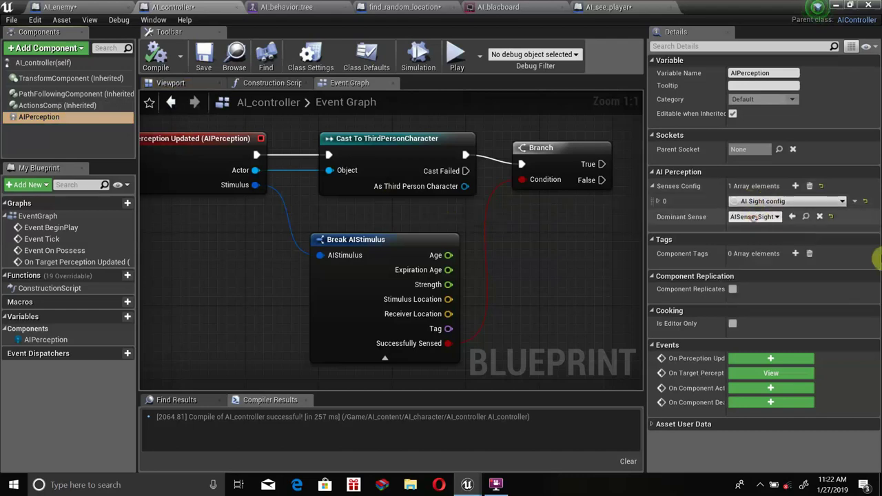
{"action": "left_click", "coordinate": [777, 201]}
{"action": "left_click", "coordinate": [776, 201]}
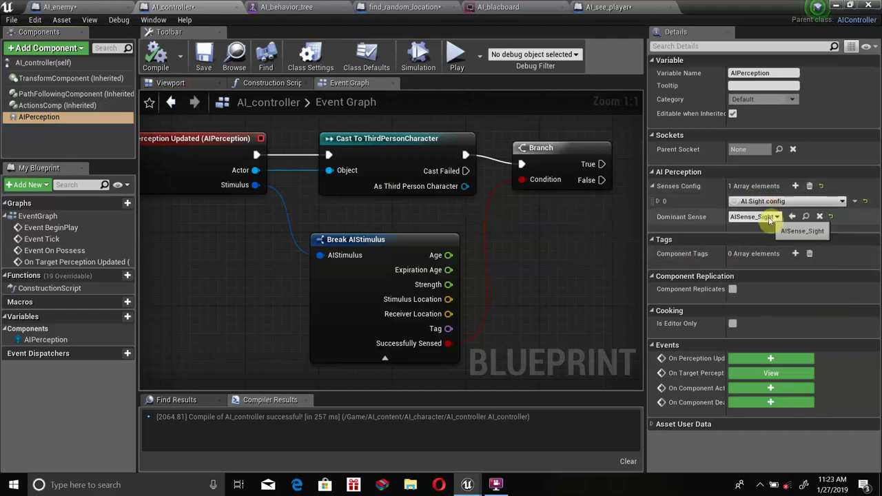
{"action": "scroll", "coordinate": [416, 272], "scroll_direction": "down", "scroll_amount": 1}
Try class nodes from the Actor output, deleting the unwanted Get Assets by Class node
{"action": "scroll", "coordinate": [416, 273], "scroll_direction": "up", "scroll_amount": 1}
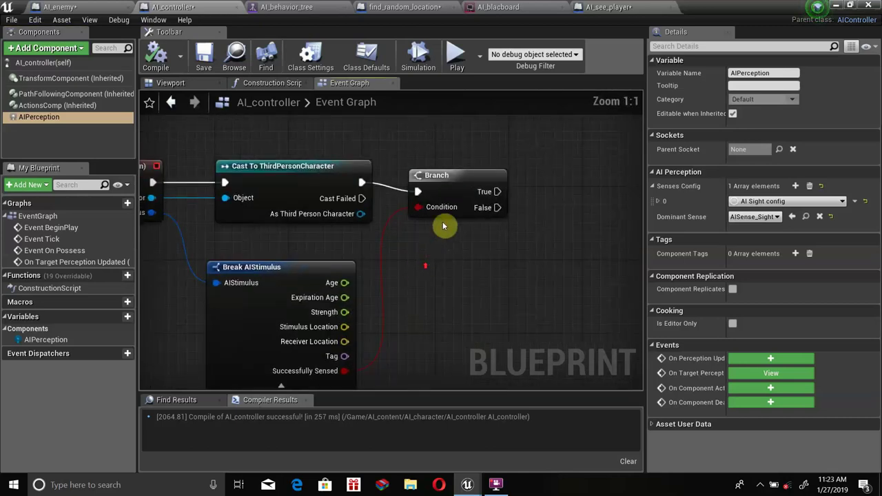
{"action": "right_click_drag", "start_coordinate": [362, 214], "coordinate": [429, 221]}
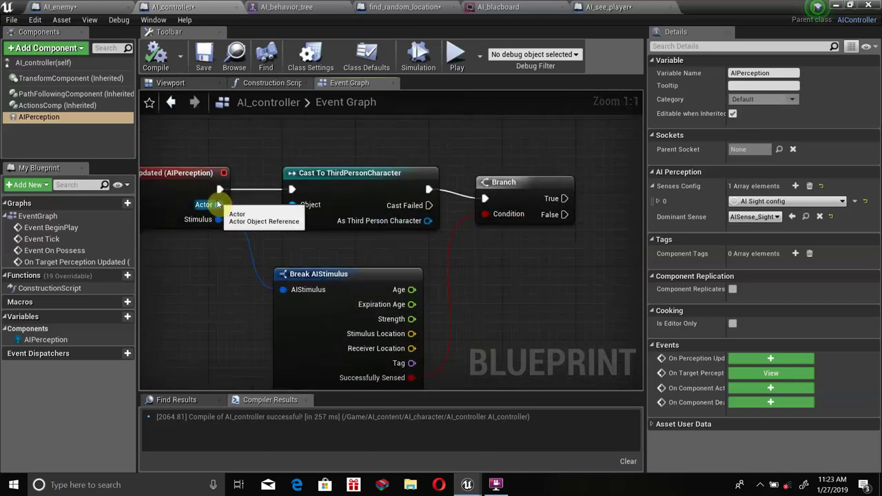
{"action": "left_click_drag", "start_coordinate": [219, 205], "coordinate": [550, 278]}
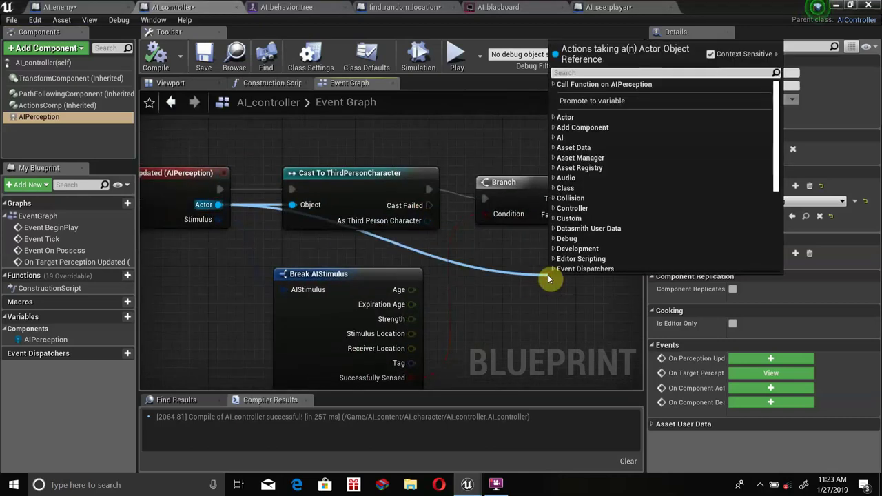
{"action": "type", "text": "get clas"}
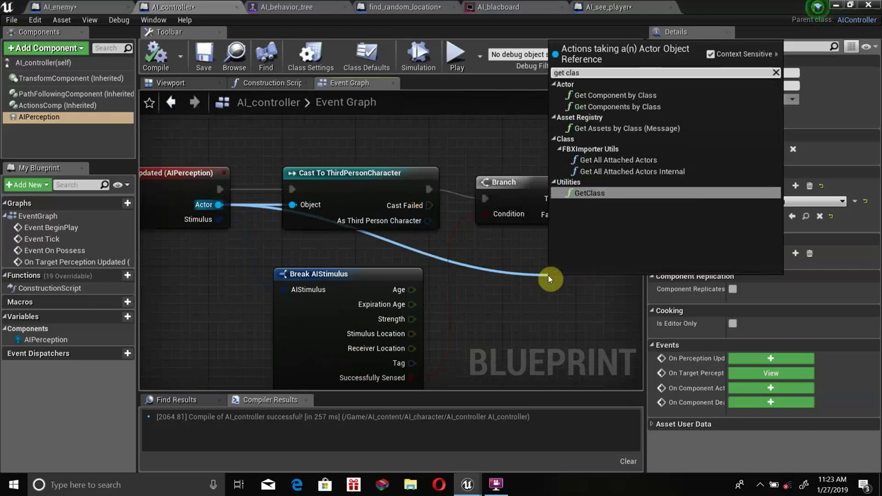
{"action": "left_click", "coordinate": [662, 128]}
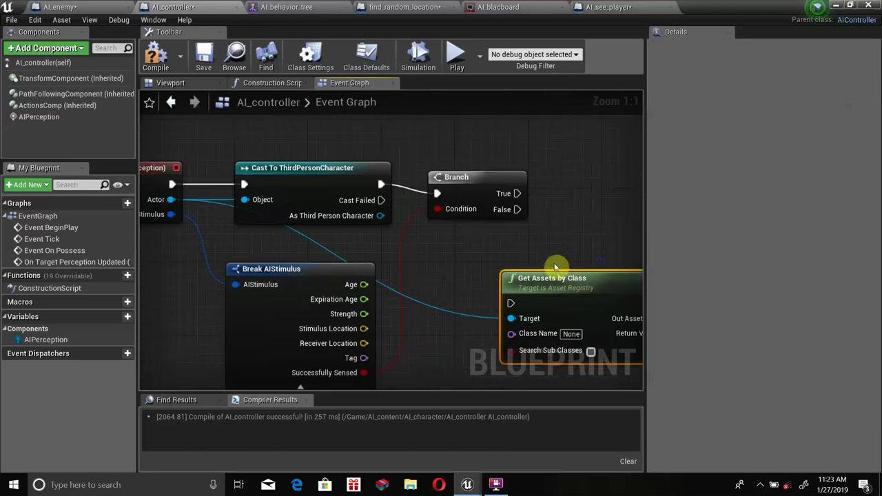
{"action": "key", "text": "Delete"}
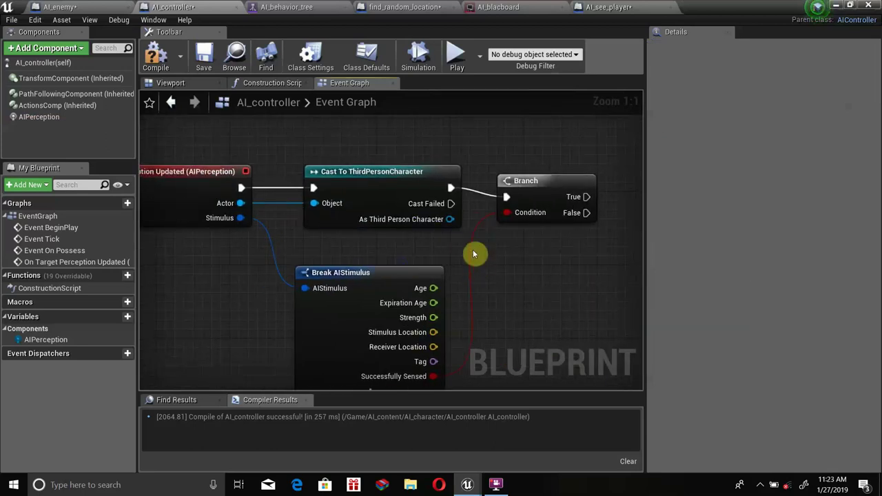
{"action": "left_click_drag", "start_coordinate": [241, 202], "coordinate": [540, 292]}
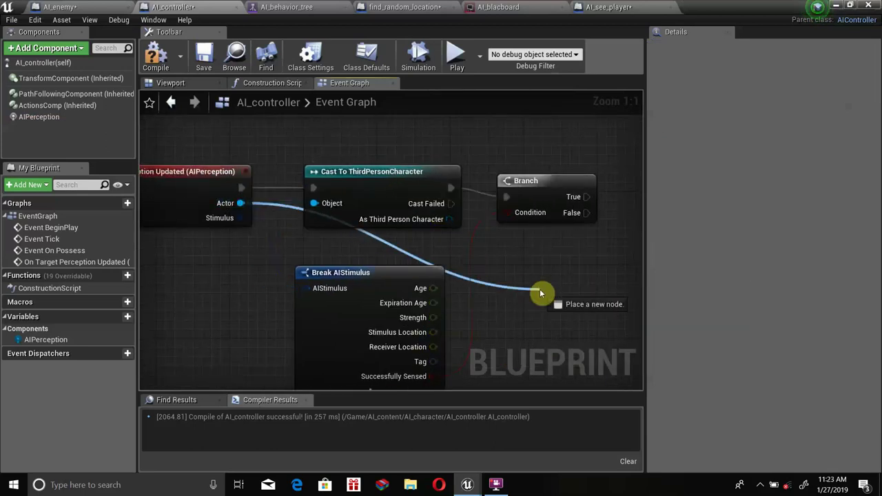
{"action": "type", "text": "class"}
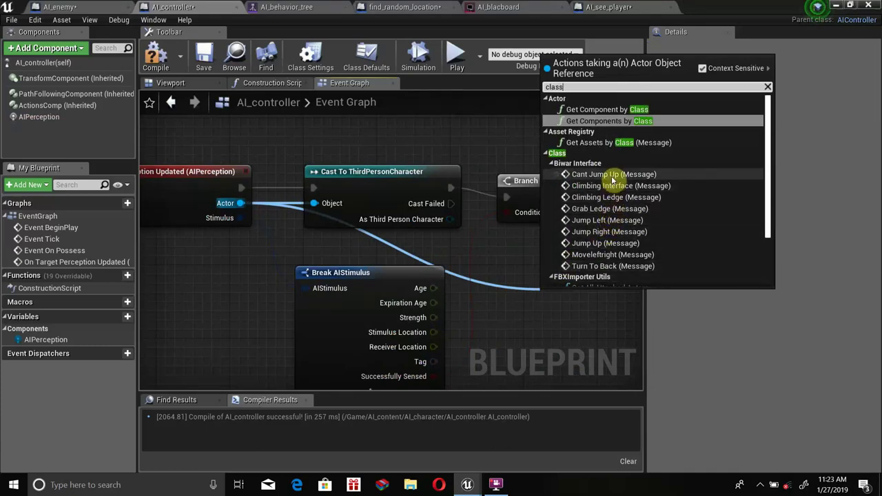
{"action": "scroll", "coordinate": [612, 232], "scroll_direction": "down", "scroll_amount": 3}
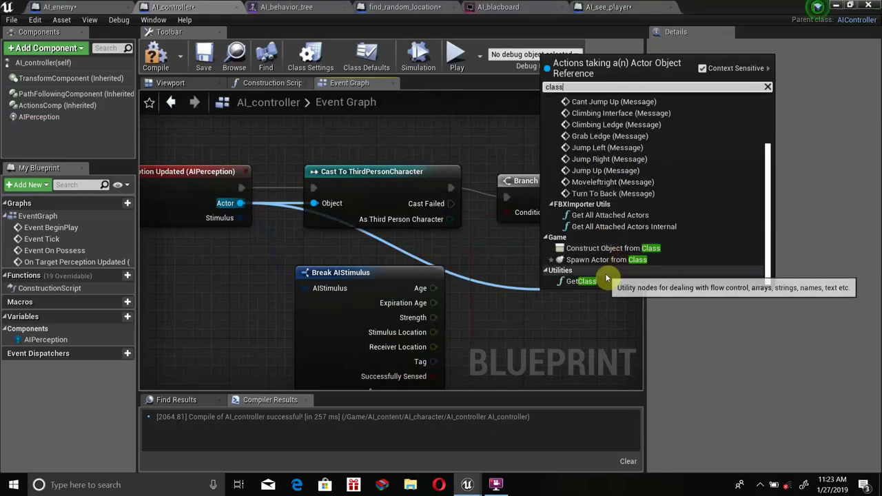
{"action": "scroll", "coordinate": [608, 242], "scroll_direction": "up", "scroll_amount": 2}
{"action": "left_click", "coordinate": [520, 261]}
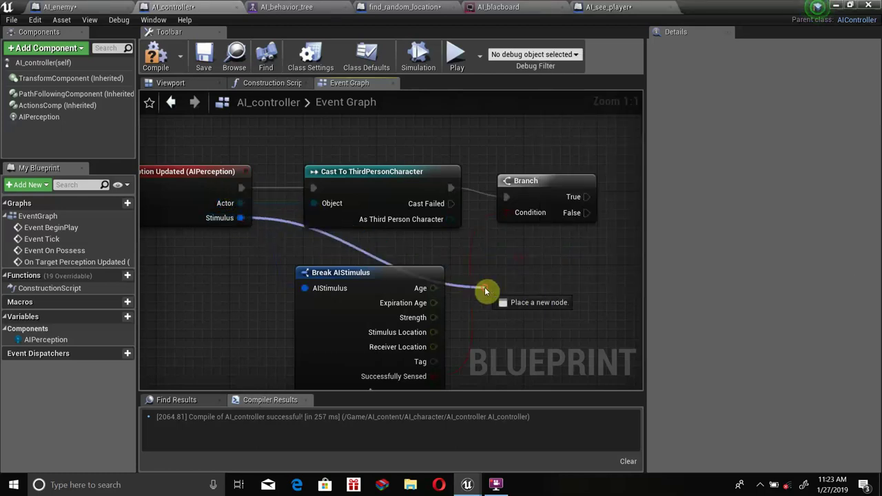
Add Get Sense Class for Stimulus from the Stimulus pin, driven by the Branch's True output
{"action": "left_click_drag", "start_coordinate": [241, 218], "coordinate": [485, 289]}
{"action": "type", "text": "class"}
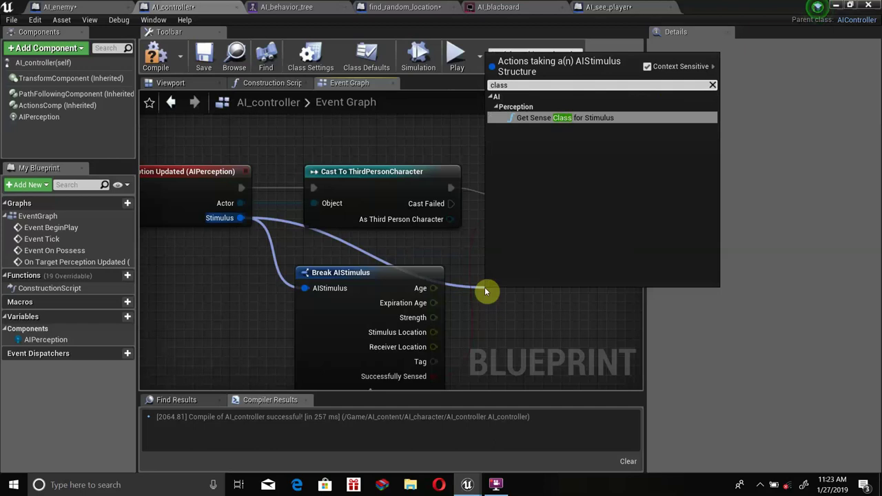
{"action": "key", "text": "Return"}
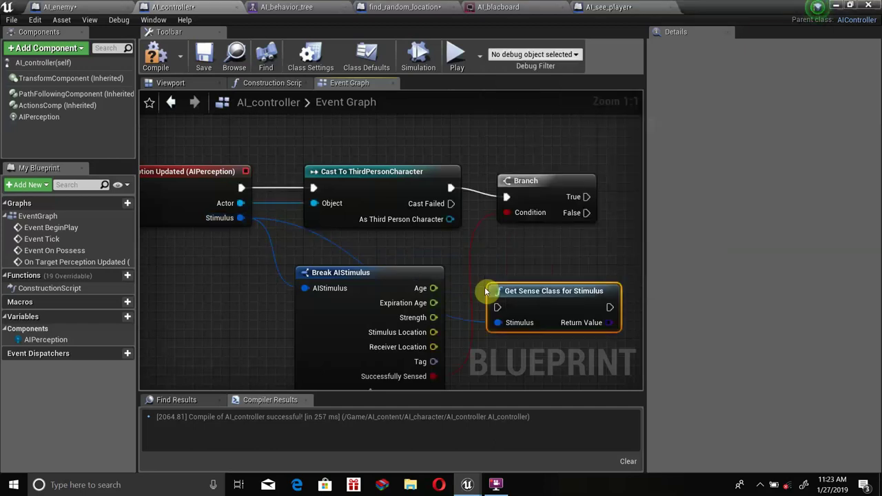
{"action": "mouse_move", "coordinate": [526, 303]}
{"action": "left_mouse_down"}
{"action": "mouse_move", "coordinate": [590, 264]}
{"action": "mouse_move", "coordinate": [560, 233]}
{"action": "left_mouse_up"}
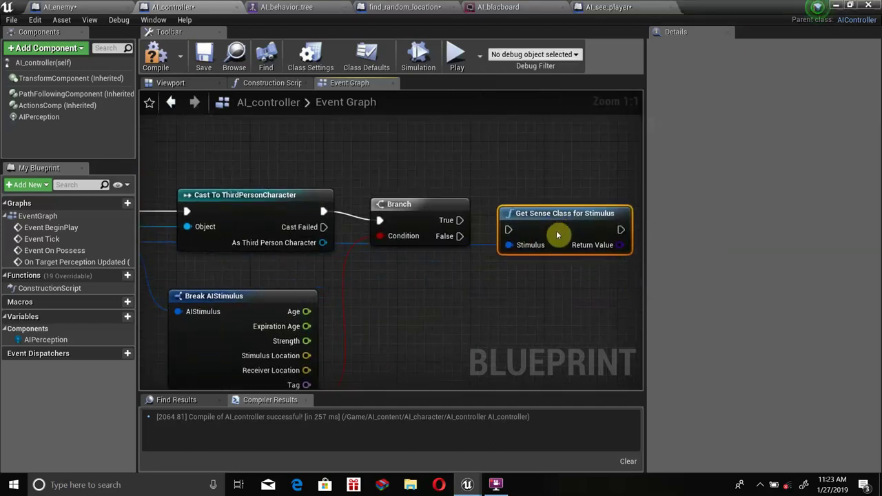
{"action": "left_click_drag", "start_coordinate": [459, 221], "coordinate": [508, 230]}
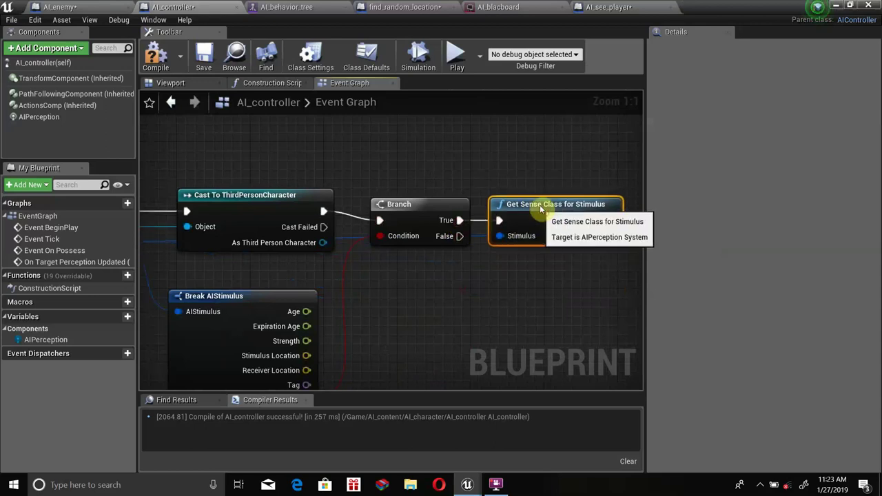
{"action": "right_click_drag", "start_coordinate": [552, 173], "coordinate": [377, 188]}
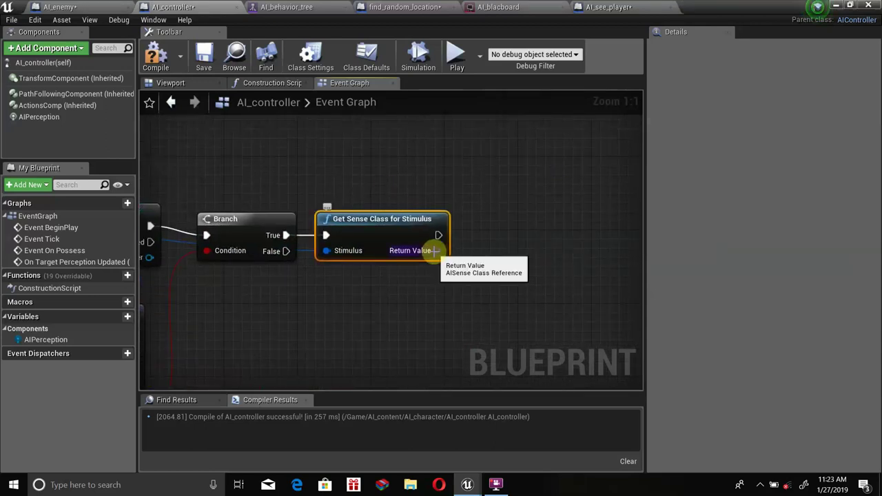
Compare its Return Value with an Equal (Class) node set to AISense_Sight
{"action": "left_click_drag", "start_coordinate": [439, 250], "coordinate": [484, 349]}
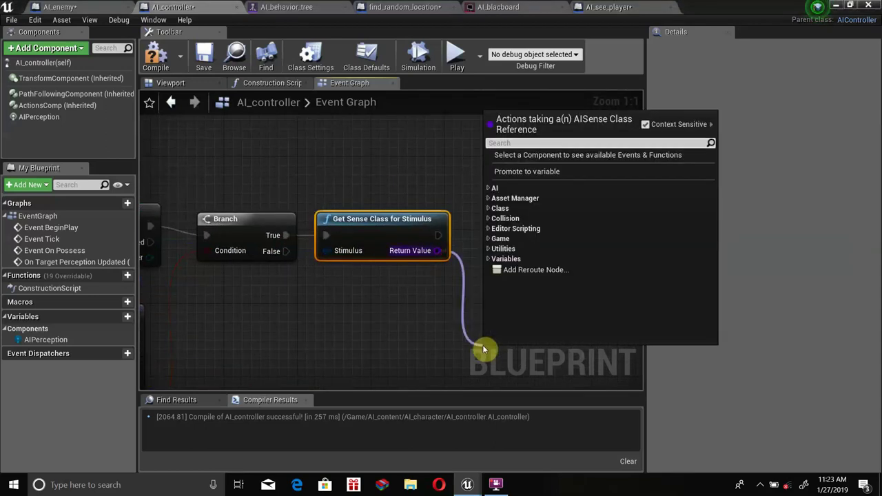
{"action": "type", "text": "=="}
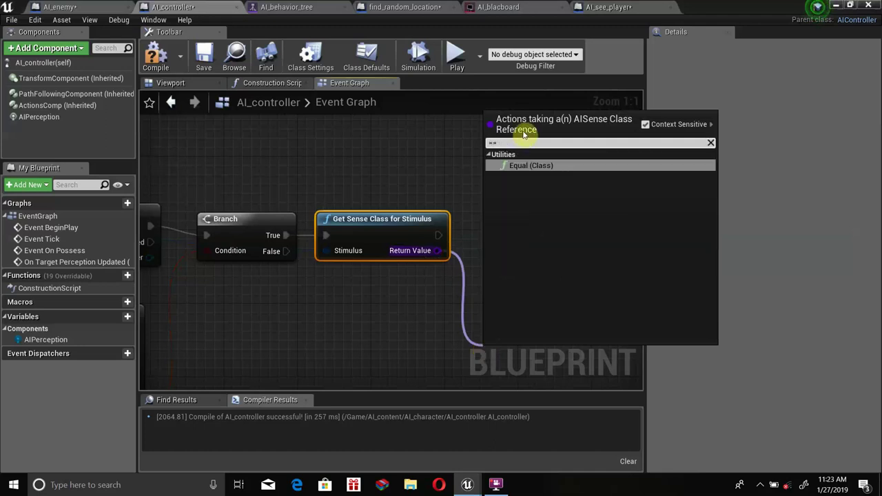
{"action": "left_click", "coordinate": [524, 165]}
{"action": "left_click_drag", "start_coordinate": [518, 348], "coordinate": [517, 255]}
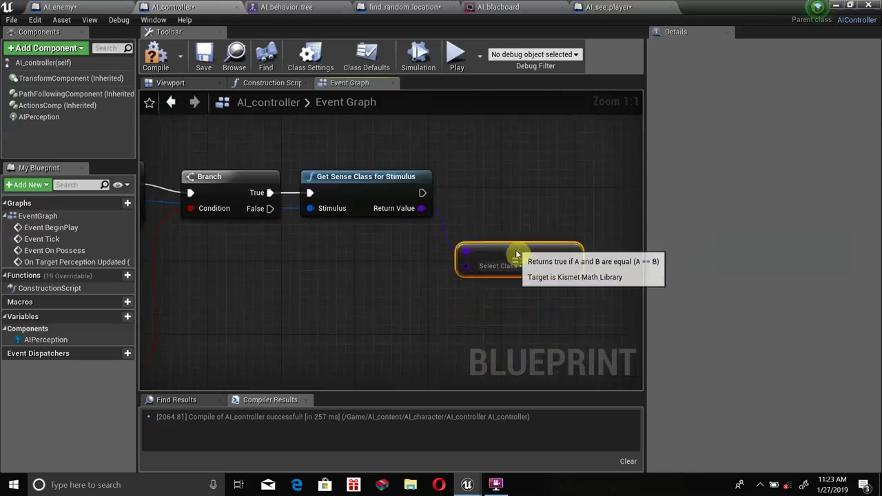
{"action": "left_click", "coordinate": [517, 267]}
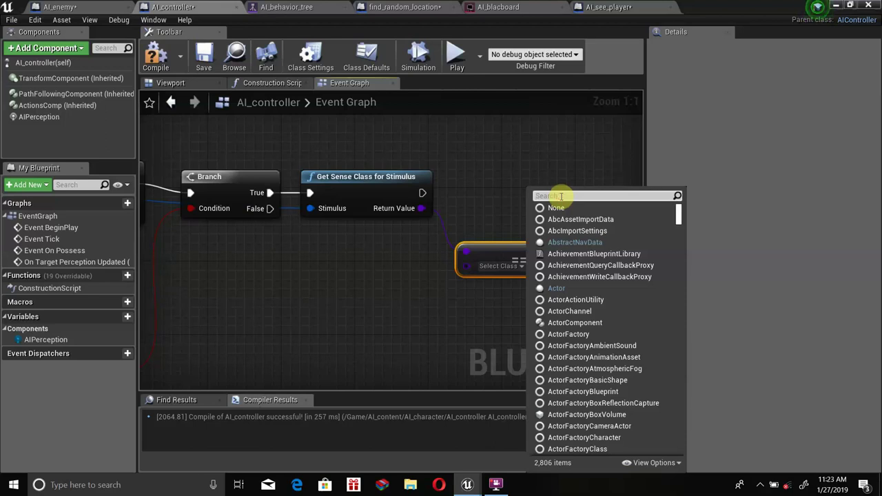
{"action": "type", "text": "sense"}
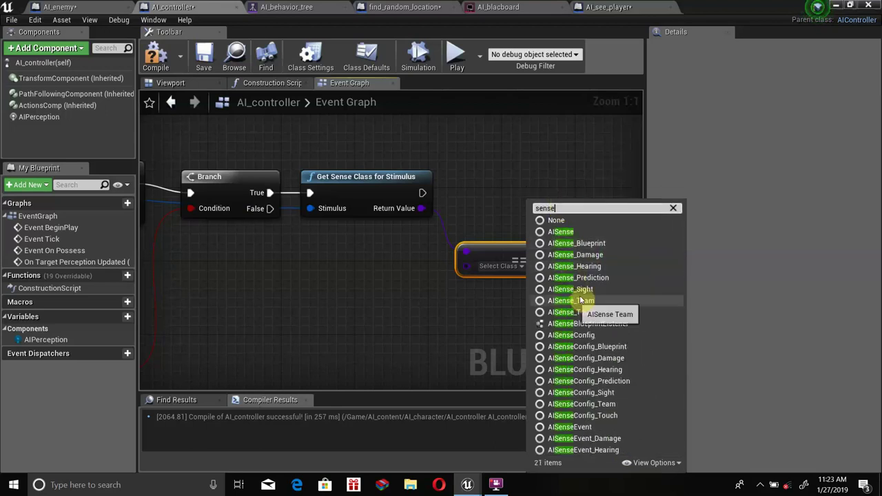
{"action": "left_click", "coordinate": [570, 289]}
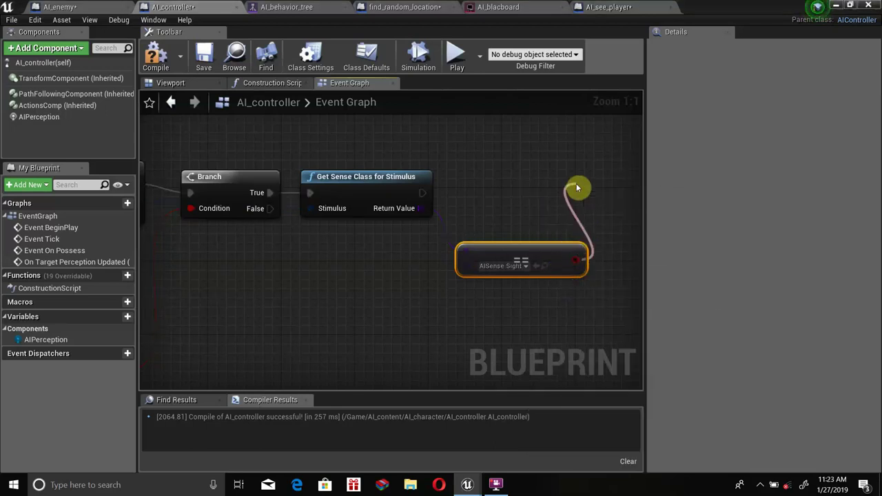
Add a Branch on the comparison result and wire Get Sense Class for Stimulus into it
{"action": "left_click_drag", "start_coordinate": [582, 244], "coordinate": [577, 187]}
{"action": "type", "text": "branxh"}
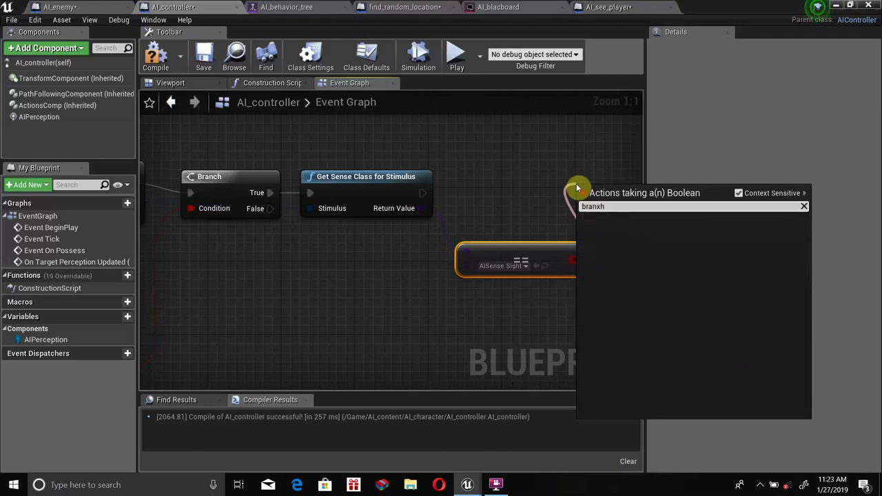
{"action": "key", "text": "BackSpace"}
{"action": "key", "text": "BackSpace"}
{"action": "type", "text": "ch"}
{"action": "key", "text": "Return"}
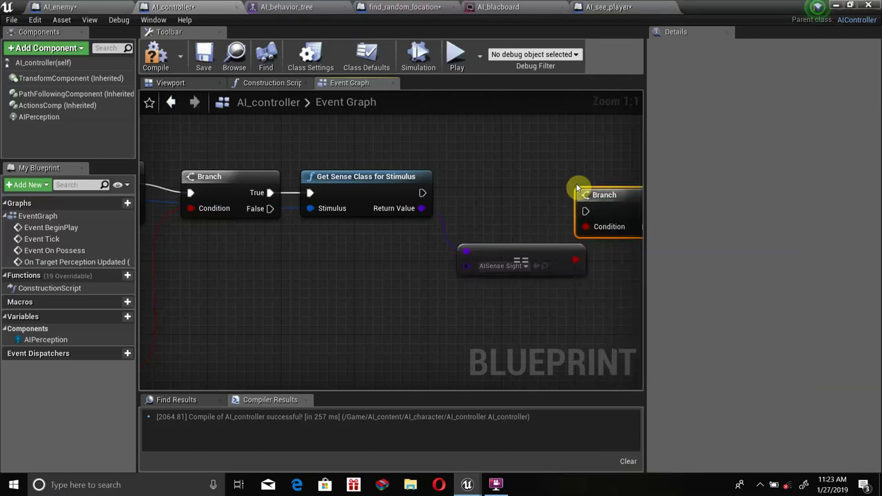
{"action": "left_click_drag", "start_coordinate": [578, 186], "coordinate": [577, 168]}
{"action": "right_click_drag", "start_coordinate": [576, 169], "coordinate": [439, 174]}
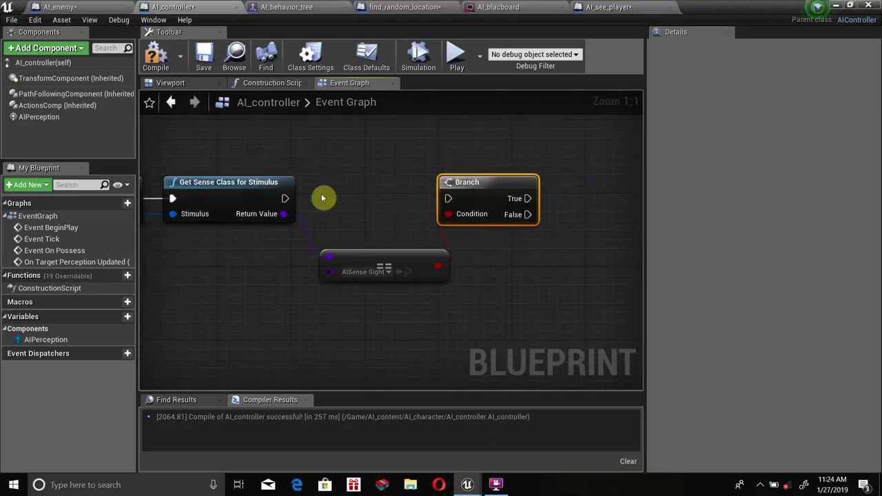
{"action": "left_click_drag", "start_coordinate": [285, 199], "coordinate": [449, 199]}
{"action": "left_click_drag", "start_coordinate": [508, 184], "coordinate": [499, 185]}
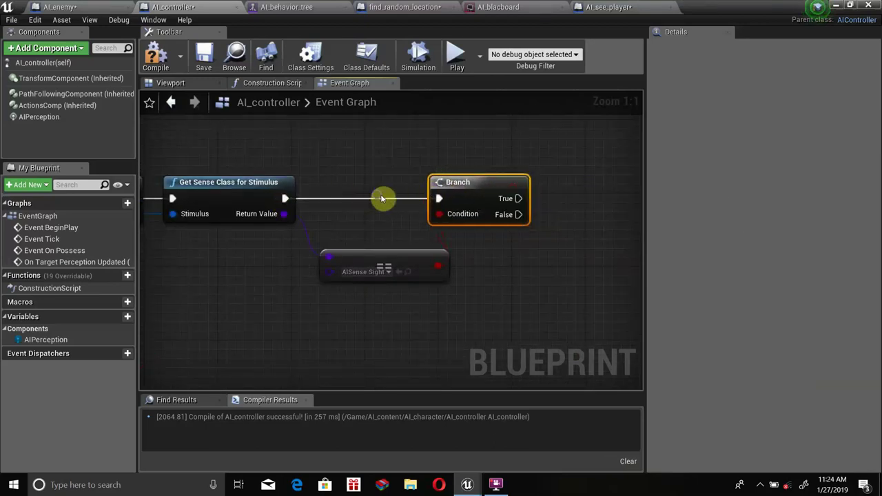
Frame the AISense Sight comparison and sense-class nodes in the graph view
{"action": "right_click_drag", "start_coordinate": [383, 198], "coordinate": [459, 259]}
{"action": "left_click", "coordinate": [460, 260]}
{"action": "scroll", "coordinate": [394, 232], "scroll_direction": "down", "scroll_amount": 1}
{"action": "scroll", "coordinate": [232, 209], "scroll_direction": "down", "scroll_amount": 1}
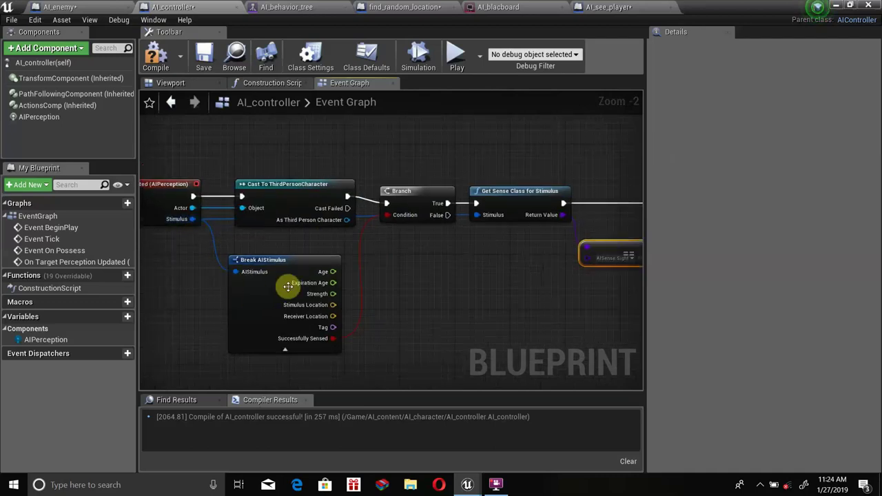
{"action": "key", "text": "f"}
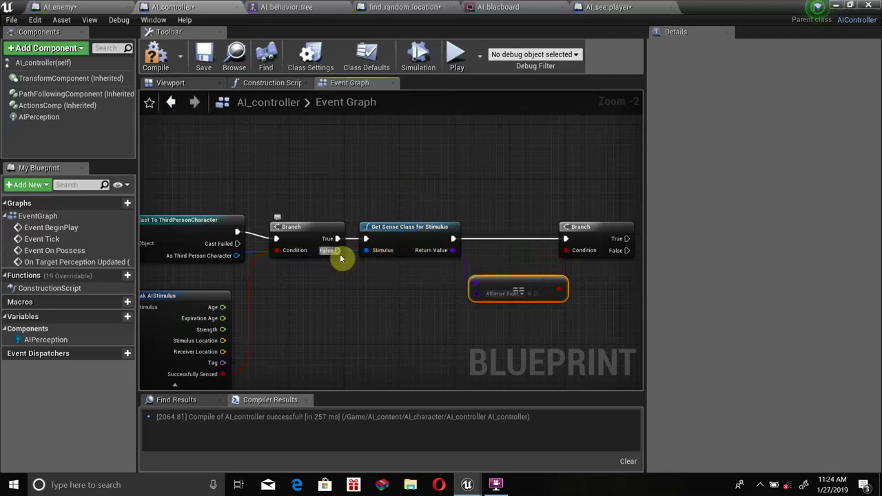
{"action": "right_click_drag", "start_coordinate": [452, 236], "coordinate": [299, 256]}
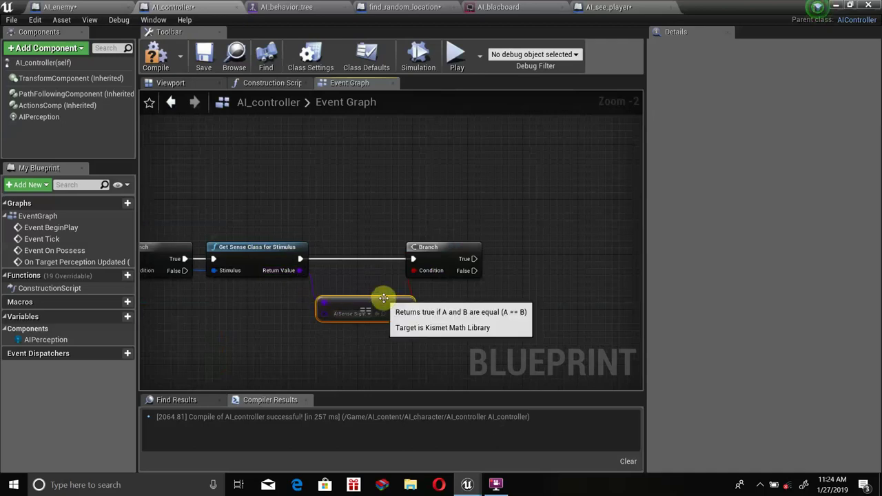
Delete the second Branch node fed by the AISense Sight comparison
{"action": "left_click", "coordinate": [354, 316]}
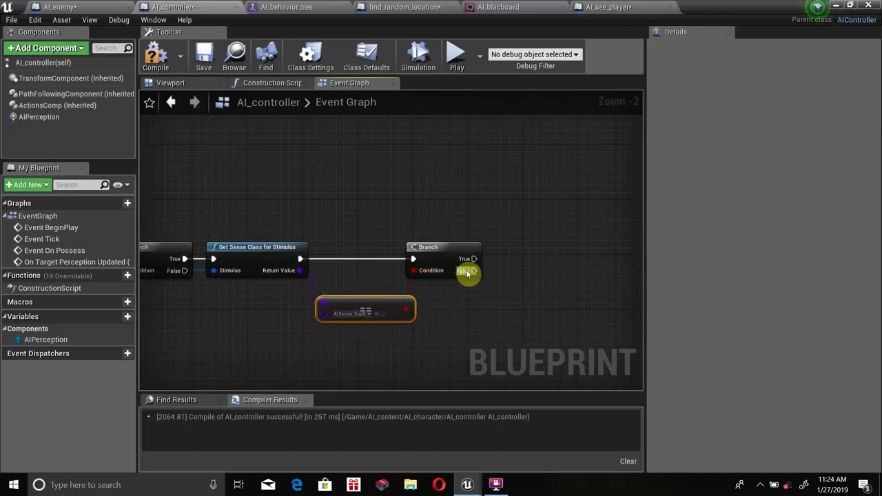
{"action": "left_click_drag", "start_coordinate": [475, 259], "coordinate": [560, 201]}
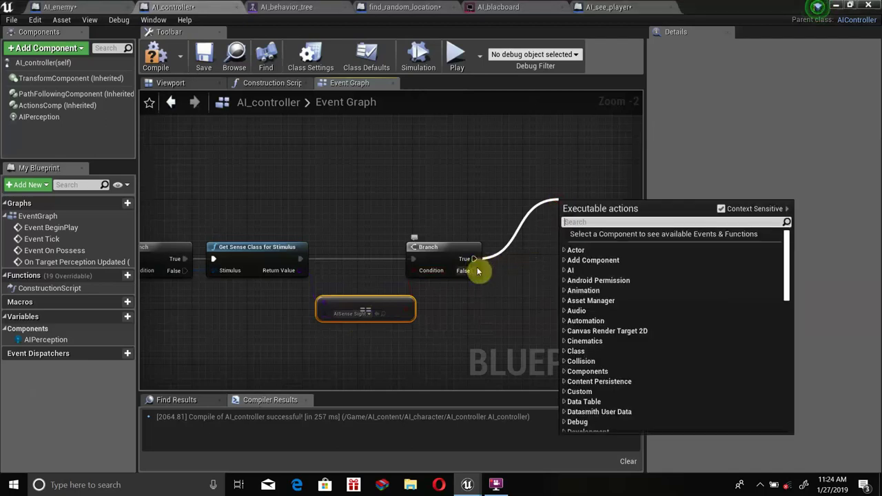
{"action": "left_click_drag", "start_coordinate": [470, 272], "coordinate": [528, 345]}
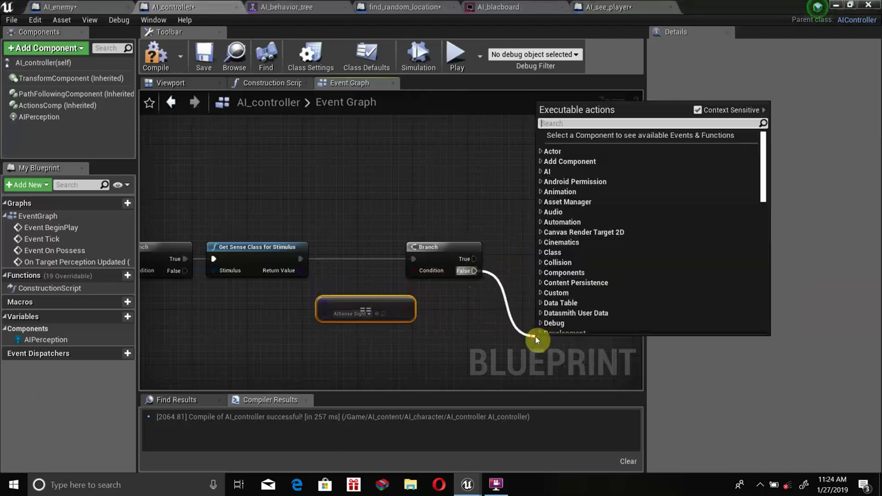
{"action": "left_click", "coordinate": [452, 259]}
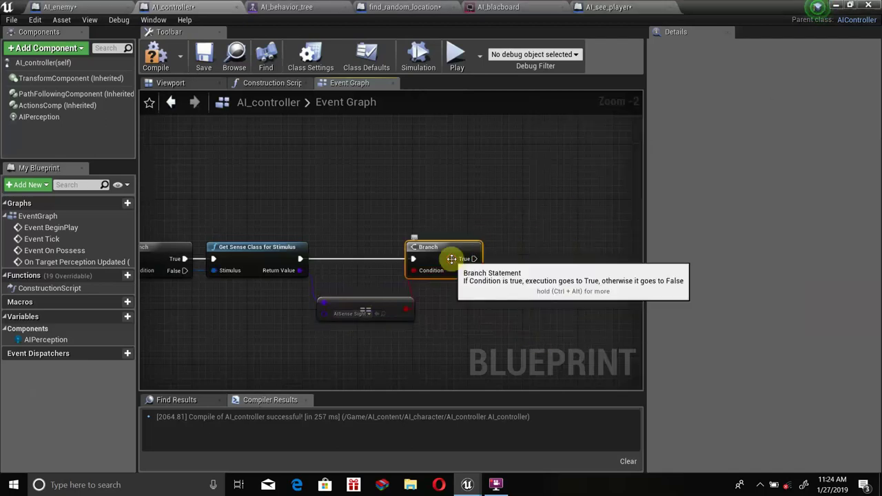
{"action": "key", "text": "Delete"}
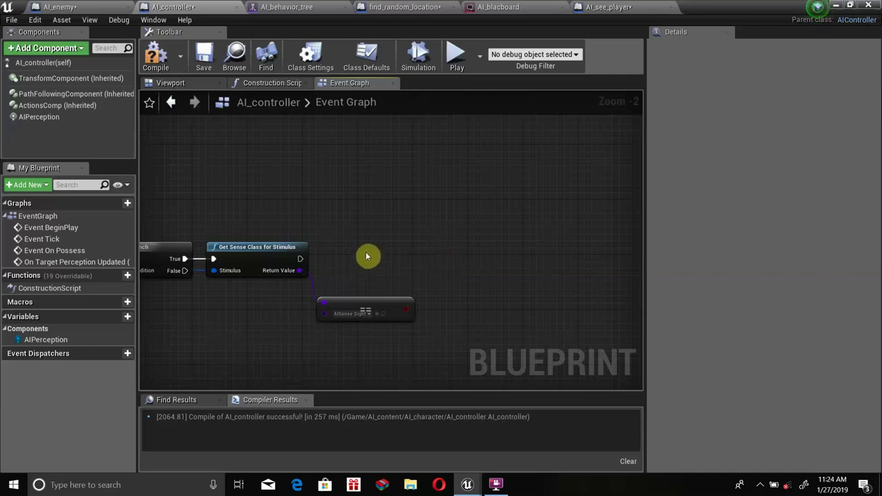
Search 'set value' from the comparison's Boolean result, then cancel without adding a node
{"action": "scroll", "coordinate": [375, 292], "scroll_direction": "up", "scroll_amount": 2}
{"action": "right_click_drag", "start_coordinate": [375, 291], "coordinate": [338, 305]}
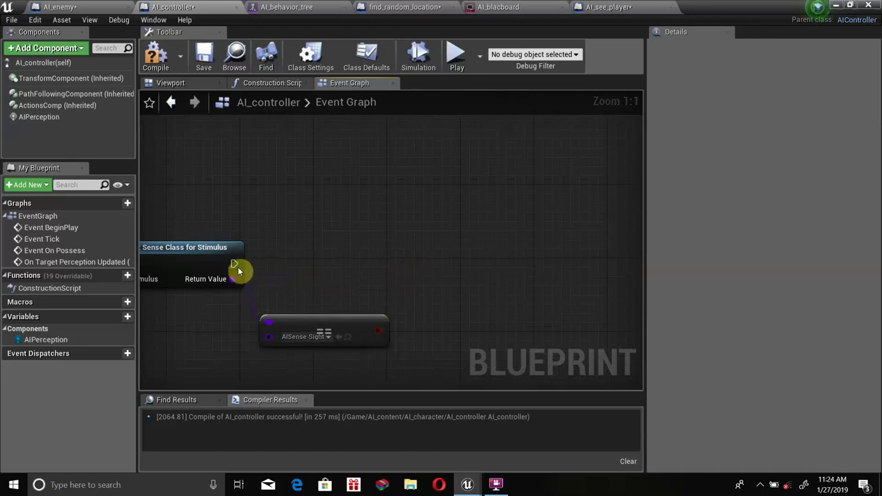
{"action": "left_click_drag", "start_coordinate": [378, 331], "coordinate": [430, 272]}
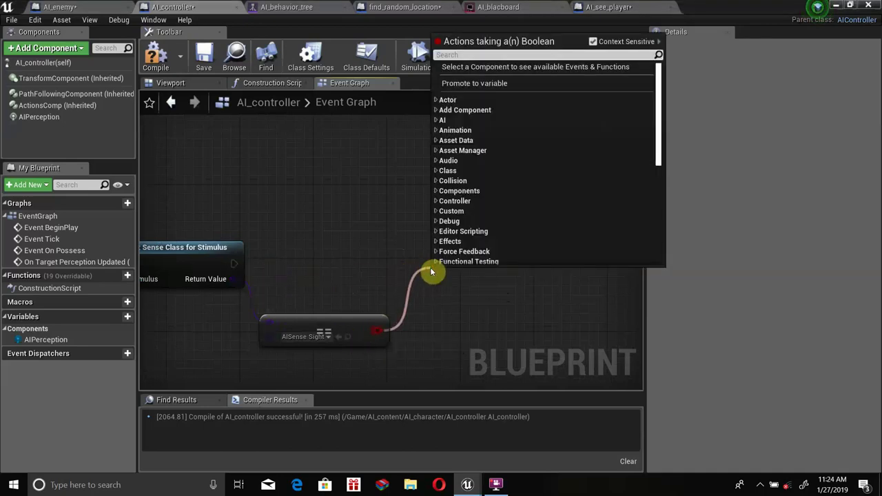
{"action": "type", "text": "set value"}
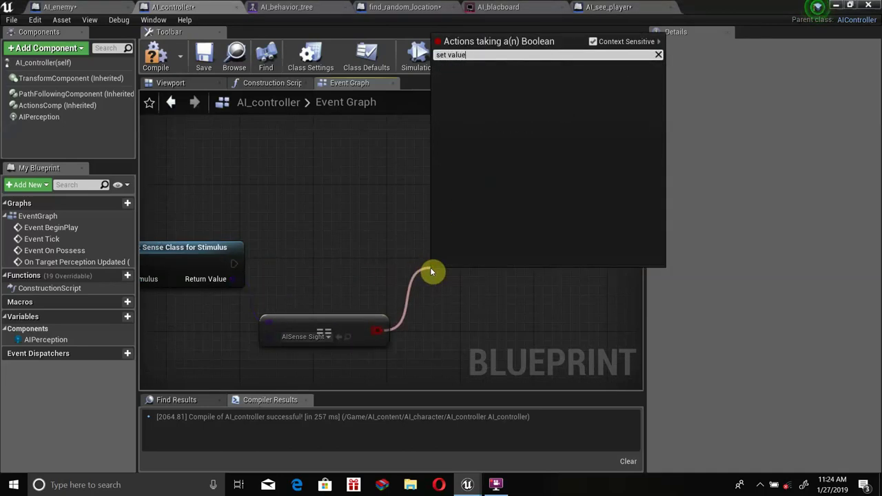
{"action": "key", "text": "BackSpace"}
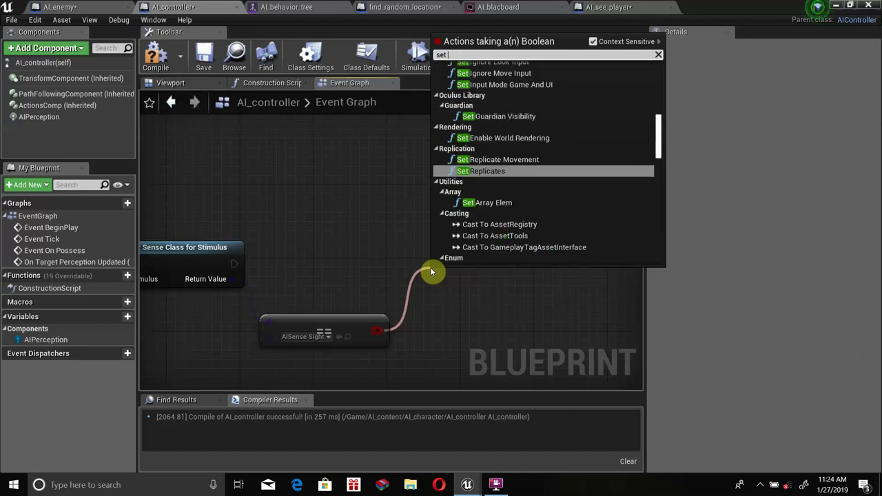
{"action": "left_click", "coordinate": [318, 259]}
Pan and zoom around the Event Graph to survey nodes near Get Sense Class for Stimulus
{"action": "right_click_drag", "start_coordinate": [347, 294], "coordinate": [469, 218]}
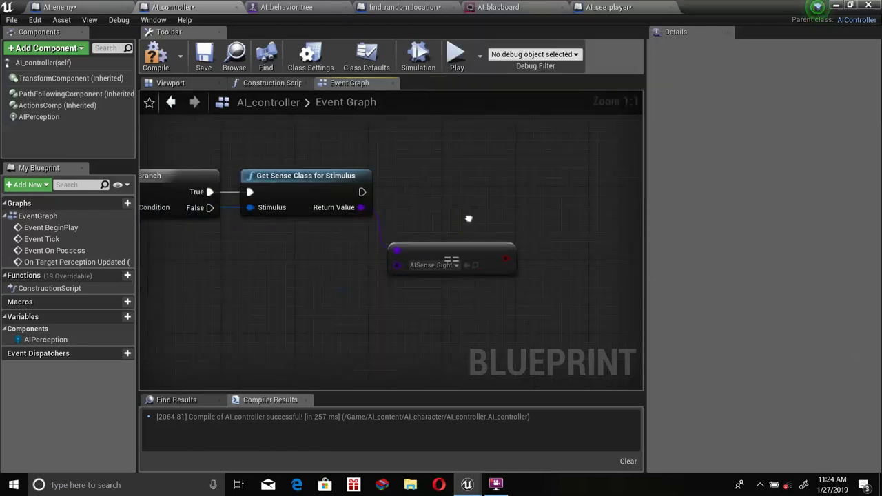
{"action": "scroll", "coordinate": [458, 226], "scroll_direction": "down", "scroll_amount": 1}
{"action": "scroll", "coordinate": [400, 231], "scroll_direction": "down", "scroll_amount": 2}
{"action": "scroll", "coordinate": [393, 230], "scroll_direction": "down", "scroll_amount": 3}
{"action": "scroll", "coordinate": [393, 230], "scroll_direction": "up", "scroll_amount": 3}
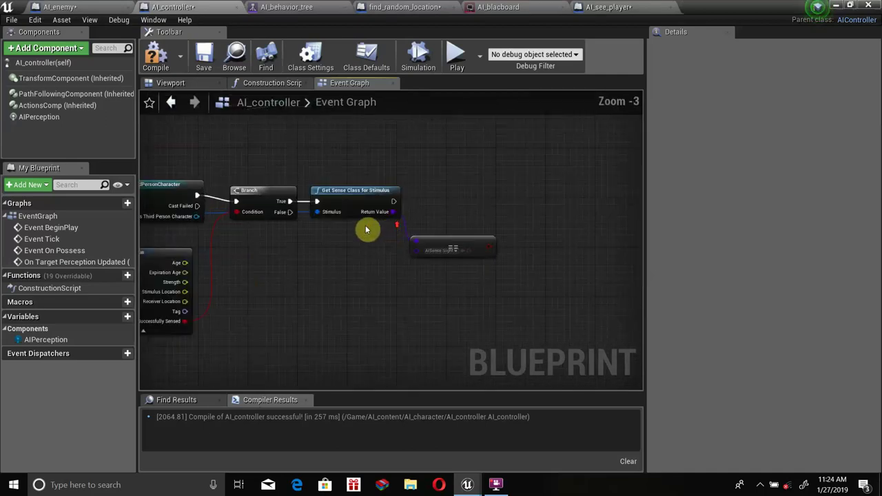
{"action": "scroll", "coordinate": [366, 230], "scroll_direction": "up", "scroll_amount": 1}
{"action": "scroll", "coordinate": [310, 269], "scroll_direction": "up", "scroll_amount": 1}
{"action": "scroll", "coordinate": [296, 276], "scroll_direction": "up", "scroll_amount": 1}
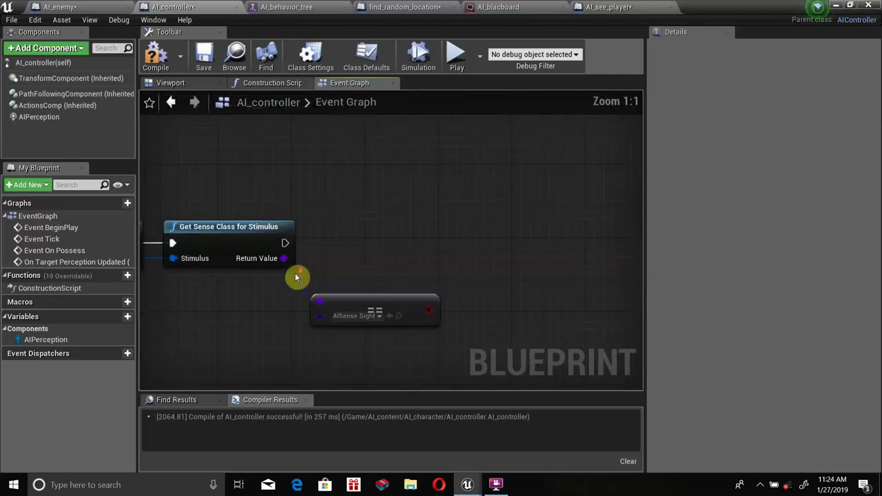
{"action": "scroll", "coordinate": [296, 277], "scroll_direction": "down", "scroll_amount": 5}
{"action": "scroll", "coordinate": [296, 277], "scroll_direction": "down", "scroll_amount": 1}
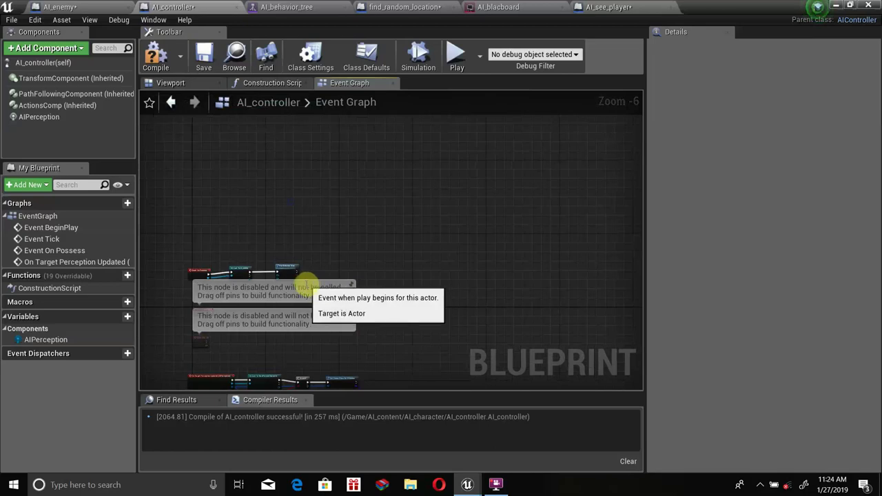
{"action": "scroll", "coordinate": [294, 295], "scroll_direction": "up", "scroll_amount": 4}
{"action": "scroll", "coordinate": [283, 288], "scroll_direction": "down", "scroll_amount": 1}
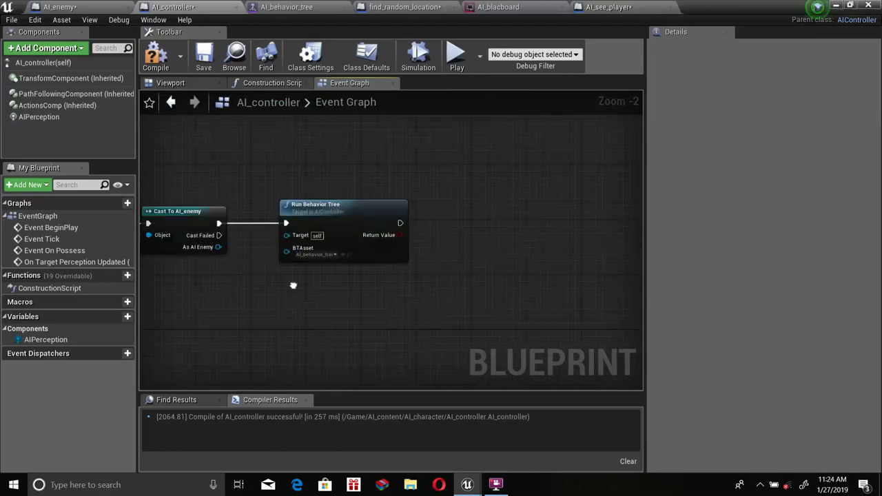
{"action": "scroll", "coordinate": [350, 285], "scroll_direction": "down", "scroll_amount": 3}
{"action": "scroll", "coordinate": [386, 317], "scroll_direction": "up", "scroll_amount": 3}
{"action": "mouse_move", "coordinate": [386, 317]}
{"action": "right_mouse_down"}
{"action": "mouse_move", "coordinate": [404, 241]}
{"action": "mouse_move", "coordinate": [268, 240]}
{"action": "right_mouse_up"}
{"action": "scroll", "coordinate": [404, 241], "scroll_direction": "up", "scroll_amount": 3}
{"action": "scroll", "coordinate": [268, 240], "scroll_direction": "down", "scroll_amount": 1}
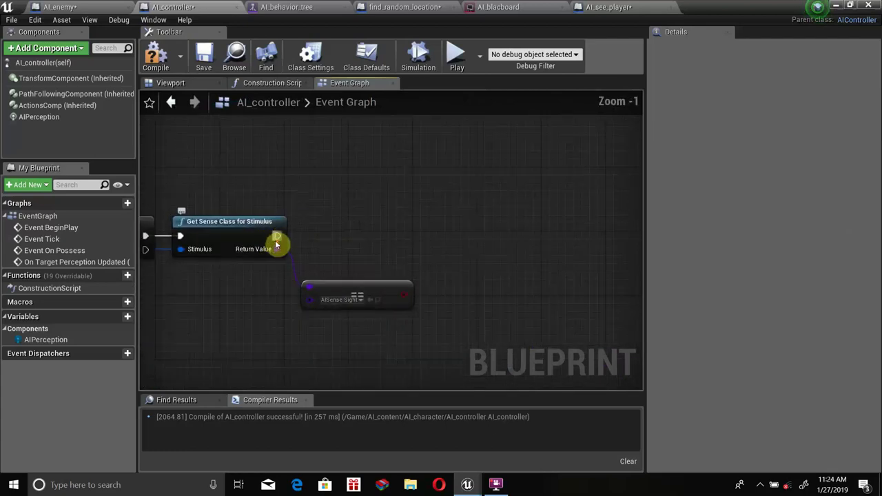
{"action": "scroll", "coordinate": [278, 244], "scroll_direction": "down", "scroll_amount": 1}
{"action": "scroll", "coordinate": [281, 237], "scroll_direction": "up", "scroll_amount": 2}
Search 'get bla' from Get Sense Class for Stimulus, then cancel and recentre the view
{"action": "left_click_drag", "start_coordinate": [279, 237], "coordinate": [342, 239]}
{"action": "type", "text": "get"}
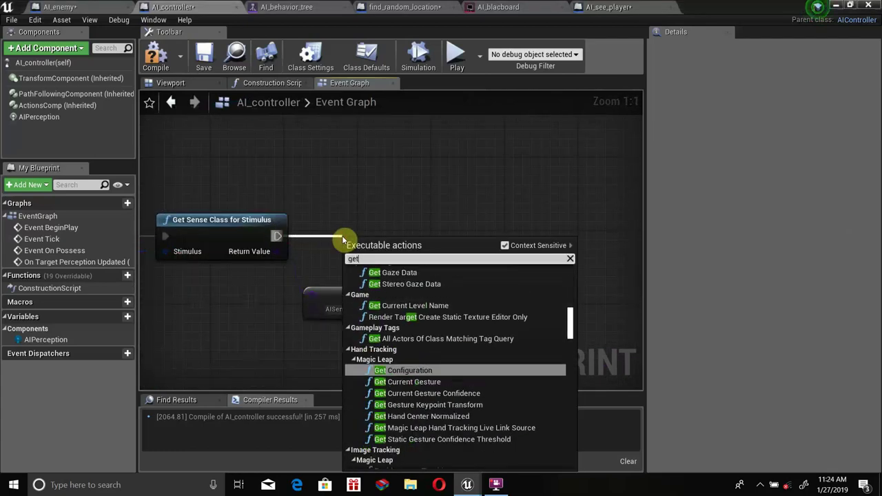
{"action": "type", "text": " bla"}
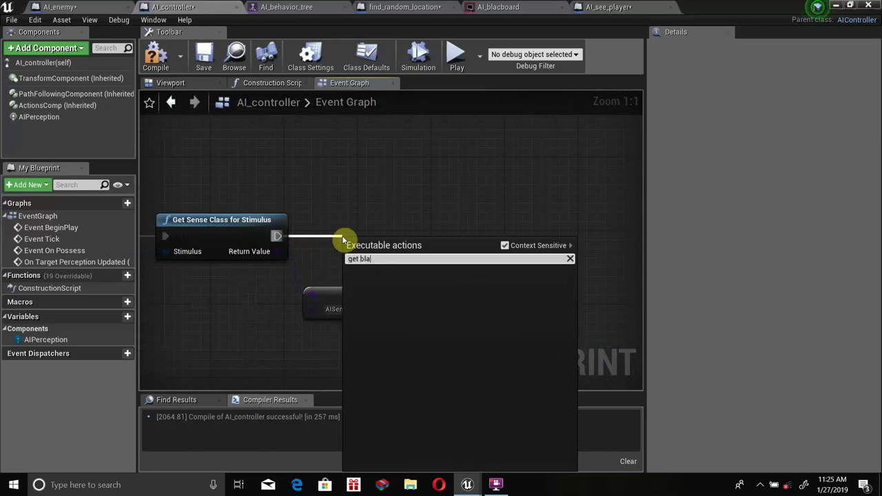
{"action": "left_click", "coordinate": [282, 307]}
{"action": "right_click_drag", "start_coordinate": [282, 308], "coordinate": [323, 232]}
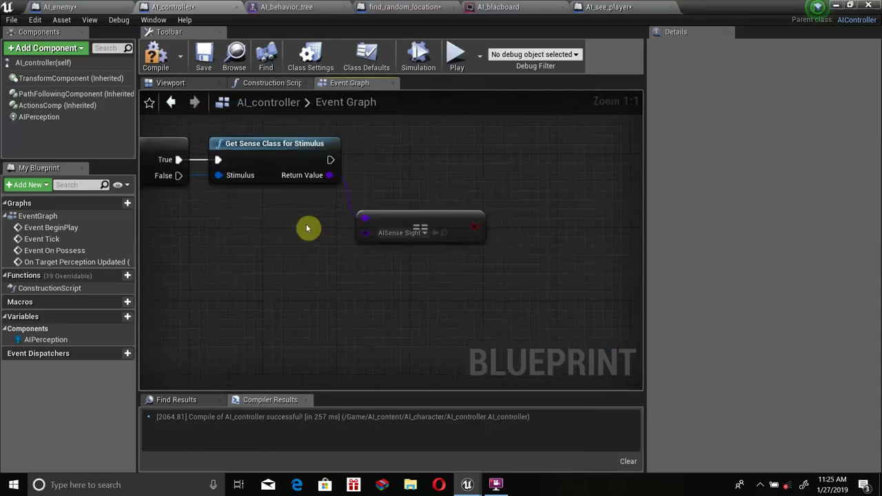
{"action": "right_click_drag", "start_coordinate": [360, 262], "coordinate": [386, 325]}
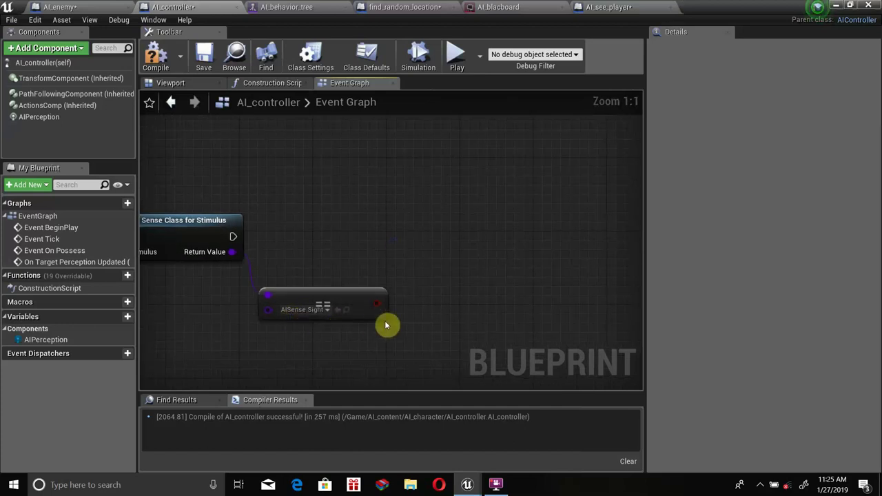
From the comparison result, disable Context Sensitive and add a Set Value as Bool node
{"action": "left_click_drag", "start_coordinate": [382, 310], "coordinate": [421, 210]}
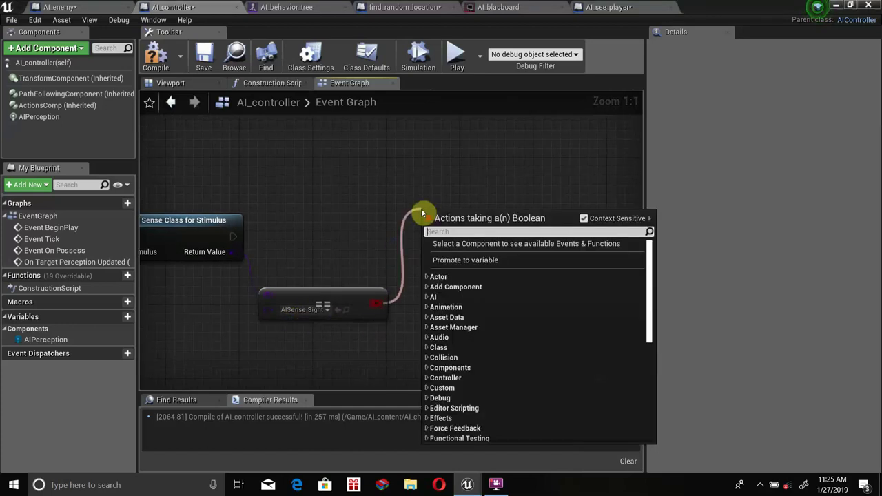
{"action": "left_click", "coordinate": [584, 219]}
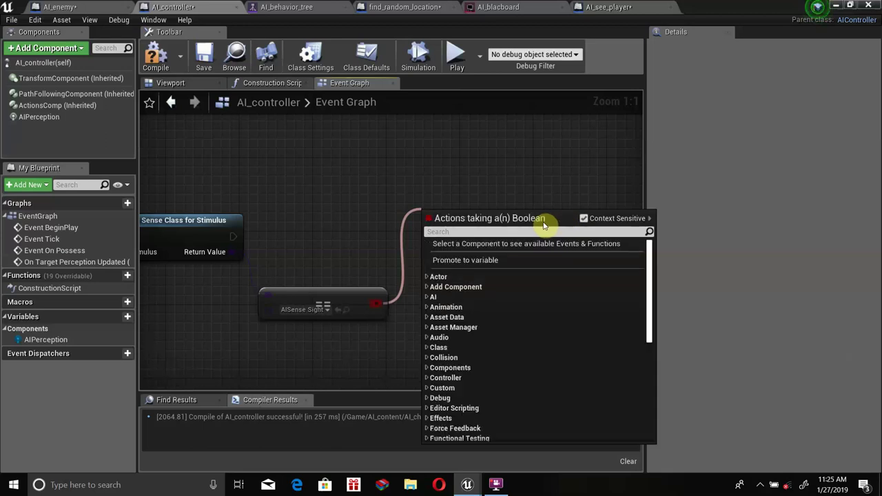
{"action": "left_click", "coordinate": [554, 231]}
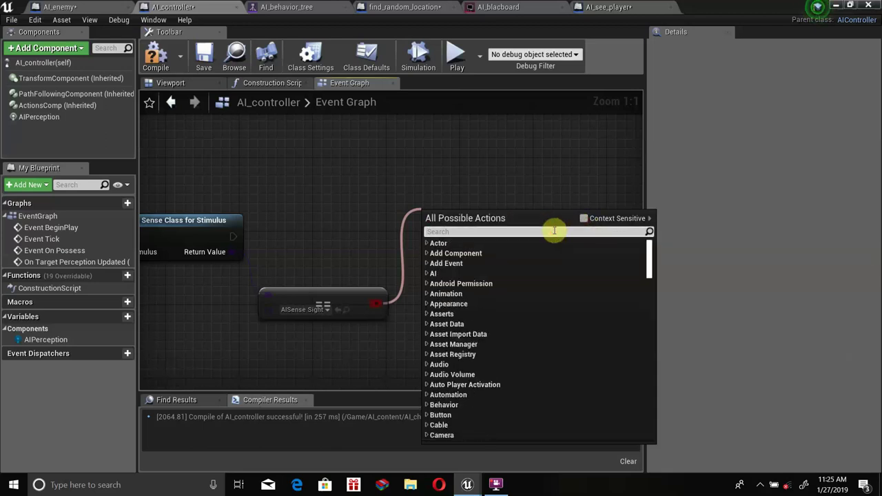
{"action": "type", "text": "set"}
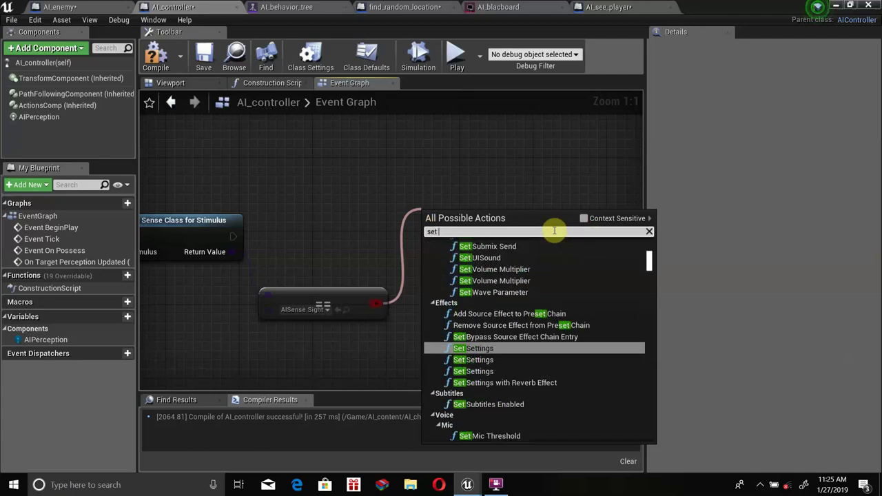
{"action": "type", "text": "value"}
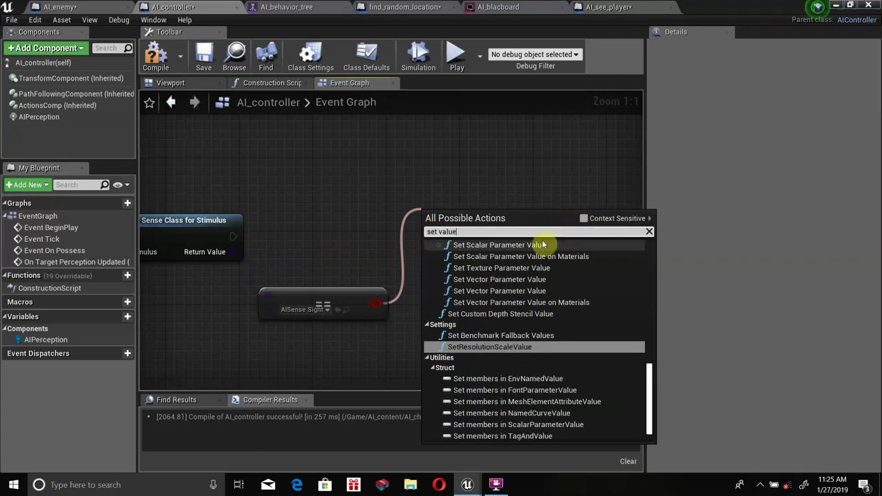
{"action": "type", "text": " as"}
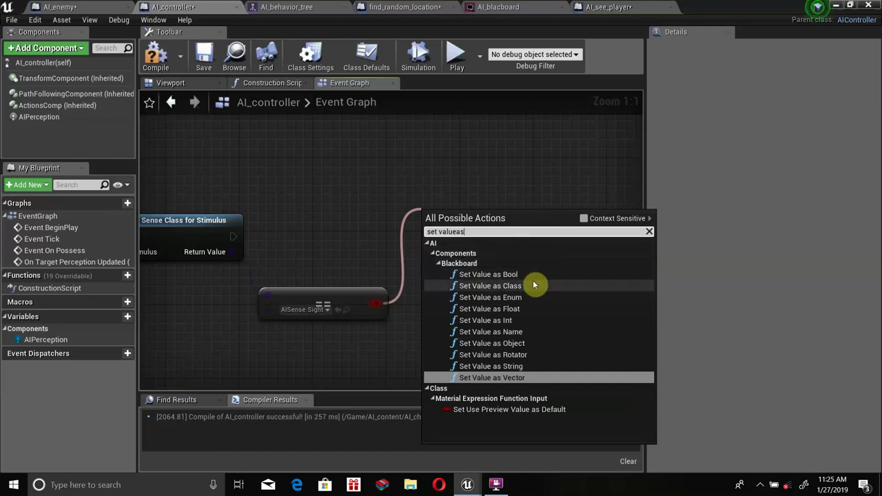
{"action": "left_click", "coordinate": [541, 278]}
Run Set Value as Bool after Get Sense Class for Stimulus and compile to check errors
{"action": "left_click_drag", "start_coordinate": [528, 228], "coordinate": [528, 210]}
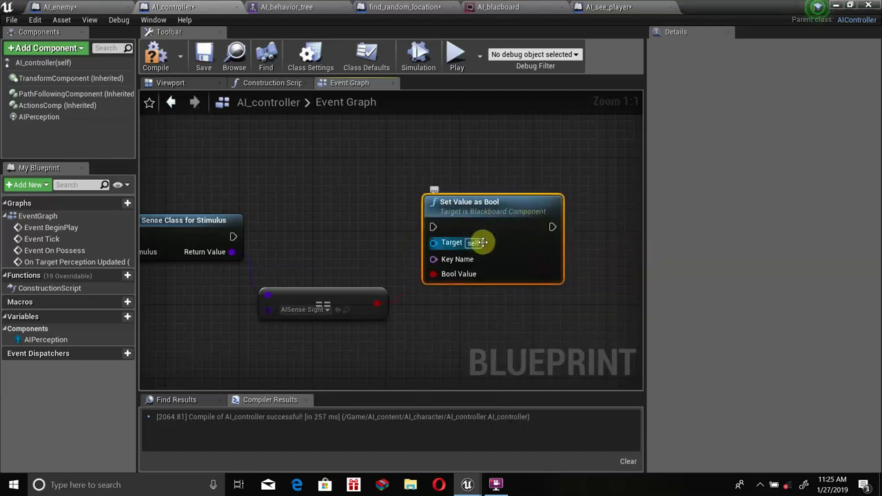
{"action": "left_click_drag", "start_coordinate": [435, 196], "coordinate": [444, 206]}
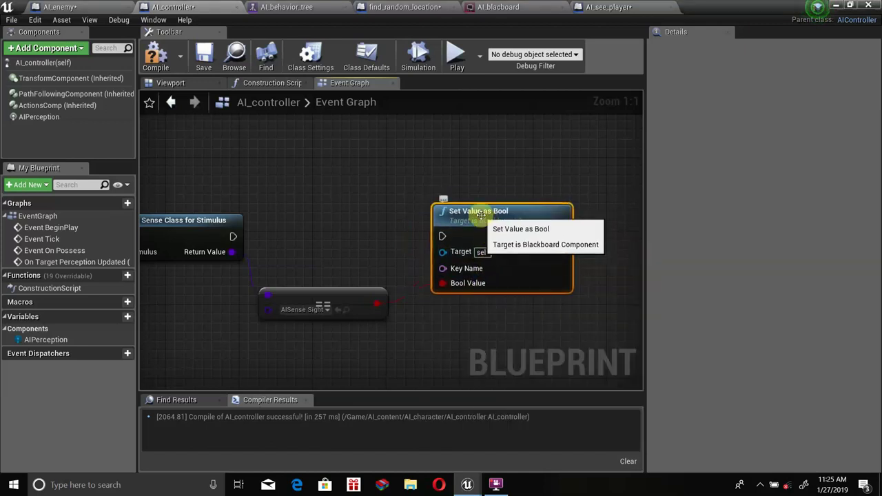
{"action": "left_click_drag", "start_coordinate": [231, 238], "coordinate": [442, 236]}
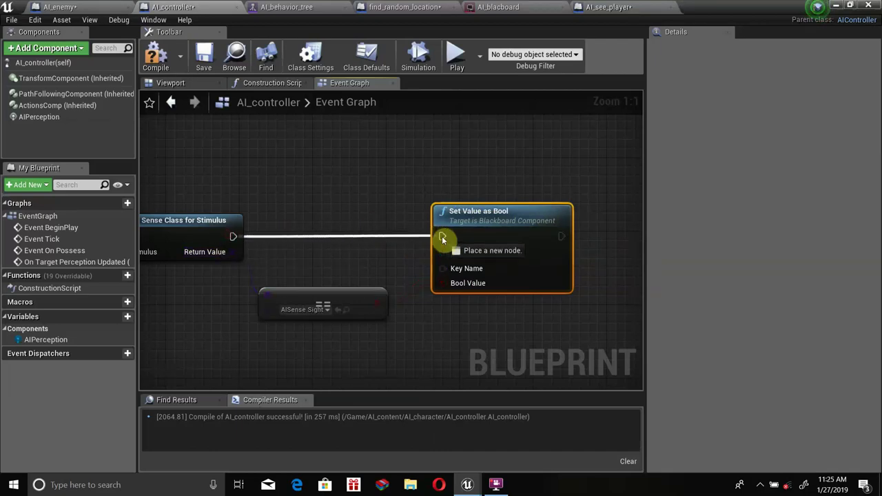
{"action": "left_click", "coordinate": [160, 60]}
{"action": "right_click_drag", "start_coordinate": [294, 162], "coordinate": [182, 151]}
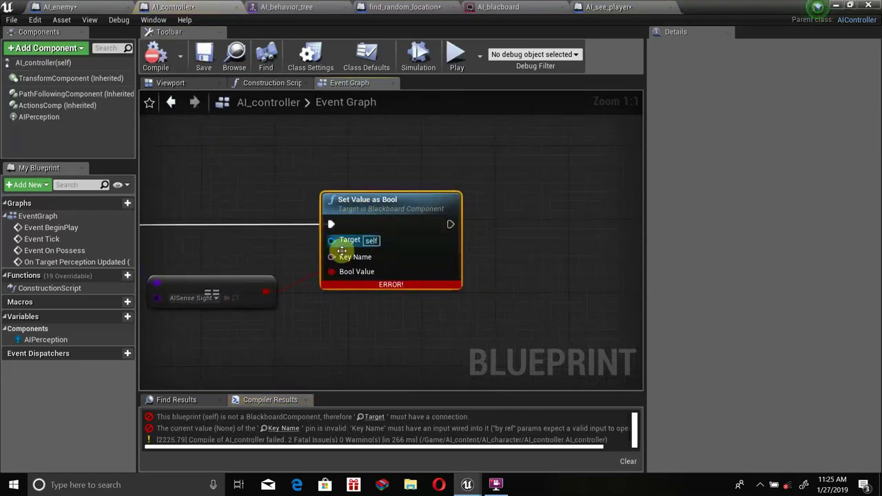
{"action": "right_click_drag", "start_coordinate": [262, 338], "coordinate": [403, 327]}
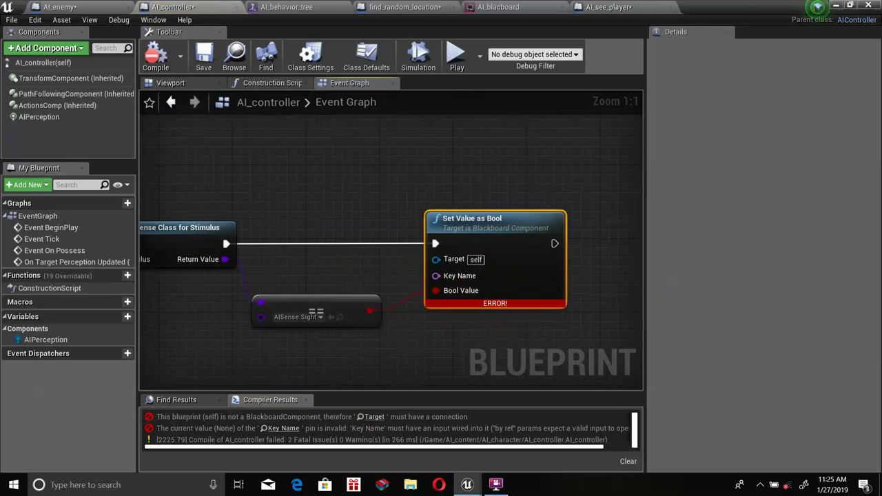
{"action": "right_click_drag", "start_coordinate": [382, 275], "coordinate": [421, 319]}
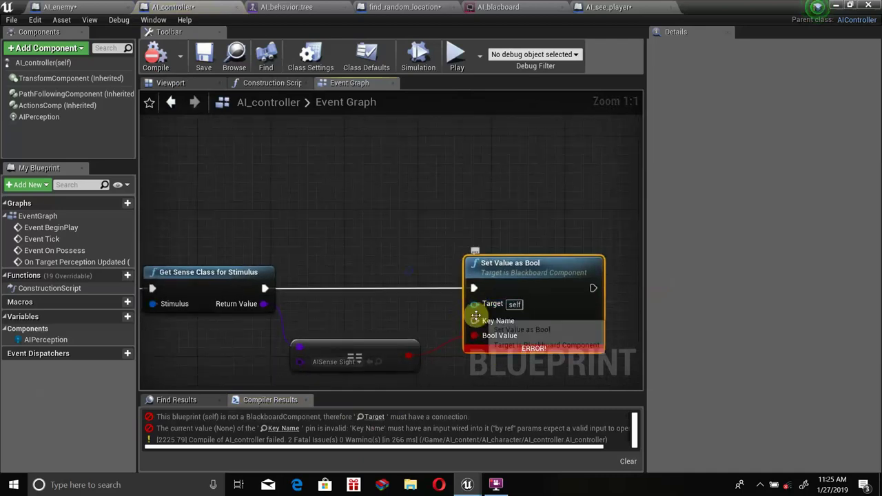
Add a Get AIController node from the Target pin and move it up-left
{"action": "left_click_drag", "start_coordinate": [475, 304], "coordinate": [398, 265]}
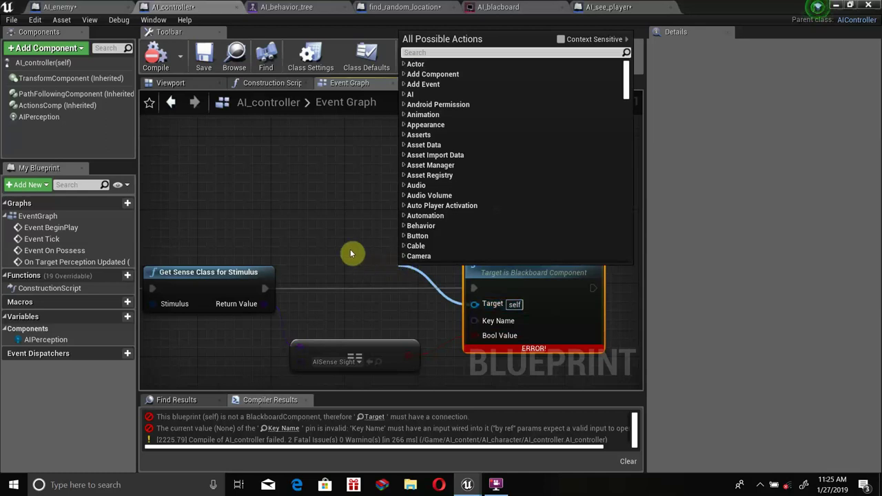
{"action": "left_click", "coordinate": [351, 254]}
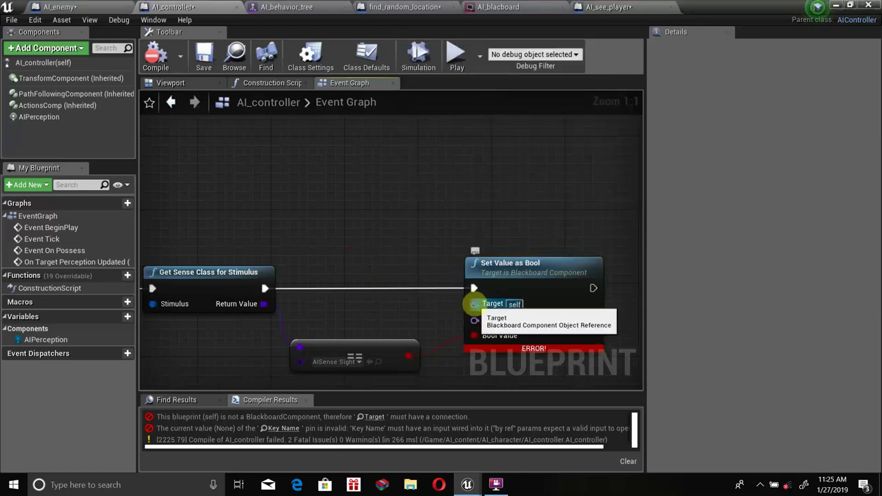
{"action": "left_click_drag", "start_coordinate": [475, 304], "coordinate": [412, 257]}
{"action": "type", "text": "a con"}
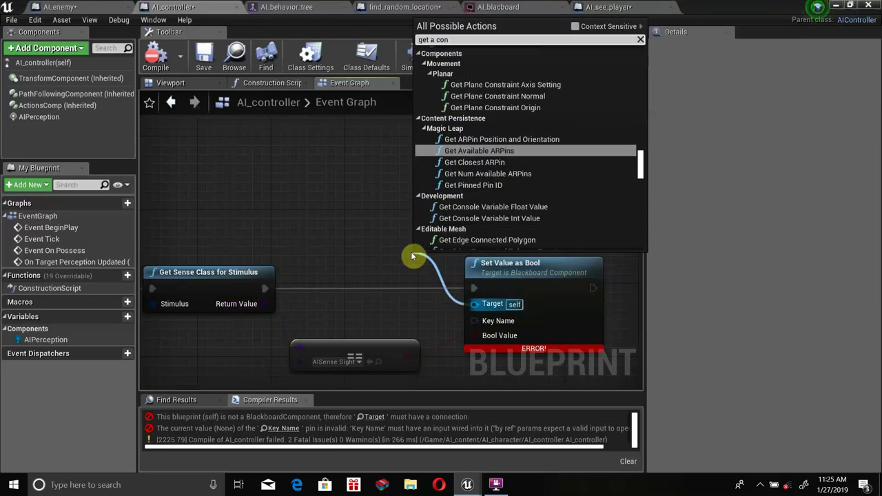
{"action": "type", "text": "trol"}
{"action": "key", "text": "Return"}
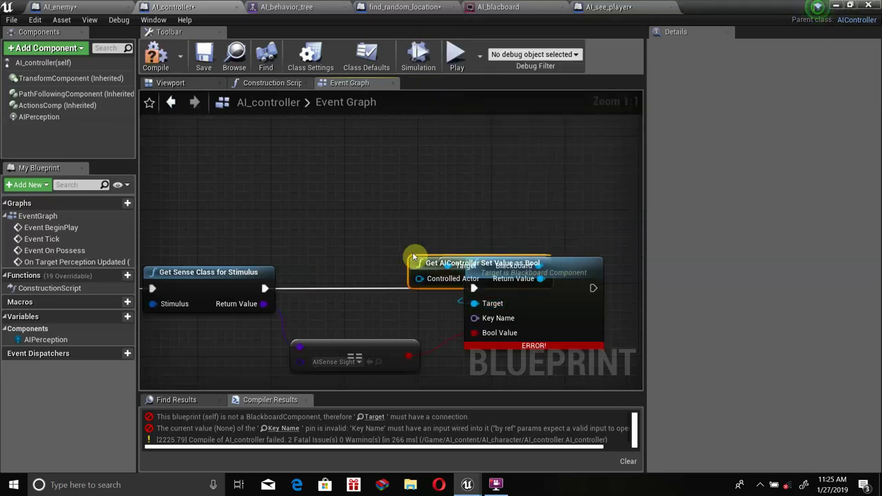
{"action": "left_click_drag", "start_coordinate": [414, 257], "coordinate": [303, 212]}
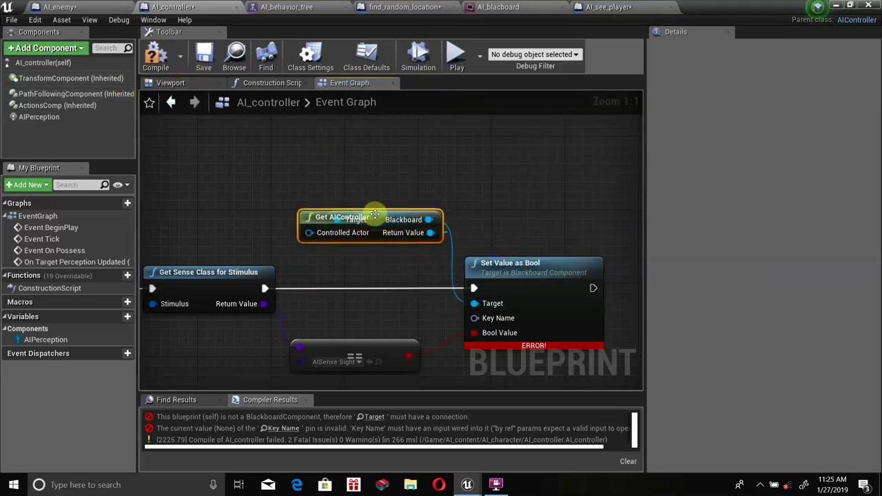
{"action": "left_click_drag", "start_coordinate": [375, 214], "coordinate": [338, 195]}
{"action": "mouse_move", "coordinate": [276, 195]}
{"action": "left_mouse_down"}
{"action": "mouse_move", "coordinate": [229, 198]}
{"action": "mouse_move", "coordinate": [166, 163]}
{"action": "mouse_move", "coordinate": [301, 200]}
{"action": "left_mouse_up"}
Recompile, then add a Make Literal Name node wired to Set Value as Bool's Key Name
{"action": "left_click", "coordinate": [156, 55]}
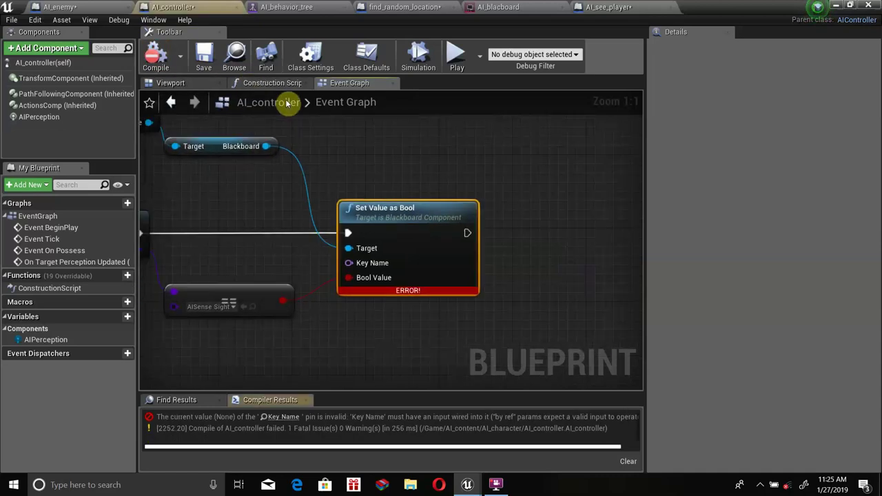
{"action": "right_click_drag", "start_coordinate": [333, 257], "coordinate": [403, 274]}
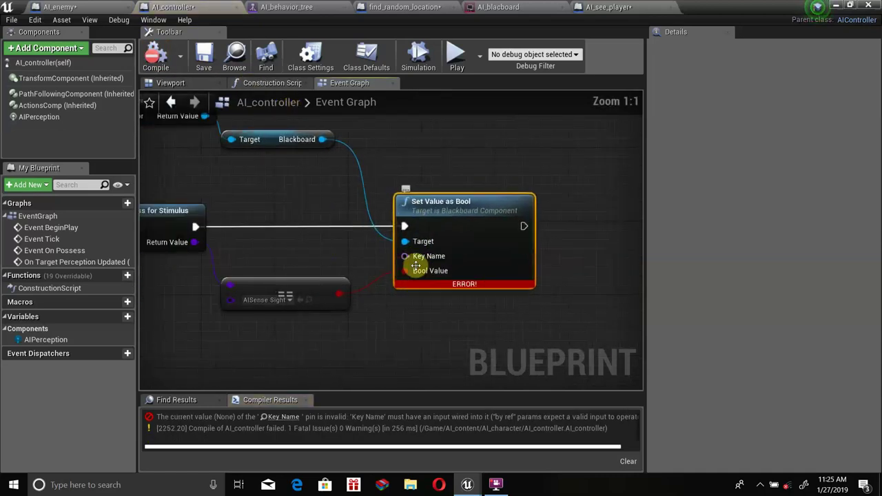
{"action": "left_click_drag", "start_coordinate": [405, 256], "coordinate": [283, 355]}
{"action": "type", "text": "literla"}
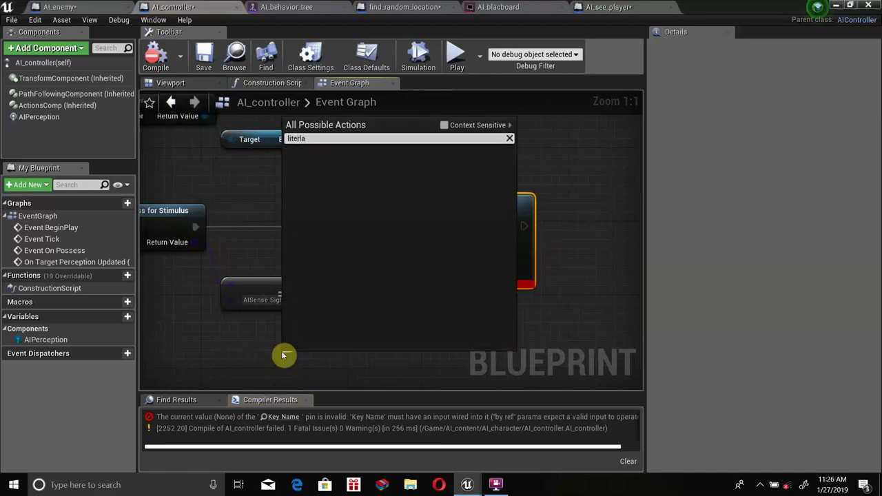
{"action": "key", "text": "BackSpace"}
{"action": "key", "text": "BackSpace"}
{"action": "type", "text": "al name"}
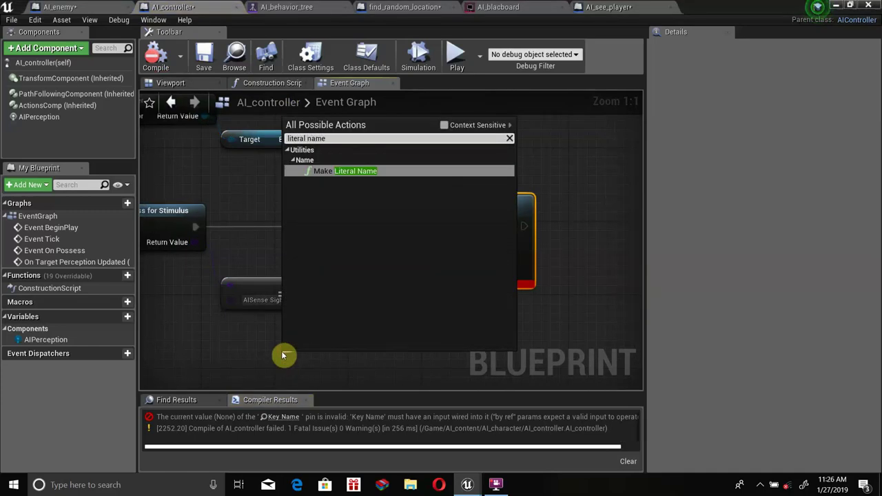
{"action": "key", "text": "Return"}
{"action": "left_click_drag", "start_coordinate": [304, 358], "coordinate": [266, 330]}
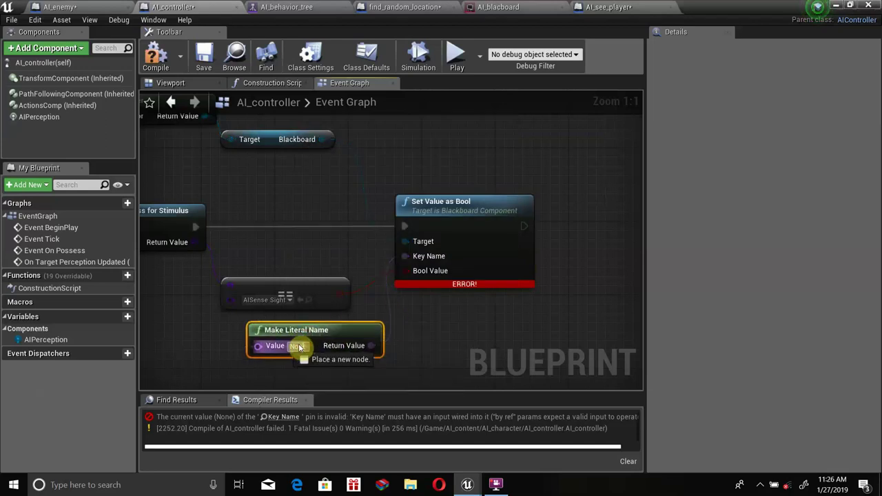
Look up the 'Is see Player???' key name in the AI_blackboard tab
{"action": "left_click", "coordinate": [302, 347]}
{"action": "type", "text": "Is"}
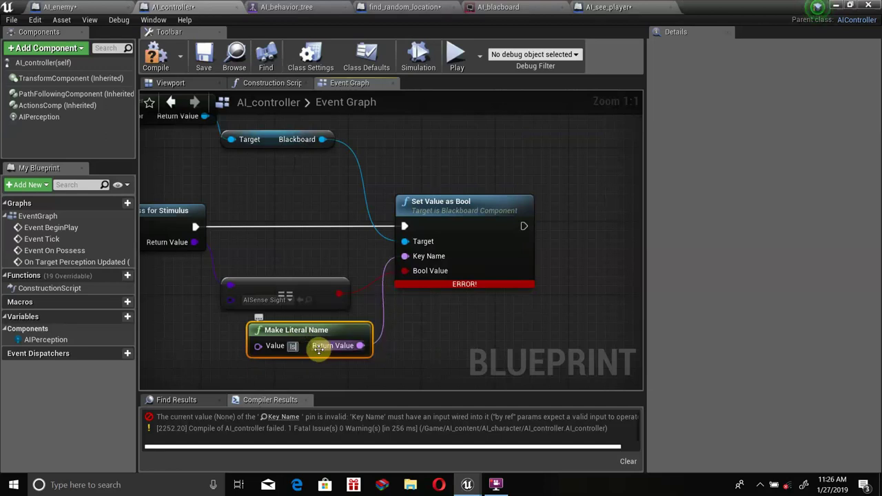
{"action": "left_click", "coordinate": [499, 7]}
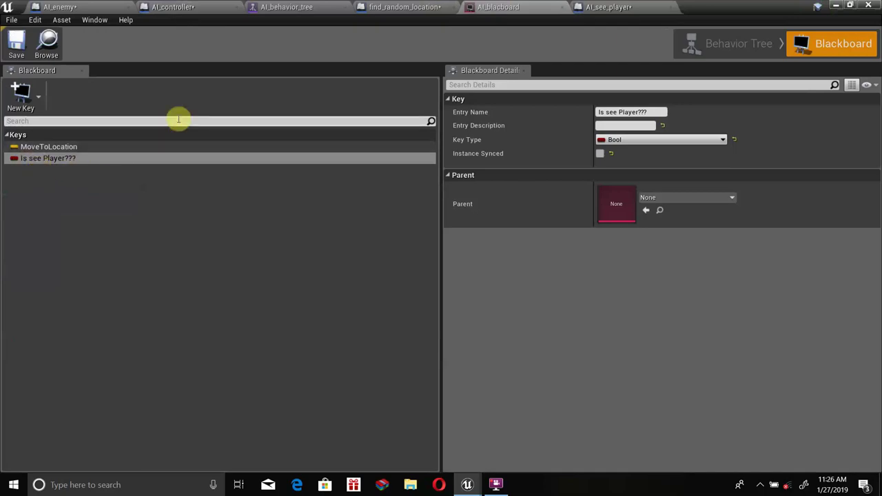
{"action": "left_click", "coordinate": [249, 8]}
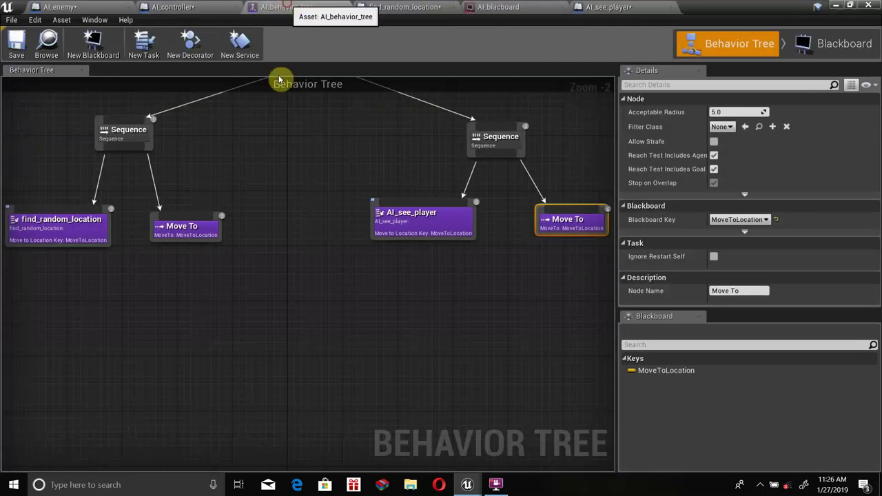
{"action": "left_click", "coordinate": [168, 6]}
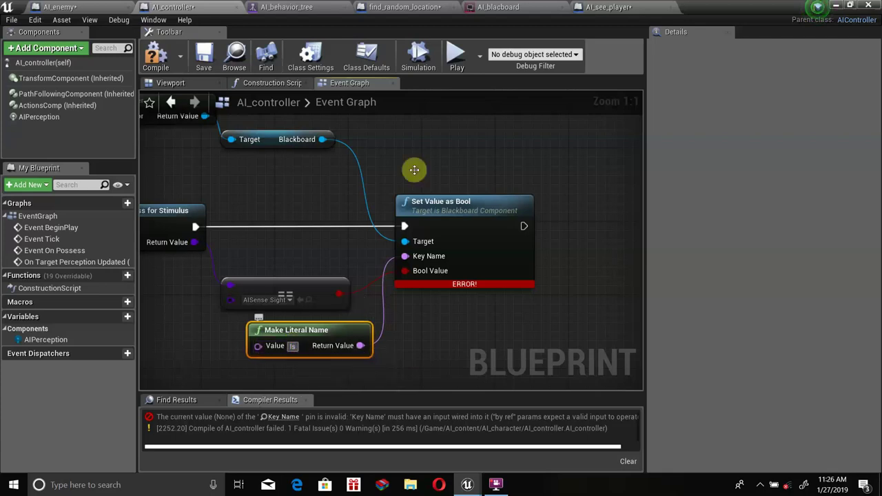
{"action": "left_click", "coordinate": [513, 7]}
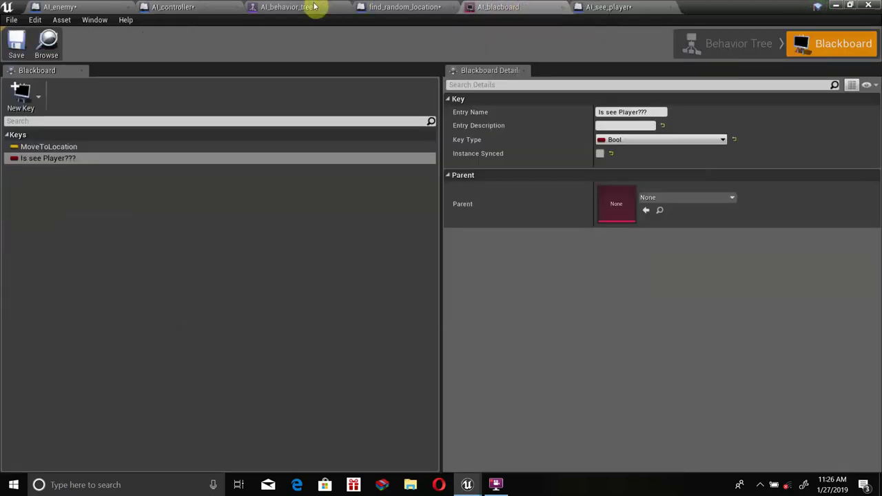
{"action": "double_click", "coordinate": [63, 158]}
{"action": "left_click", "coordinate": [204, 194]}
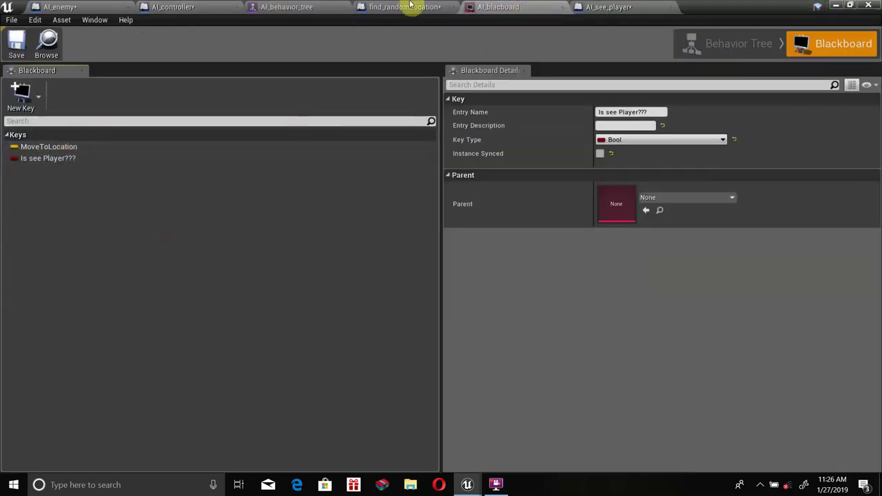
{"action": "left_click", "coordinate": [412, 7]}
{"action": "left_click", "coordinate": [300, 7]}
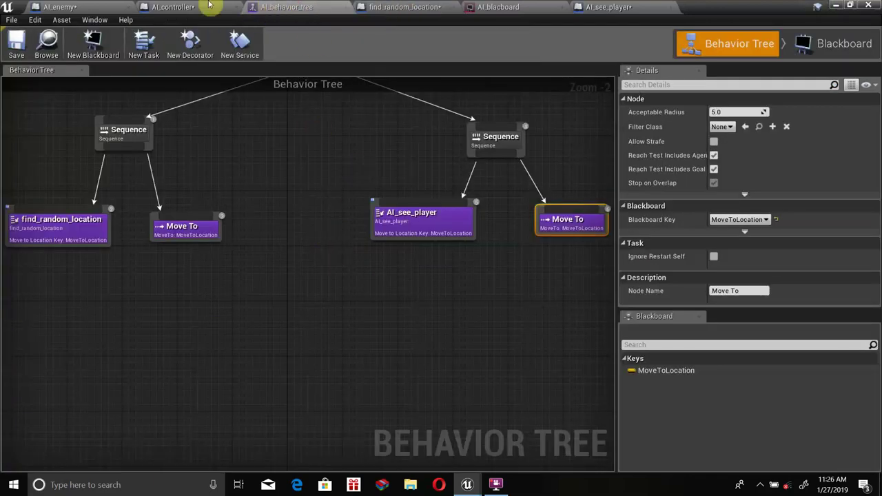
{"action": "left_click", "coordinate": [165, 7]}
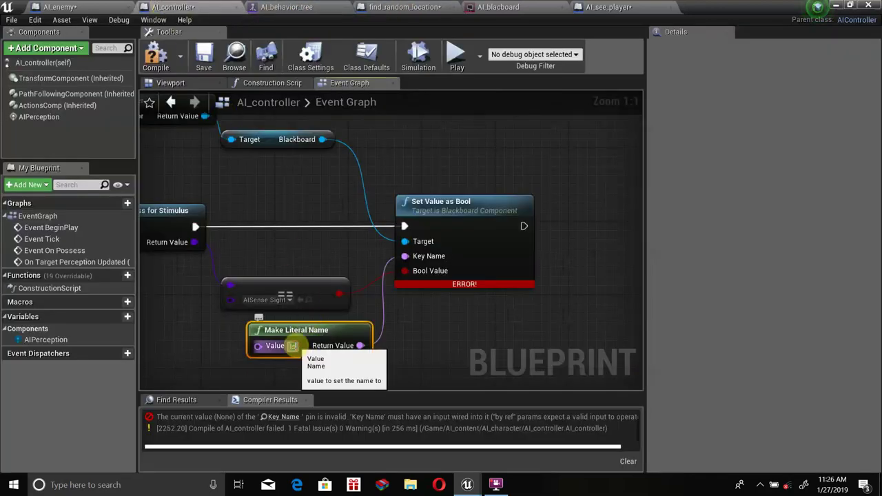
Enter 'Is see Player???' as the literal name value and compile AI_controller
{"action": "left_click", "coordinate": [293, 345]}
{"action": "type", "text": "Is see Player???"}
{"action": "left_click", "coordinate": [283, 381]}
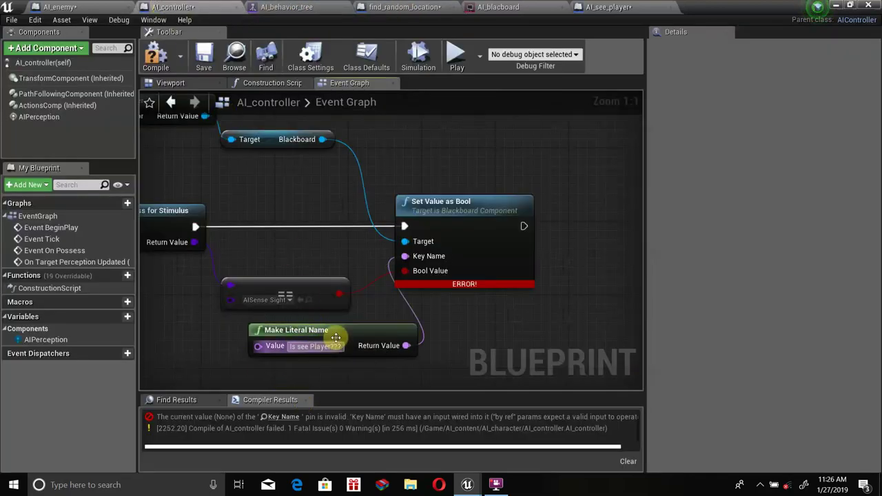
{"action": "left_click_drag", "start_coordinate": [336, 337], "coordinate": [306, 337]}
{"action": "left_click", "coordinate": [158, 67]}
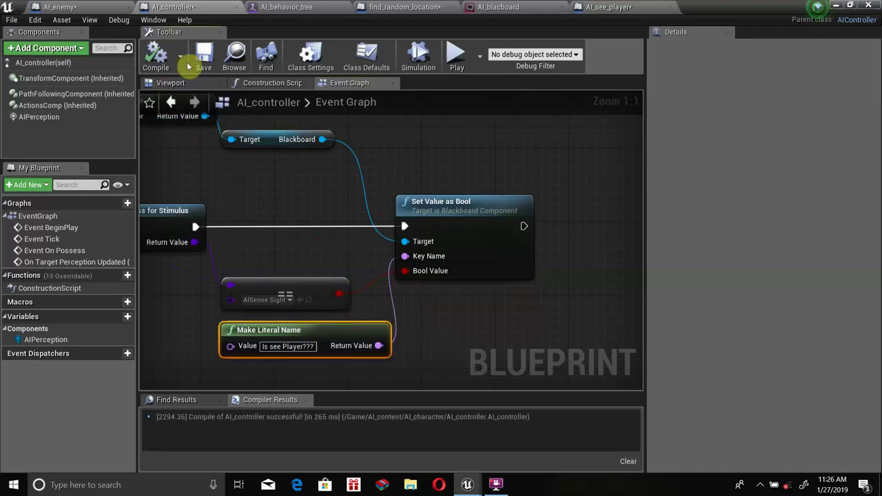
Add a Get Blackboard node from Get AIController's Return Value
{"action": "right_click_drag", "start_coordinate": [275, 225], "coordinate": [338, 315]}
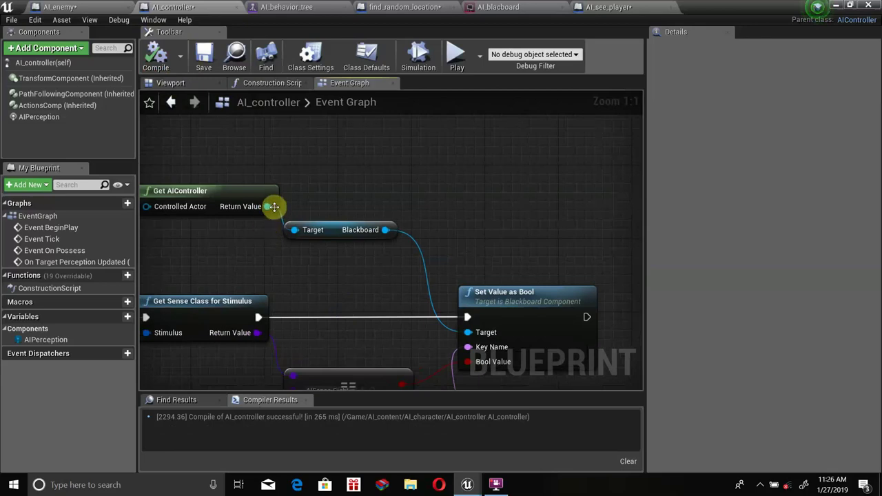
{"action": "left_click_drag", "start_coordinate": [275, 207], "coordinate": [341, 210]}
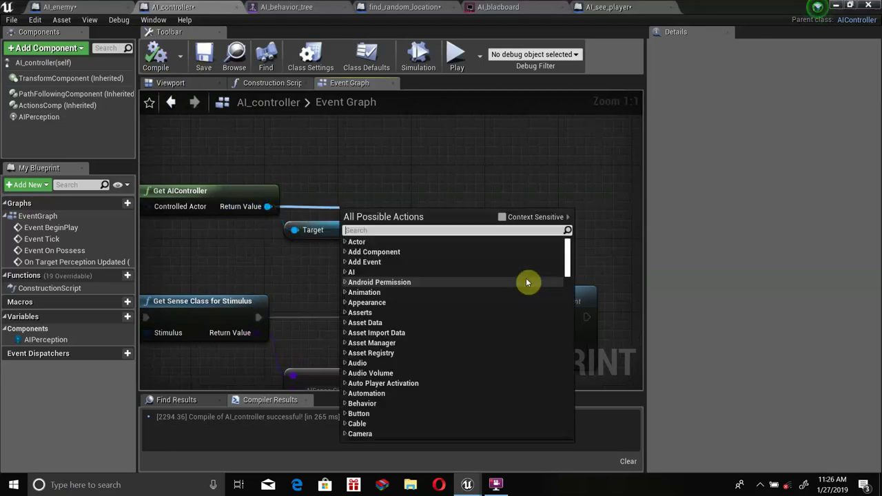
{"action": "type", "text": "et"}
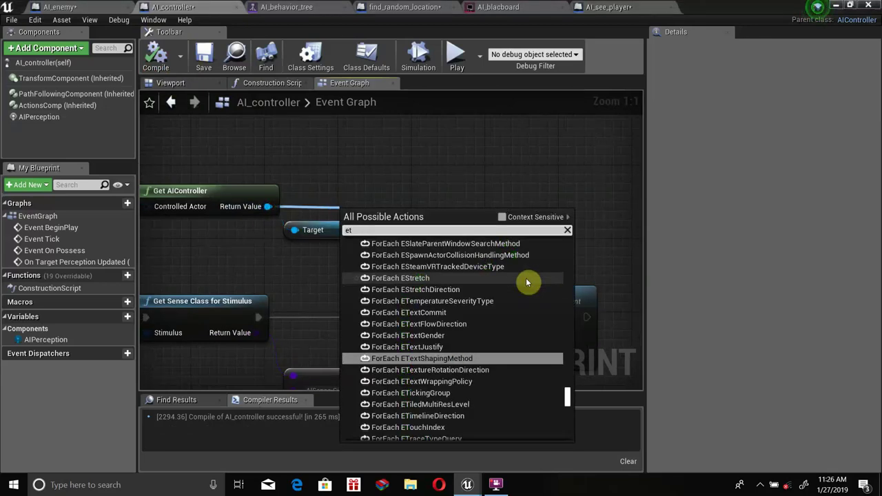
{"action": "key", "text": "BackSpace"}
{"action": "key", "text": "BackSpace"}
{"action": "type", "text": "get b"}
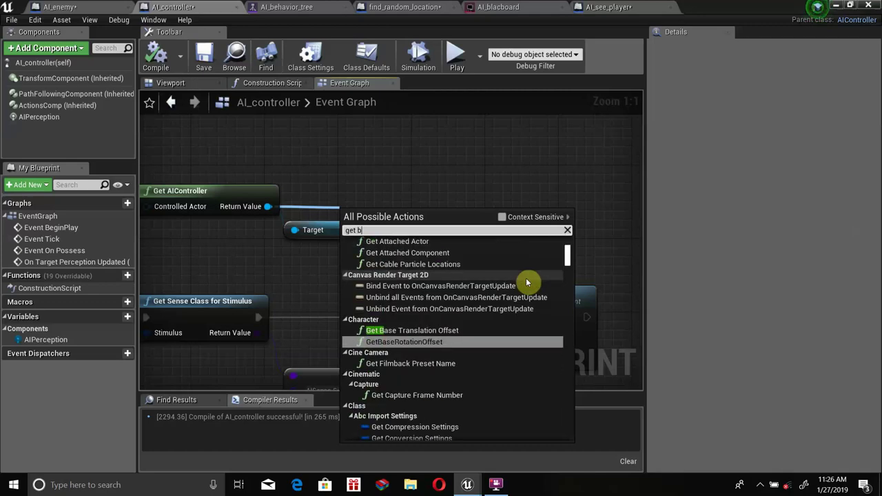
{"action": "type", "text": "lack"}
{"action": "key", "text": "Return"}
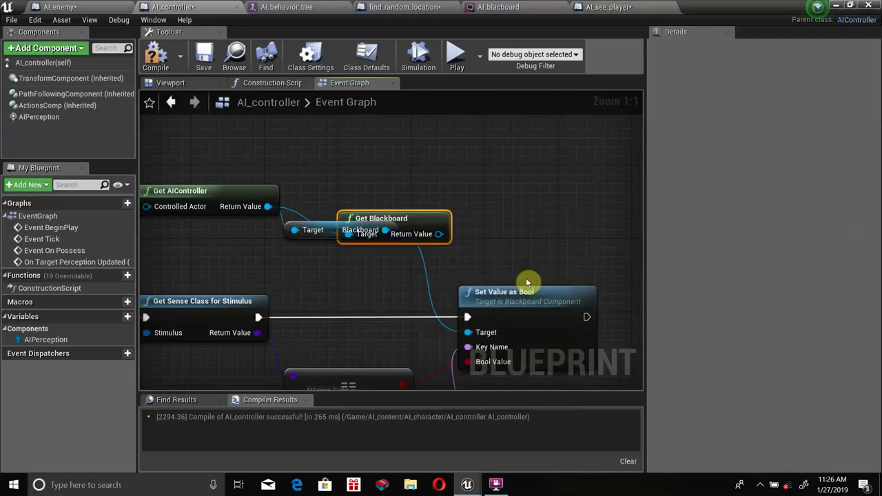
Delete the old Blackboard node, wire Get Blackboard into Set Value as Bool's Target, and compile
{"action": "left_click_drag", "start_coordinate": [317, 235], "coordinate": [315, 275]}
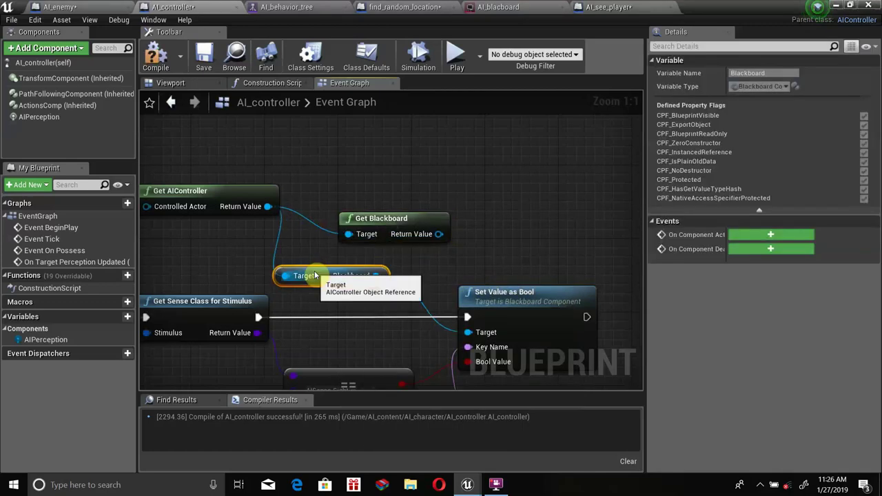
{"action": "key", "text": "Delete"}
{"action": "left_click_drag", "start_coordinate": [439, 234], "coordinate": [469, 332]}
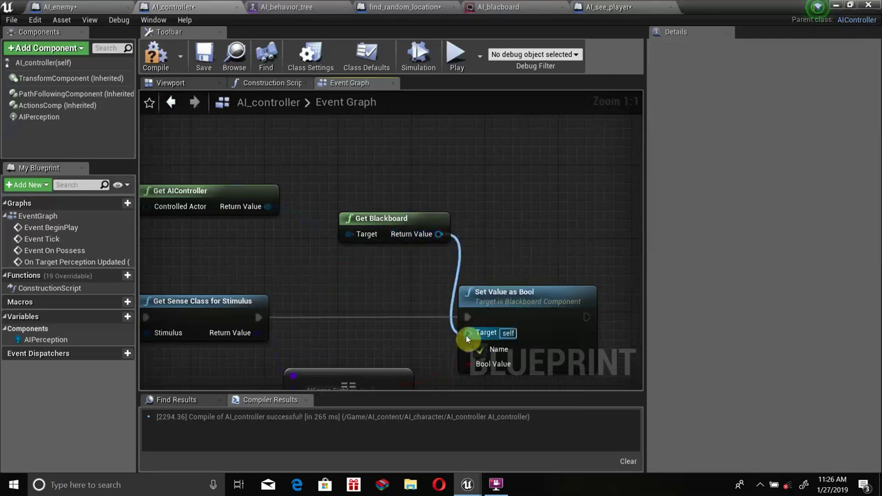
{"action": "left_click_drag", "start_coordinate": [386, 219], "coordinate": [321, 246]}
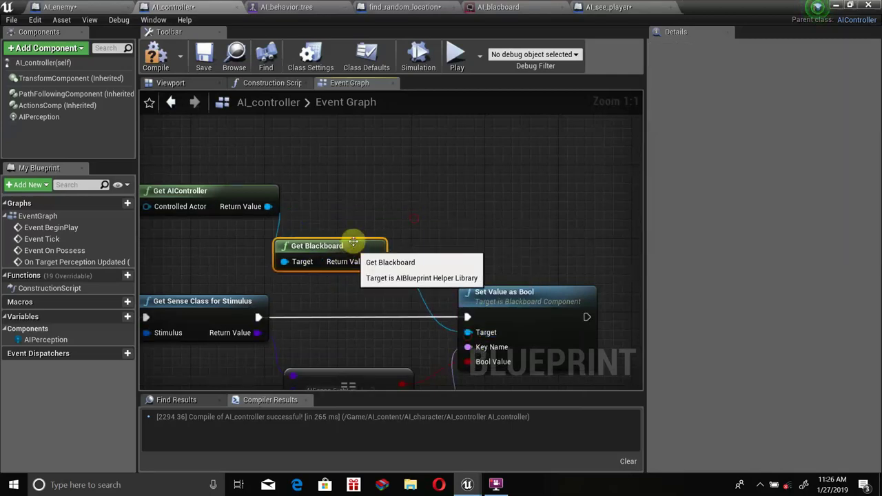
{"action": "left_click", "coordinate": [156, 55]}
{"action": "right_click_drag", "start_coordinate": [401, 211], "coordinate": [411, 170]}
{"action": "scroll", "coordinate": [399, 215], "scroll_direction": "down", "scroll_amount": 3}
{"action": "scroll", "coordinate": [411, 170], "scroll_direction": "up", "scroll_amount": 1}
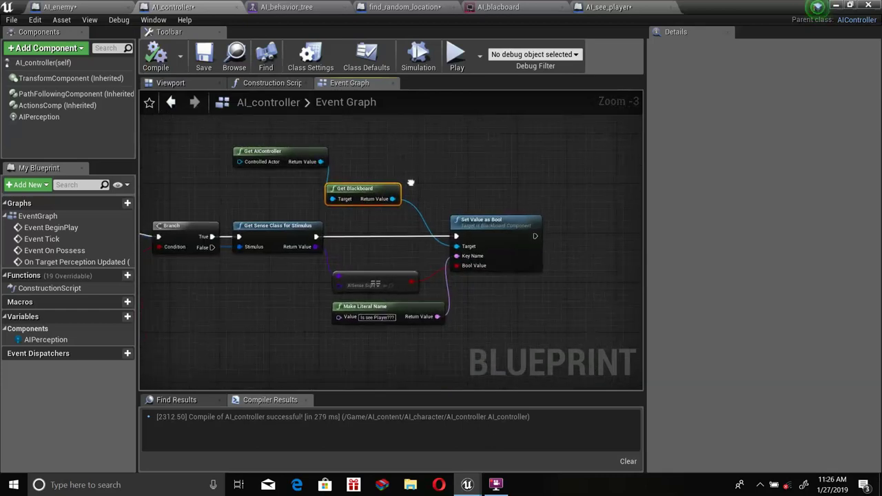
{"action": "scroll", "coordinate": [408, 182], "scroll_direction": "up", "scroll_amount": 1}
{"action": "scroll", "coordinate": [407, 191], "scroll_direction": "up", "scroll_amount": 1}
{"action": "mouse_move", "coordinate": [352, 241]}
{"action": "right_mouse_down"}
{"action": "mouse_move", "coordinate": [607, 228]}
{"action": "mouse_move", "coordinate": [387, 212]}
{"action": "right_mouse_up"}
{"action": "scroll", "coordinate": [607, 227], "scroll_direction": "down", "scroll_amount": 2}
{"action": "scroll", "coordinate": [388, 212], "scroll_direction": "up", "scroll_amount": 2}
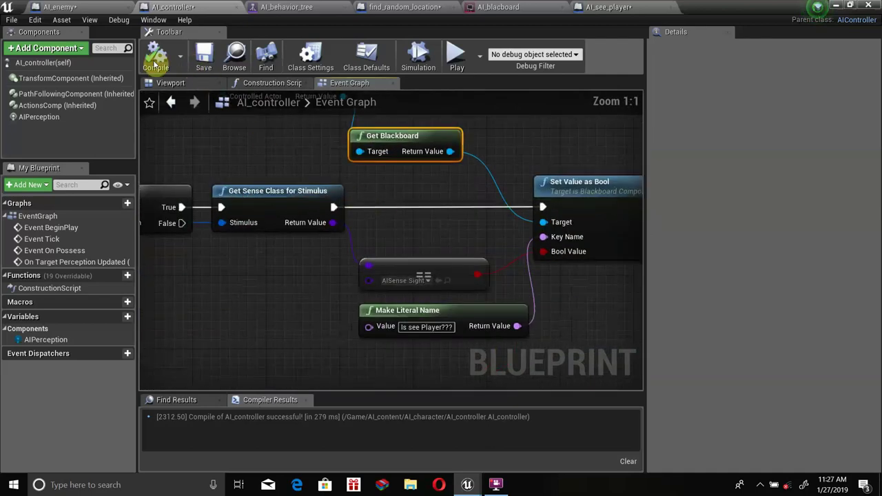
In AI_behavior_tree, spread the left and right Sequence nodes slightly apart under the Selector
{"action": "left_click", "coordinate": [277, 9]}
{"action": "mouse_move", "coordinate": [318, 163]}
{"action": "right_mouse_down"}
{"action": "mouse_move", "coordinate": [378, 249]}
{"action": "mouse_move", "coordinate": [295, 229]}
{"action": "right_mouse_up"}
{"action": "scroll", "coordinate": [317, 250], "scroll_direction": "up", "scroll_amount": 2}
{"action": "scroll", "coordinate": [415, 237], "scroll_direction": "down", "scroll_amount": 2}
{"action": "left_click_drag", "start_coordinate": [132, 209], "coordinate": [153, 209]}
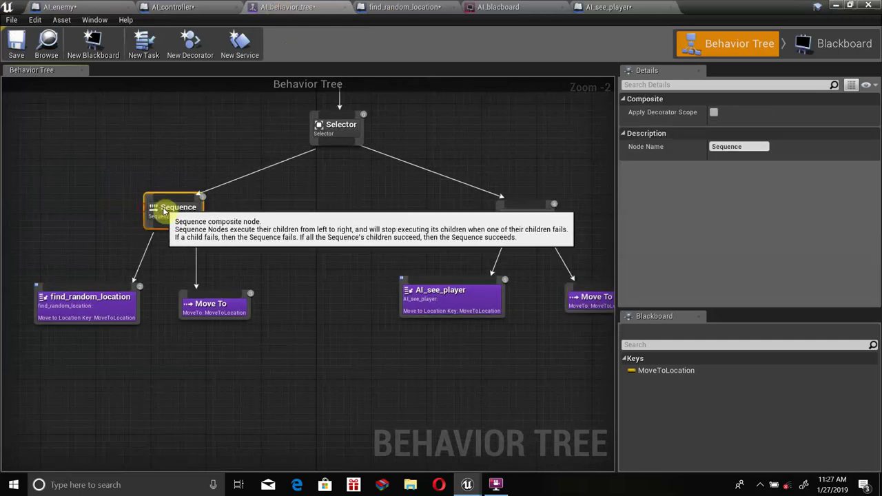
{"action": "left_click_drag", "start_coordinate": [532, 219], "coordinate": [518, 219]}
{"action": "scroll", "coordinate": [374, 256], "scroll_direction": "up", "scroll_amount": 1}
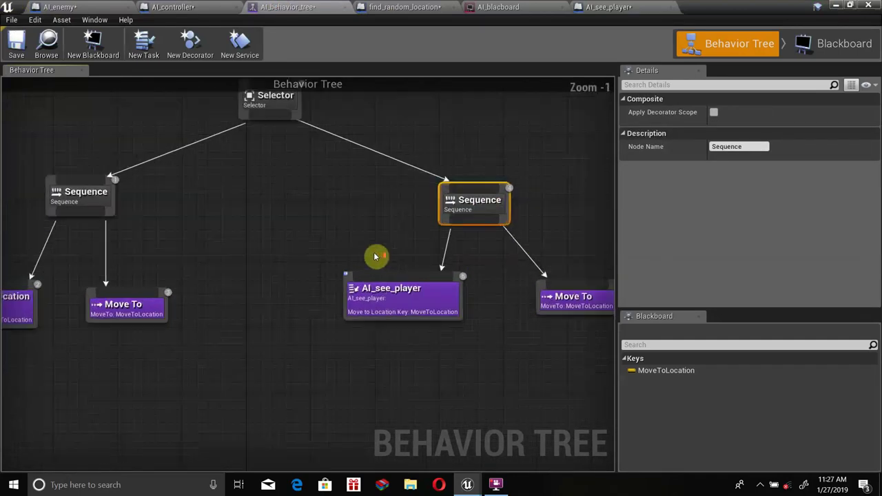
{"action": "scroll", "coordinate": [335, 213], "scroll_direction": "up", "scroll_amount": 1}
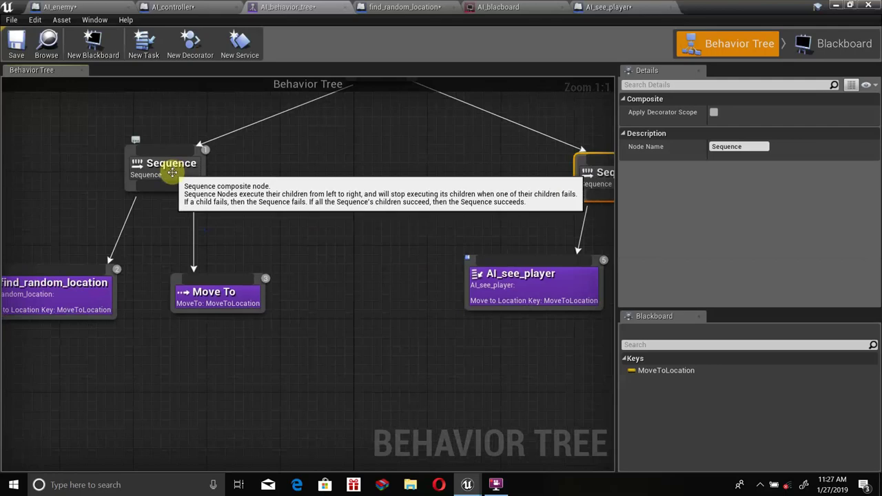
{"action": "right_click_drag", "start_coordinate": [155, 186], "coordinate": [148, 198]}
{"action": "right_click_drag", "start_coordinate": [193, 342], "coordinate": [190, 269]}
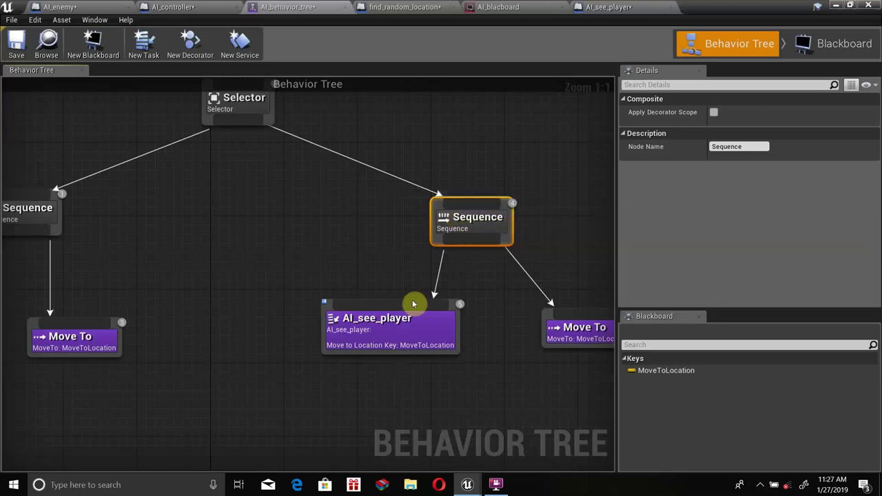
{"action": "right_click_drag", "start_coordinate": [452, 232], "coordinate": [360, 232]}
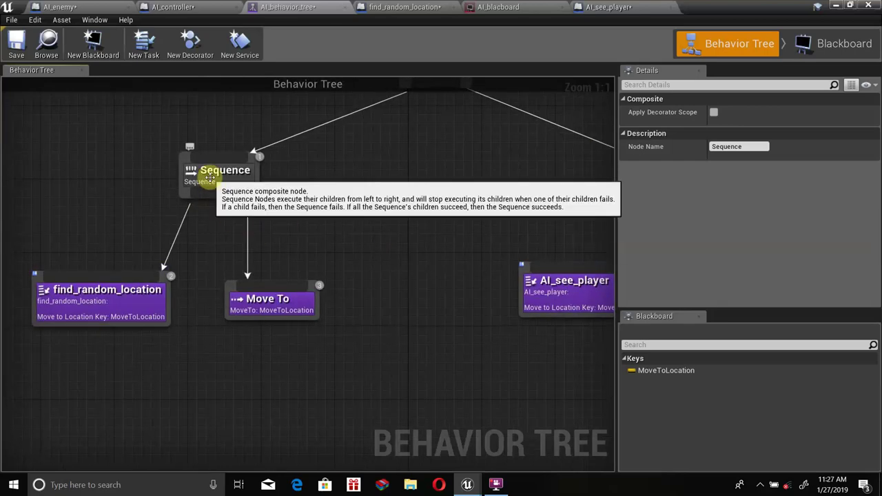
{"action": "right_click_drag", "start_coordinate": [469, 225], "coordinate": [243, 239]}
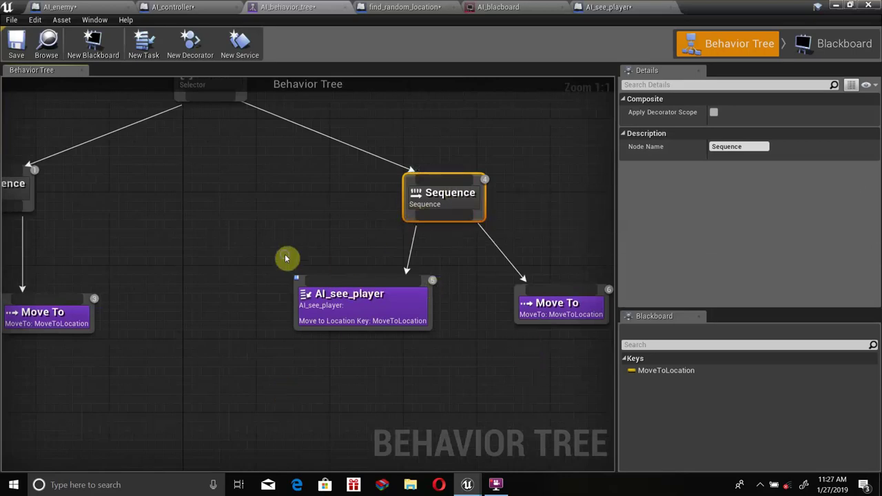
{"action": "right_click_drag", "start_coordinate": [287, 258], "coordinate": [479, 286]}
Add a Blackboard condition to the left Sequence: Is see Player??? with Key Query Is Not Set
{"action": "right_click", "coordinate": [193, 219]}
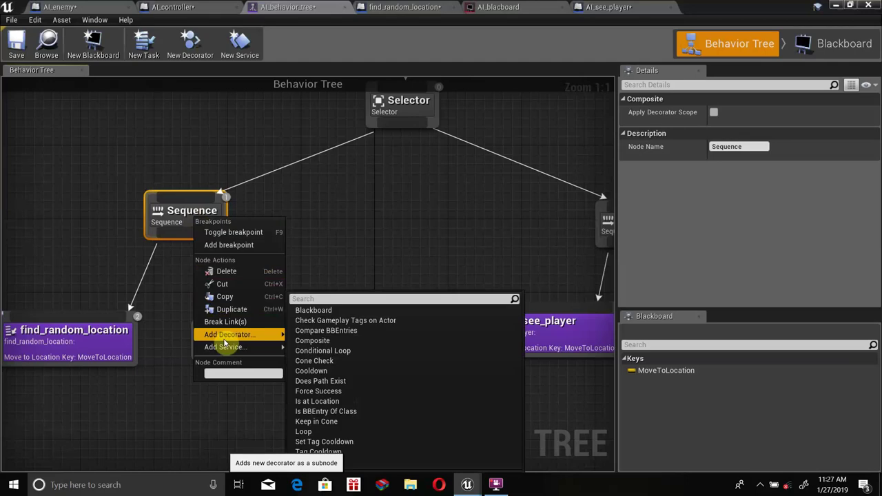
{"action": "key", "text": "Escape"}
{"action": "left_click", "coordinate": [268, 213]}
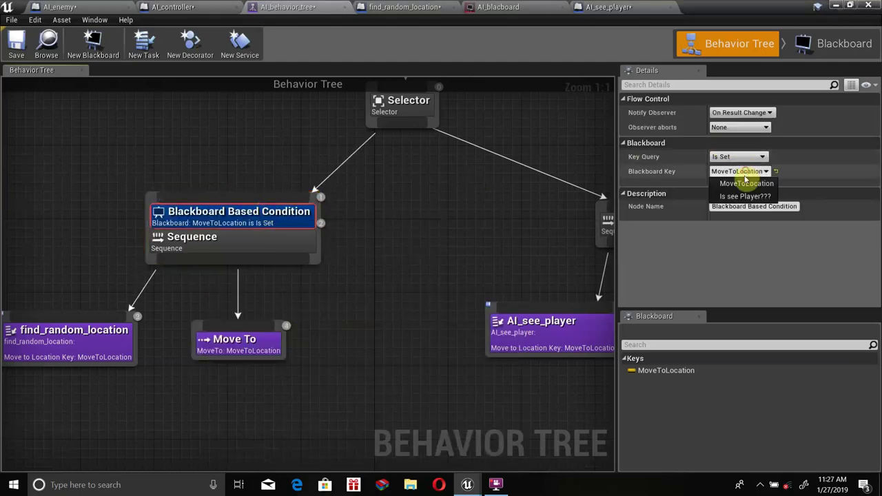
{"action": "left_click", "coordinate": [743, 196]}
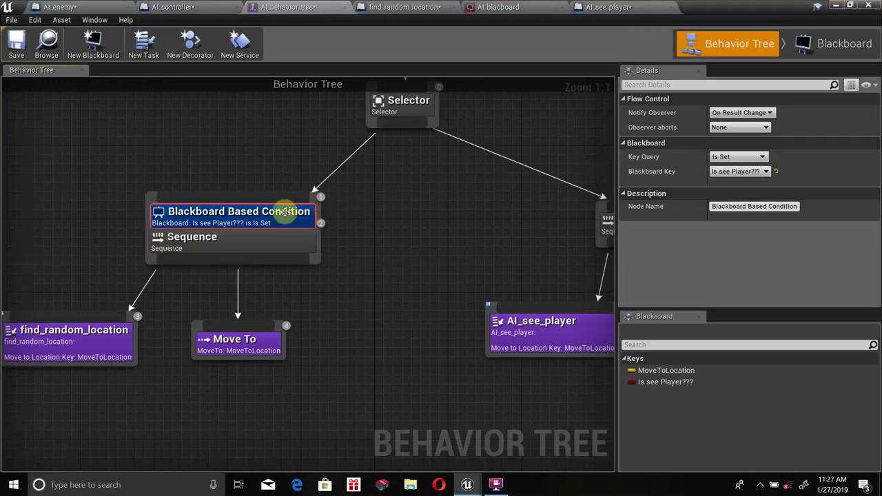
{"action": "left_click", "coordinate": [738, 171]}
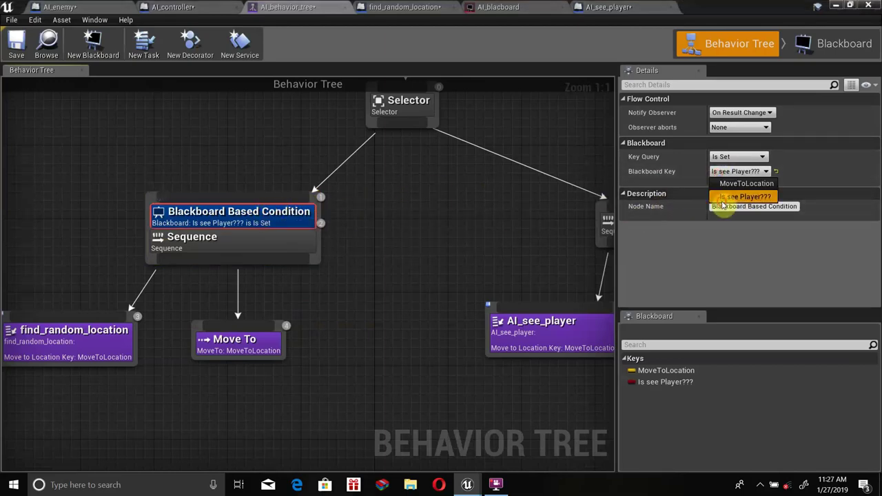
{"action": "left_click", "coordinate": [722, 200]}
{"action": "left_click", "coordinate": [731, 145]}
{"action": "left_click", "coordinate": [628, 142]}
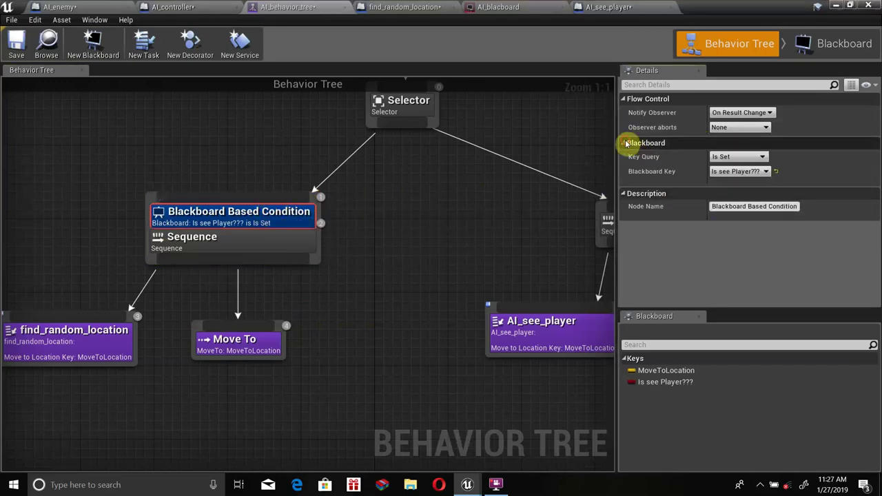
{"action": "left_click", "coordinate": [725, 157]}
{"action": "left_click", "coordinate": [726, 173]}
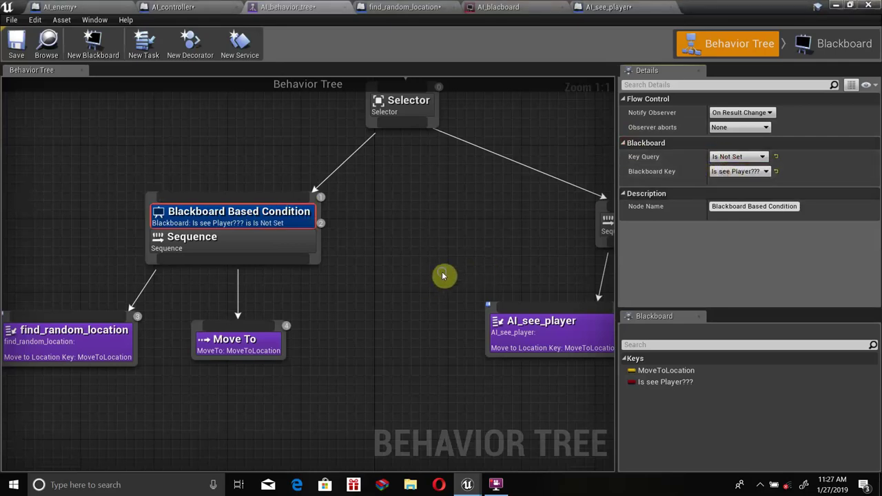
{"action": "right_click_drag", "start_coordinate": [445, 276], "coordinate": [286, 276]}
{"action": "left_click", "coordinate": [497, 234]}
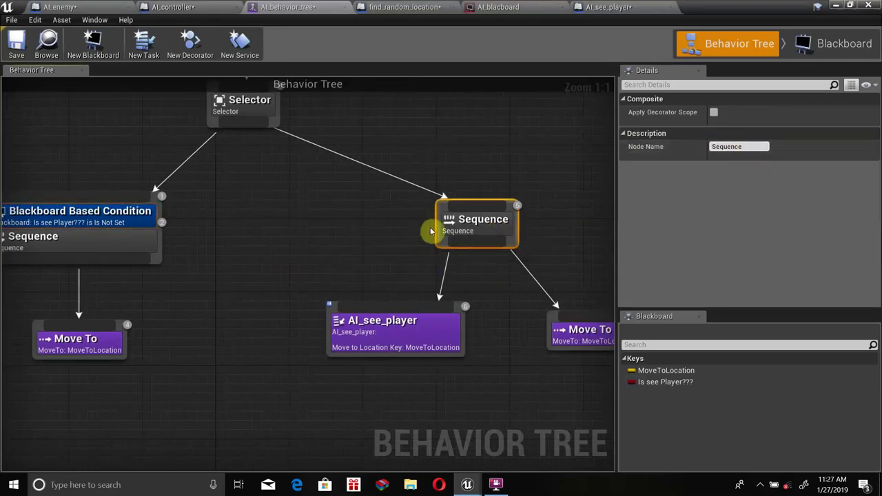
Add a Blackboard condition on the right Sequence checking Is see Player??? is Set, and save
{"action": "right_click", "coordinate": [485, 231]}
{"action": "mouse_move", "coordinate": [510, 344]}
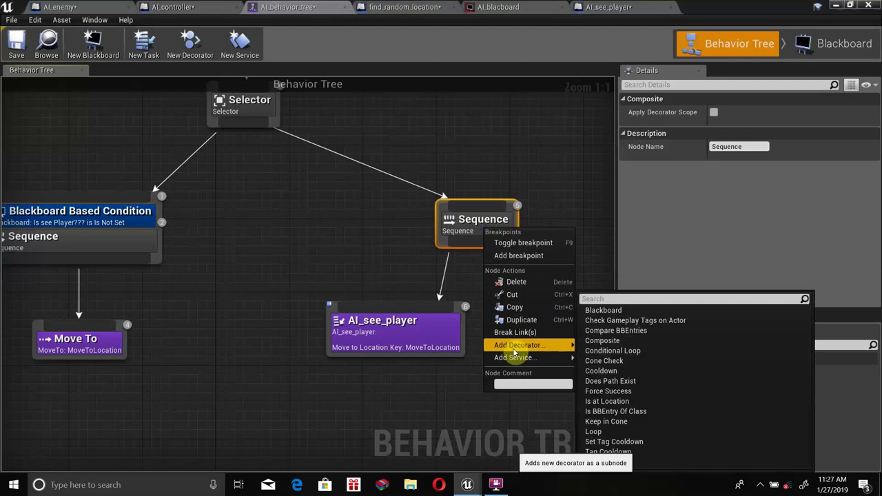
{"action": "left_click", "coordinate": [604, 311]}
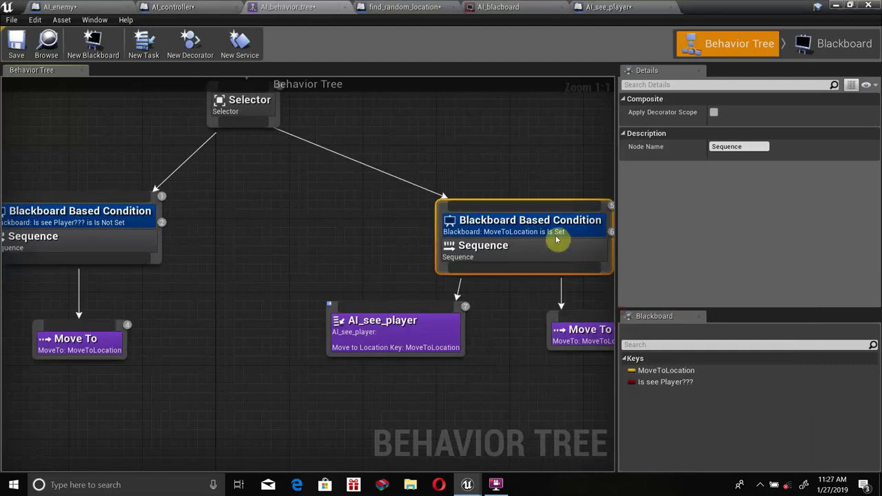
{"action": "left_click", "coordinate": [583, 221]}
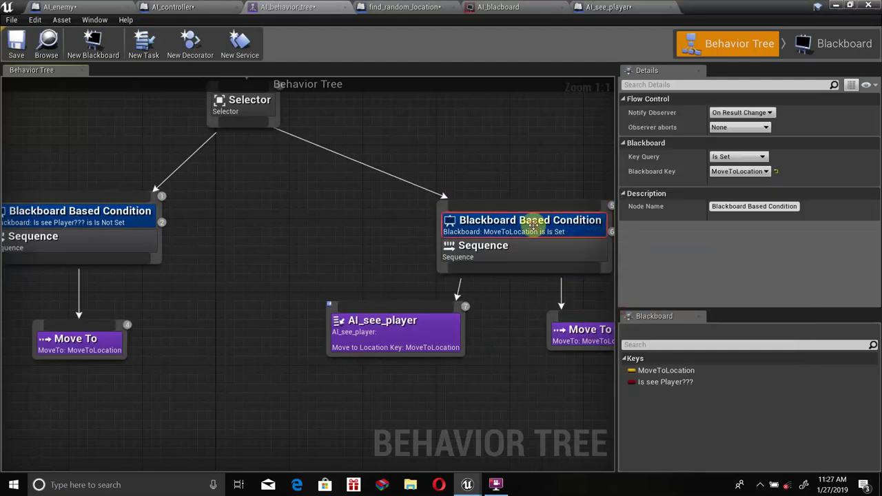
{"action": "left_click", "coordinate": [739, 171]}
{"action": "left_click", "coordinate": [741, 196]}
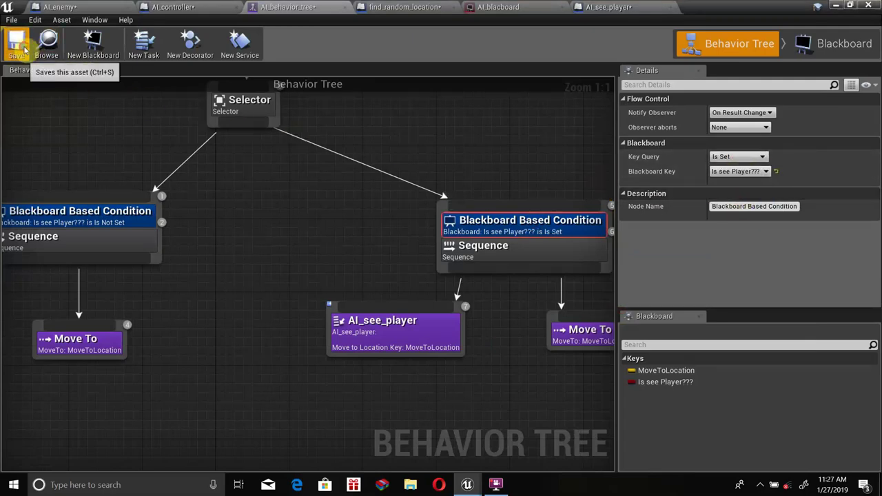
{"action": "left_click", "coordinate": [21, 47]}
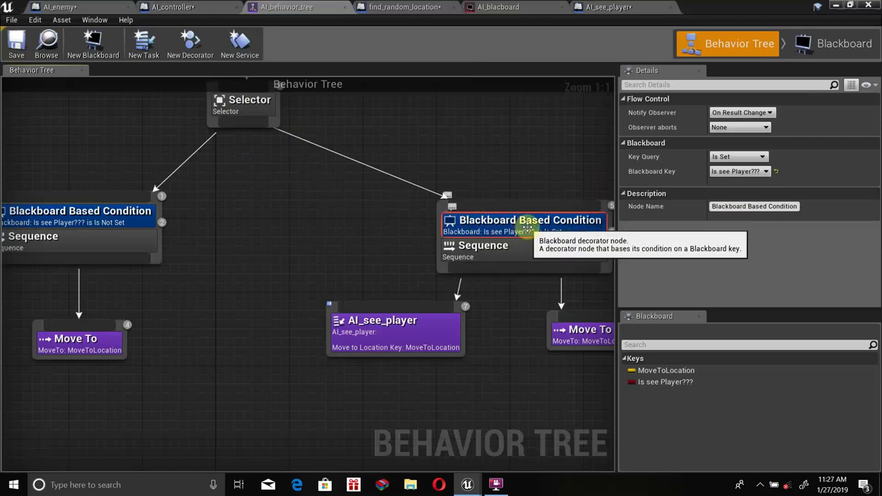
Nudge the right Sequence, AI_see_player and Move To nodes, save, and return to the level
{"action": "left_click_drag", "start_coordinate": [527, 227], "coordinate": [504, 256]}
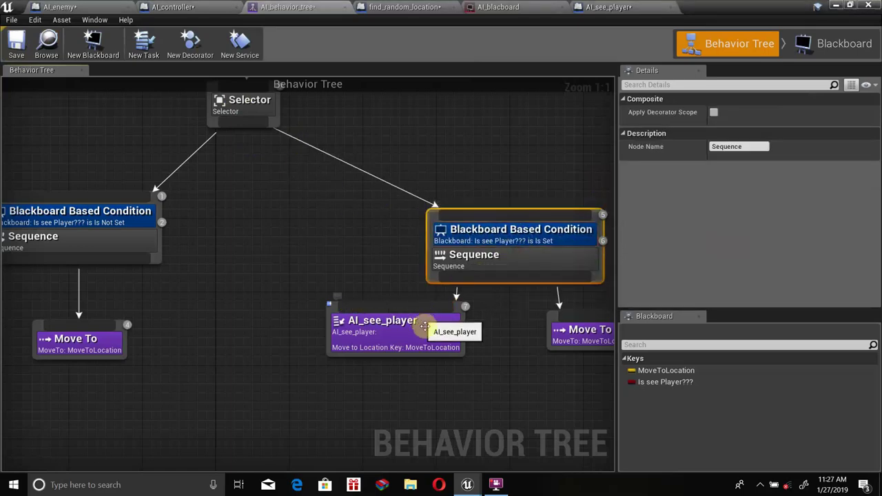
{"action": "left_click_drag", "start_coordinate": [424, 326], "coordinate": [424, 335]}
{"action": "left_click_drag", "start_coordinate": [587, 336], "coordinate": [587, 345]}
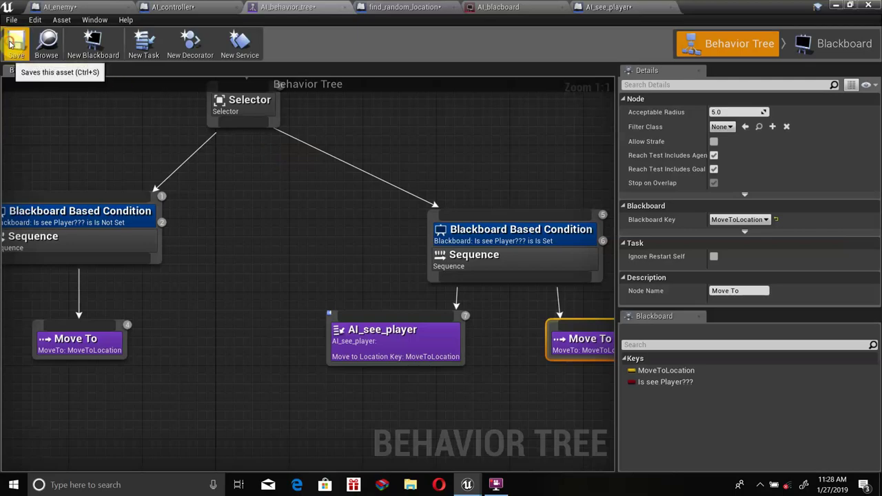
{"action": "left_click", "coordinate": [15, 43]}
{"action": "left_click", "coordinate": [836, 5]}
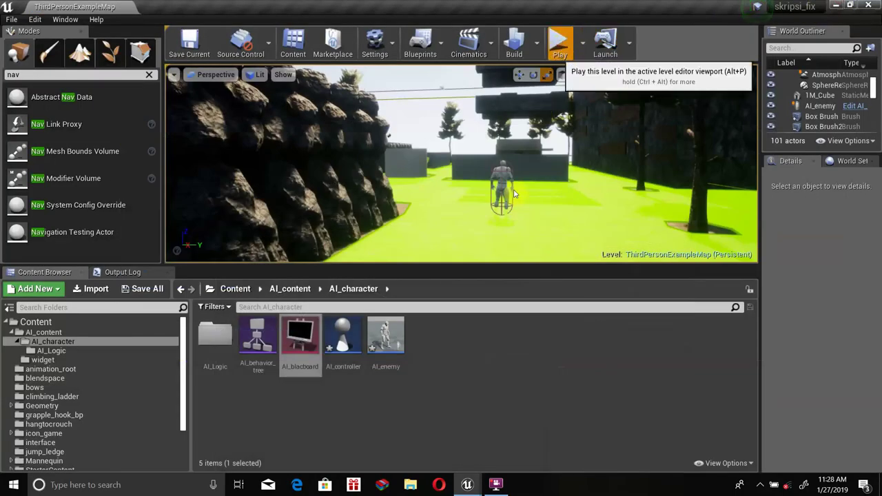
Playtest the level briefly, then open AI_blacboard and the find_random_location task graph
{"action": "left_click", "coordinate": [560, 43]}
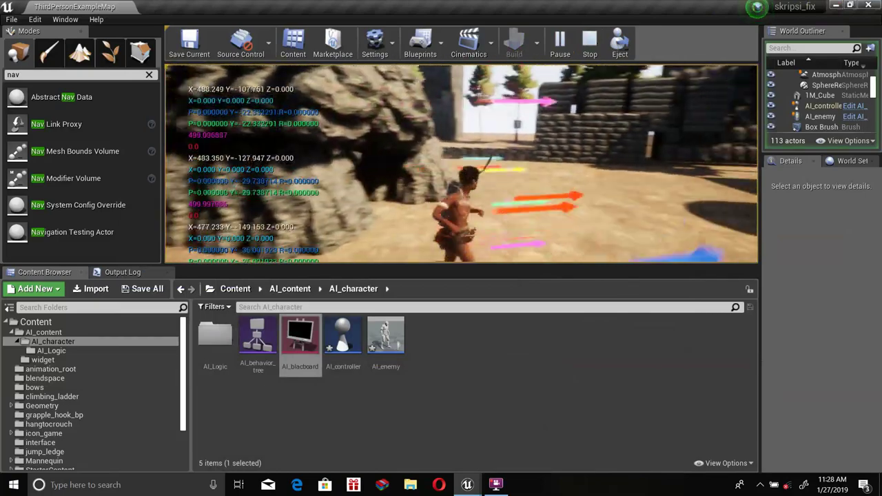
{"action": "key", "text": "Escape"}
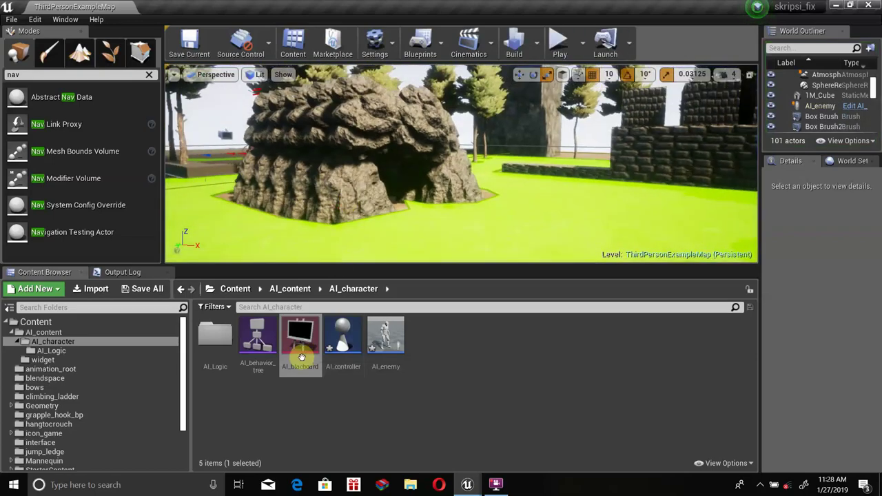
{"action": "double_click", "coordinate": [301, 355]}
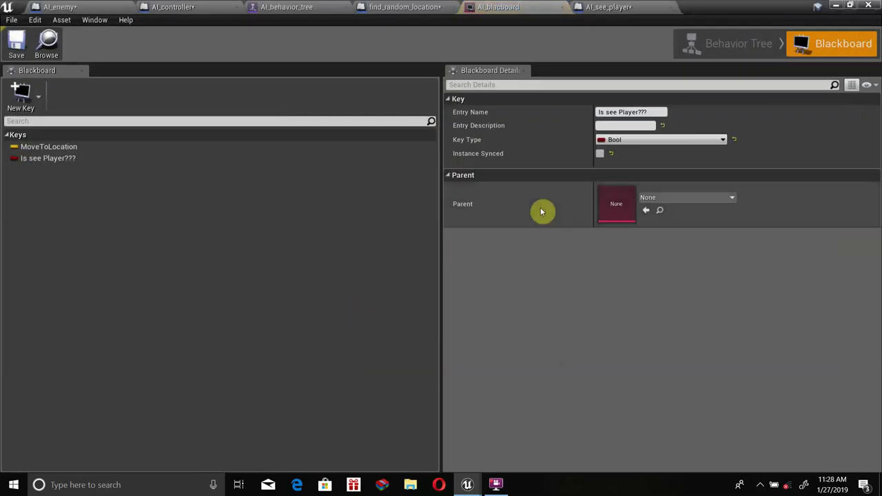
{"action": "left_click", "coordinate": [373, 6]}
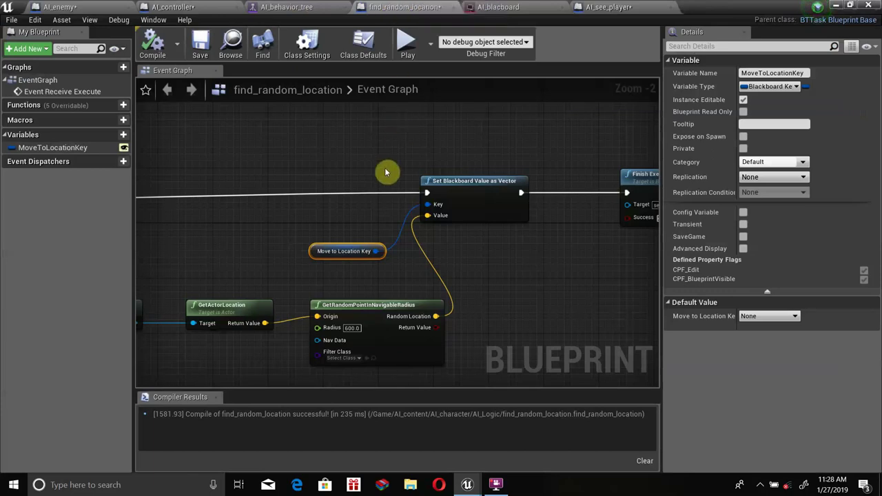
Go to the AI_controller Event Graph and pan to the Get Blackboard and Set Value as Bool nodes
{"action": "left_click", "coordinate": [279, 6]}
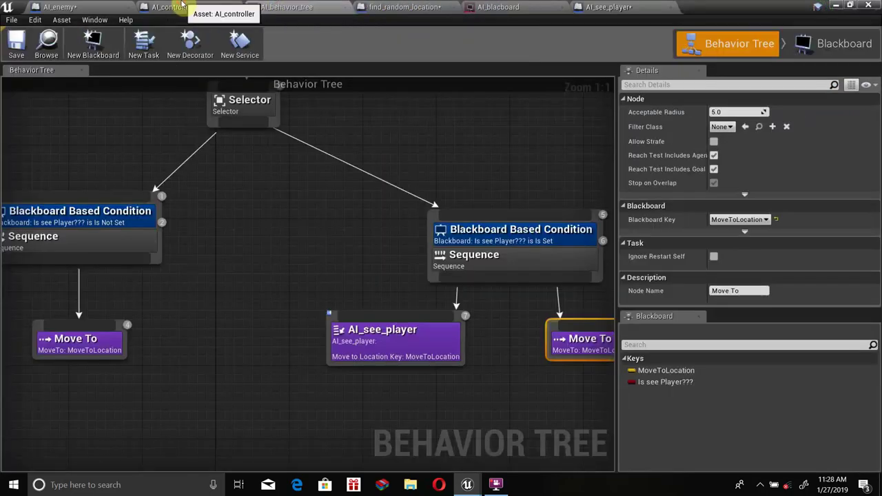
{"action": "left_click", "coordinate": [182, 6]}
{"action": "left_click", "coordinate": [77, 4]}
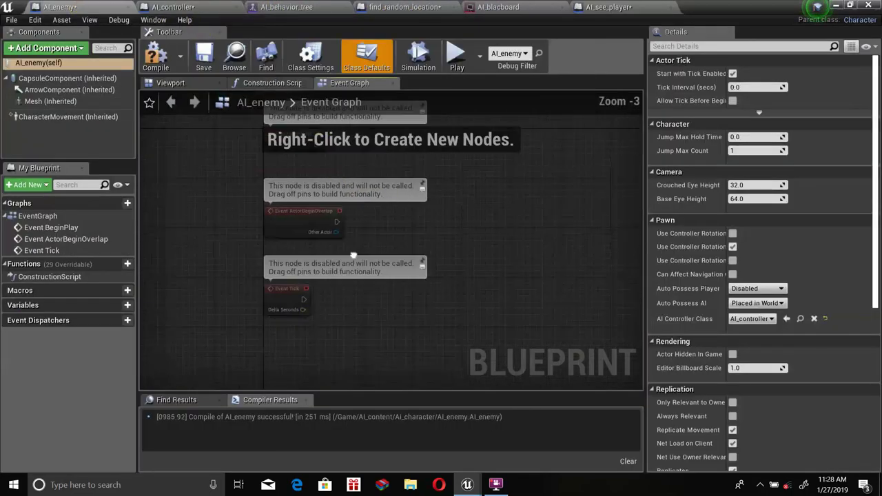
{"action": "left_click", "coordinate": [195, 6]}
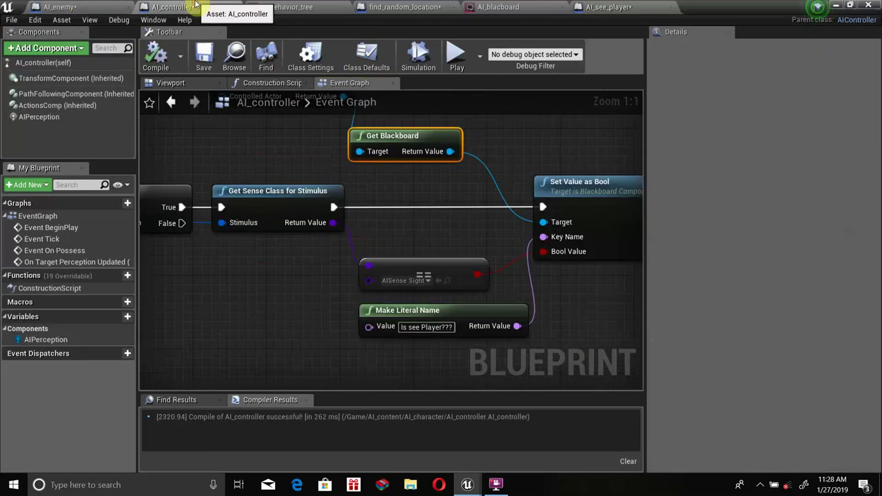
{"action": "scroll", "coordinate": [356, 289], "scroll_direction": "down", "scroll_amount": 4}
{"action": "scroll", "coordinate": [324, 248], "scroll_direction": "up", "scroll_amount": 4}
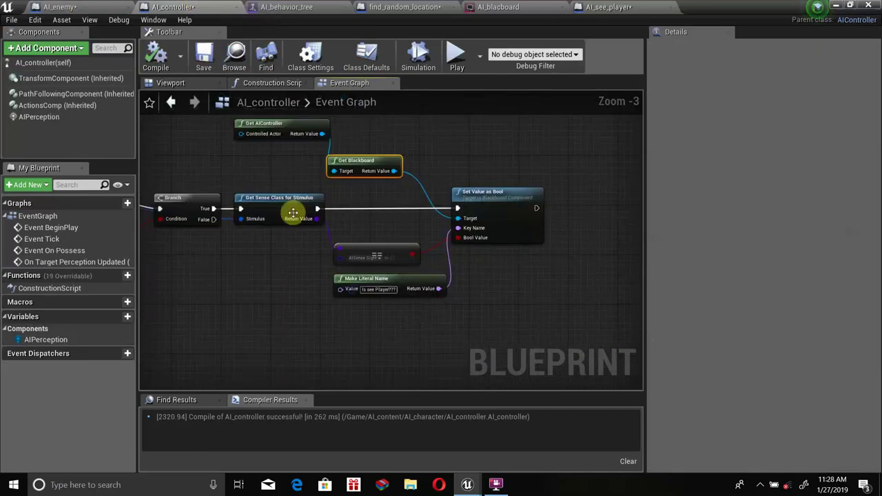
{"action": "right_click_drag", "start_coordinate": [228, 175], "coordinate": [429, 175]}
{"action": "scroll", "coordinate": [305, 197], "scroll_direction": "down", "scroll_amount": 2}
{"action": "mouse_move", "coordinate": [305, 197]}
{"action": "right_mouse_down"}
{"action": "mouse_move", "coordinate": [433, 197]}
{"action": "mouse_move", "coordinate": [157, 194]}
{"action": "right_mouse_up"}
{"action": "scroll", "coordinate": [347, 222], "scroll_direction": "up", "scroll_amount": 2}
{"action": "right_click_drag", "start_coordinate": [429, 229], "coordinate": [211, 227]}
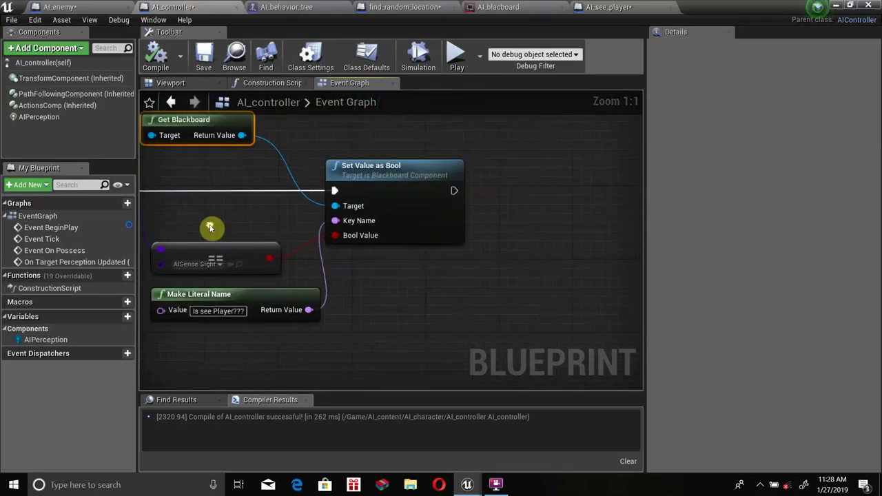
{"action": "right_click_drag", "start_coordinate": [418, 222], "coordinate": [449, 222]}
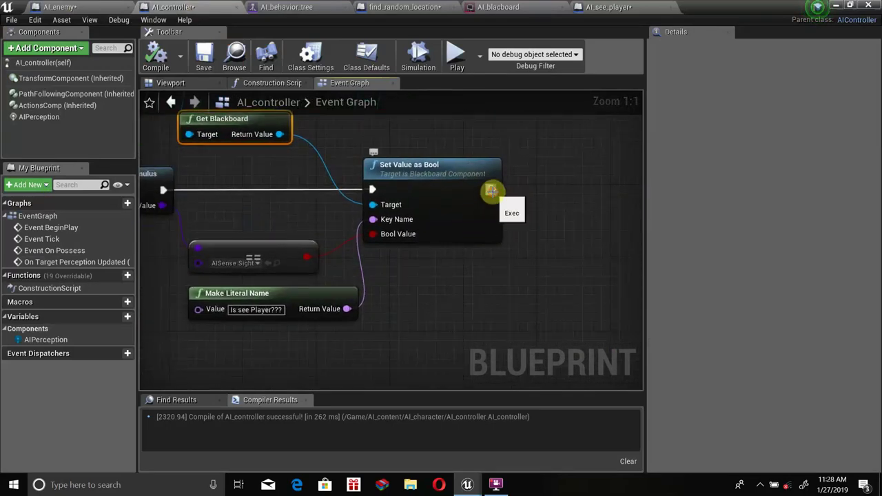
{"action": "left_click_drag", "start_coordinate": [492, 190], "coordinate": [578, 196]}
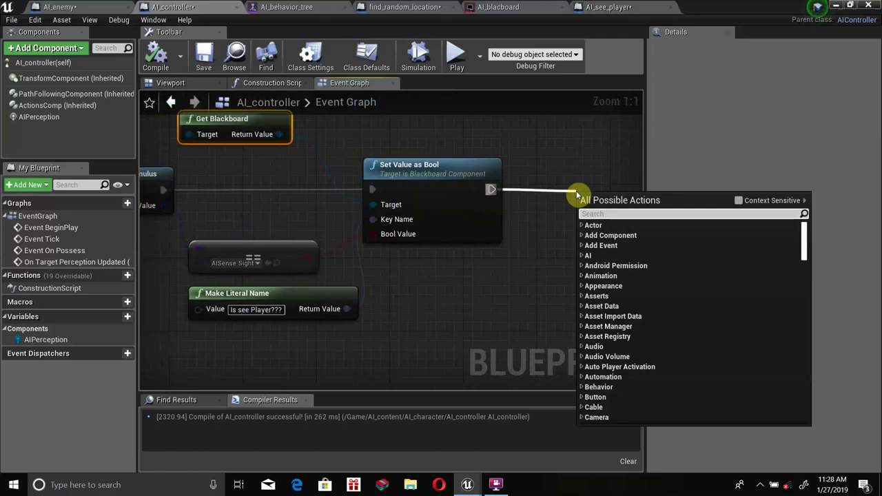
Add a Print String after Set Value as Bool with a 5.0-second duration, and compile AI_controller
{"action": "type", "text": "print"}
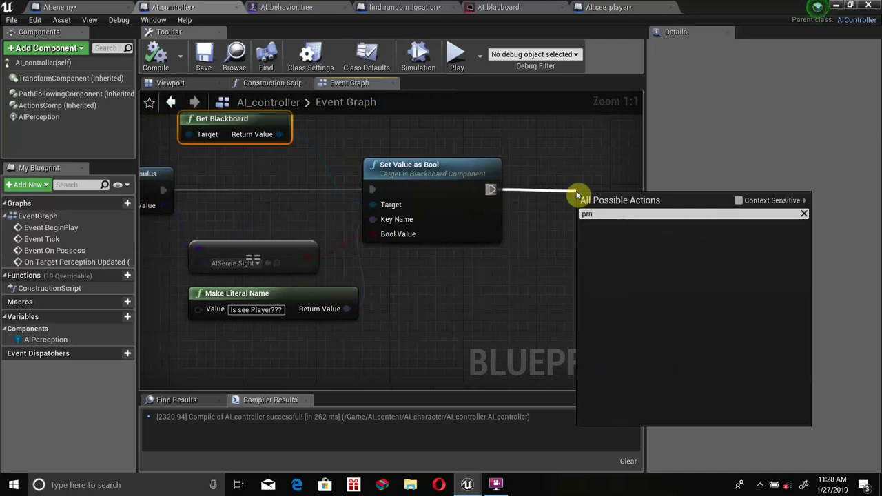
{"action": "type", "text": "s"}
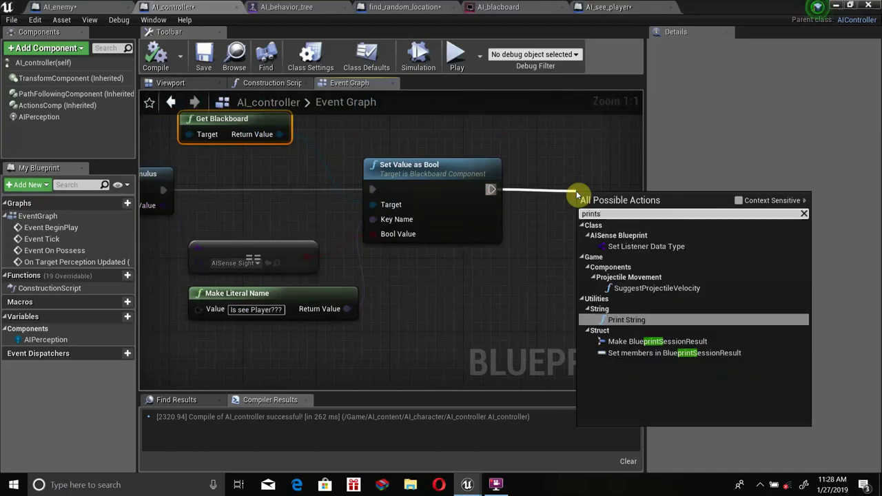
{"action": "type", "text": "t"}
{"action": "key", "text": "Return"}
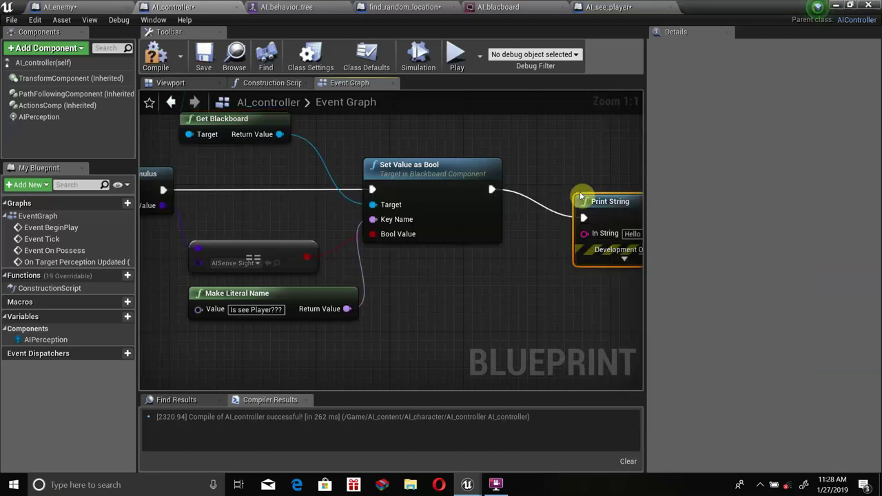
{"action": "left_click_drag", "start_coordinate": [581, 198], "coordinate": [584, 162]}
{"action": "right_click_drag", "start_coordinate": [583, 162], "coordinate": [382, 177]}
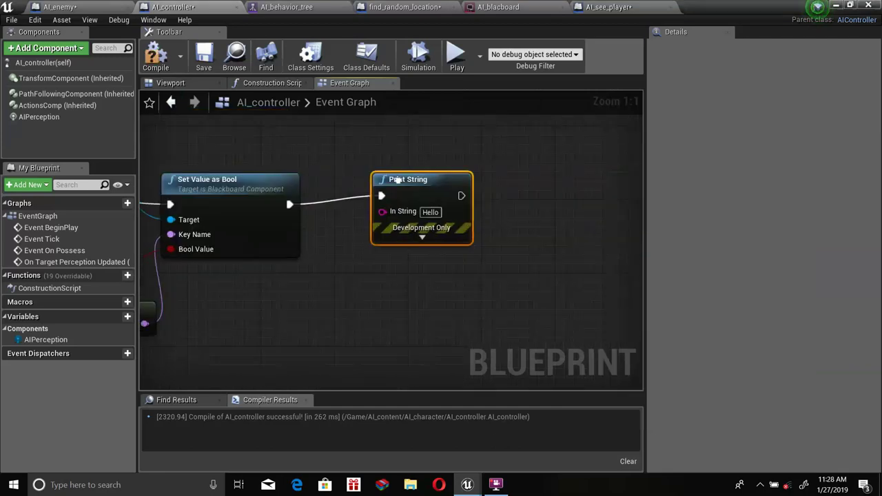
{"action": "left_click", "coordinate": [425, 238]}
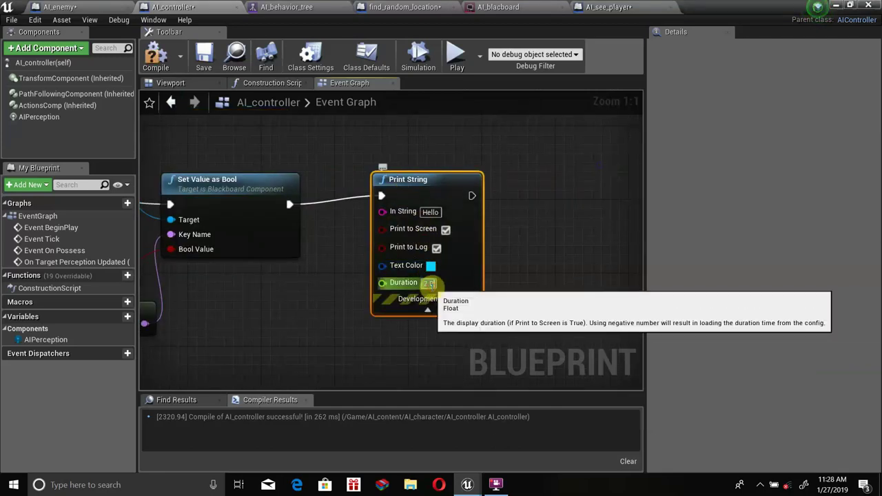
{"action": "left_click", "coordinate": [429, 283]}
{"action": "type", "text": "5"}
{"action": "left_click", "coordinate": [542, 278]}
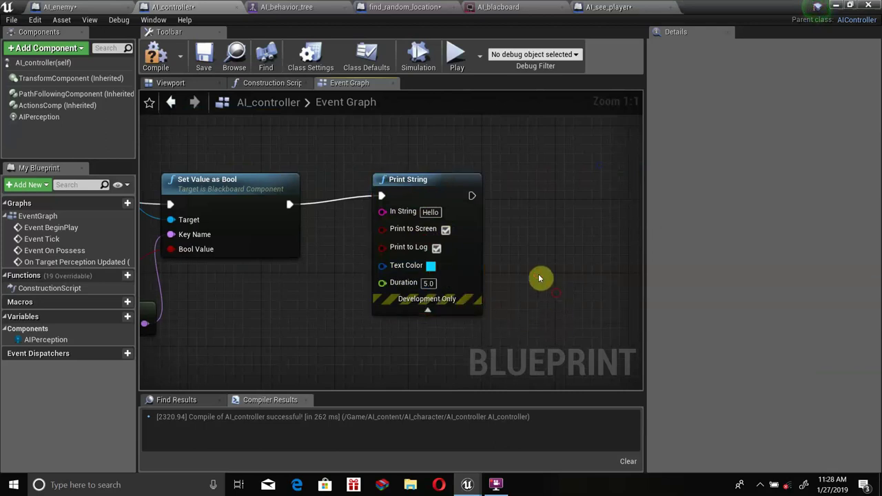
{"action": "left_click", "coordinate": [151, 50]}
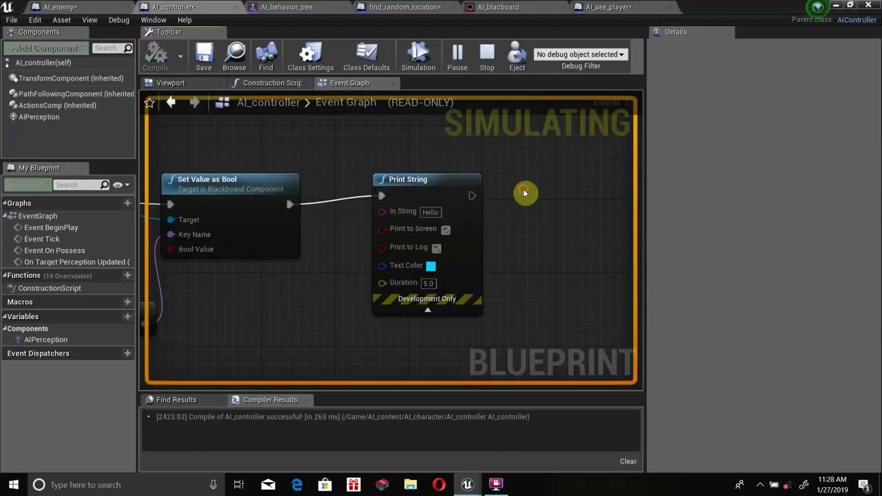
Stop simulating, test the level in a New Editor Window (PIE), then close the preview
{"action": "key", "text": "Escape"}
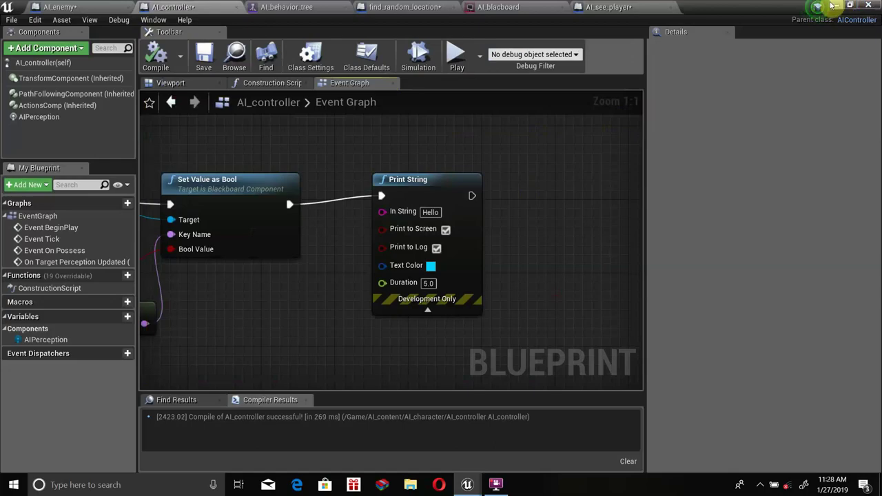
{"action": "left_click", "coordinate": [479, 57]}
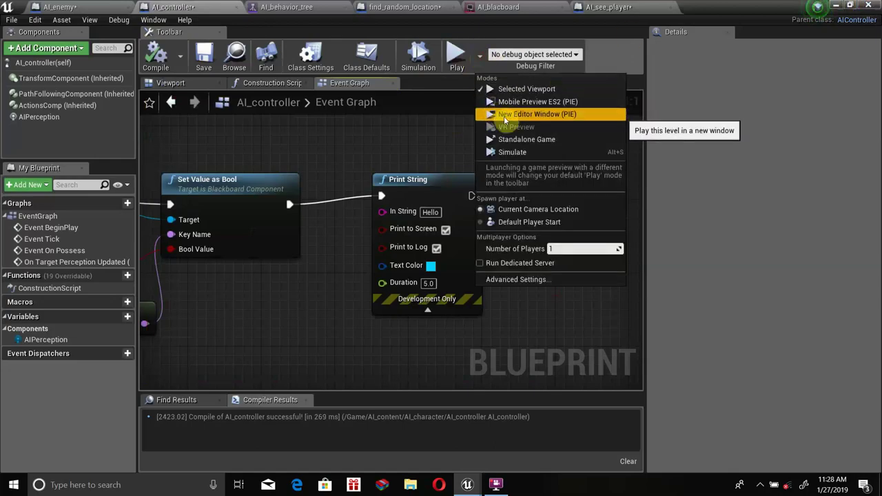
{"action": "left_click", "coordinate": [517, 117]}
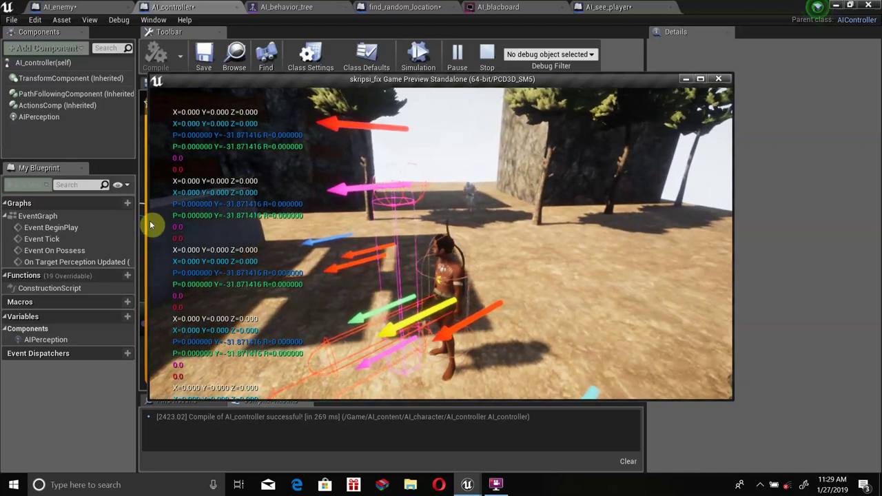
{"action": "key", "text": "Escape"}
{"action": "right_click_drag", "start_coordinate": [153, 224], "coordinate": [407, 289]}
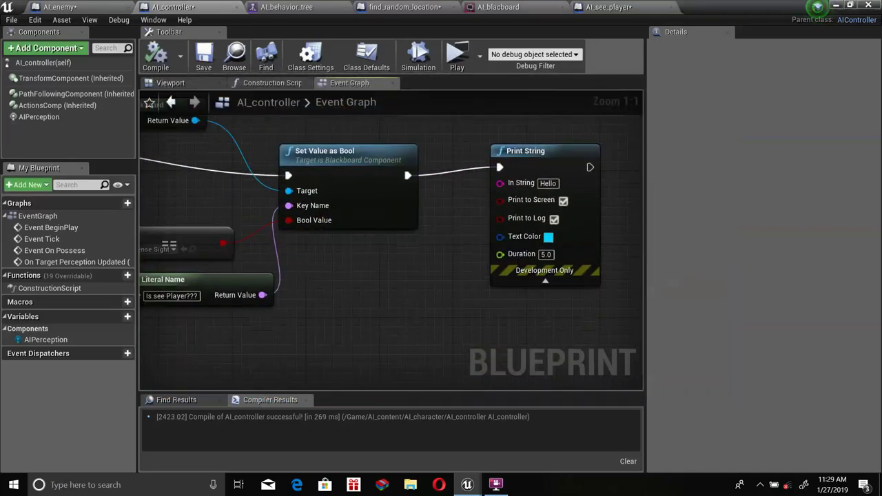
Reposition the Set Value as Bool node in the AI_controller Event Graph
{"action": "scroll", "coordinate": [407, 290], "scroll_direction": "down", "scroll_amount": 1}
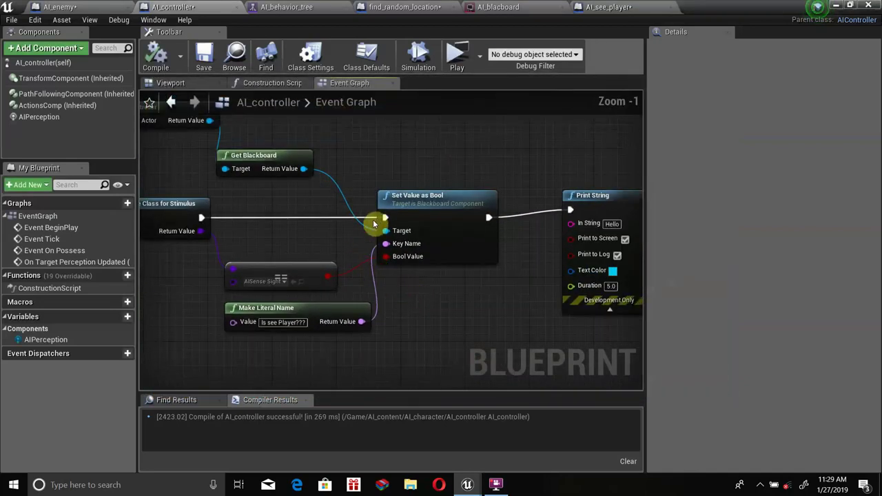
{"action": "left_click", "coordinate": [497, 481]}
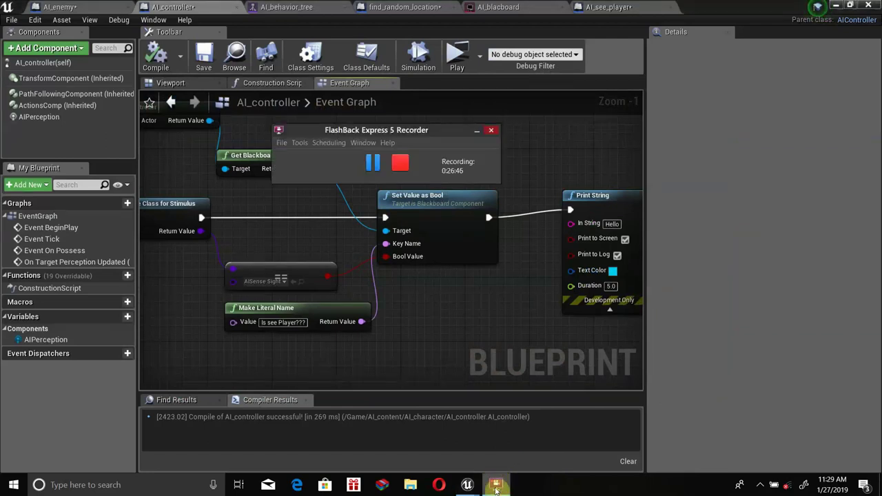
{"action": "left_click", "coordinate": [496, 486]}
{"action": "left_click", "coordinate": [749, 487]}
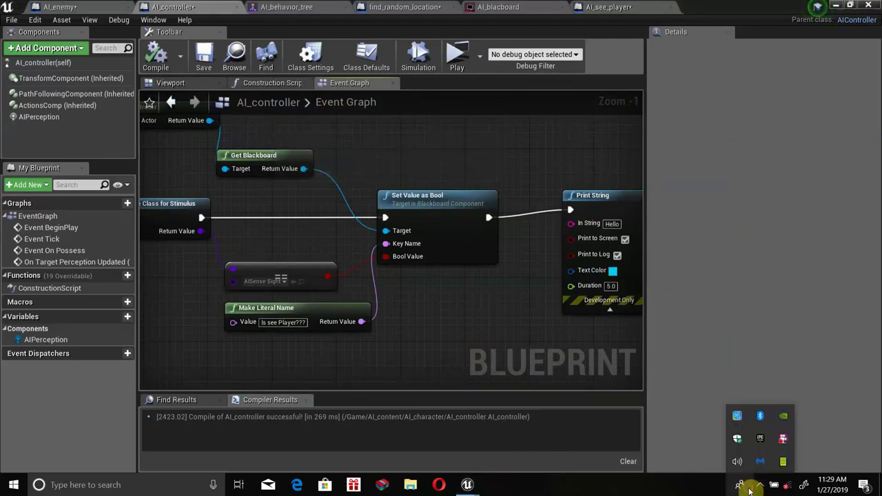
{"action": "left_click", "coordinate": [783, 440]}
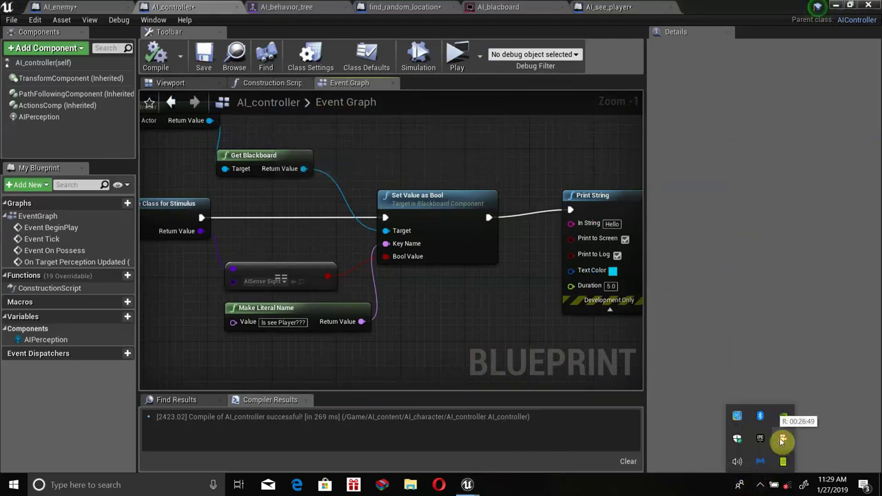
{"action": "right_click", "coordinate": [782, 441]}
{"action": "scroll", "coordinate": [448, 330], "scroll_direction": "down", "scroll_amount": 1}
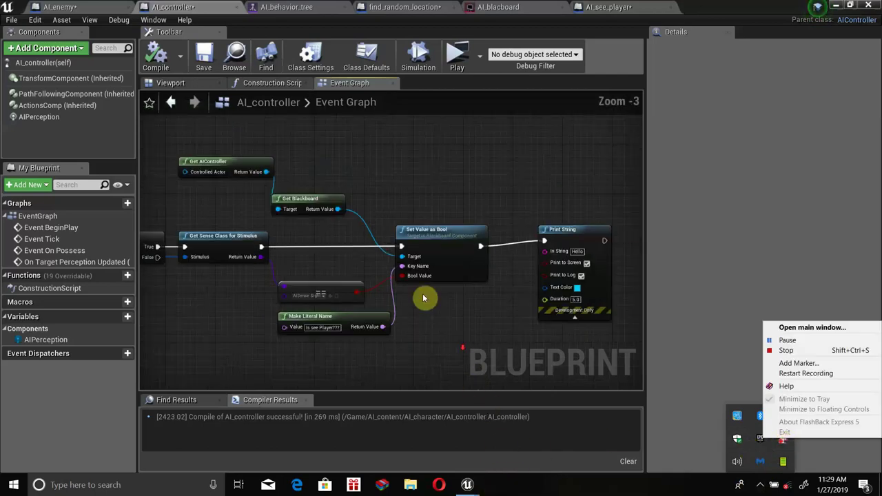
{"action": "scroll", "coordinate": [414, 314], "scroll_direction": "down", "scroll_amount": 1}
{"action": "scroll", "coordinate": [403, 306], "scroll_direction": "up", "scroll_amount": 1}
{"action": "left_click", "coordinate": [398, 300]}
{"action": "mouse_move", "coordinate": [397, 300]}
{"action": "right_mouse_down"}
{"action": "mouse_move", "coordinate": [376, 222]}
{"action": "mouse_move", "coordinate": [400, 209]}
{"action": "right_mouse_up"}
{"action": "scroll", "coordinate": [375, 222], "scroll_direction": "up", "scroll_amount": 2}
{"action": "left_click_drag", "start_coordinate": [400, 209], "coordinate": [409, 191]}
{"action": "mouse_move", "coordinate": [410, 191]}
{"action": "right_mouse_down"}
{"action": "mouse_move", "coordinate": [309, 191]}
{"action": "mouse_move", "coordinate": [400, 196]}
{"action": "right_mouse_up"}
Review the setter's input wiring from Get AIController, then switch to the AI_blacboard asset
{"action": "mouse_move", "coordinate": [567, 246]}
{"action": "right_mouse_down"}
{"action": "mouse_move", "coordinate": [413, 246]}
{"action": "mouse_move", "coordinate": [575, 242]}
{"action": "right_mouse_up"}
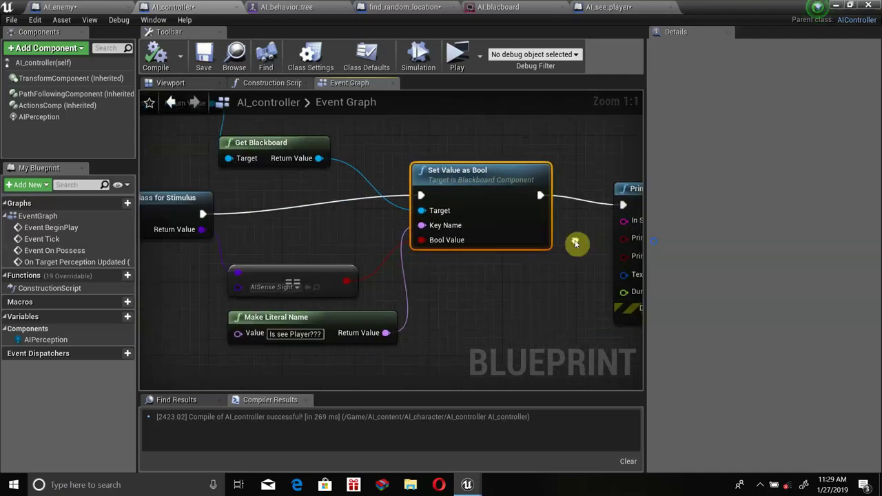
{"action": "scroll", "coordinate": [575, 242], "scroll_direction": "down", "scroll_amount": 3}
{"action": "scroll", "coordinate": [388, 238], "scroll_direction": "up", "scroll_amount": 3}
{"action": "mouse_move", "coordinate": [561, 204]}
{"action": "right_mouse_down"}
{"action": "mouse_move", "coordinate": [310, 177]}
{"action": "mouse_move", "coordinate": [276, 197]}
{"action": "mouse_move", "coordinate": [372, 229]}
{"action": "right_mouse_up"}
{"action": "right_click_drag", "start_coordinate": [409, 339], "coordinate": [349, 280]}
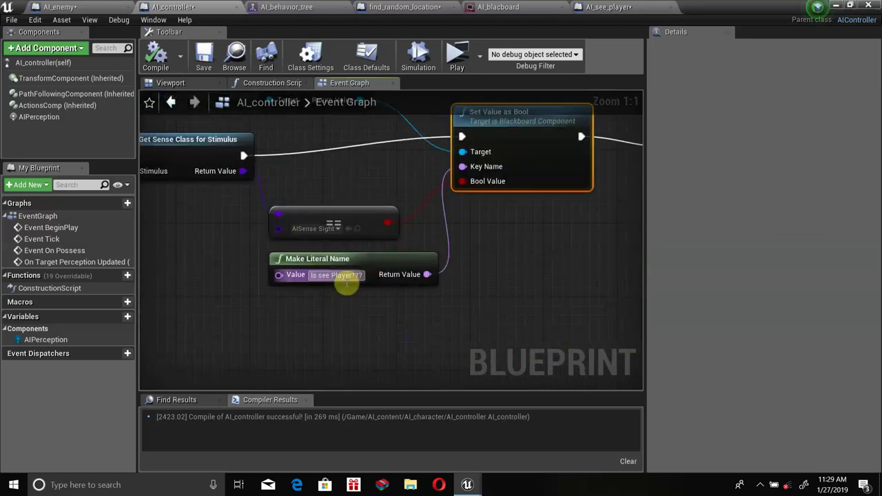
{"action": "right_click_drag", "start_coordinate": [412, 170], "coordinate": [384, 242]}
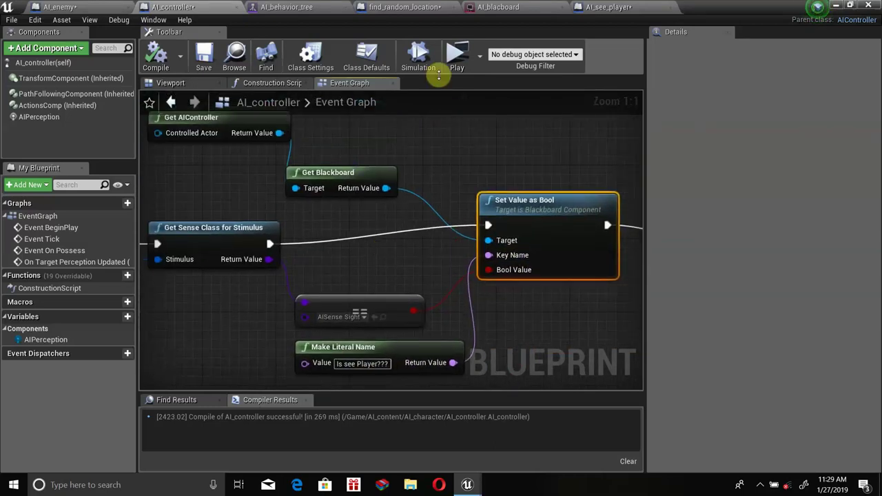
{"action": "left_click", "coordinate": [498, 7]}
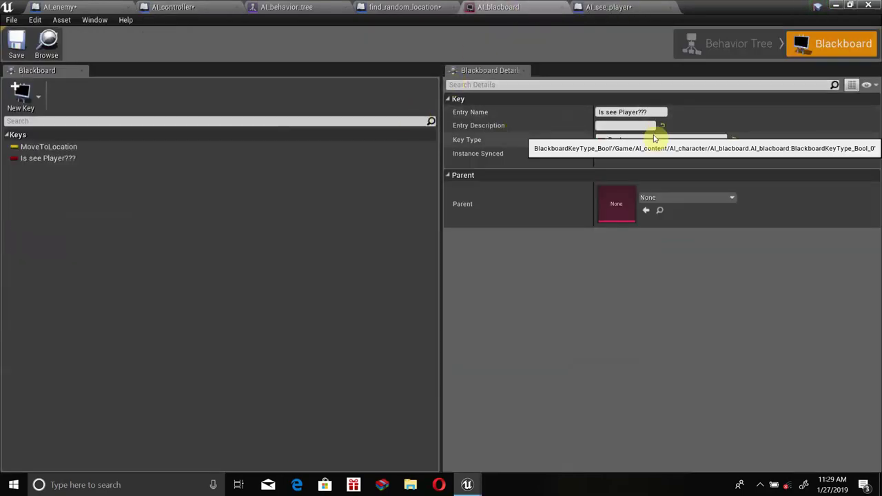
Inspect the Is see Player??? key, then return to the AI_behavior_tree editor
{"action": "left_click", "coordinate": [131, 164]}
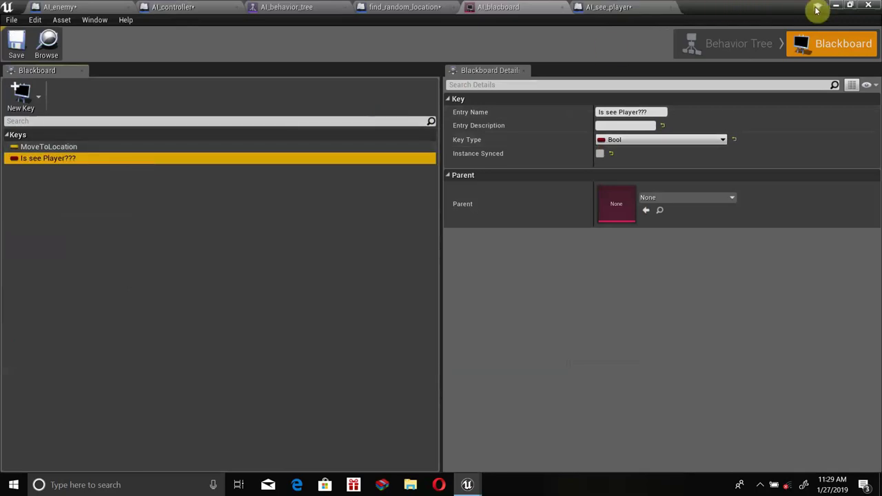
{"action": "left_click", "coordinate": [836, 6]}
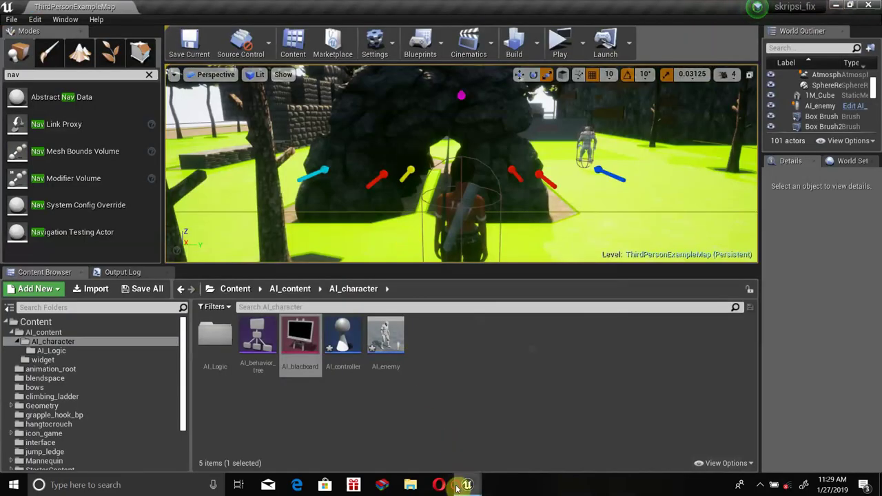
{"action": "mouse_move", "coordinate": [467, 484]}
{"action": "left_click", "coordinate": [517, 434]}
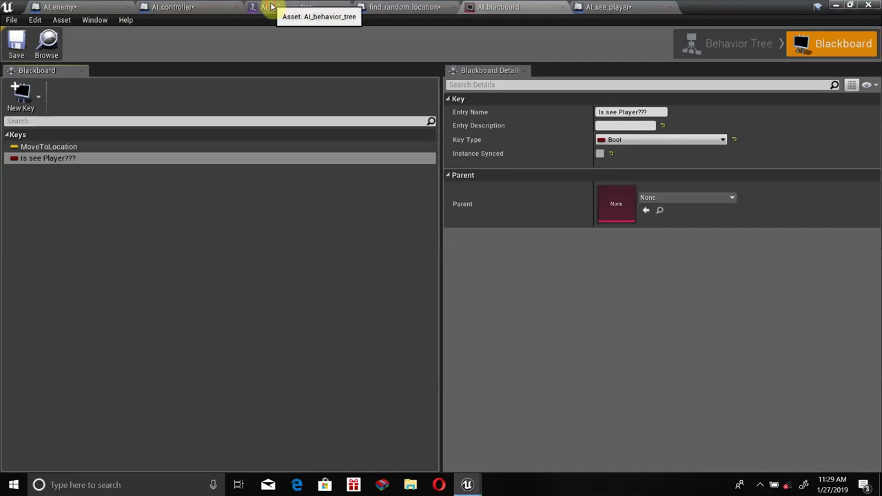
{"action": "left_click", "coordinate": [282, 7]}
Space out find_random_location, Move To and AI_see_player, then create a new blueprint task
{"action": "scroll", "coordinate": [292, 182], "scroll_direction": "down", "scroll_amount": 1}
{"action": "scroll", "coordinate": [295, 262], "scroll_direction": "up", "scroll_amount": 2}
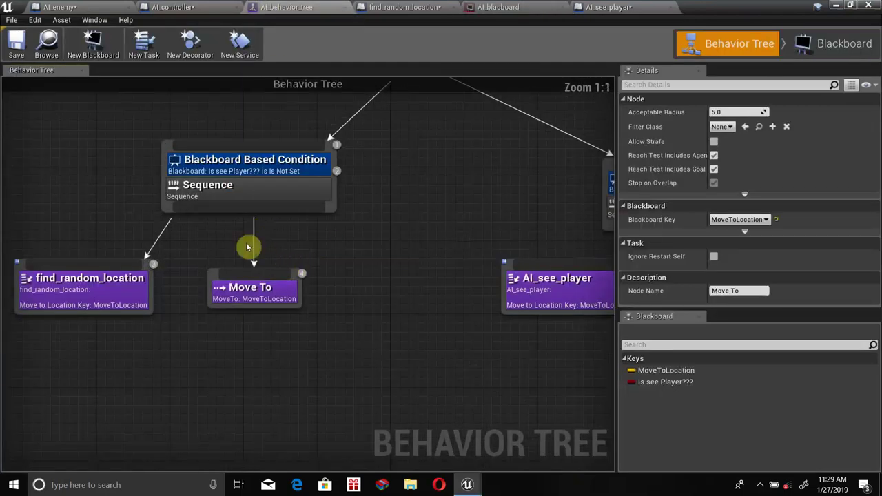
{"action": "left_click_drag", "start_coordinate": [252, 288], "coordinate": [399, 307]}
{"action": "left_click_drag", "start_coordinate": [117, 309], "coordinate": [253, 327]}
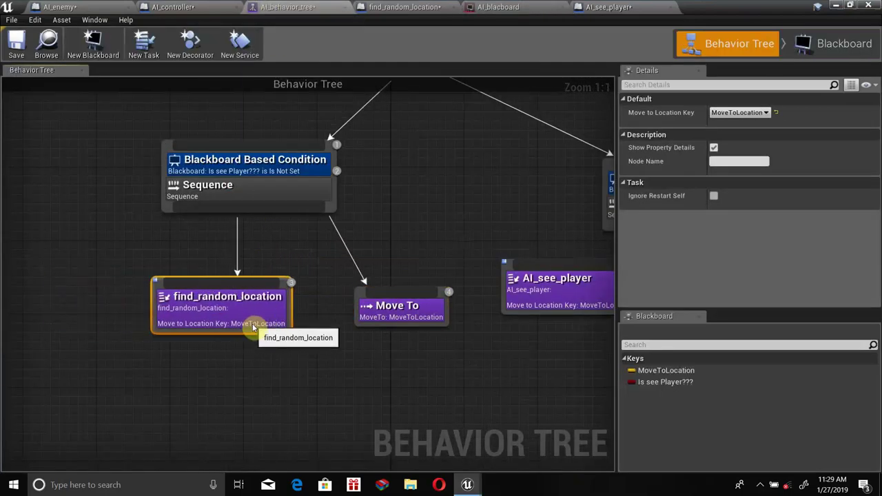
{"action": "right_click_drag", "start_coordinate": [395, 257], "coordinate": [215, 257]}
{"action": "left_click_drag", "start_coordinate": [409, 292], "coordinate": [473, 290]}
{"action": "right_click_drag", "start_coordinate": [155, 211], "coordinate": [292, 213]}
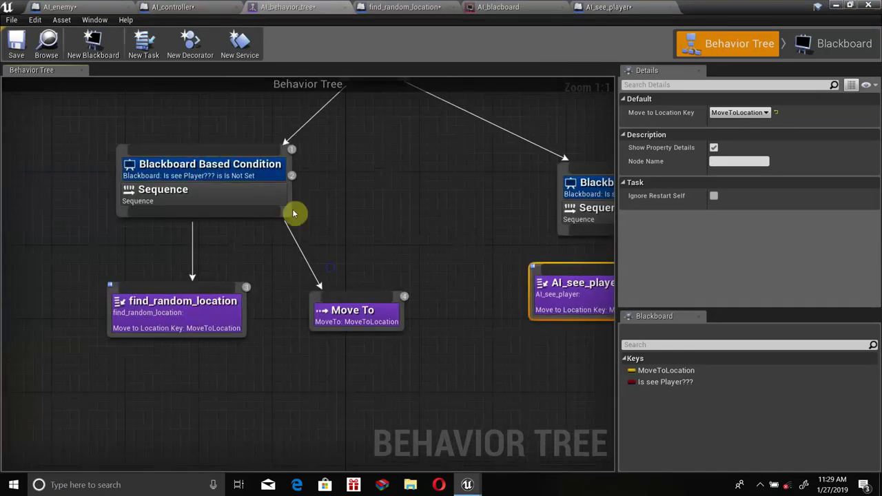
{"action": "mouse_move", "coordinate": [292, 213]}
{"action": "left_mouse_down"}
{"action": "mouse_move", "coordinate": [232, 144]}
{"action": "mouse_move", "coordinate": [273, 186]}
{"action": "mouse_move", "coordinate": [359, 181]}
{"action": "mouse_move", "coordinate": [232, 177]}
{"action": "left_mouse_up"}
{"action": "left_click", "coordinate": [114, 205]}
{"action": "right_click_drag", "start_coordinate": [115, 204], "coordinate": [333, 219]}
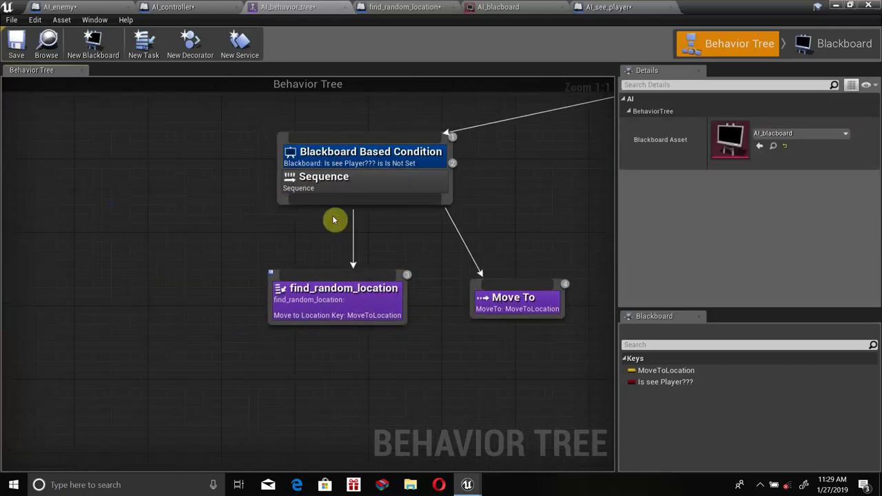
{"action": "left_click_drag", "start_coordinate": [333, 220], "coordinate": [550, 366]}
{"action": "left_click_drag", "start_coordinate": [527, 303], "coordinate": [573, 303]}
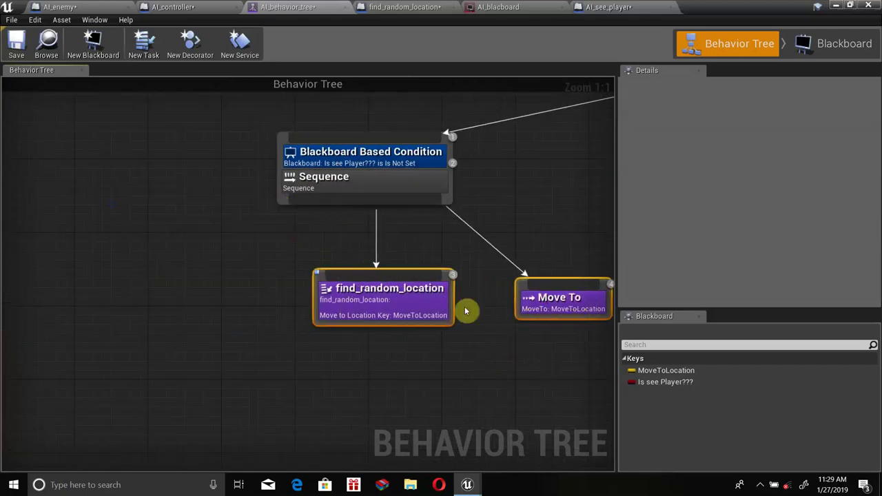
{"action": "left_click", "coordinate": [274, 188]}
{"action": "left_click", "coordinate": [156, 38]}
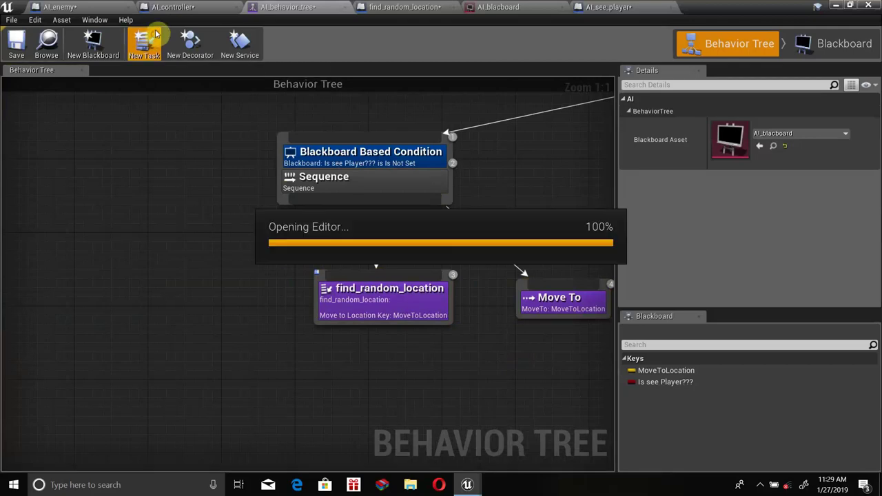
Minimize the task editor and begin renaming the BTTask_BlueprintBase_New asset in AI_character
{"action": "left_click", "coordinate": [835, 5]}
{"action": "right_click", "coordinate": [431, 341]}
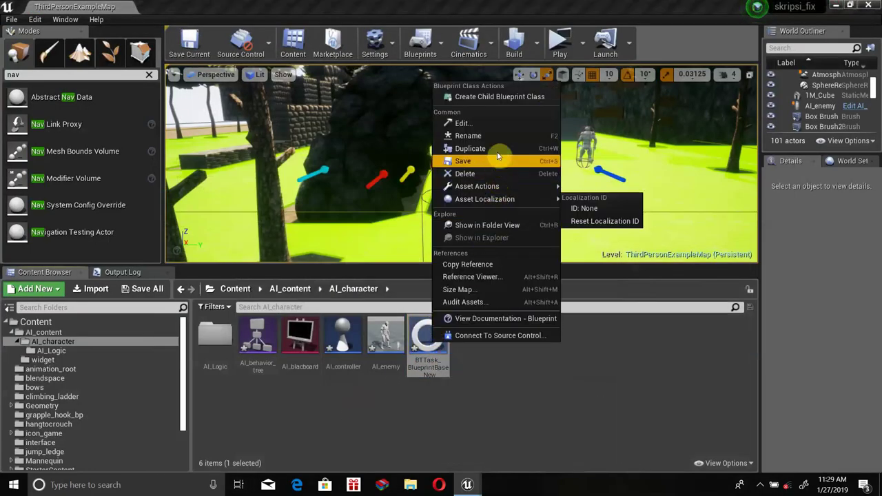
{"action": "left_click", "coordinate": [468, 135]}
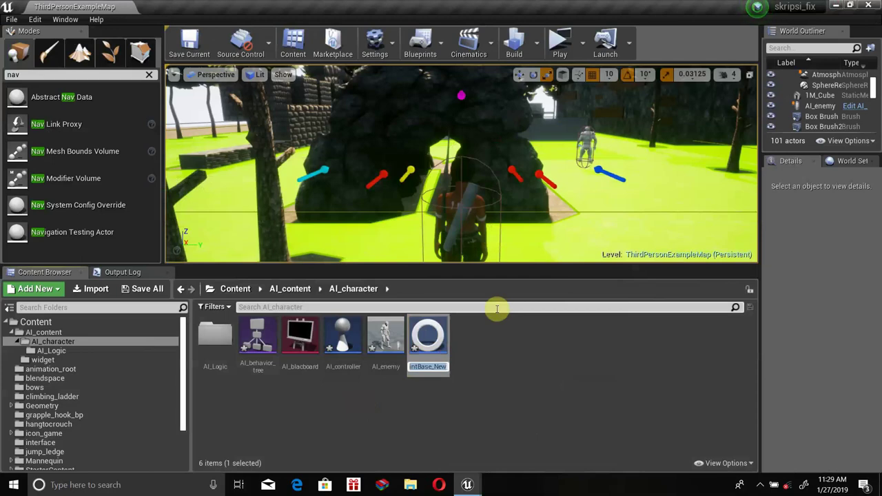
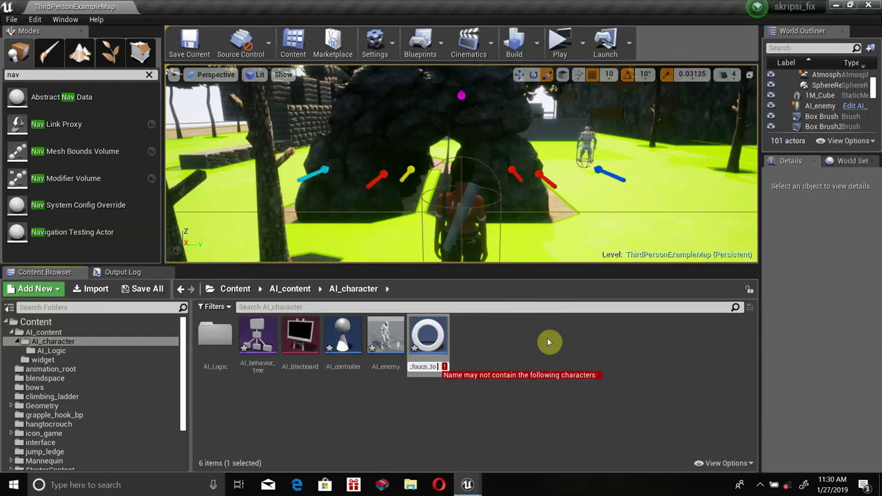
Correct the task name to AI_foucs_to_Player and open its empty Event Graph
{"action": "key", "text": "BackSpace"}
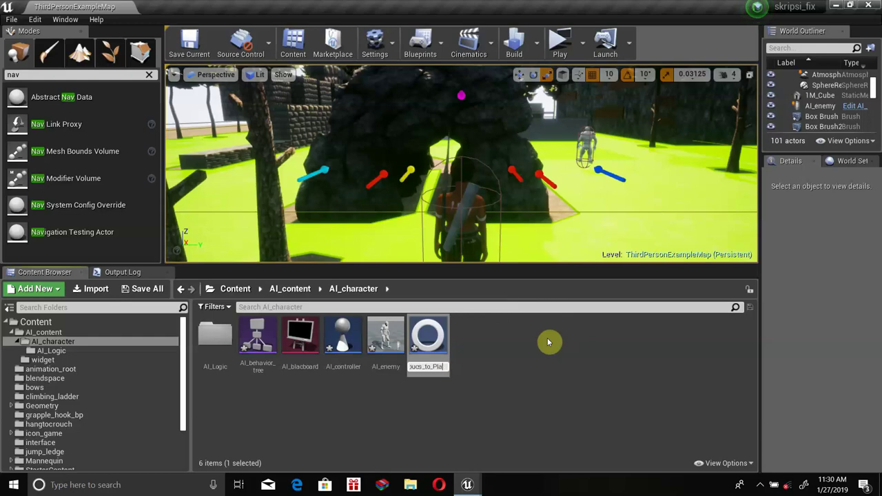
{"action": "type", "text": "r"}
{"action": "key", "text": "Return"}
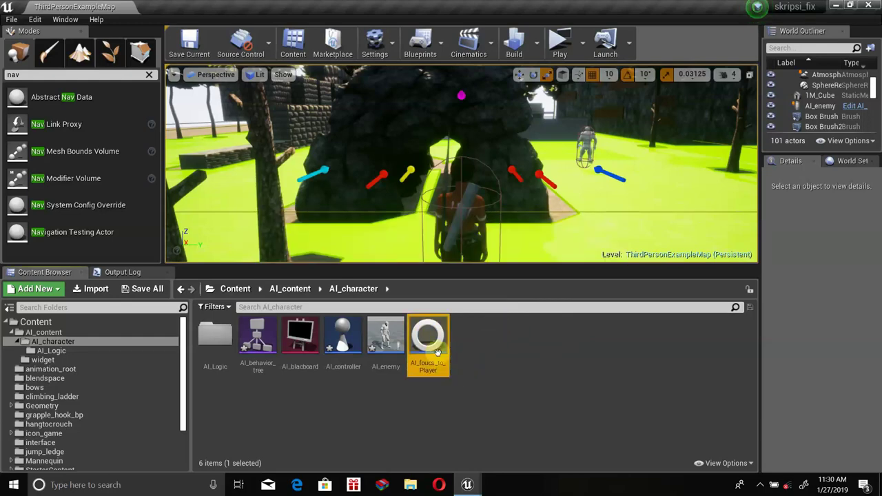
{"action": "double_click", "coordinate": [430, 336]}
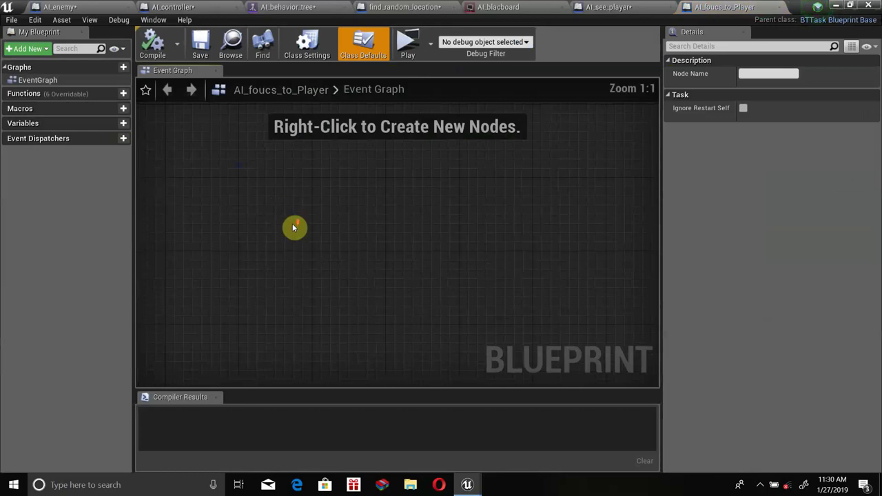
Add Event Receive Execute and wire its Owner Actor into a Get AIController node
{"action": "right_click", "coordinate": [256, 180]}
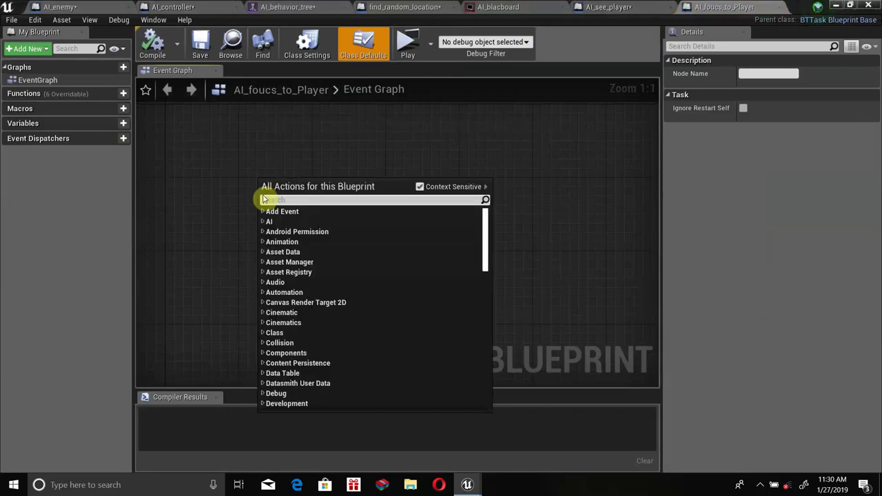
{"action": "left_click", "coordinate": [269, 211]}
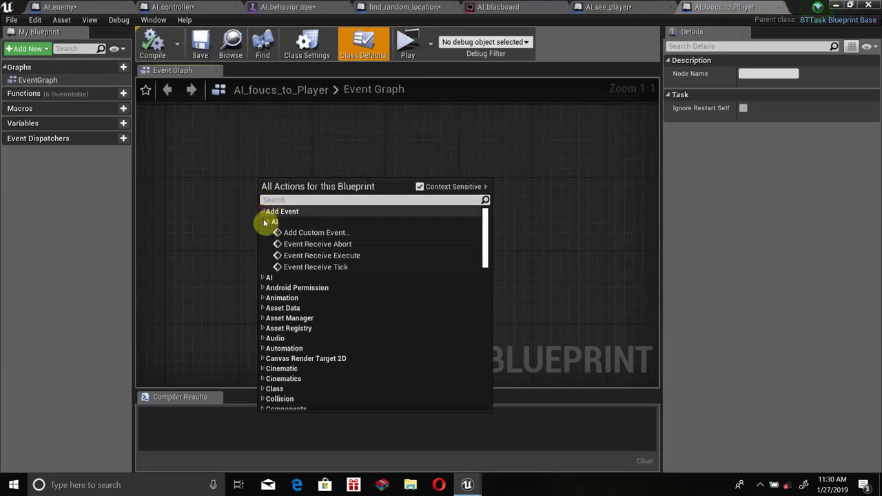
{"action": "left_click", "coordinate": [308, 255]}
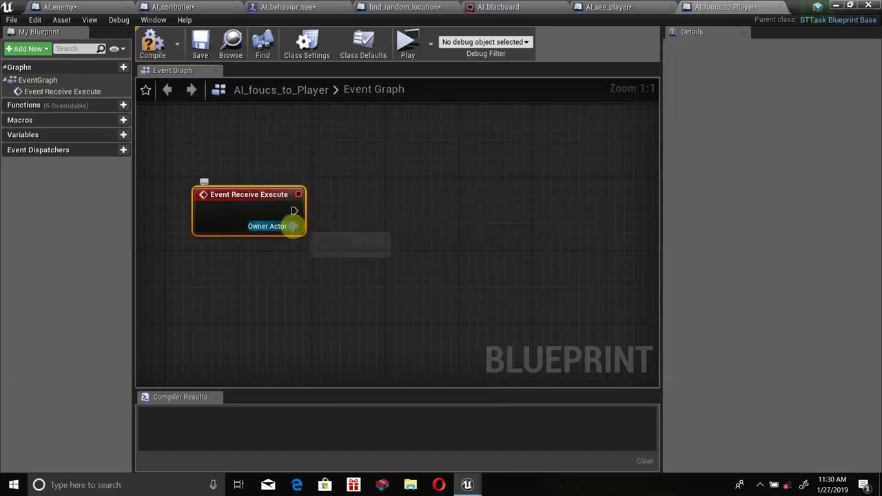
{"action": "left_click_drag", "start_coordinate": [293, 226], "coordinate": [330, 218]}
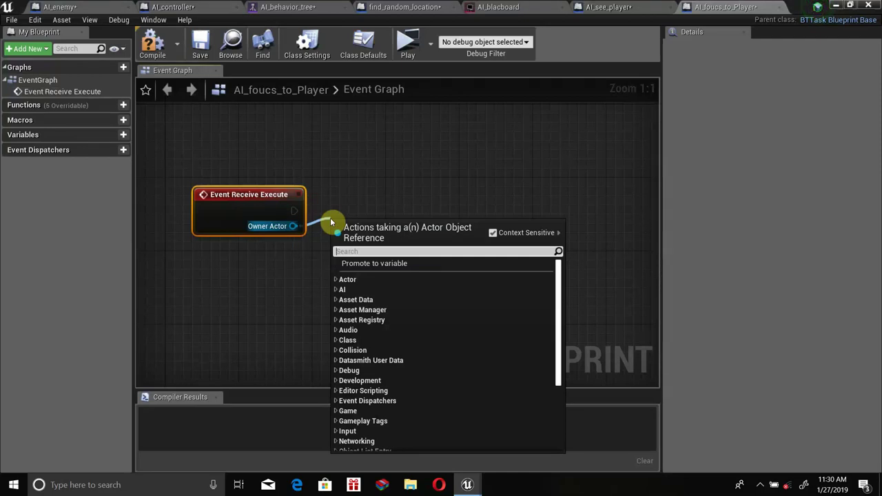
{"action": "type", "text": "get ai"}
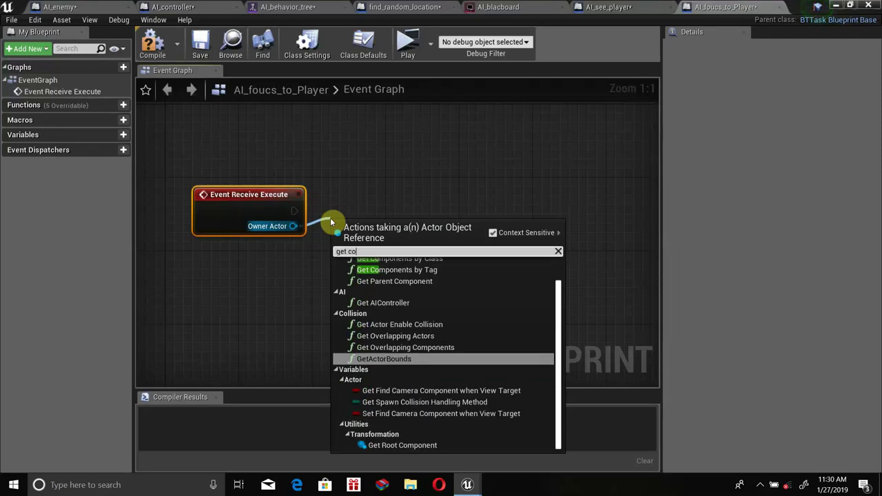
{"action": "type", "text": "contro"}
{"action": "key", "text": "Return"}
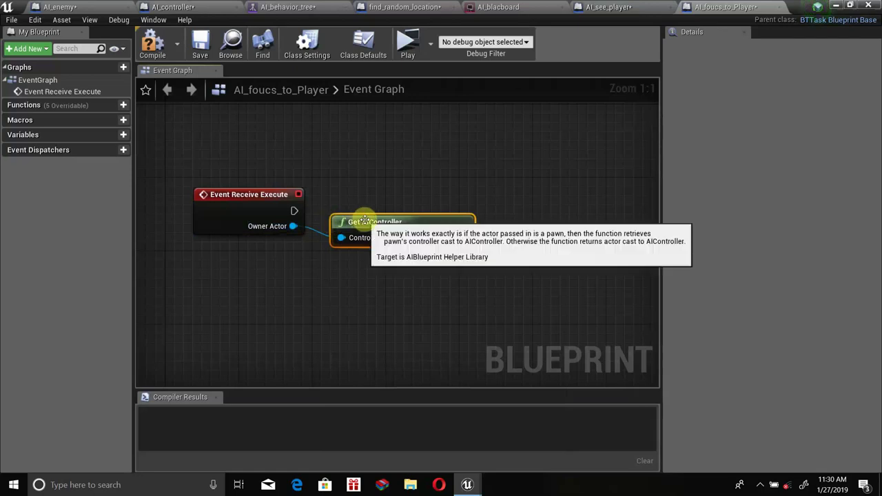
Feed Get AIController's Return Value into a Get Controlled Pawn node and position it
{"action": "right_click_drag", "start_coordinate": [423, 262], "coordinate": [328, 284]}
{"action": "left_click_drag", "start_coordinate": [333, 284], "coordinate": [446, 266]}
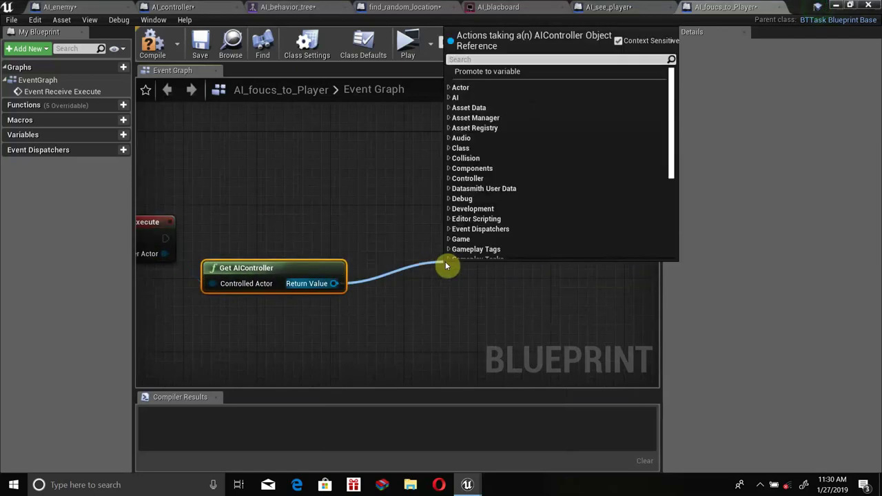
{"action": "type", "text": "cont"}
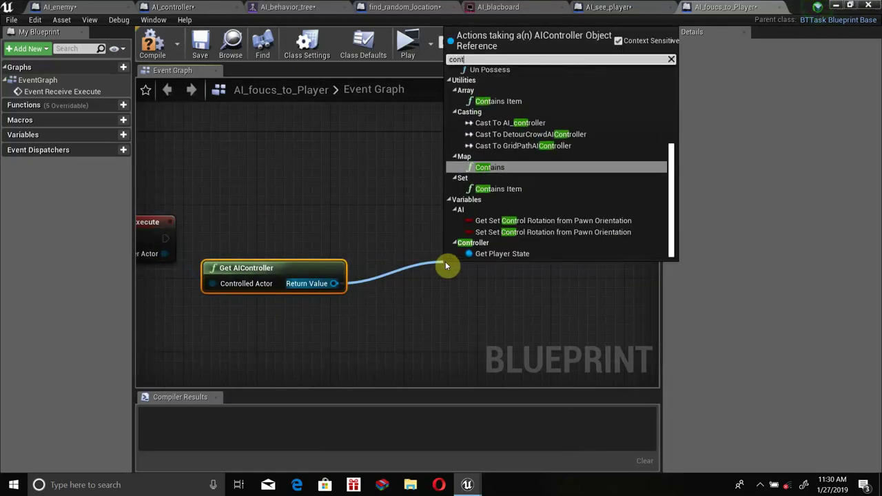
{"action": "type", "text": "rolled"}
{"action": "key", "text": "Return"}
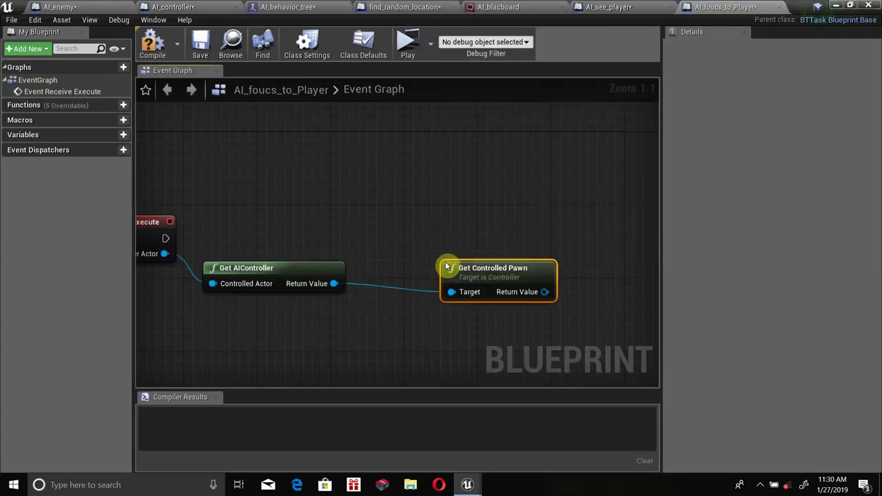
{"action": "scroll", "coordinate": [455, 266], "scroll_direction": "up", "scroll_amount": 1}
{"action": "mouse_move", "coordinate": [468, 272]}
{"action": "left_mouse_down"}
{"action": "mouse_move", "coordinate": [407, 284]}
{"action": "mouse_move", "coordinate": [406, 275]}
{"action": "left_mouse_up"}
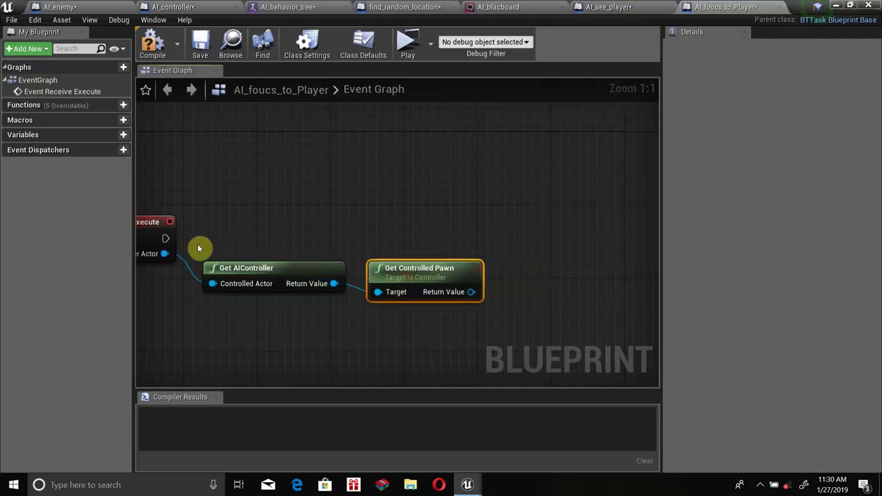
{"action": "left_click_drag", "start_coordinate": [166, 239], "coordinate": [458, 240]}
{"action": "right_click_drag", "start_coordinate": [514, 266], "coordinate": [392, 262]}
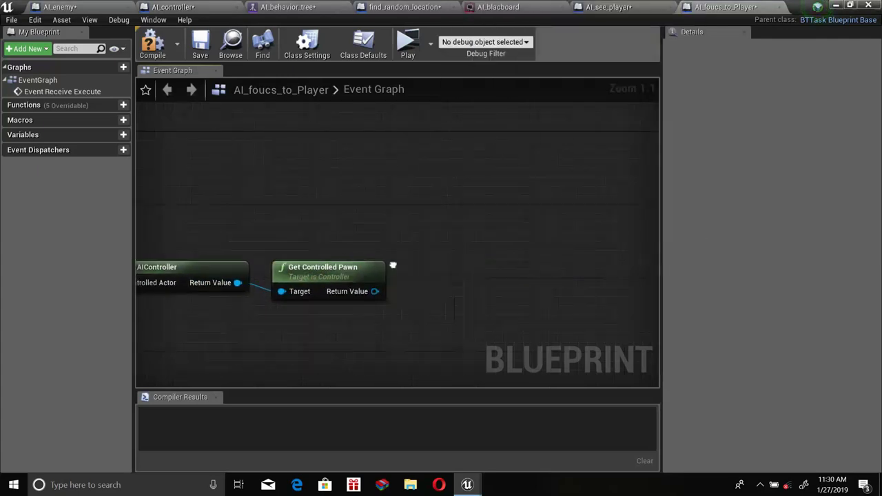
Add Set Focus Actor from the controlled pawn, compile, then delete that node
{"action": "left_click_drag", "start_coordinate": [334, 293], "coordinate": [397, 258]}
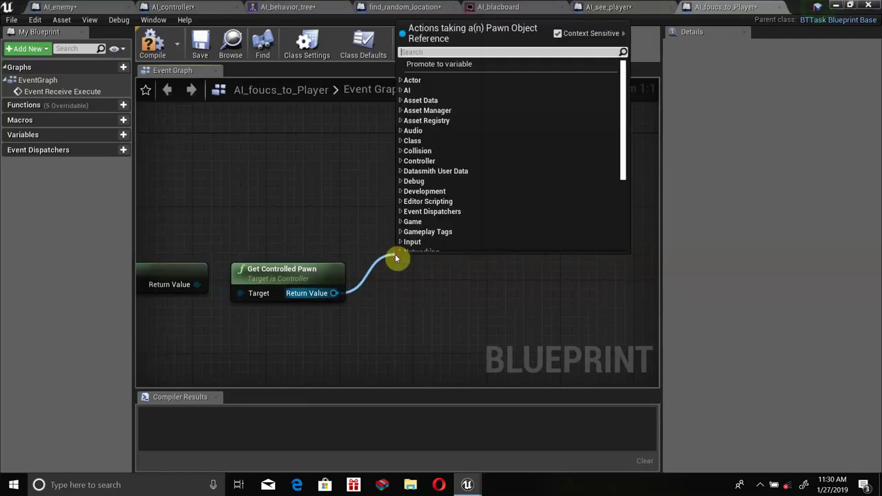
{"action": "left_click", "coordinate": [356, 254]}
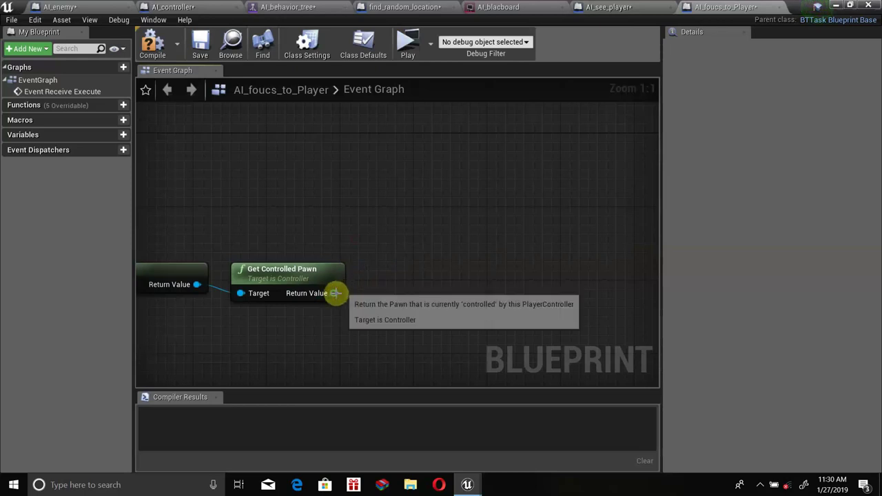
{"action": "left_click_drag", "start_coordinate": [333, 293], "coordinate": [397, 237]}
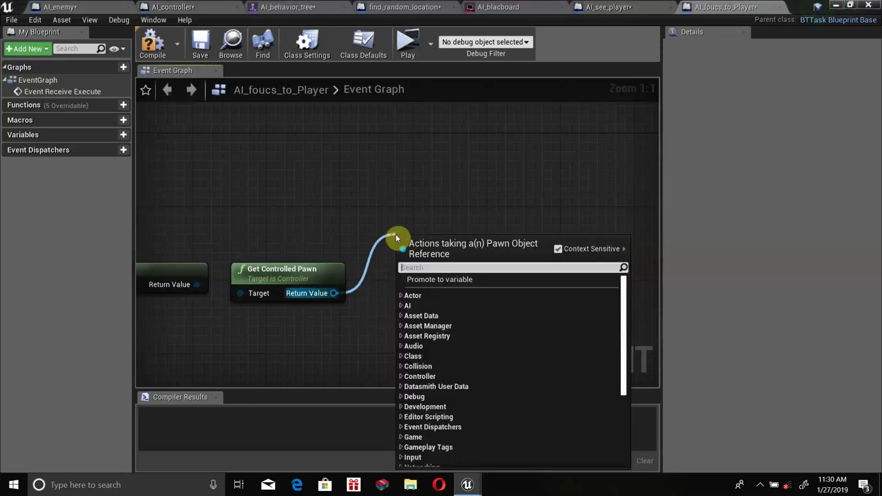
{"action": "type", "text": "foc"}
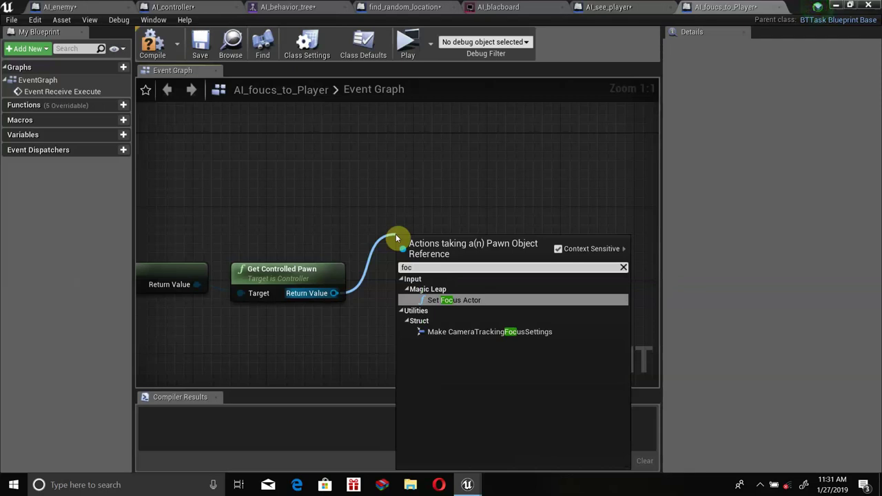
{"action": "key", "text": "Return"}
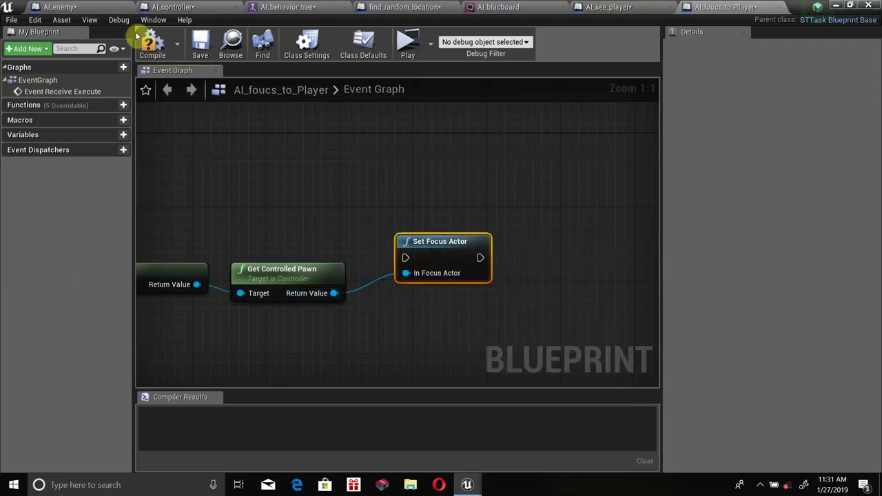
{"action": "left_click", "coordinate": [142, 38]}
{"action": "left_click_drag", "start_coordinate": [460, 259], "coordinate": [489, 253]}
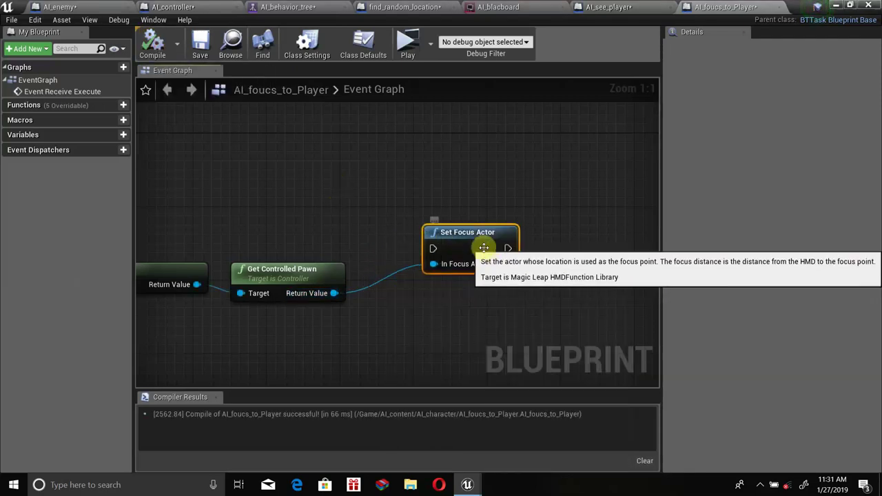
{"action": "key", "text": "Delete"}
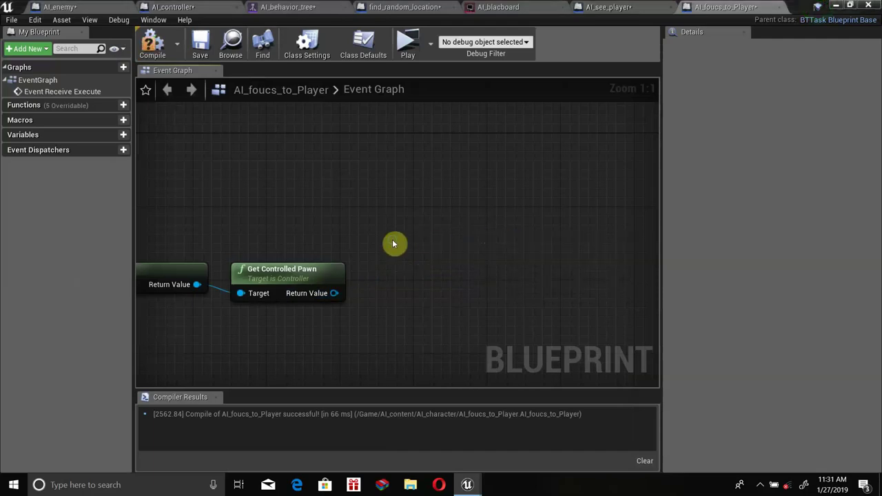
{"action": "right_click", "coordinate": [393, 244]}
{"action": "type", "text": "focus"}
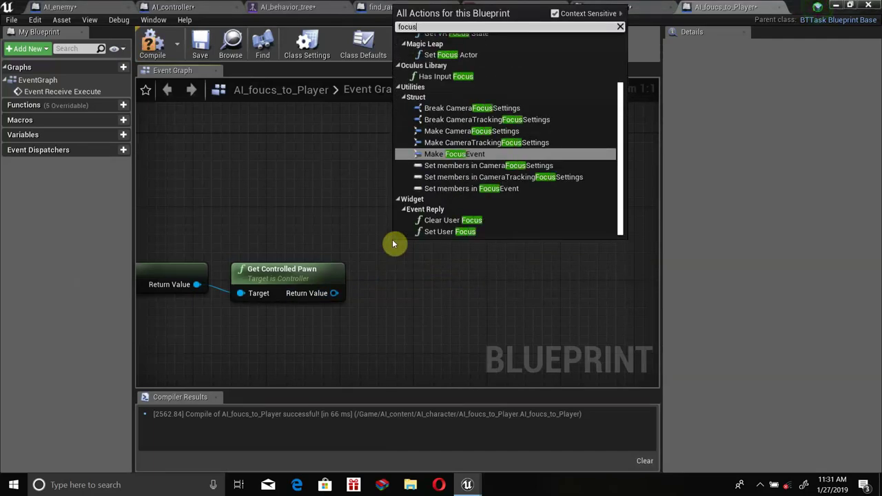
{"action": "scroll", "coordinate": [394, 122], "scroll_direction": "up", "scroll_amount": 3}
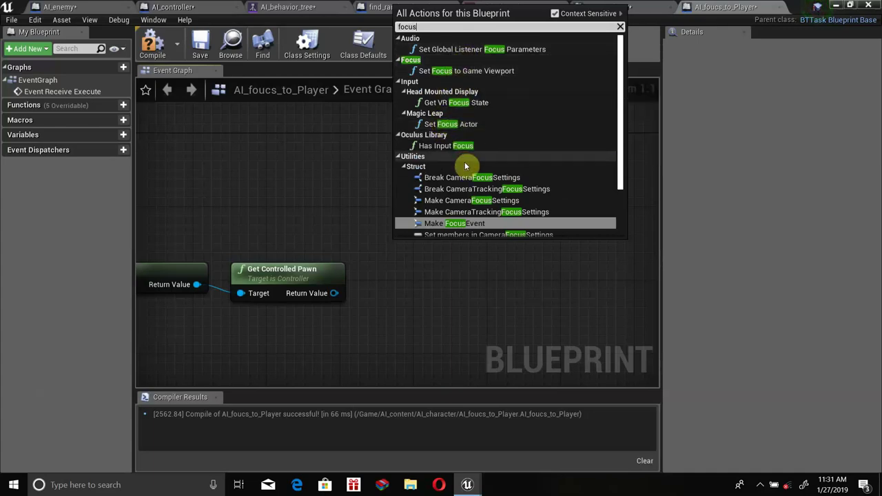
{"action": "scroll", "coordinate": [466, 169], "scroll_direction": "down", "scroll_amount": 2}
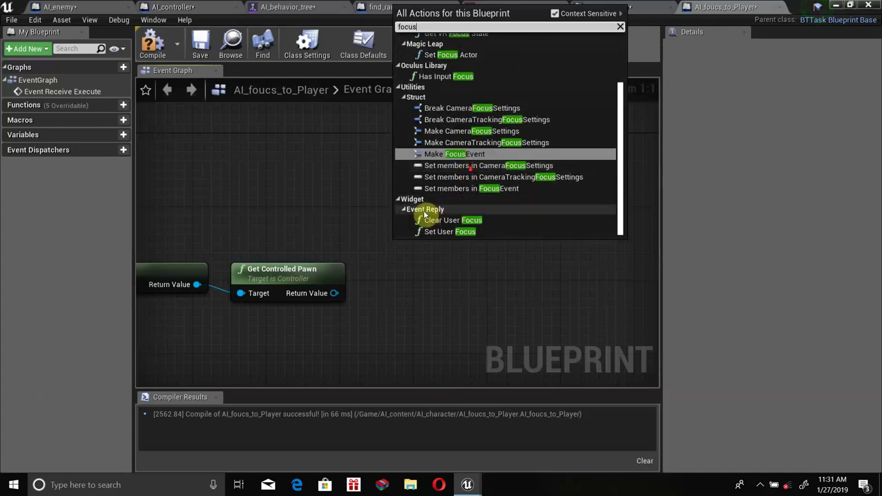
{"action": "right_click_drag", "start_coordinate": [319, 211], "coordinate": [429, 234]}
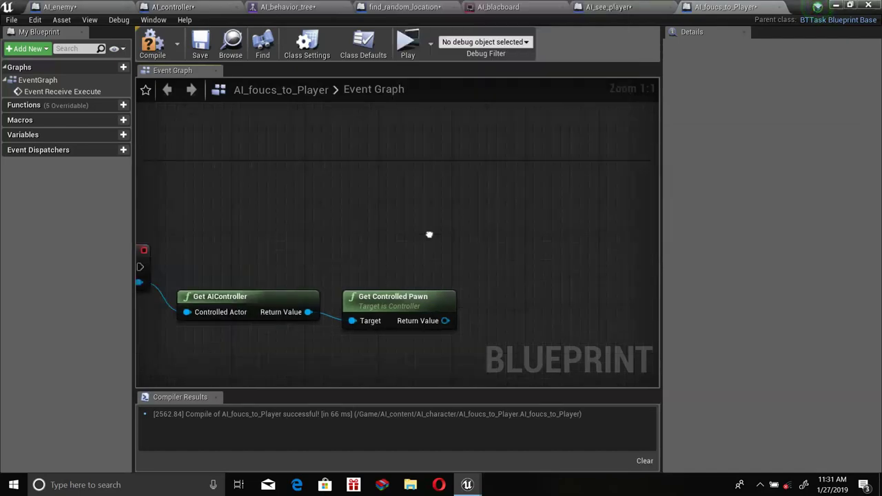
{"action": "right_click_drag", "start_coordinate": [256, 240], "coordinate": [335, 258]}
{"action": "left_click_drag", "start_coordinate": [222, 279], "coordinate": [346, 285]}
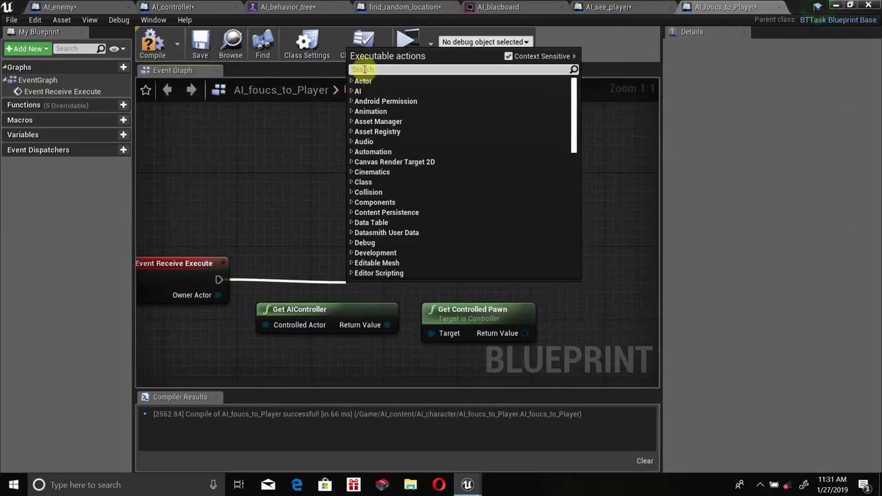
{"action": "type", "text": "fou"}
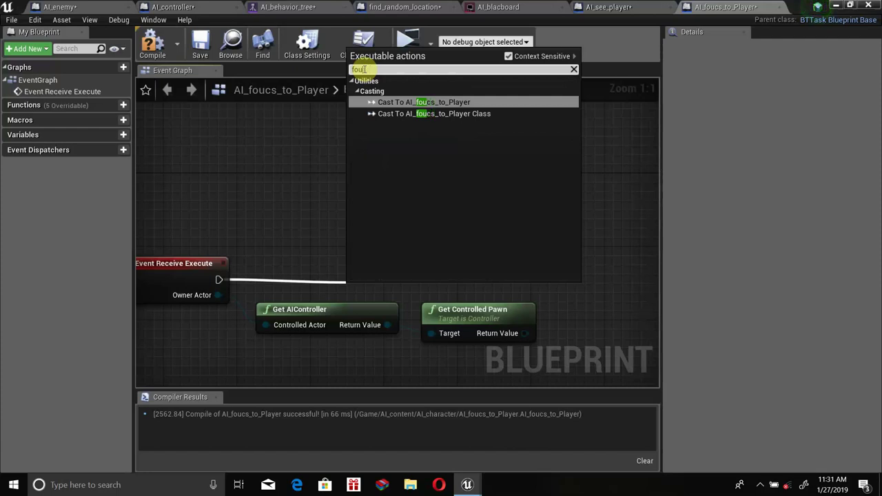
{"action": "key", "text": "BackSpace"}
{"action": "key", "text": "BackSpace"}
{"action": "type", "text": "oc"}
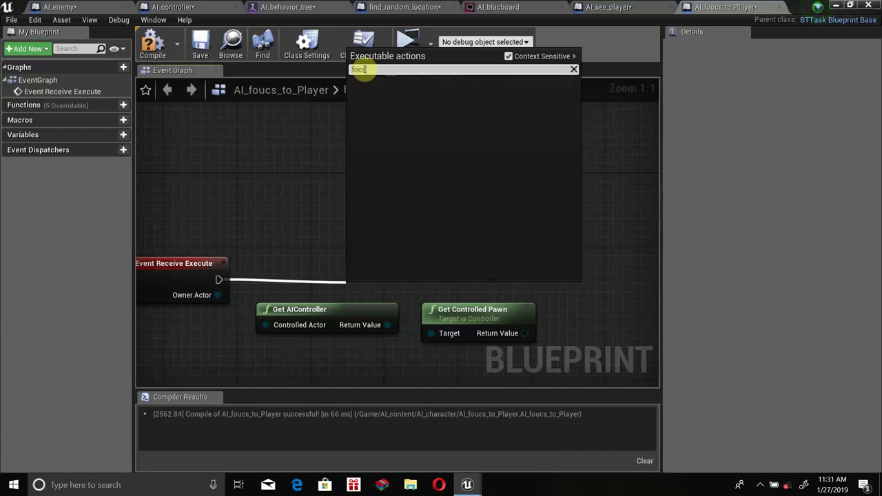
{"action": "type", "text": "us"}
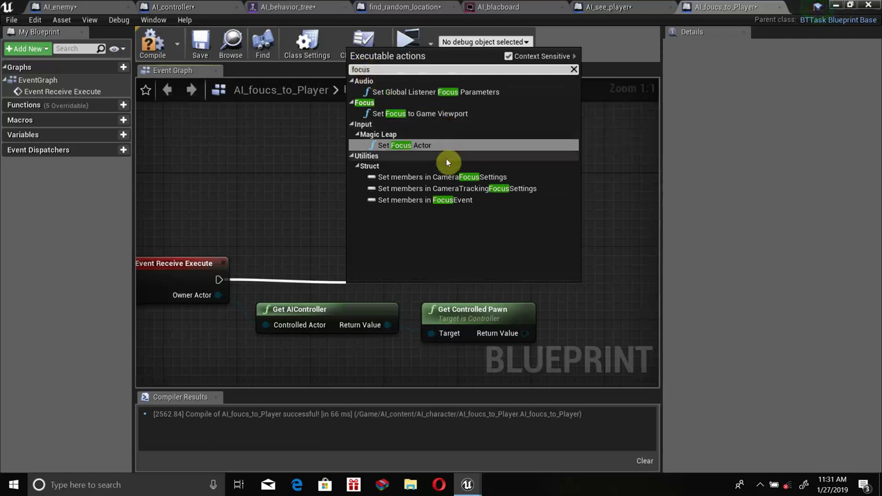
{"action": "left_click", "coordinate": [258, 182]}
{"action": "left_click", "coordinate": [761, 484]}
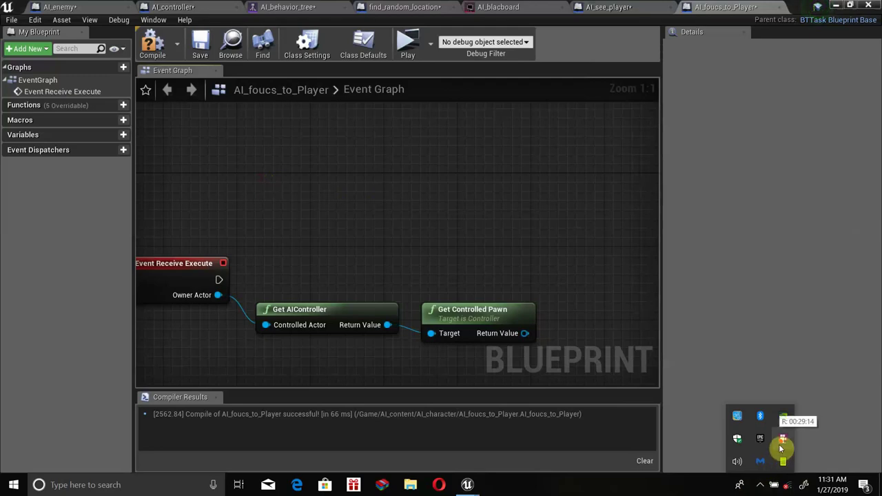
{"action": "right_click", "coordinate": [782, 445]}
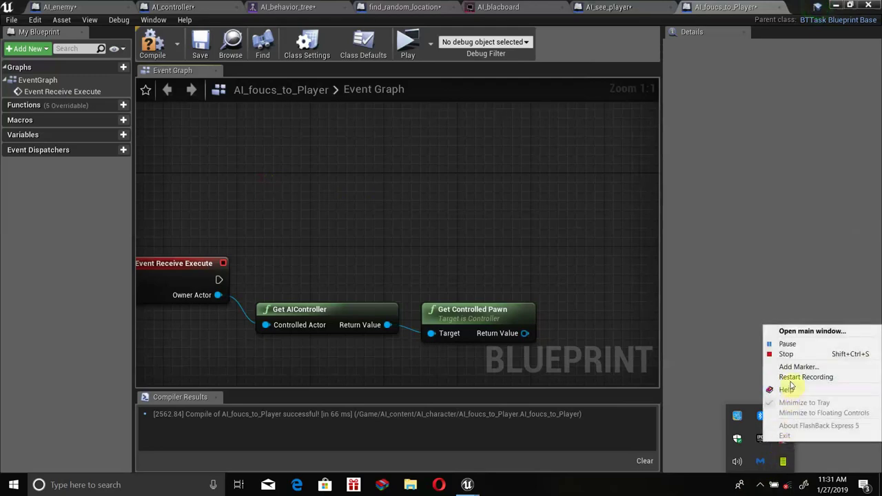
{"action": "left_click", "coordinate": [798, 356]}
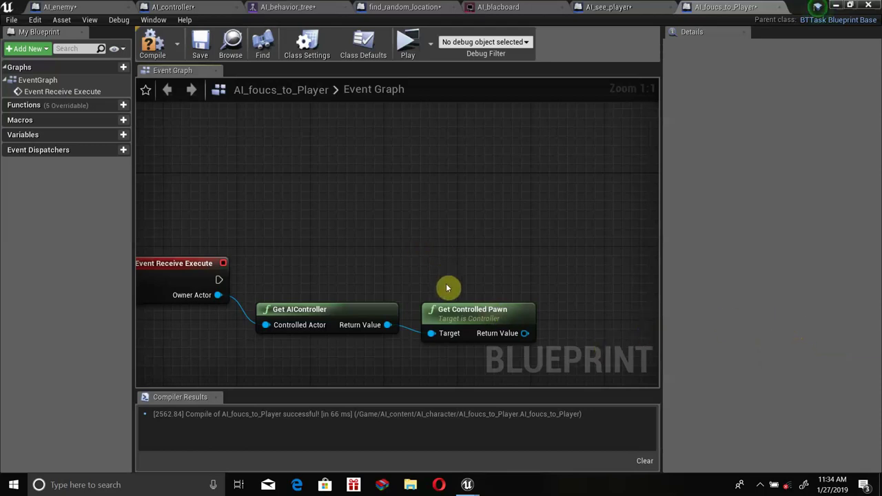
Replace Get Controlled Pawn with a SetFocus node on the AI controller, run by Receive Execute
{"action": "left_click_drag", "start_coordinate": [459, 310], "coordinate": [485, 290]}
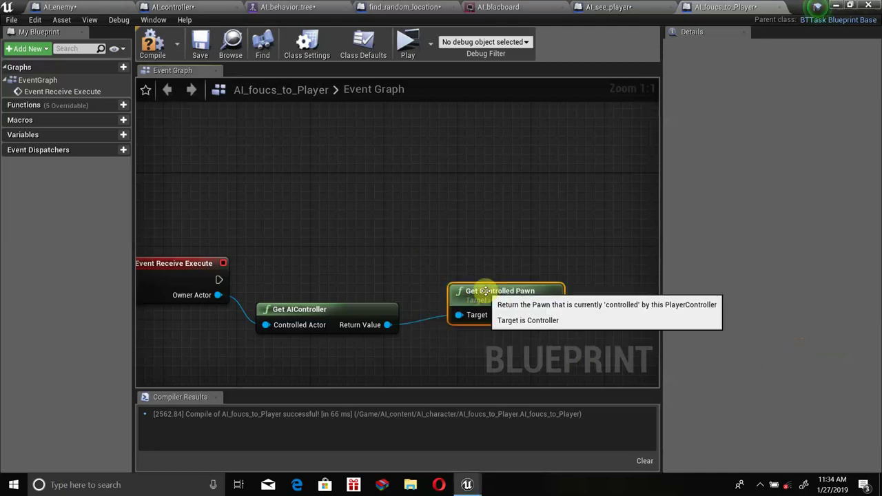
{"action": "key", "text": "Delete"}
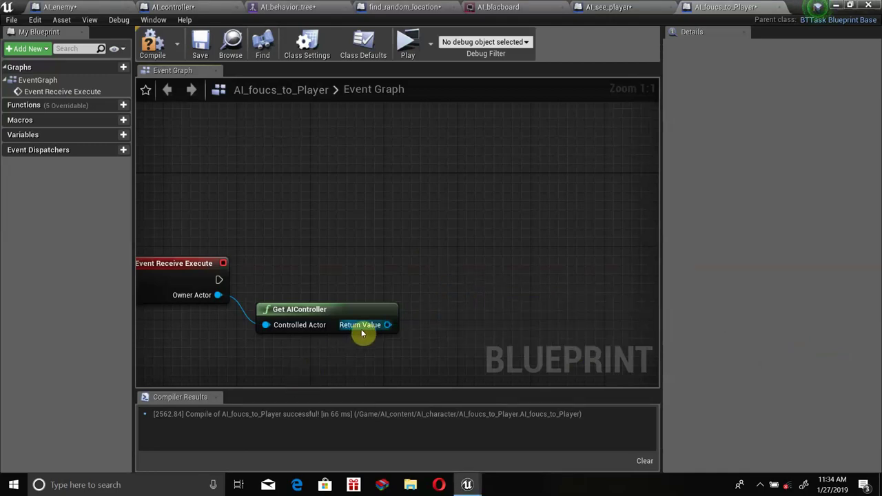
{"action": "left_click_drag", "start_coordinate": [388, 325], "coordinate": [429, 277]}
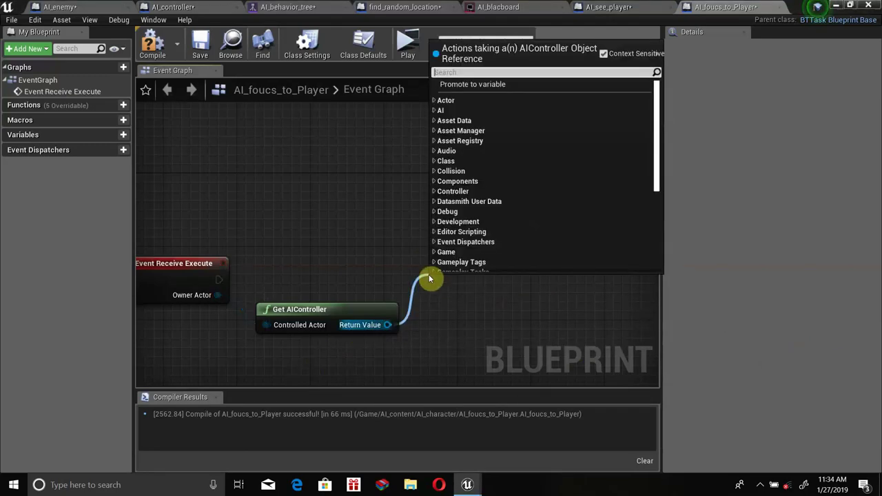
{"action": "type", "text": "focud"}
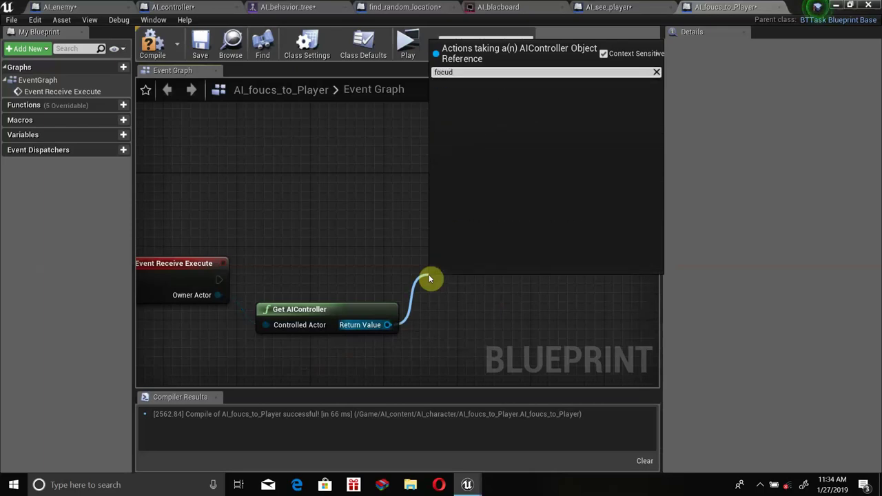
{"action": "key", "text": "BackSpace"}
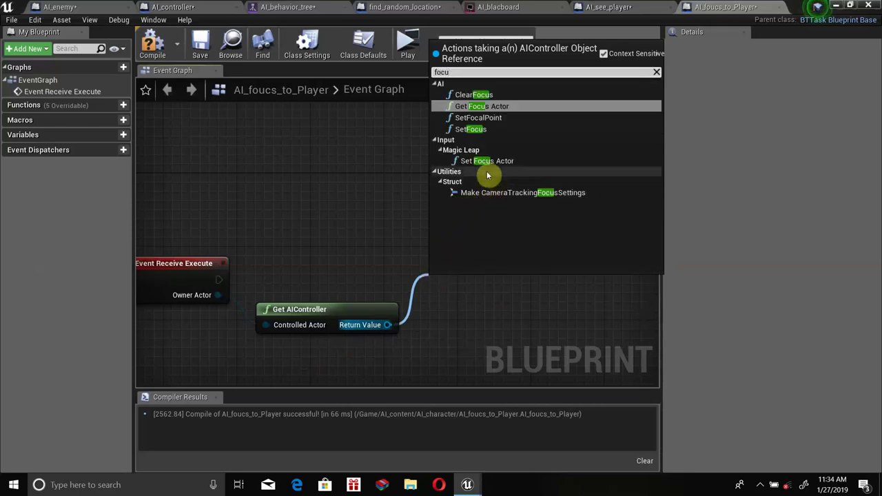
{"action": "left_click", "coordinate": [495, 129]}
{"action": "left_click_drag", "start_coordinate": [487, 309], "coordinate": [497, 264]}
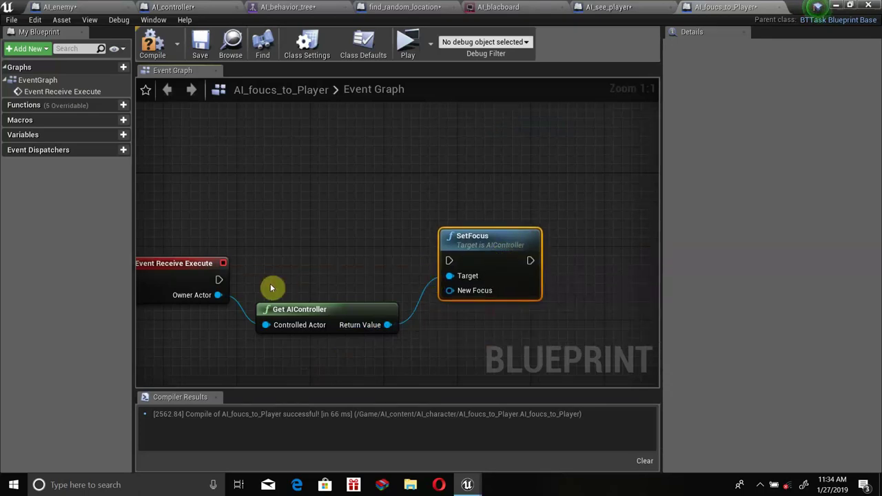
{"action": "left_click_drag", "start_coordinate": [217, 278], "coordinate": [451, 259]}
Feed Get Player Character into SetFocus's New Focus and compile the task
{"action": "right_click_drag", "start_coordinate": [432, 282], "coordinate": [452, 216]}
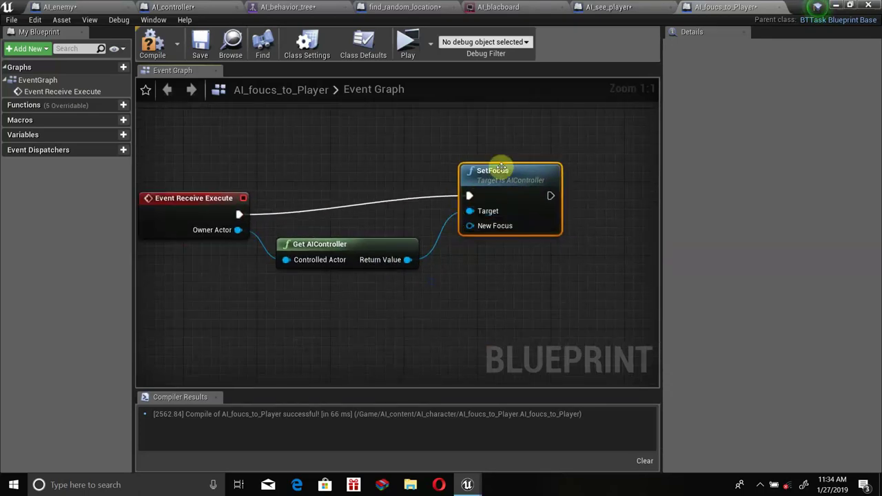
{"action": "left_click_drag", "start_coordinate": [500, 247], "coordinate": [456, 295]}
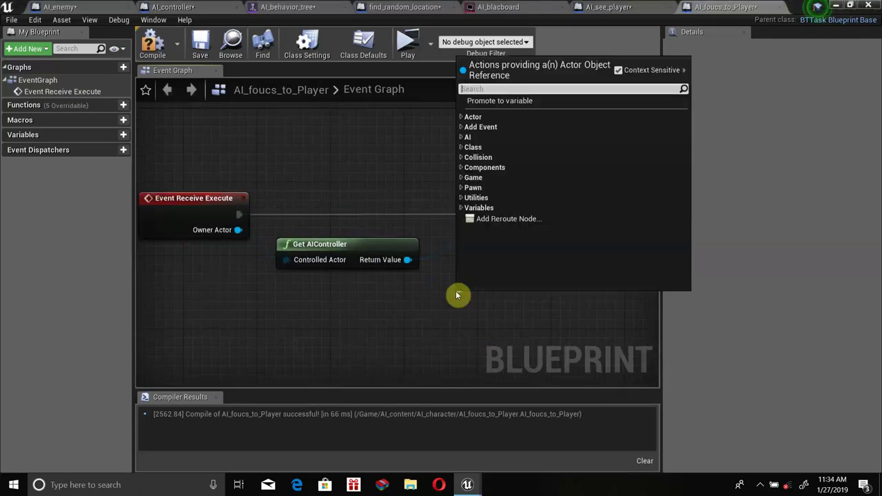
{"action": "type", "text": "get player"}
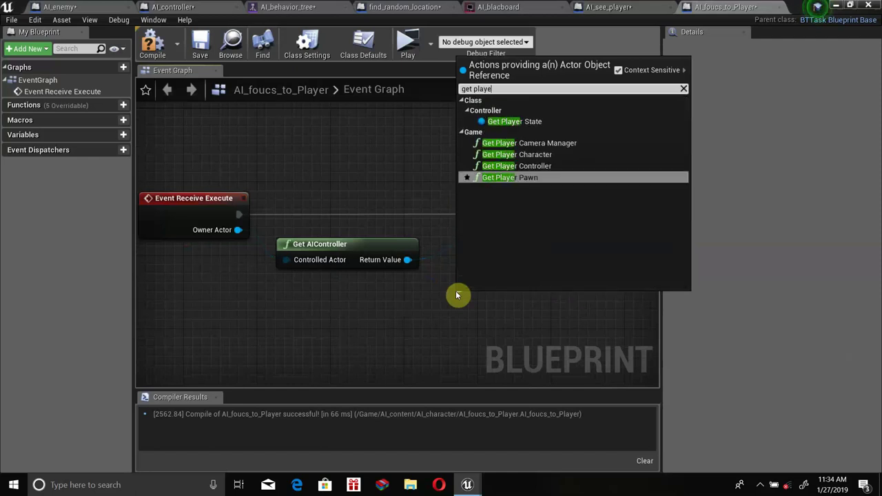
{"action": "type", "text": " character"}
{"action": "key", "text": "Return"}
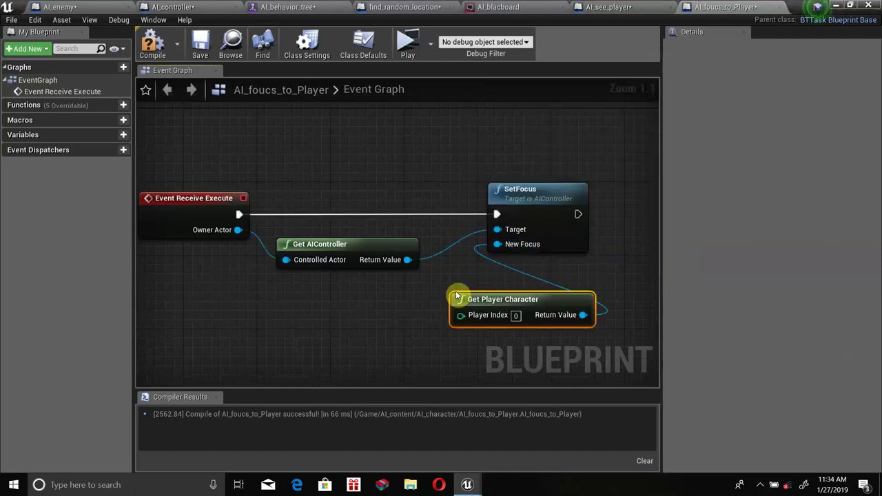
{"action": "left_click_drag", "start_coordinate": [476, 298], "coordinate": [283, 307]}
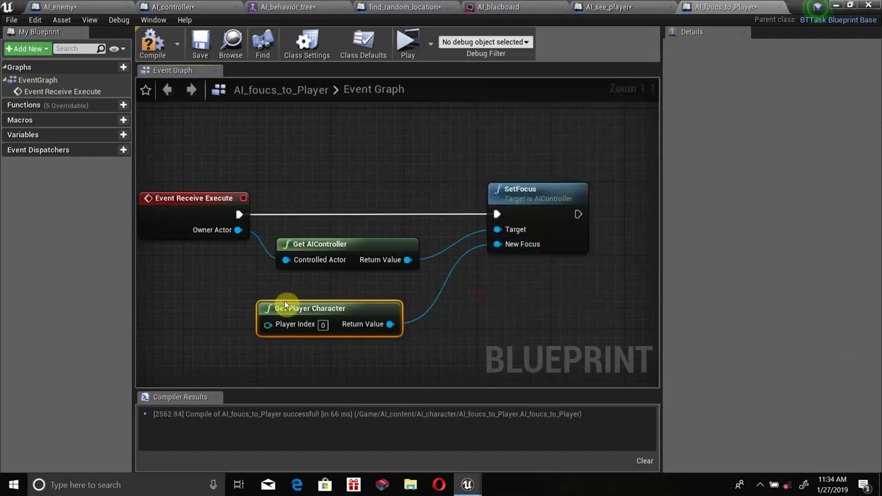
{"action": "left_click", "coordinate": [153, 41]}
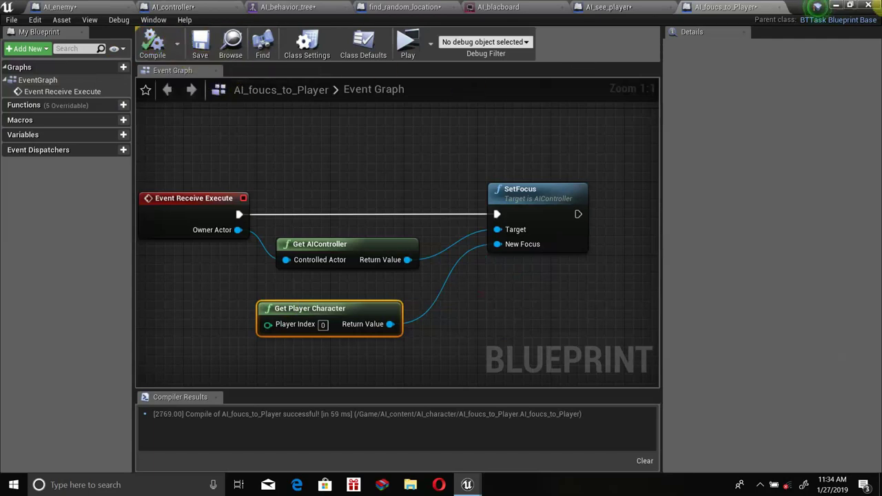
Move the AI_foucs_to_Player asset into the AI_Logic folder
{"action": "left_click", "coordinate": [834, 8]}
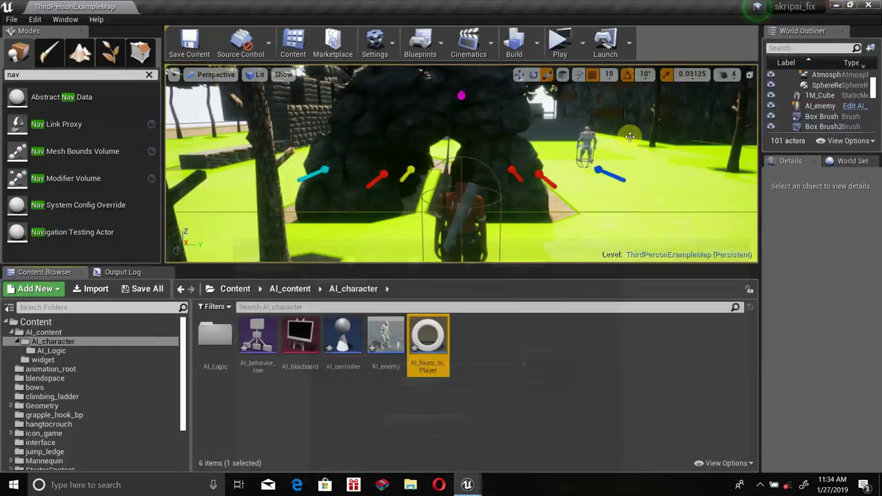
{"action": "mouse_move", "coordinate": [428, 338]}
{"action": "left_mouse_down"}
{"action": "mouse_move", "coordinate": [353, 372]}
{"action": "mouse_move", "coordinate": [217, 336]}
{"action": "left_mouse_up"}
{"action": "left_click", "coordinate": [251, 366]}
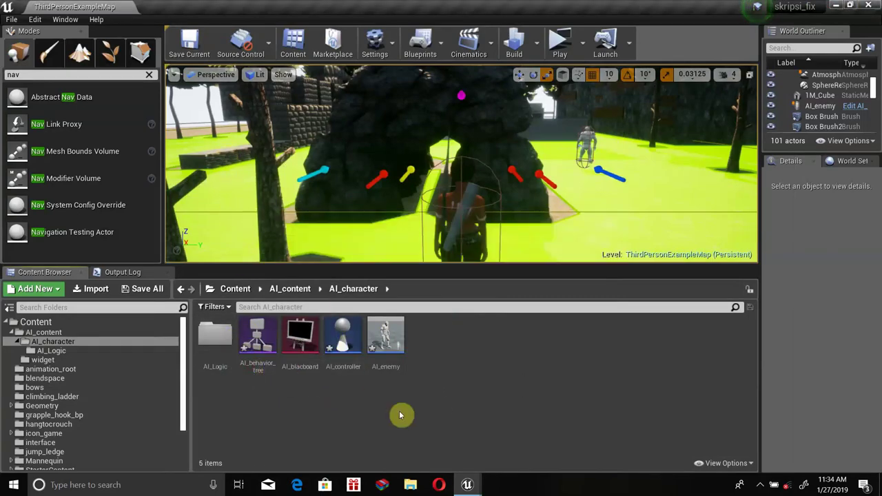
{"action": "mouse_move", "coordinate": [473, 483]}
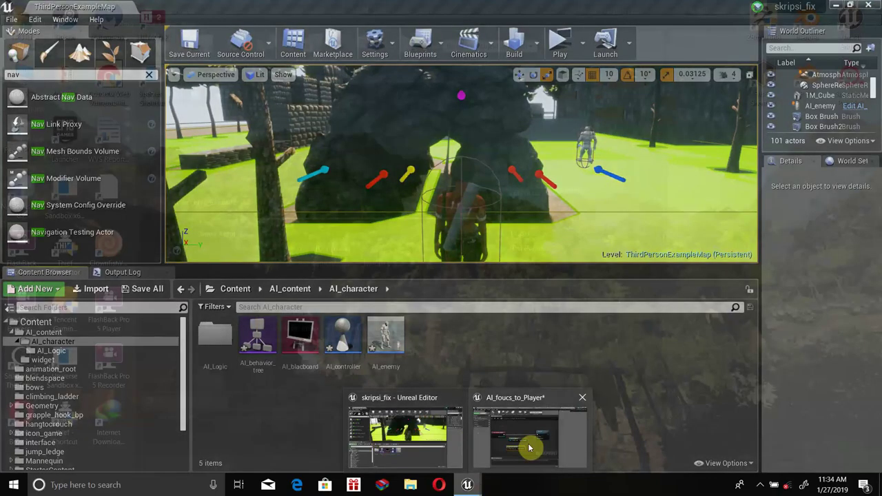
{"action": "left_click", "coordinate": [528, 441]}
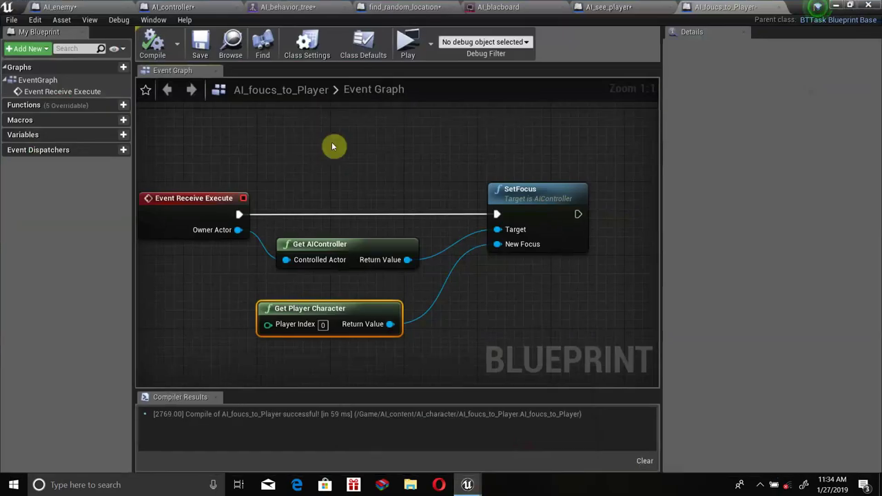
Create a new task from the AI_behavior_tree editor and rename it clear_focus
{"action": "left_click", "coordinate": [293, 6]}
{"action": "left_click", "coordinate": [145, 44]}
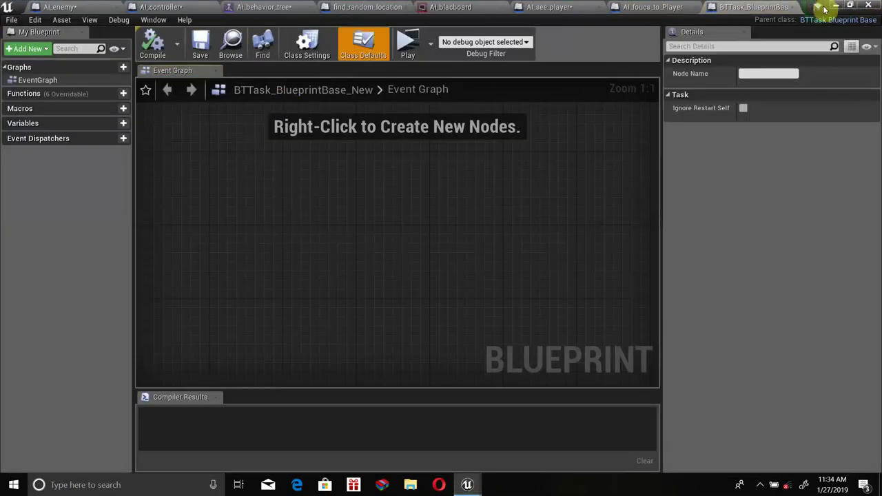
{"action": "left_click", "coordinate": [836, 6]}
{"action": "right_click", "coordinate": [428, 356]}
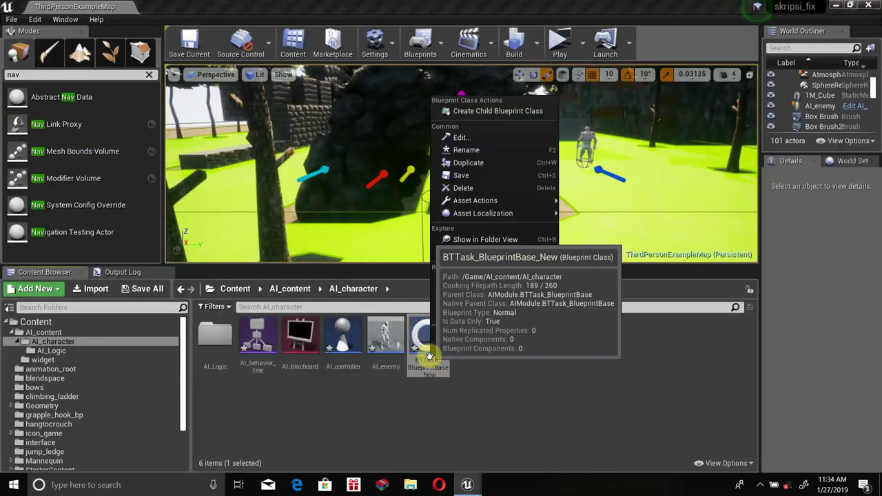
{"action": "left_click", "coordinate": [494, 147]}
{"action": "type", "text": "clear_focus"}
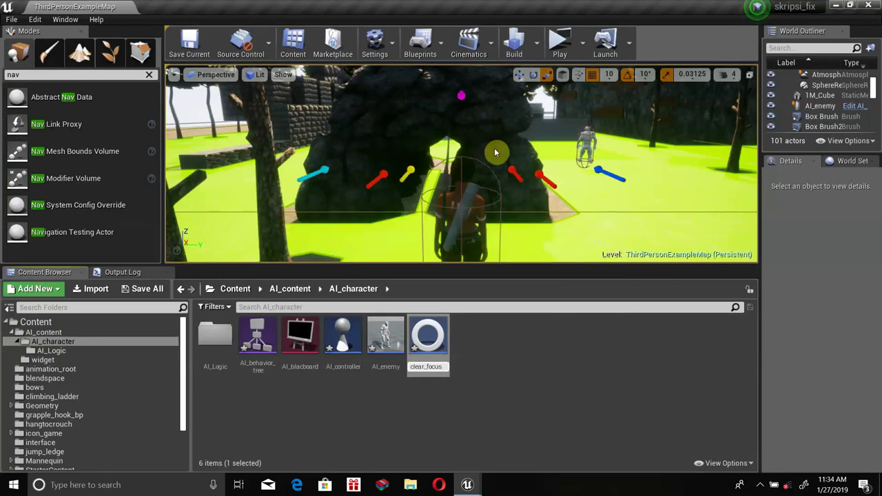
{"action": "key", "text": "Return"}
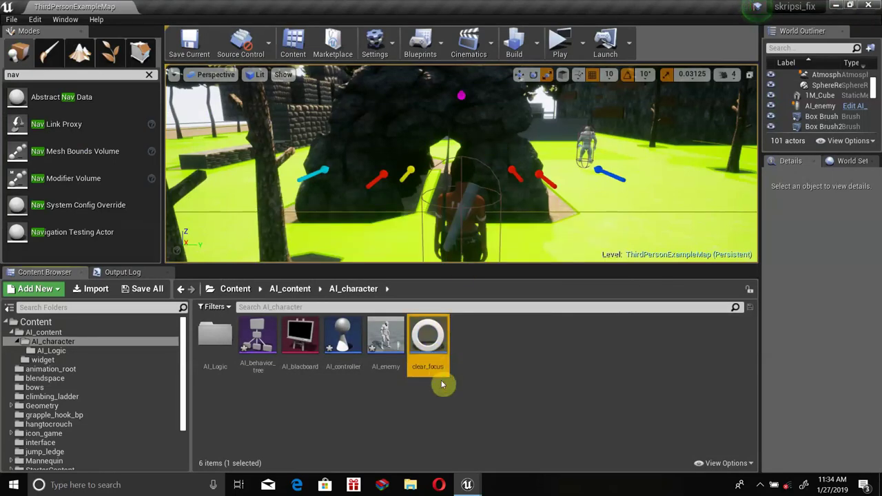
Move clear_focus into AI_Logic and open it for editing
{"action": "left_click_drag", "start_coordinate": [442, 344], "coordinate": [220, 343]}
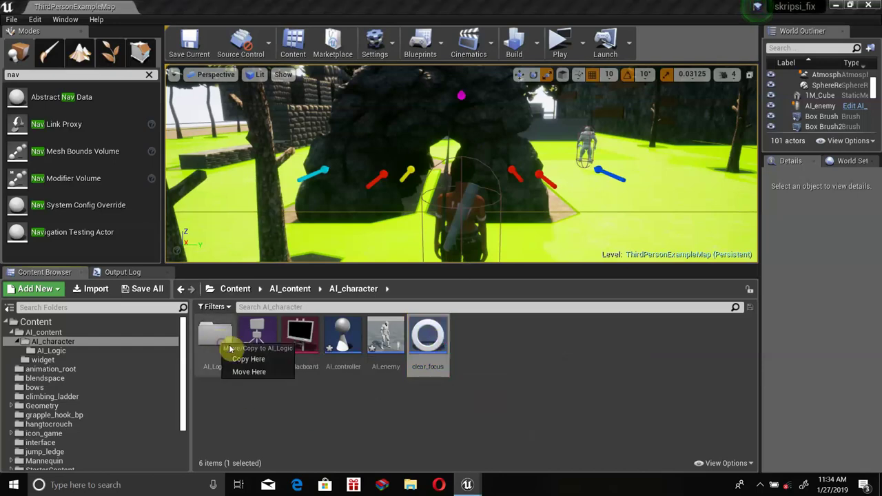
{"action": "left_click", "coordinate": [249, 372]}
{"action": "double_click", "coordinate": [214, 338]}
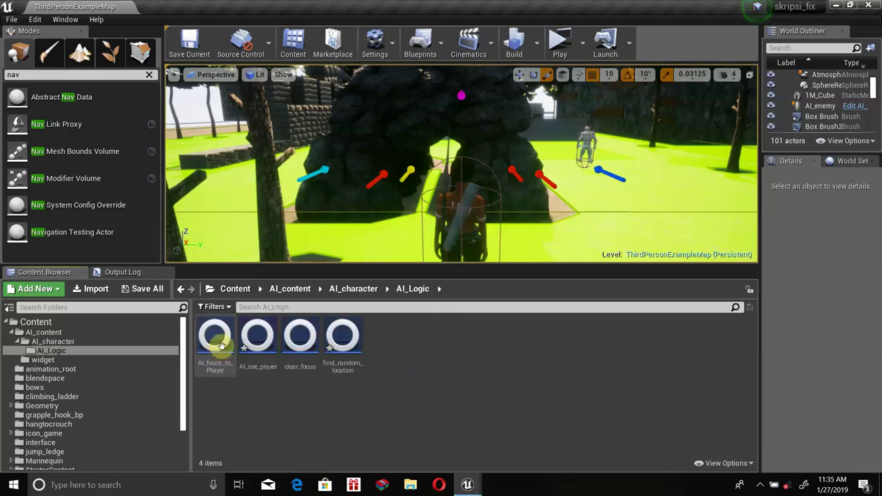
{"action": "double_click", "coordinate": [297, 344]}
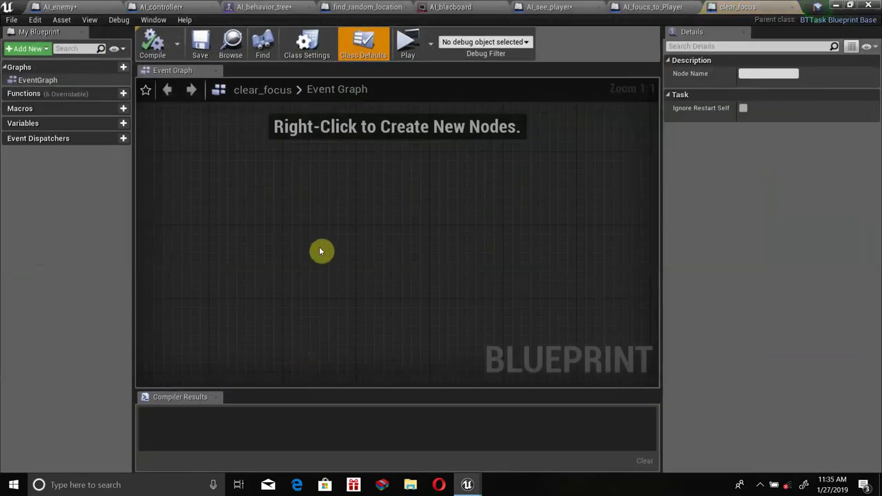
Add Event Receive Execute and wire its Owner Actor into Get AIController
{"action": "right_click", "coordinate": [203, 195]}
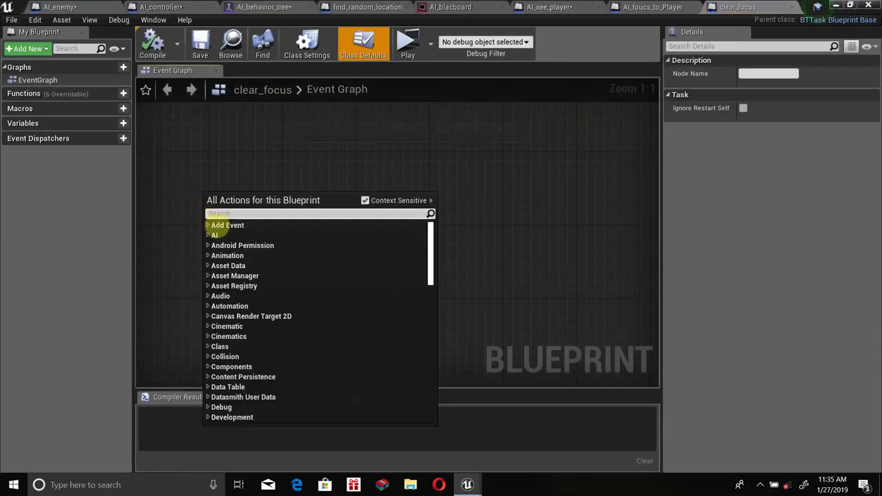
{"action": "left_click", "coordinate": [211, 227]}
{"action": "left_click", "coordinate": [236, 269]}
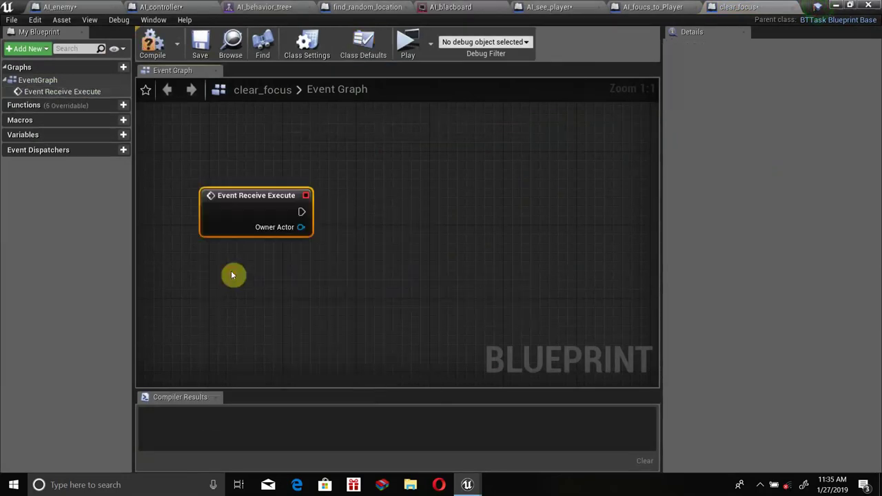
{"action": "left_click_drag", "start_coordinate": [300, 227], "coordinate": [365, 227]}
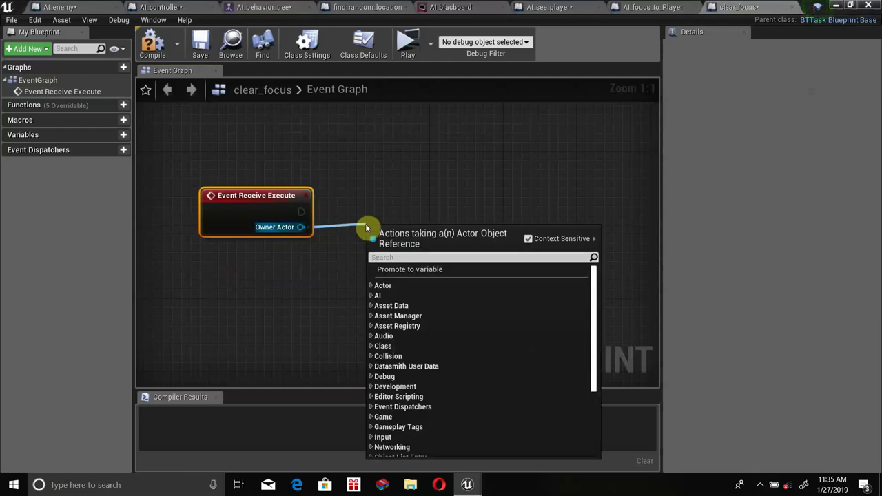
{"action": "type", "text": "cast to th"}
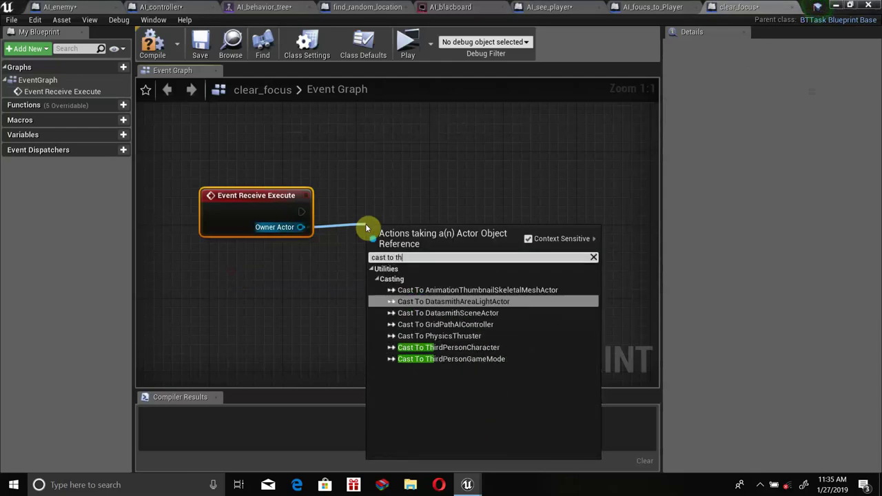
{"action": "type", "text": "ie"}
{"action": "key", "text": "BackSpace"}
{"action": "type", "text": "rd"}
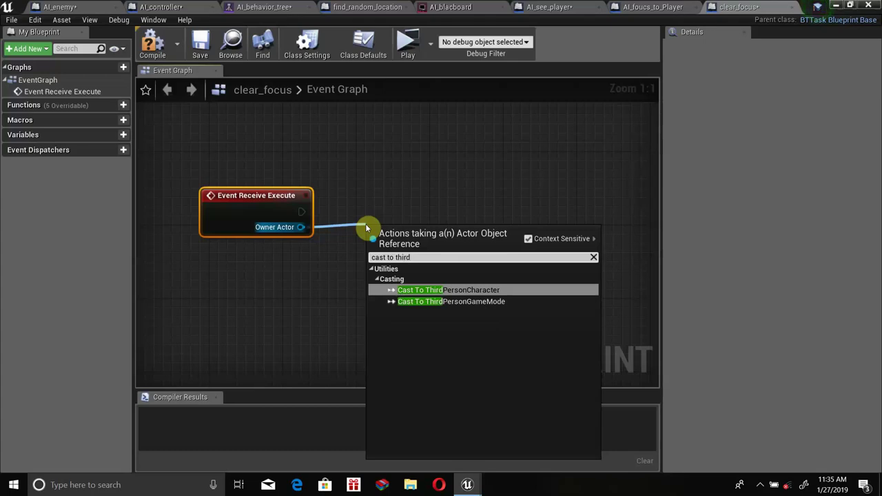
{"action": "key", "text": "BackSpace"}
{"action": "key", "text": "BackSpace"}
{"action": "key", "text": "BackSpace"}
{"action": "key", "text": "BackSpace"}
{"action": "key", "text": "BackSpace"}
{"action": "key", "text": "BackSpace"}
{"action": "key", "text": "BackSpace"}
{"action": "key", "text": "BackSpace"}
{"action": "key", "text": "BackSpace"}
{"action": "key", "text": "BackSpace"}
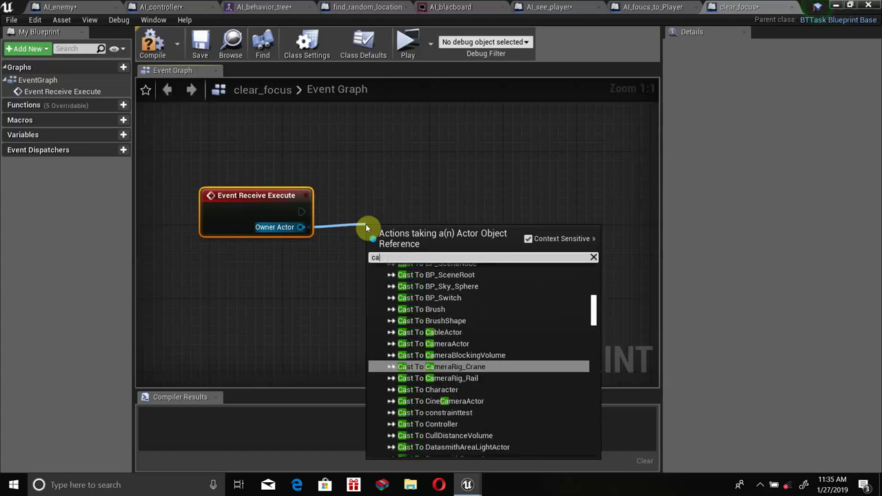
{"action": "key", "text": "BackSpace"}
{"action": "key", "text": "BackSpace"}
{"action": "type", "text": "getai"}
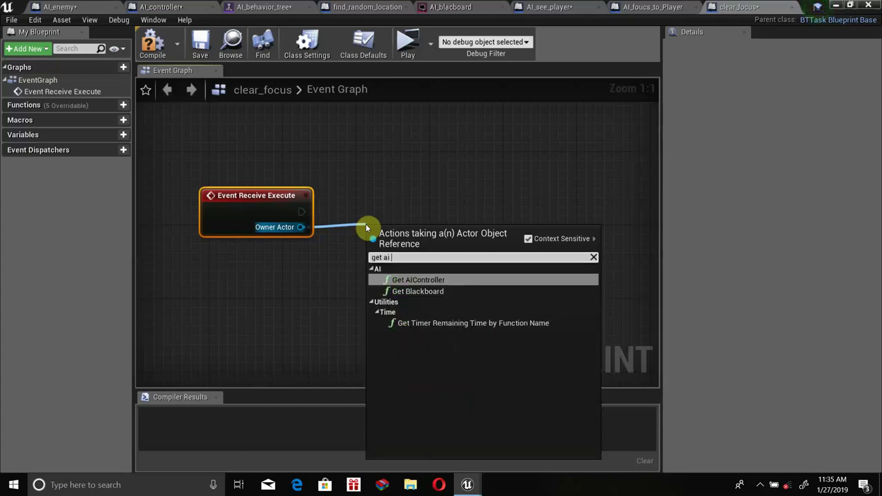
{"action": "key", "text": "Return"}
{"action": "mouse_move", "coordinate": [439, 241]}
{"action": "left_mouse_down"}
{"action": "mouse_move", "coordinate": [360, 288]}
{"action": "mouse_move", "coordinate": [442, 254]}
{"action": "left_mouse_up"}
Add ClearFocus on the controller, link it to the event's execution, and compile
{"action": "type", "text": "clea"}
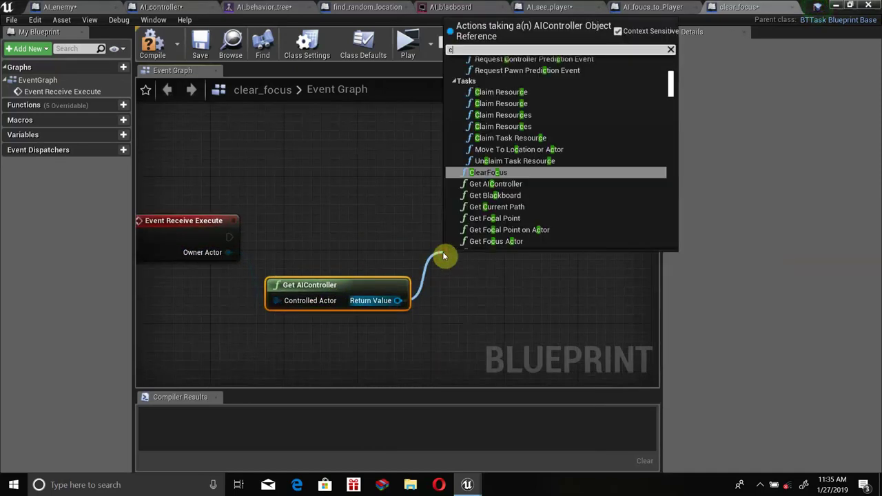
{"action": "key", "text": "Return"}
{"action": "left_click_drag", "start_coordinate": [447, 247], "coordinate": [438, 210]}
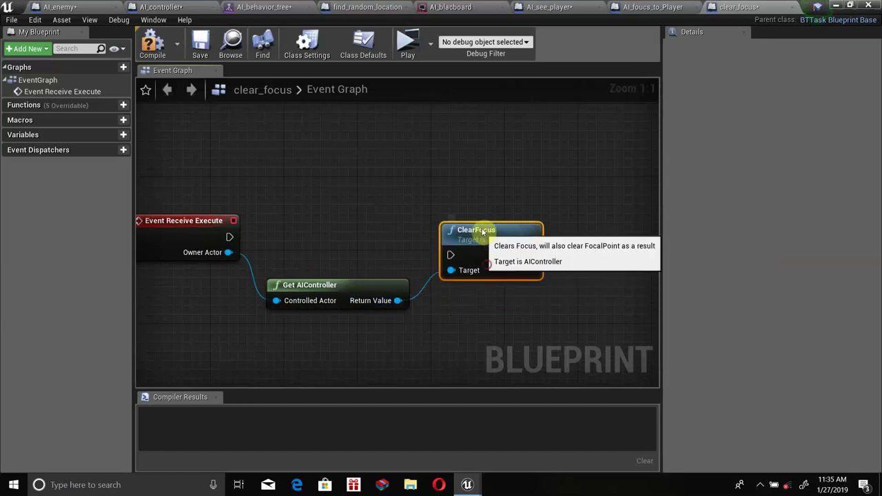
{"action": "left_click_drag", "start_coordinate": [456, 244], "coordinate": [442, 246]}
{"action": "left_click", "coordinate": [158, 54]}
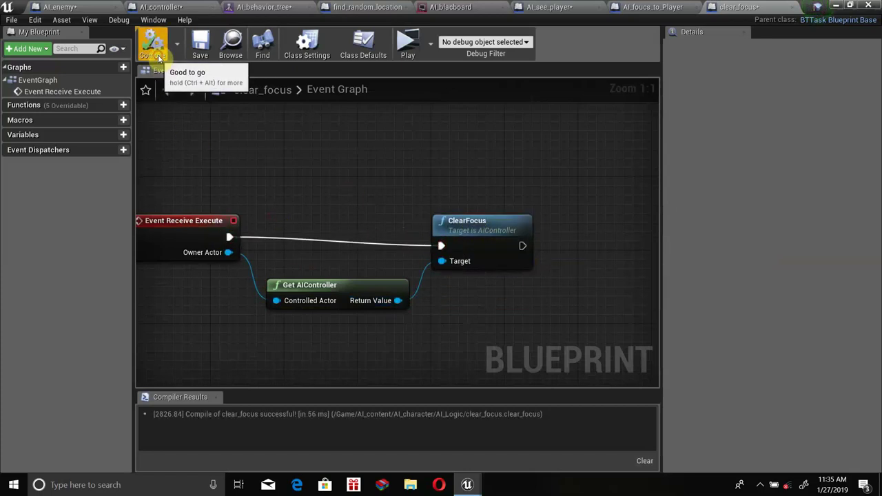
In AI_behavior_tree, add a clear_focus task under the left, not-seen-player Sequence
{"action": "left_click", "coordinate": [834, 4]}
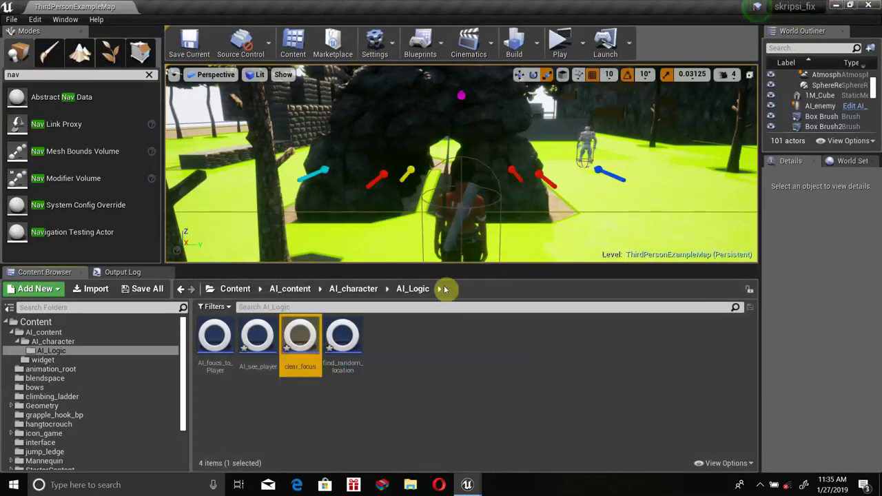
{"action": "left_click", "coordinate": [467, 485]}
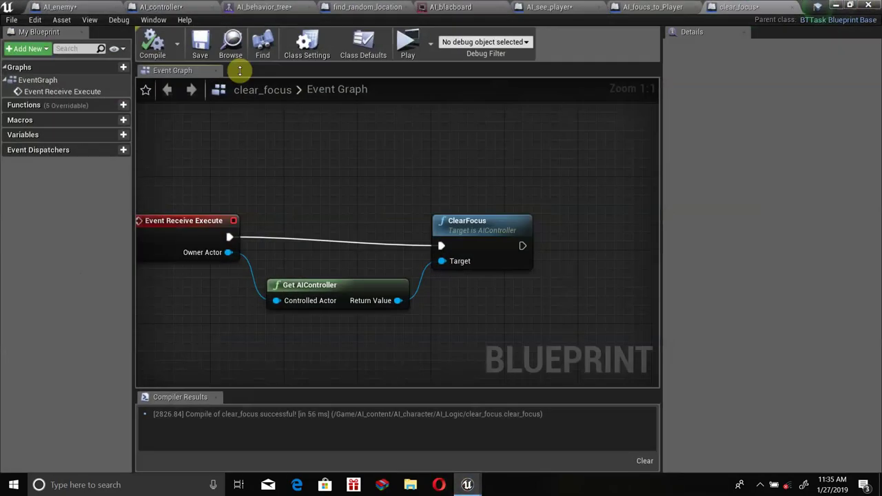
{"action": "left_click", "coordinate": [256, 7]}
{"action": "left_click", "coordinate": [423, 158]}
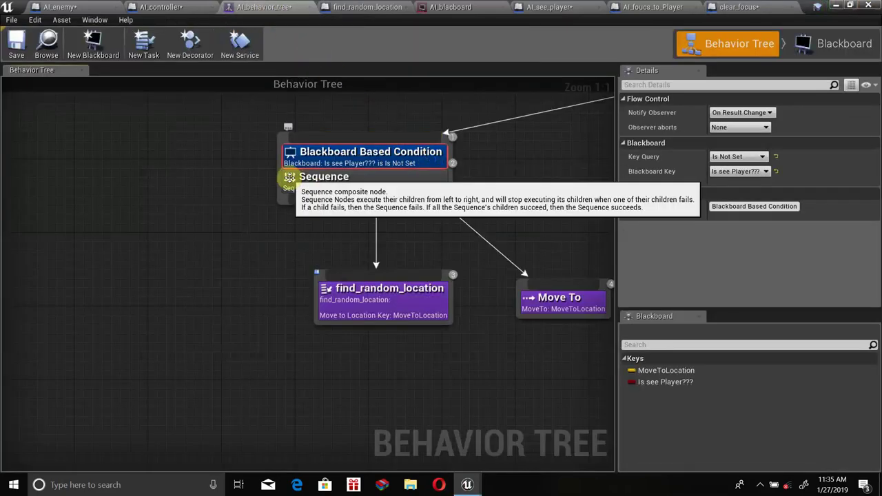
{"action": "right_click", "coordinate": [321, 179]}
{"action": "right_click_drag", "start_coordinate": [510, 186], "coordinate": [347, 235]}
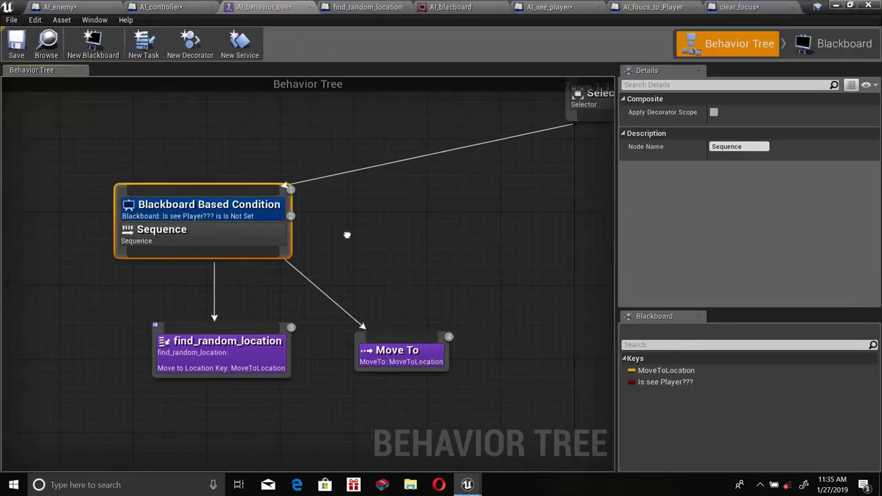
{"action": "scroll", "coordinate": [285, 304], "scroll_direction": "down", "scroll_amount": 2}
{"action": "right_click_drag", "start_coordinate": [285, 310], "coordinate": [318, 282]}
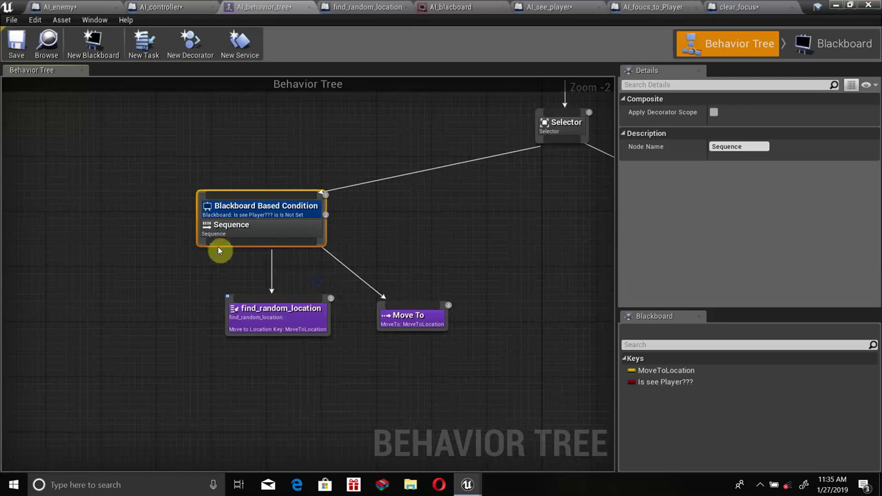
{"action": "left_click_drag", "start_coordinate": [219, 251], "coordinate": [152, 298]}
{"action": "left_click", "coordinate": [158, 89]}
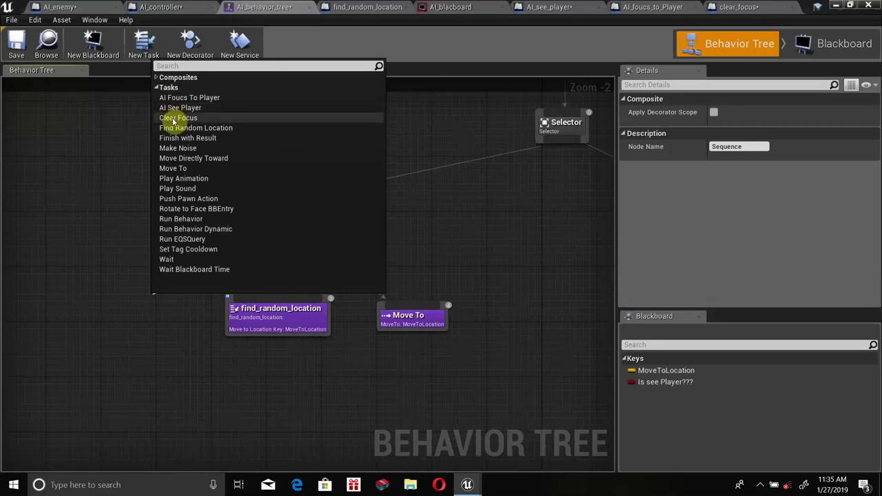
{"action": "left_click", "coordinate": [174, 118]}
{"action": "left_click_drag", "start_coordinate": [181, 318], "coordinate": [173, 324]}
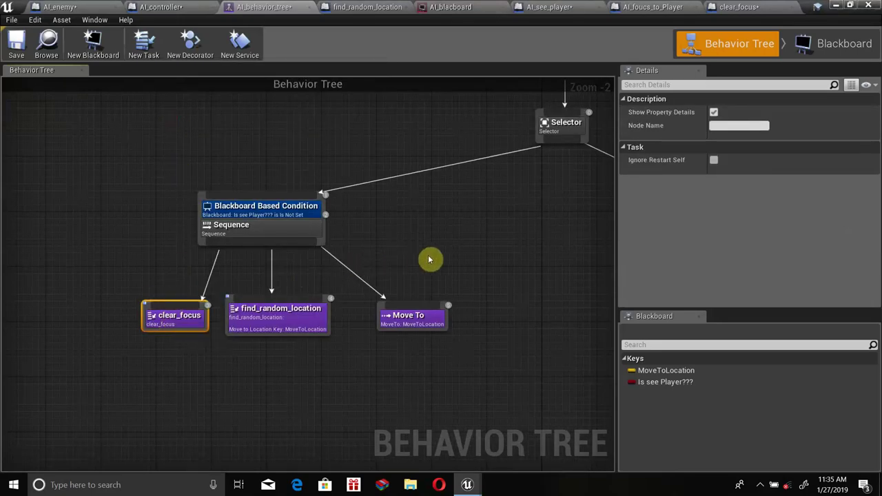
{"action": "right_click_drag", "start_coordinate": [428, 260], "coordinate": [131, 281]}
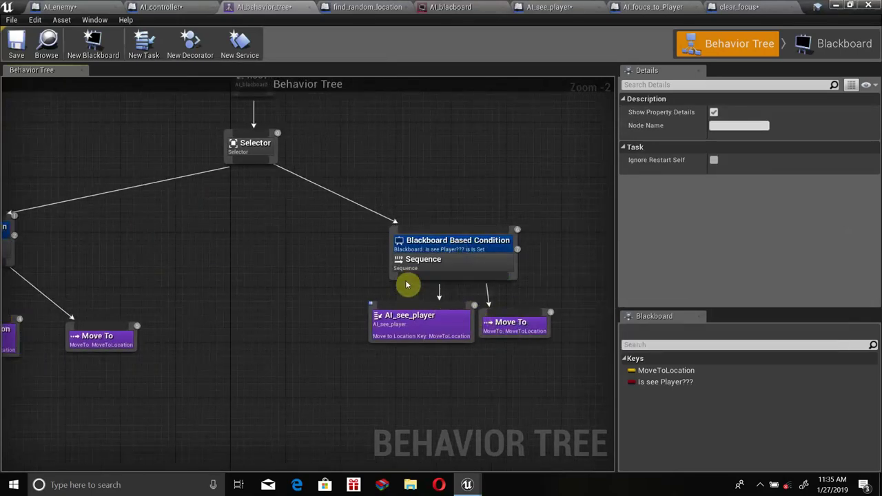
Add AI_foucs_to_Player under the right Sequence, placed left of AI_see_player
{"action": "left_click_drag", "start_coordinate": [510, 324], "coordinate": [582, 324]}
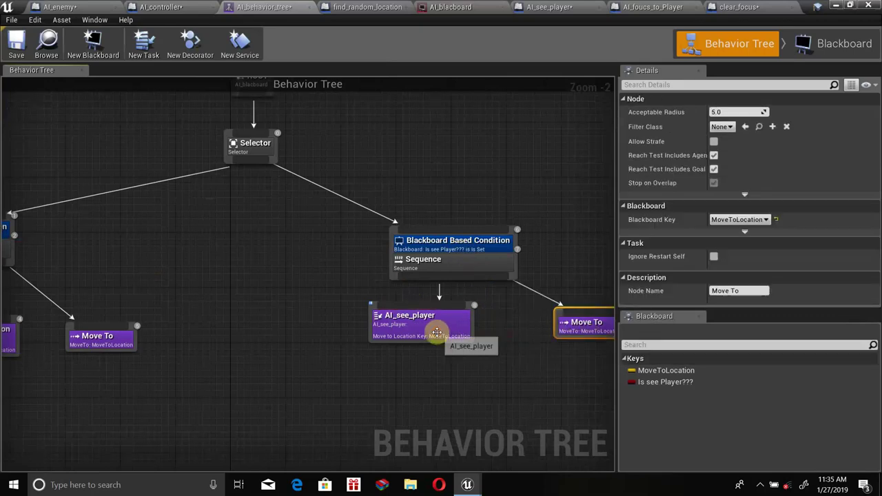
{"action": "left_click_drag", "start_coordinate": [437, 334], "coordinate": [483, 341]}
{"action": "left_click_drag", "start_coordinate": [413, 279], "coordinate": [344, 315]}
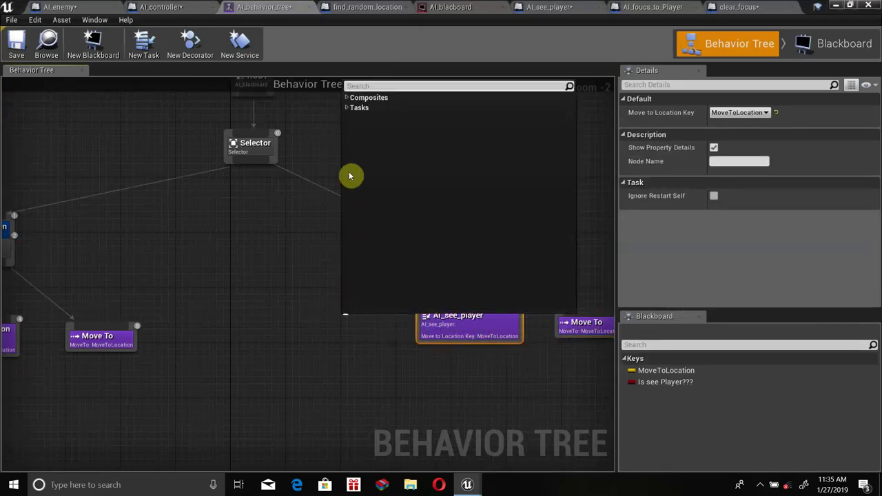
{"action": "left_click", "coordinate": [351, 107]}
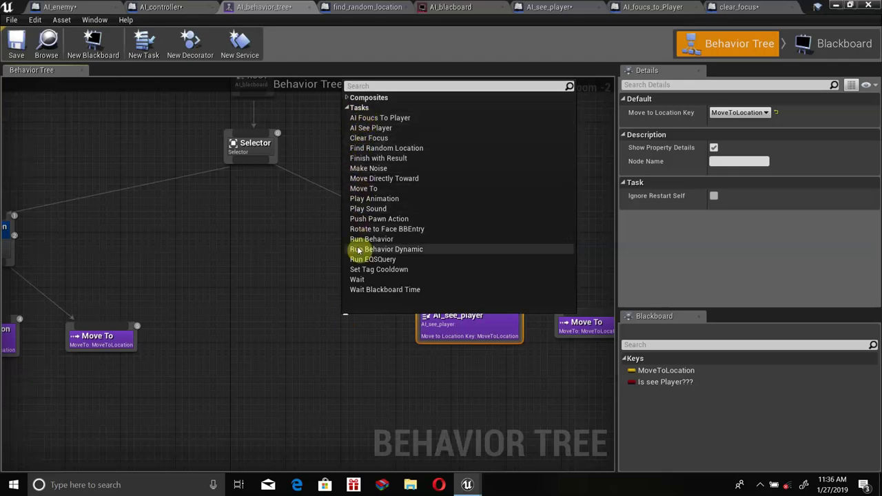
{"action": "left_click", "coordinate": [392, 118]}
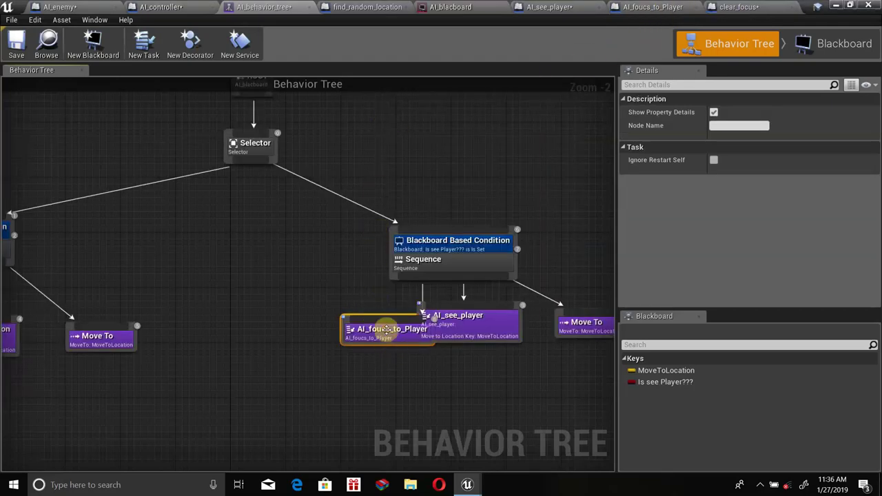
{"action": "left_click_drag", "start_coordinate": [386, 329], "coordinate": [348, 327]}
{"action": "right_click", "coordinate": [348, 330]}
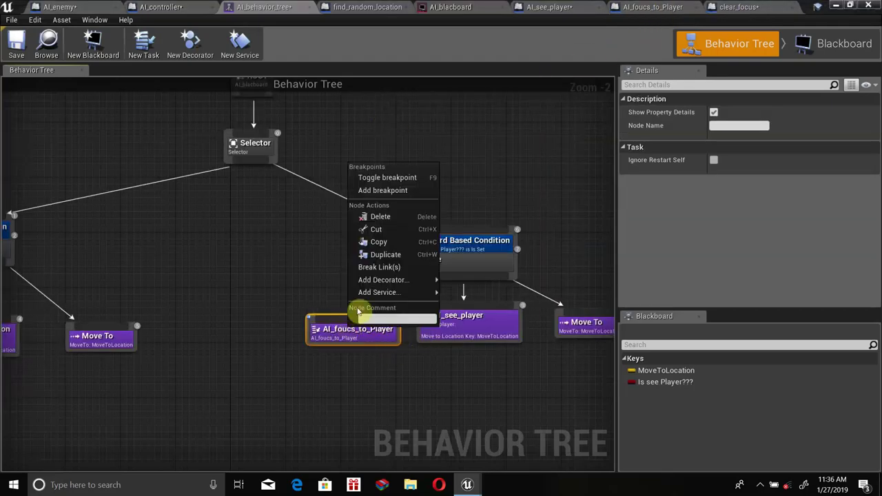
Select the left branch's blackboard condition and bring up its Observer aborts choices
{"action": "right_click_drag", "start_coordinate": [284, 273], "coordinate": [379, 231]}
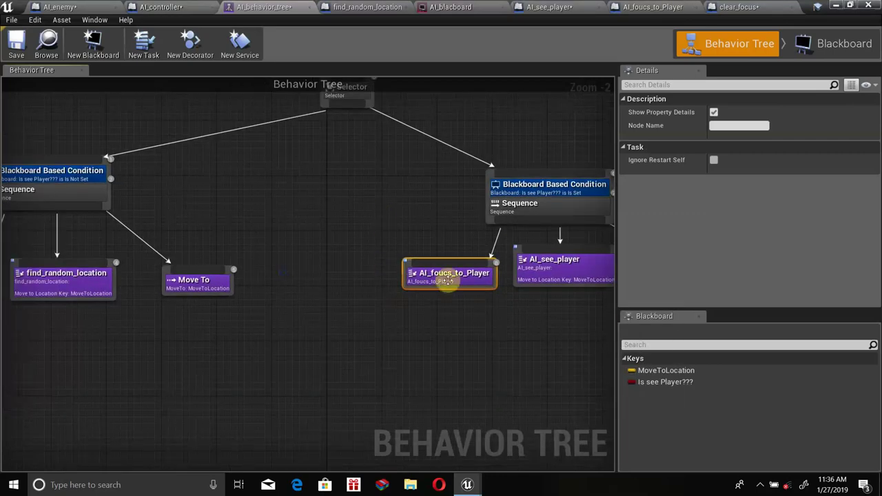
{"action": "mouse_move", "coordinate": [275, 199]}
{"action": "right_mouse_down"}
{"action": "mouse_move", "coordinate": [385, 235]}
{"action": "mouse_move", "coordinate": [367, 231]}
{"action": "mouse_move", "coordinate": [330, 247]}
{"action": "right_mouse_up"}
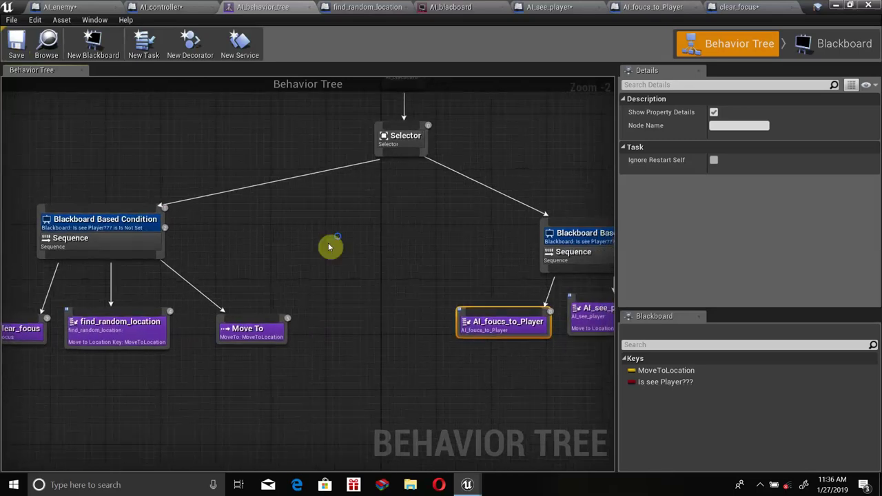
{"action": "left_click", "coordinate": [129, 233]}
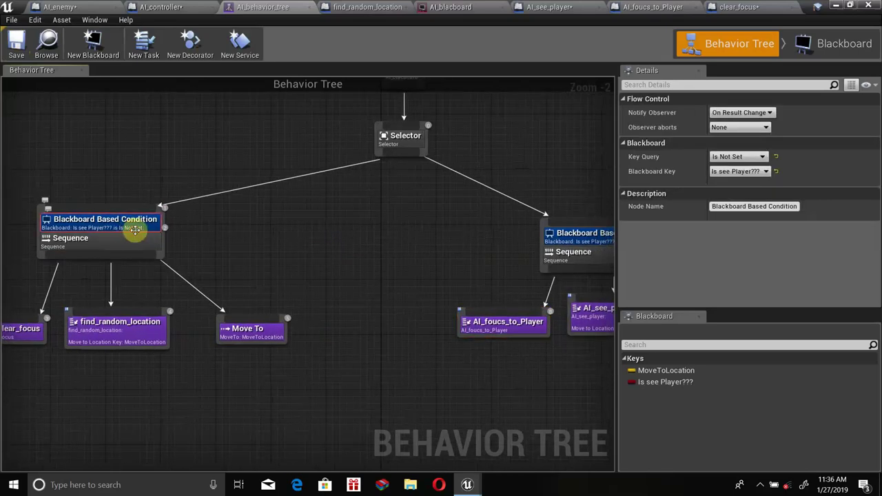
{"action": "left_click", "coordinate": [126, 237]}
{"action": "left_click", "coordinate": [128, 225]}
{"action": "left_click", "coordinate": [737, 128]}
Set the left blackboard condition's Observer aborts to Both
{"action": "left_click", "coordinate": [728, 140]}
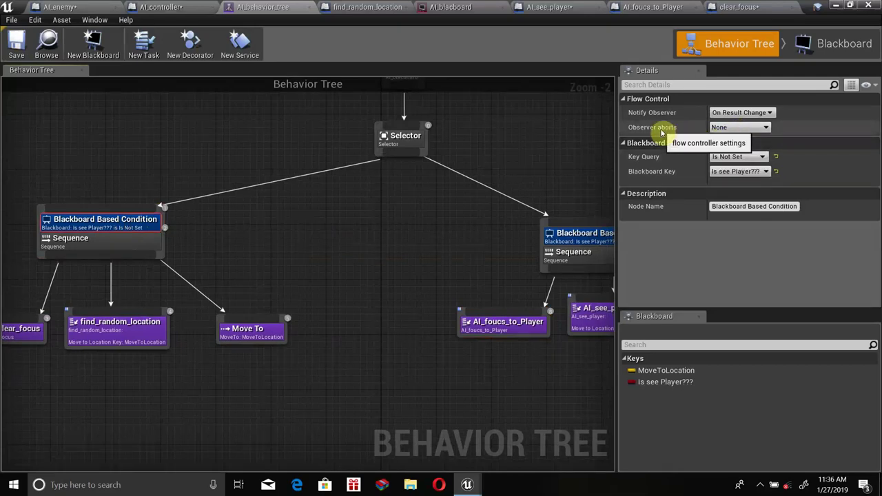
{"action": "right_click_drag", "start_coordinate": [173, 262], "coordinate": [217, 249]}
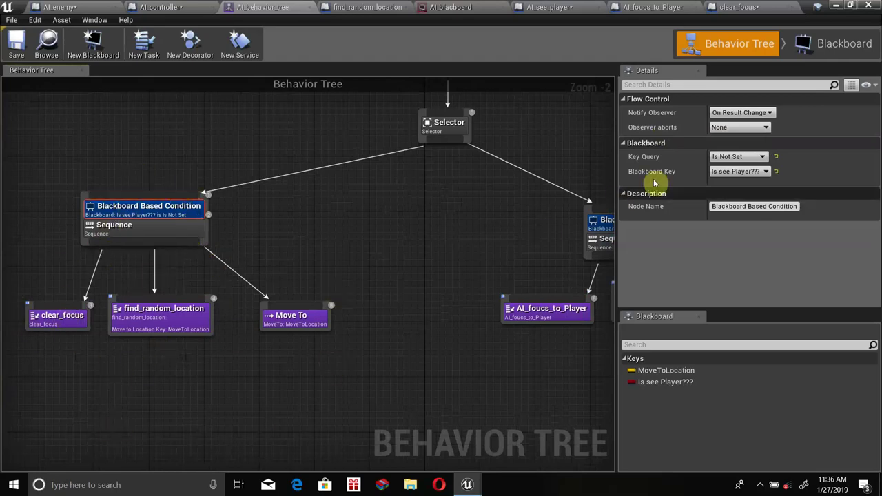
{"action": "left_click", "coordinate": [719, 128]}
{"action": "left_click", "coordinate": [729, 178]}
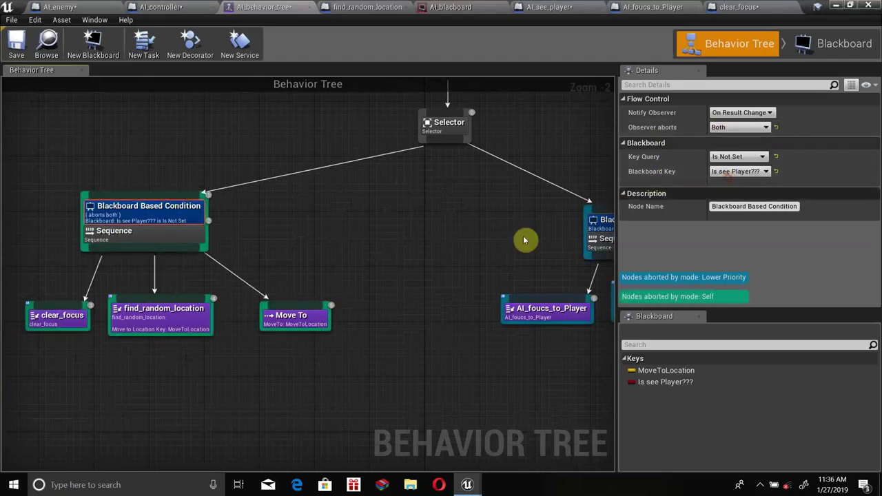
Set the right blackboard condition's Observer aborts to Both and save the tree
{"action": "right_click_drag", "start_coordinate": [387, 255], "coordinate": [230, 264]}
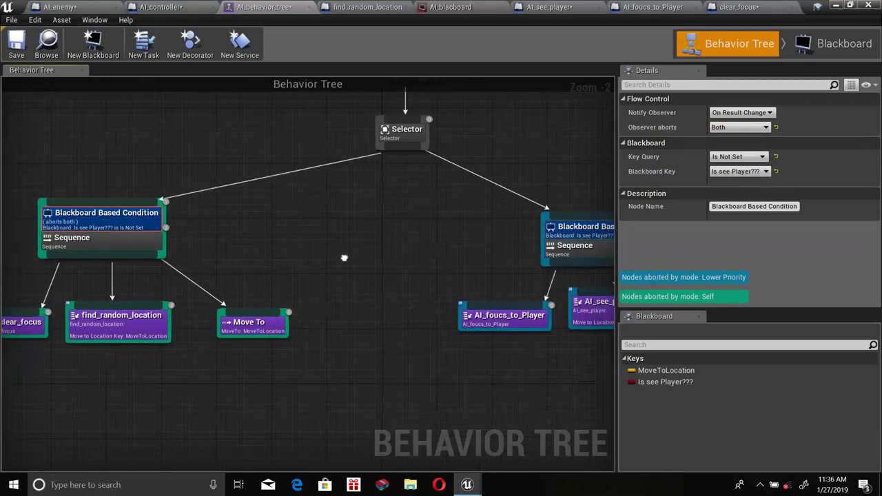
{"action": "left_click", "coordinate": [455, 235]}
{"action": "left_click", "coordinate": [746, 127]}
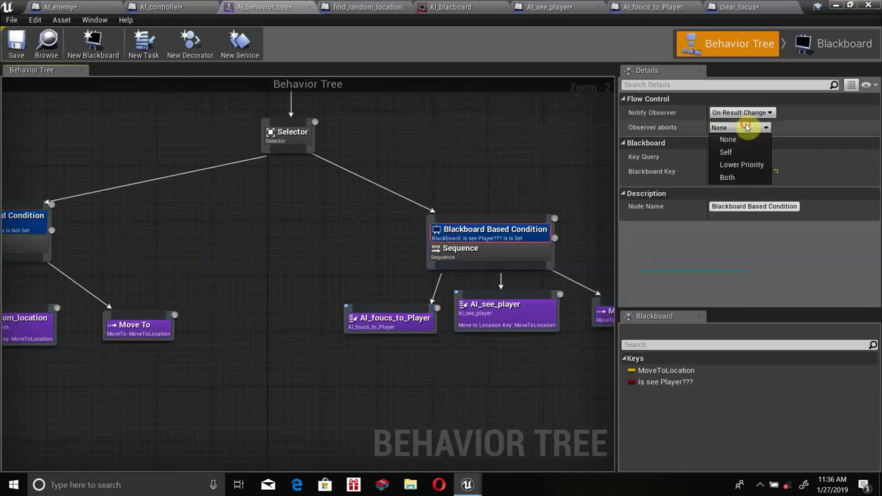
{"action": "left_click", "coordinate": [727, 177]}
{"action": "right_click_drag", "start_coordinate": [380, 256], "coordinate": [541, 239]}
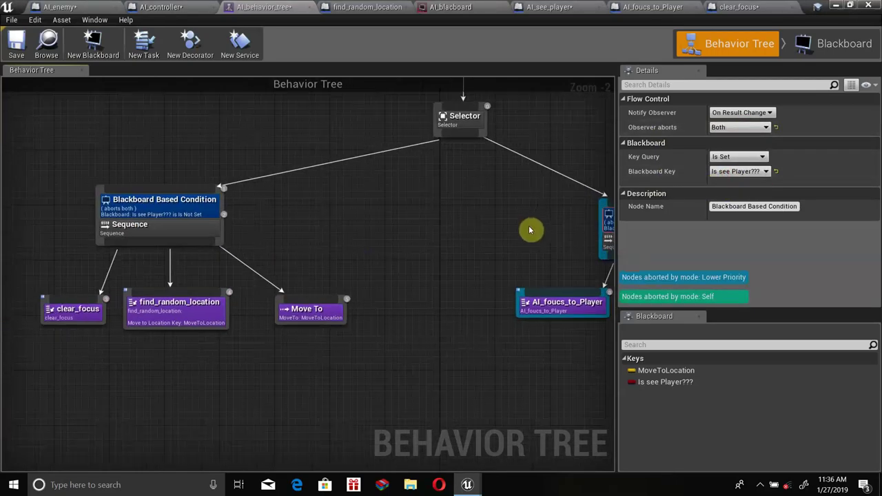
{"action": "scroll", "coordinate": [473, 248], "scroll_direction": "down", "scroll_amount": 1}
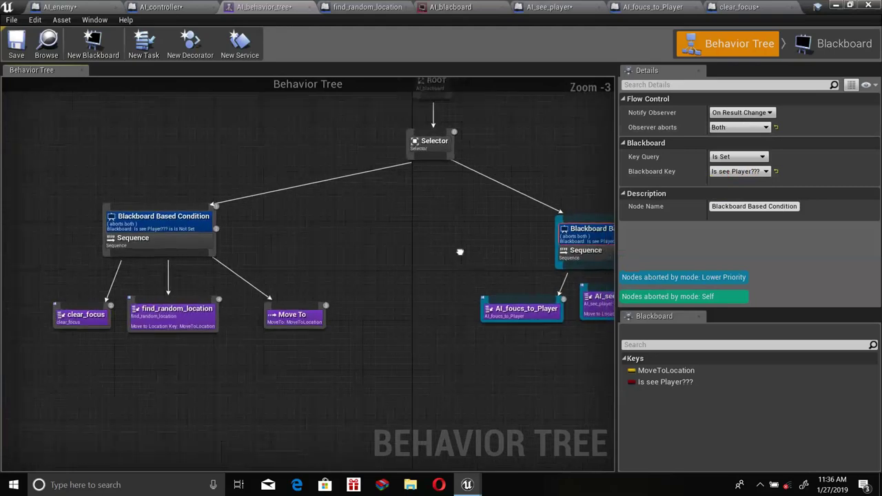
{"action": "left_click", "coordinate": [16, 43]}
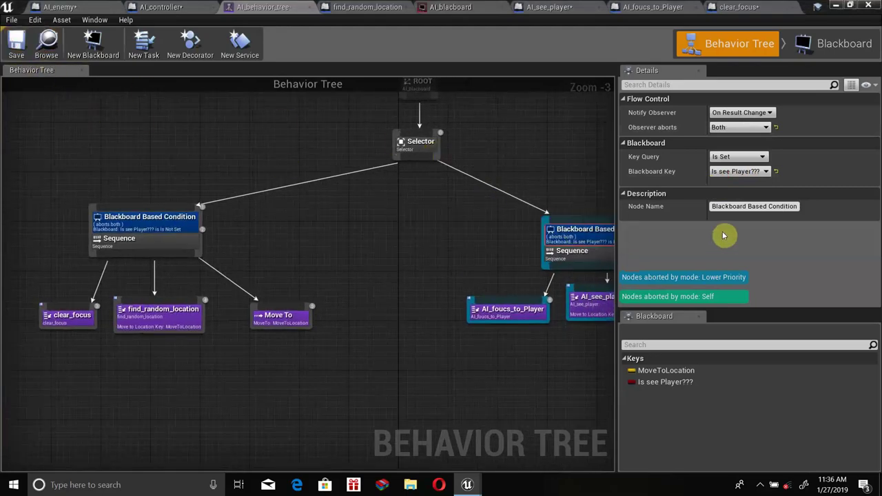
Tidy the right-hand branch layout and save the behavior tree again
{"action": "right_click_drag", "start_coordinate": [515, 223], "coordinate": [418, 269]}
{"action": "left_click_drag", "start_coordinate": [464, 256], "coordinate": [545, 413]}
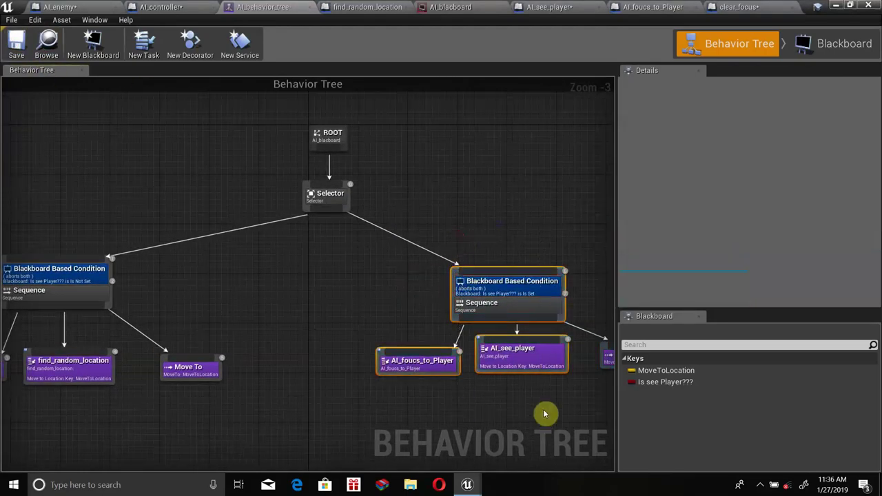
{"action": "scroll", "coordinate": [545, 413], "scroll_direction": "down", "scroll_amount": 2}
{"action": "left_click", "coordinate": [486, 310]}
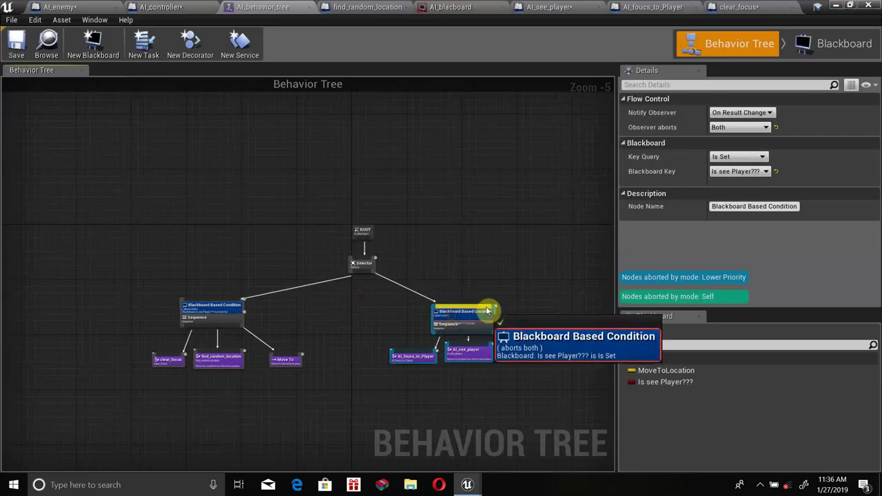
{"action": "left_click_drag", "start_coordinate": [361, 306], "coordinate": [522, 372]}
{"action": "left_click_drag", "start_coordinate": [457, 315], "coordinate": [489, 314]}
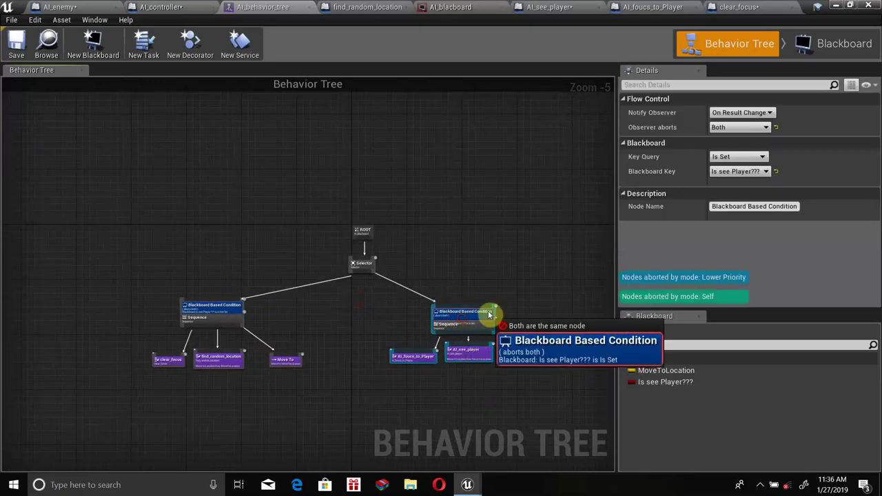
{"action": "scroll", "coordinate": [404, 312], "scroll_direction": "up", "scroll_amount": 2}
{"action": "left_click", "coordinate": [404, 312]}
{"action": "scroll", "coordinate": [404, 312], "scroll_direction": "up", "scroll_amount": 1}
{"action": "right_click_drag", "start_coordinate": [391, 314], "coordinate": [345, 283]}
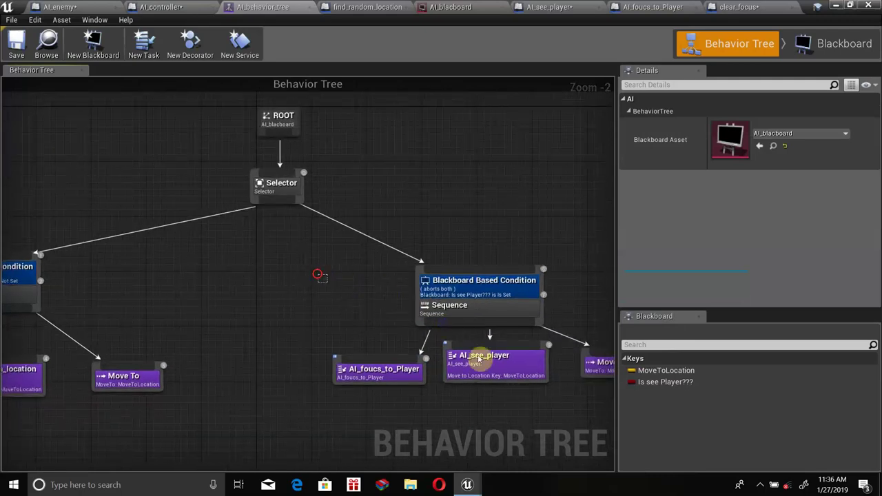
{"action": "right_click_drag", "start_coordinate": [478, 359], "coordinate": [437, 341]}
{"action": "mouse_move", "coordinate": [429, 286]}
{"action": "left_mouse_down"}
{"action": "mouse_move", "coordinate": [328, 299]}
{"action": "mouse_move", "coordinate": [528, 416]}
{"action": "left_mouse_up"}
{"action": "left_click_drag", "start_coordinate": [437, 306], "coordinate": [472, 298]}
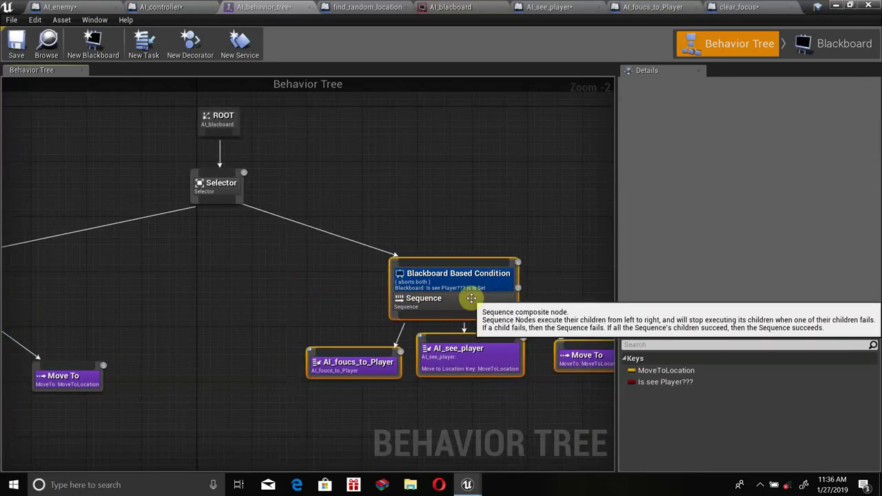
{"action": "left_click", "coordinate": [300, 273]}
{"action": "left_click", "coordinate": [28, 45]}
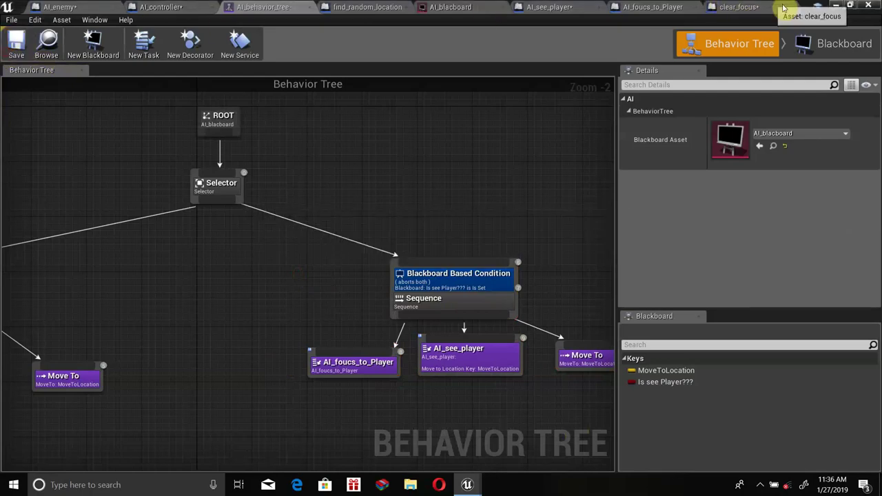
{"action": "left_click", "coordinate": [834, 5]}
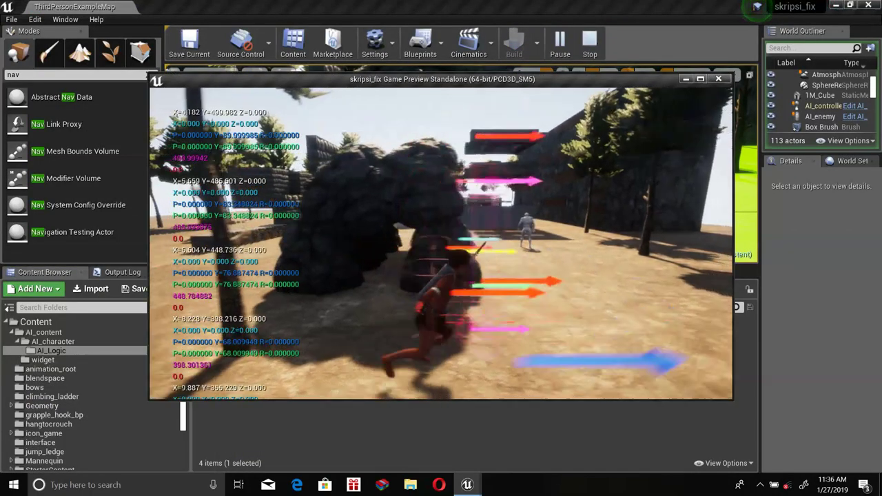
Play-test by running the player toward the enemy, then stop the preview
{"action": "key", "text": "w"}
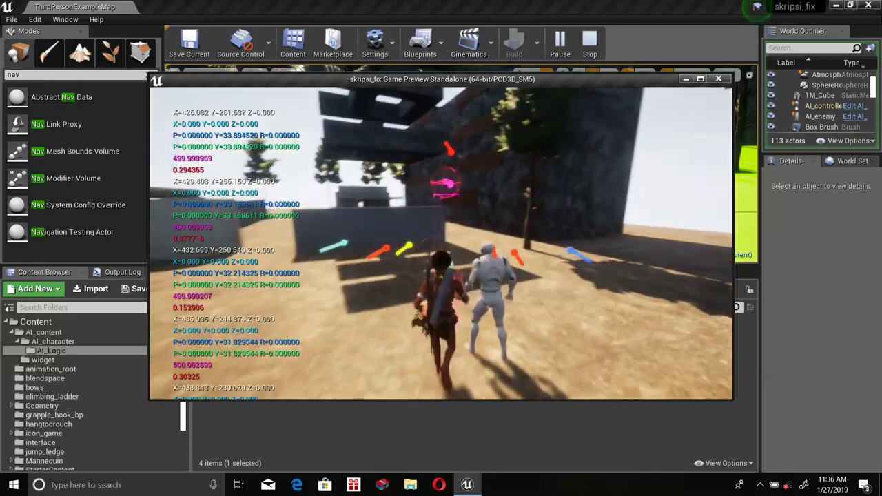
{"action": "key", "text": "w"}
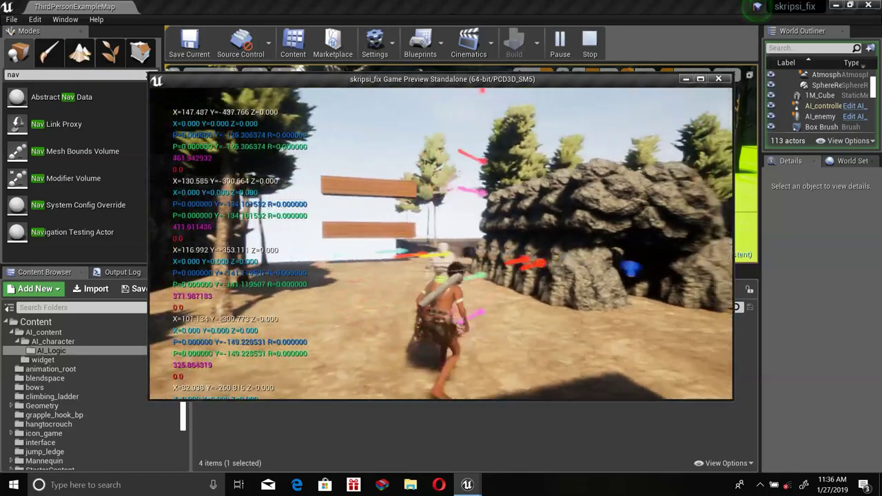
{"action": "key", "text": "Escape"}
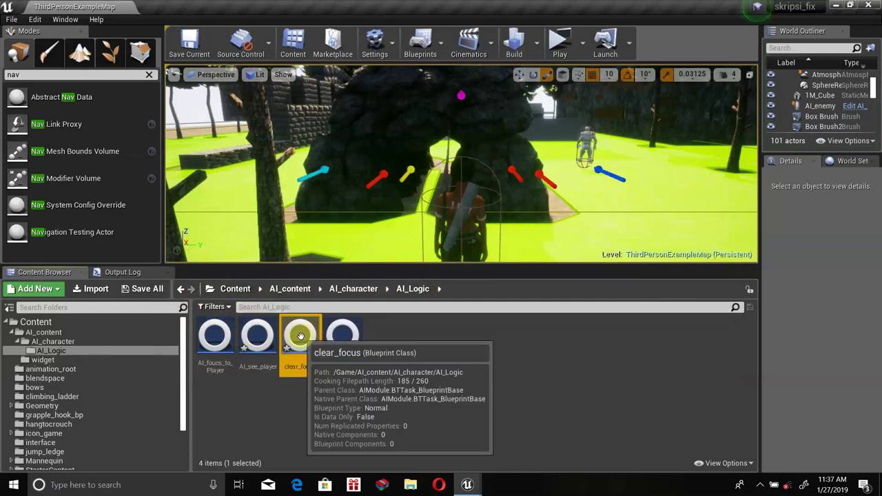
Return to the AI_behavior_tree editor and look over the whole tree
{"action": "mouse_move", "coordinate": [468, 484]}
{"action": "left_click", "coordinate": [501, 440]}
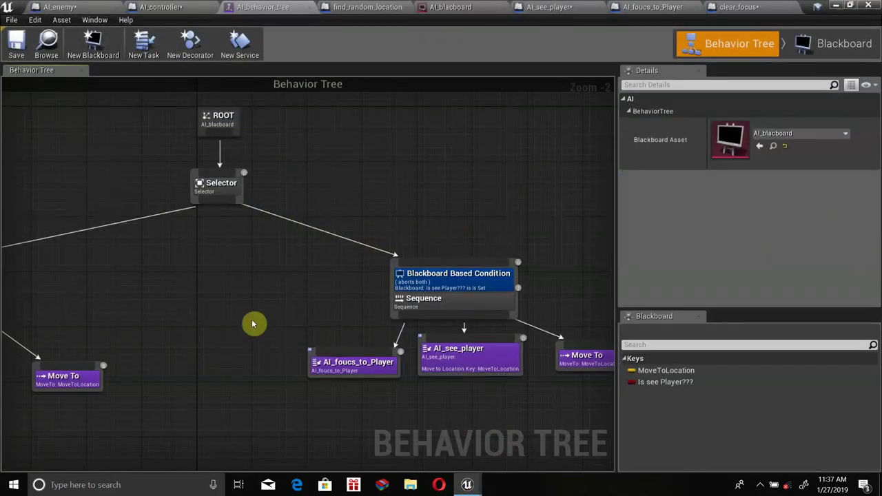
{"action": "scroll", "coordinate": [237, 316], "scroll_direction": "down", "scroll_amount": 3}
{"action": "right_click_drag", "start_coordinate": [228, 311], "coordinate": [290, 296]}
{"action": "scroll", "coordinate": [290, 293], "scroll_direction": "up", "scroll_amount": 3}
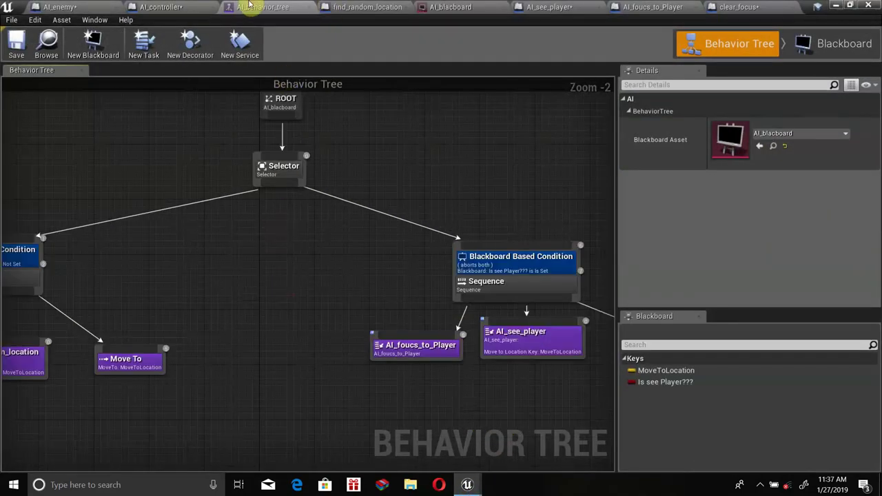
Tick Detect Neutrals and Detect Friendlies on AIPerception's sight sense, then compile AI_controller
{"action": "left_click", "coordinate": [158, 7]}
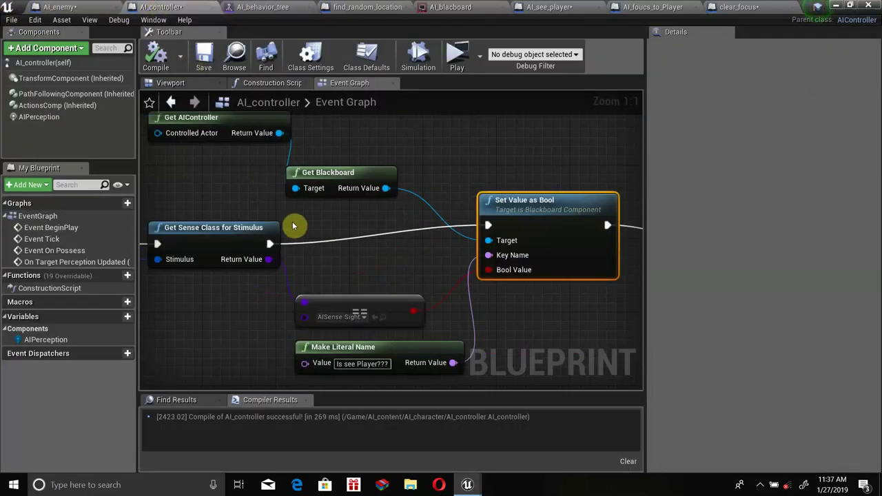
{"action": "left_click", "coordinate": [31, 120]}
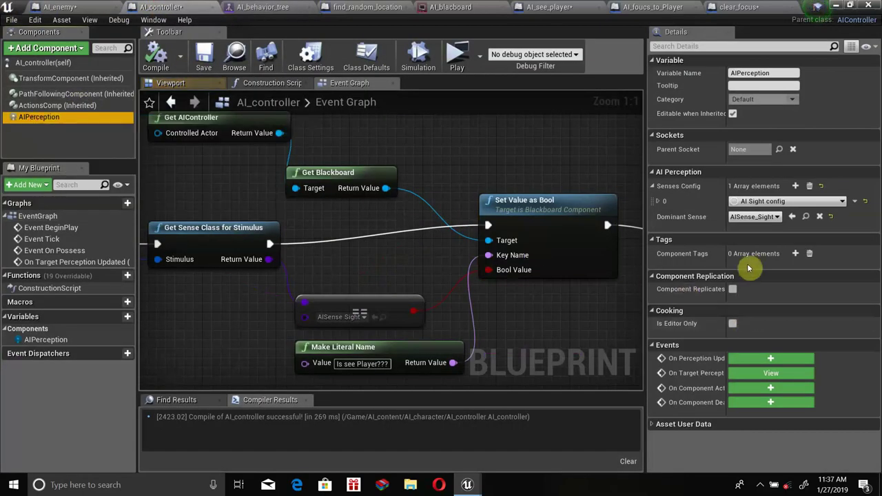
{"action": "left_click", "coordinate": [660, 202]}
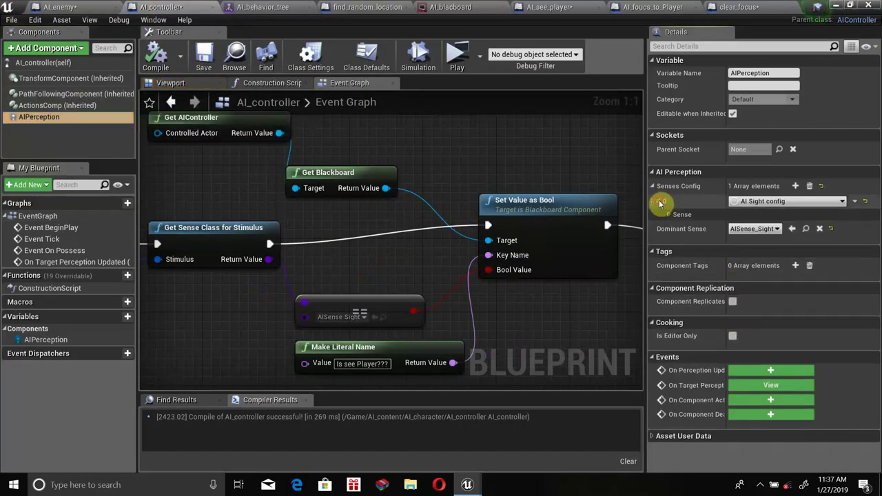
{"action": "left_click", "coordinate": [669, 214]}
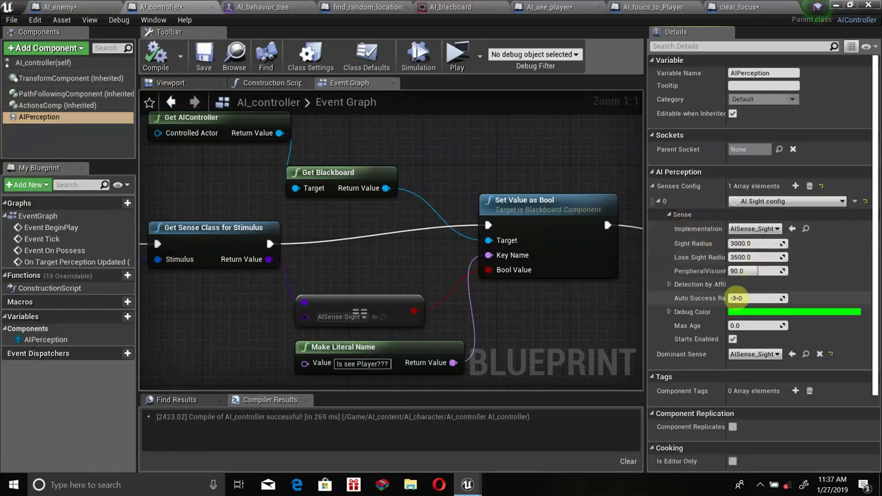
{"action": "left_click", "coordinate": [669, 284]}
{"action": "left_click", "coordinate": [733, 312]}
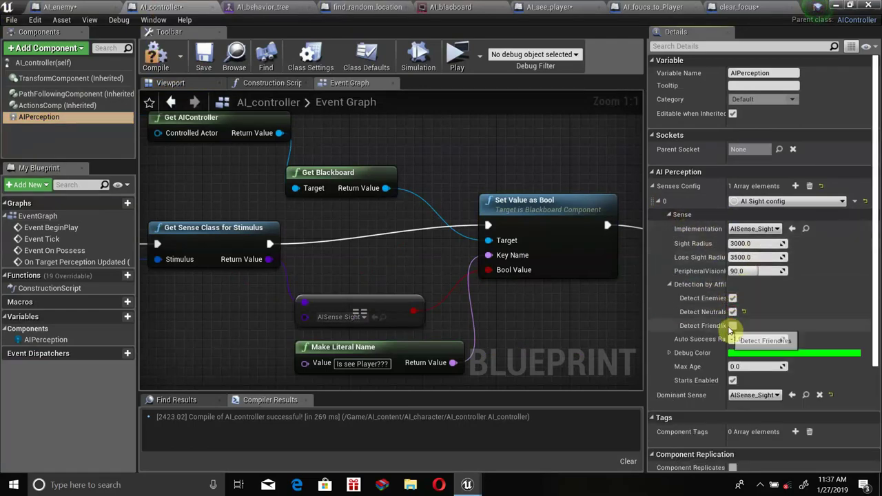
{"action": "left_click", "coordinate": [733, 325]}
{"action": "left_click", "coordinate": [173, 64]}
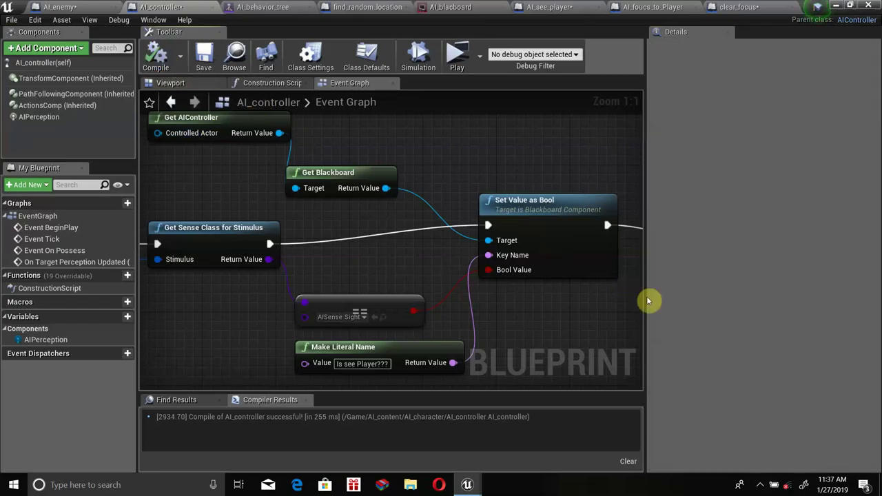
Play-test the level, stop it, and inspect the Accessed None GetBlackboard error in the Message Log
{"action": "left_click", "coordinate": [457, 55]}
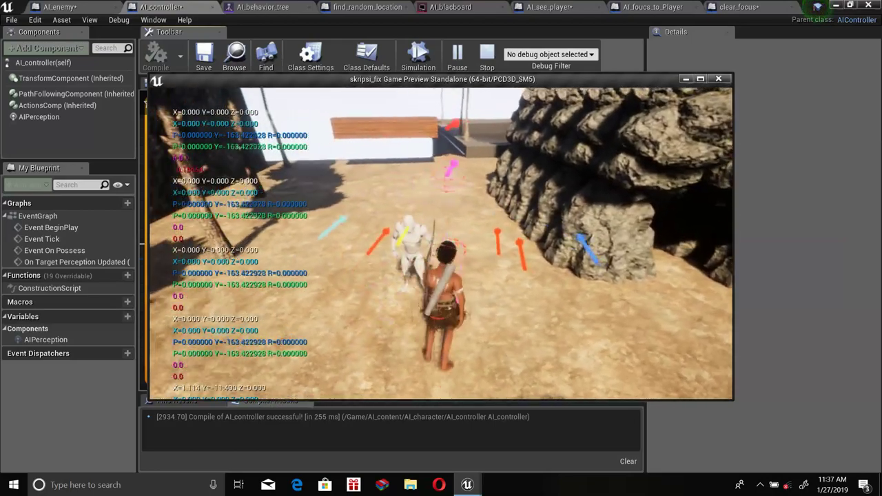
{"action": "key", "text": "Escape"}
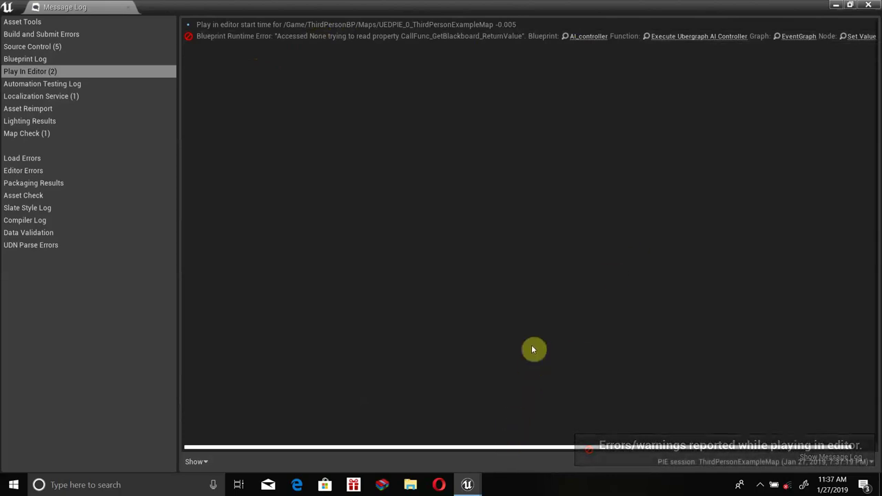
{"action": "left_click_drag", "start_coordinate": [518, 450], "coordinate": [558, 452]}
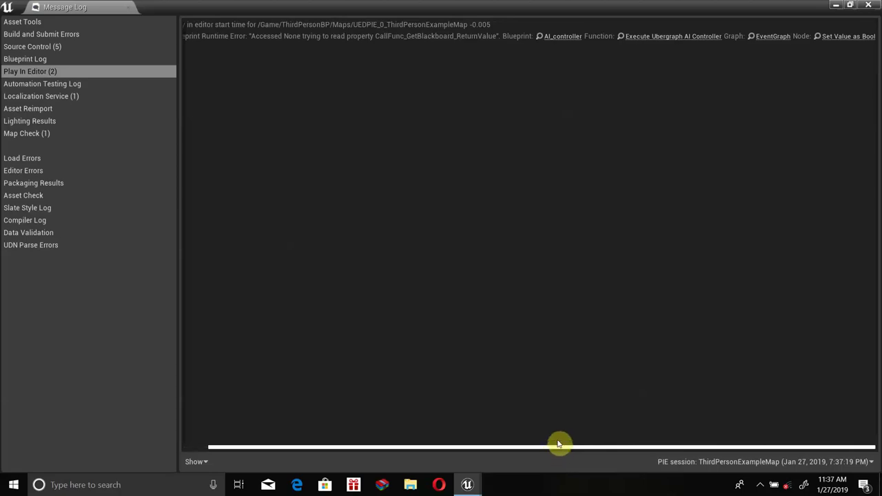
Jump to the failing Set Value as Bool node and delete its Print String node
{"action": "left_click", "coordinate": [845, 37]}
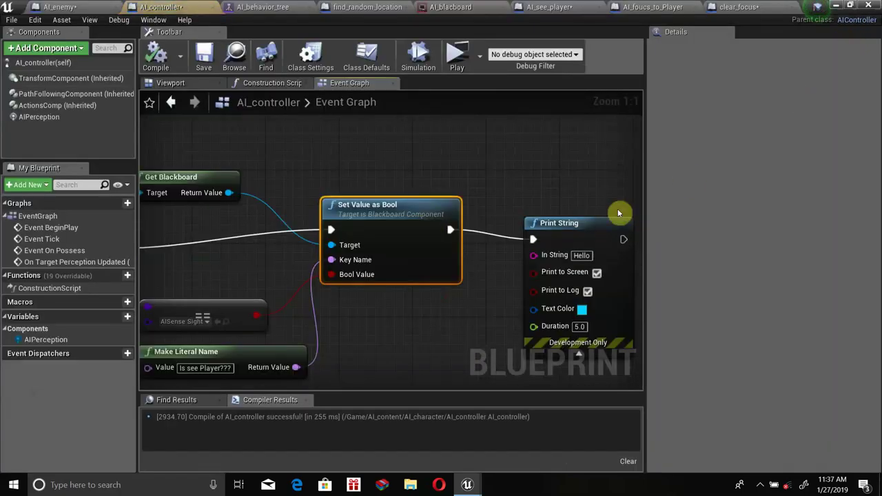
{"action": "scroll", "coordinate": [521, 235], "scroll_direction": "down", "scroll_amount": 4}
{"action": "scroll", "coordinate": [448, 241], "scroll_direction": "up", "scroll_amount": 3}
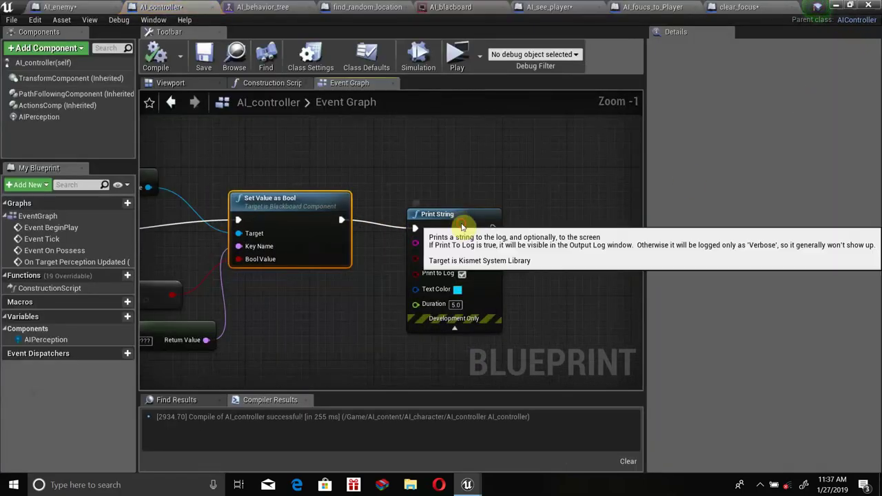
{"action": "left_click", "coordinate": [473, 213]}
{"action": "key", "text": "Delete"}
{"action": "left_click_drag", "start_coordinate": [341, 219], "coordinate": [414, 212]}
{"action": "type", "text": "finis"}
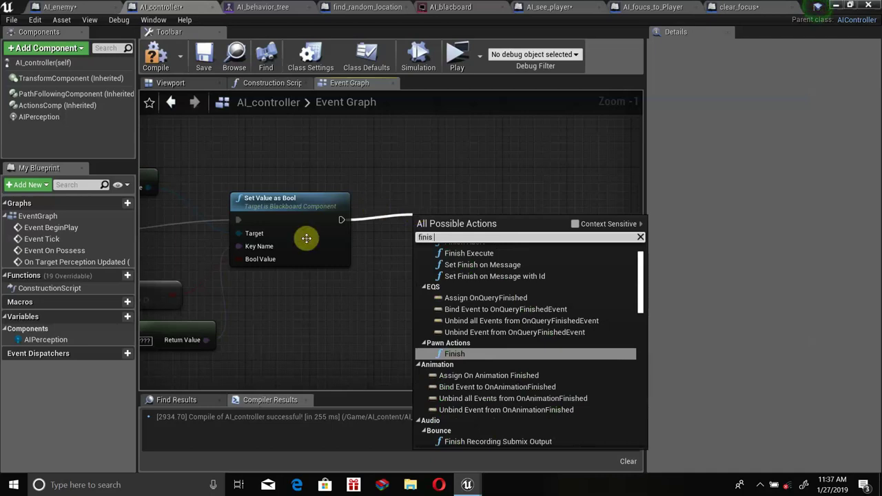
{"action": "key", "text": "Escape"}
Delete the Get AIController node, move Get Blackboard down near Make Literal Name, and recompile
{"action": "right_click_drag", "start_coordinate": [262, 305], "coordinate": [511, 296]}
{"action": "scroll", "coordinate": [487, 298], "scroll_direction": "up", "scroll_amount": 1}
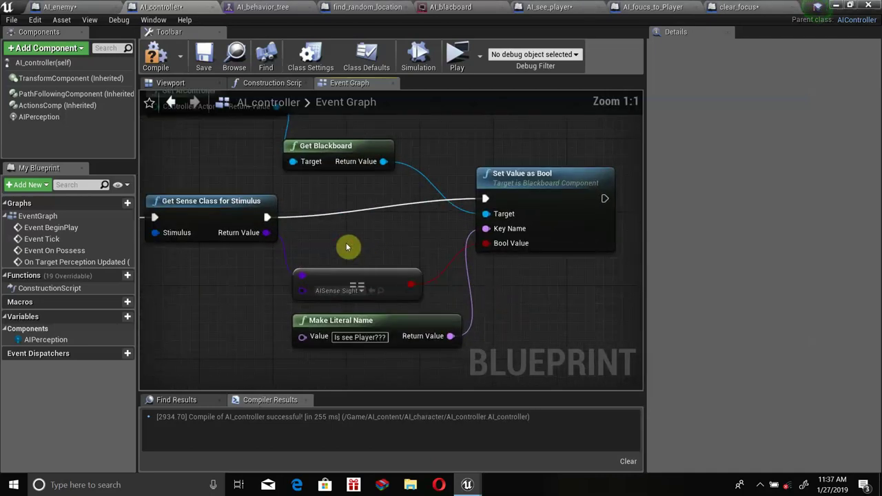
{"action": "mouse_move", "coordinate": [355, 247]}
{"action": "right_mouse_down"}
{"action": "mouse_move", "coordinate": [449, 295]}
{"action": "mouse_move", "coordinate": [334, 279]}
{"action": "mouse_move", "coordinate": [459, 242]}
{"action": "right_mouse_up"}
{"action": "scroll", "coordinate": [517, 242], "scroll_direction": "down", "scroll_amount": 2}
{"action": "left_click", "coordinate": [375, 132]}
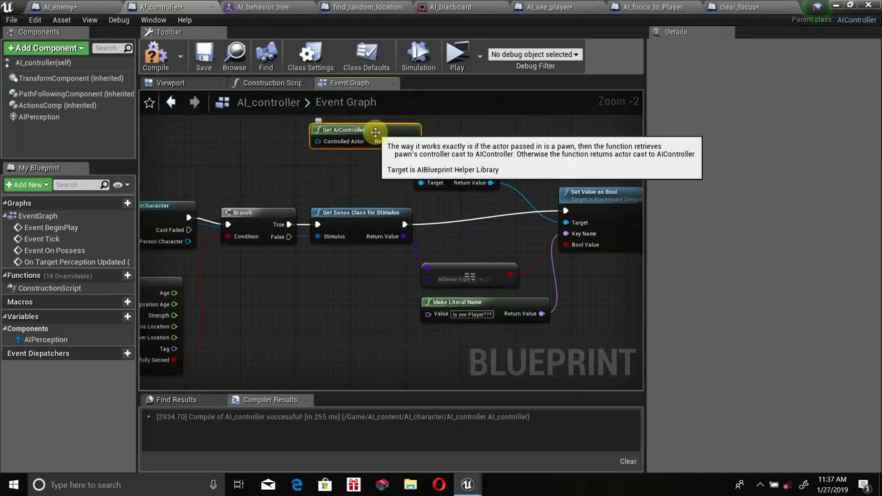
{"action": "key", "text": "Delete"}
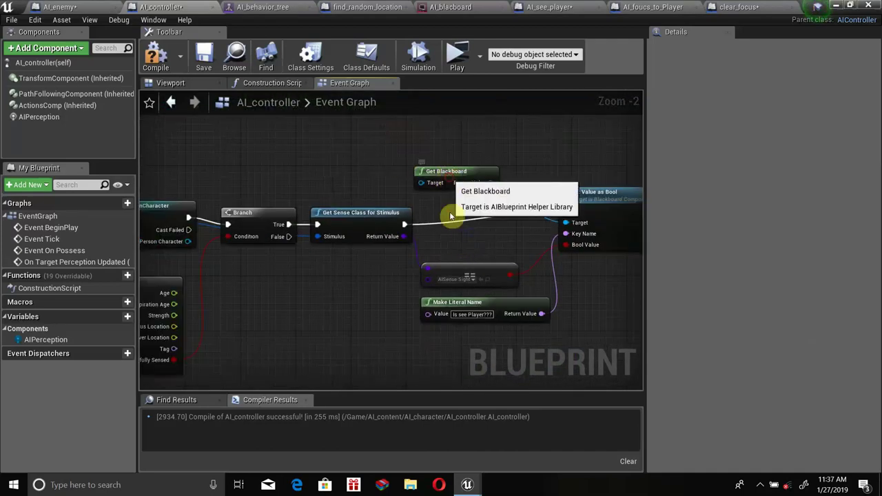
{"action": "left_click_drag", "start_coordinate": [446, 181], "coordinate": [452, 302]}
{"action": "left_click", "coordinate": [156, 55]}
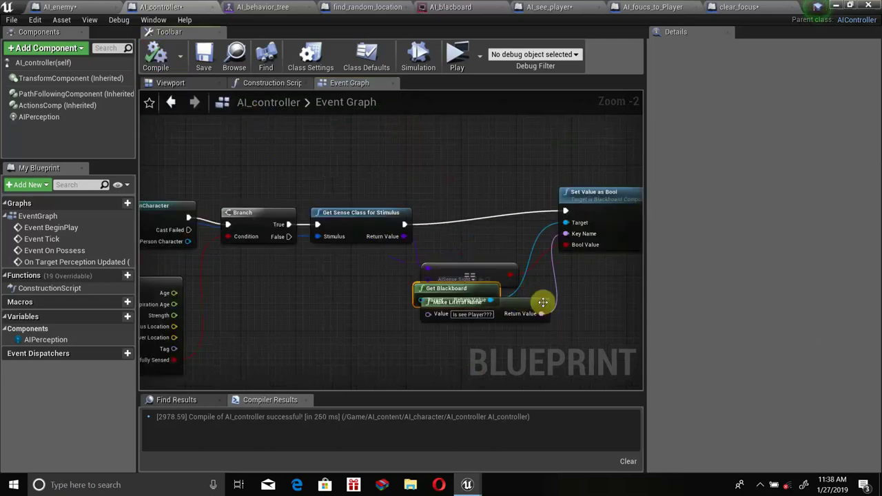
Rearrange Make Literal Name, Get Blackboard and Get Sense Class so no nodes overlap
{"action": "left_click_drag", "start_coordinate": [516, 317], "coordinate": [508, 346]}
{"action": "left_click_drag", "start_coordinate": [426, 290], "coordinate": [427, 303]}
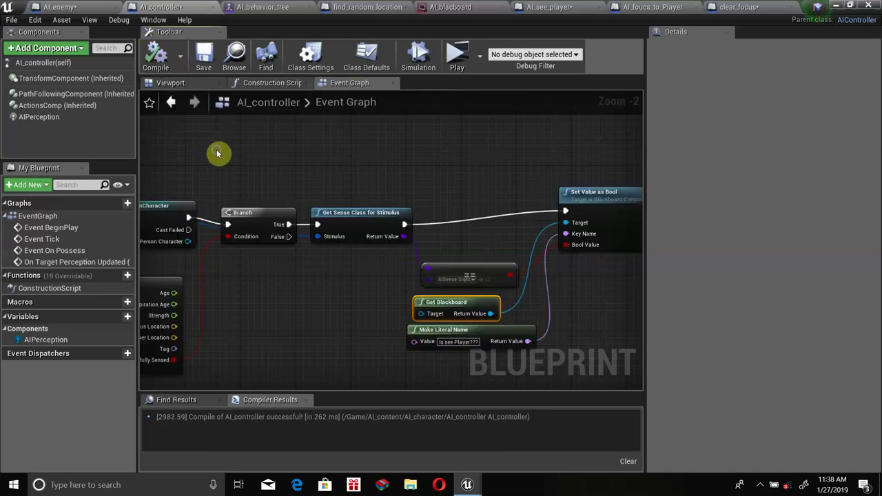
{"action": "right_click_drag", "start_coordinate": [220, 152], "coordinate": [397, 152]}
{"action": "left_click_drag", "start_coordinate": [548, 220], "coordinate": [575, 214]}
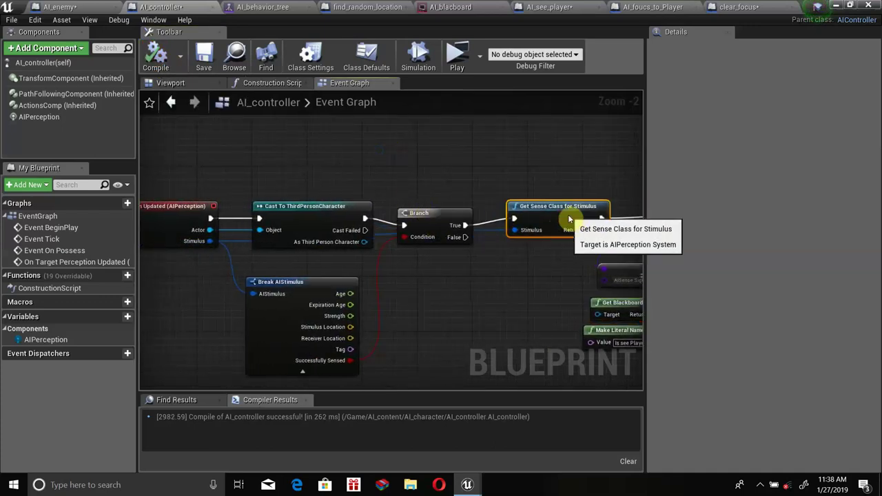
{"action": "right_click_drag", "start_coordinate": [575, 214], "coordinate": [328, 197]}
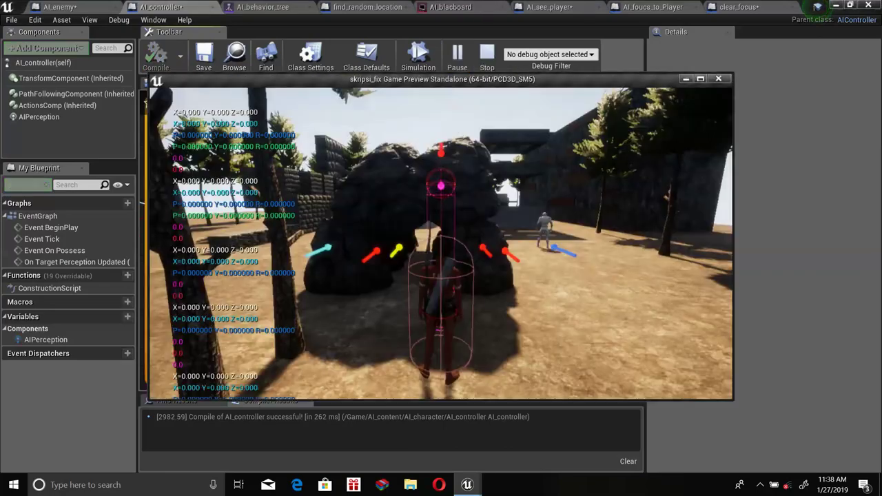
Run the player around with W so the enemy mannequin chases, then stop the preview
{"action": "key", "text": "w"}
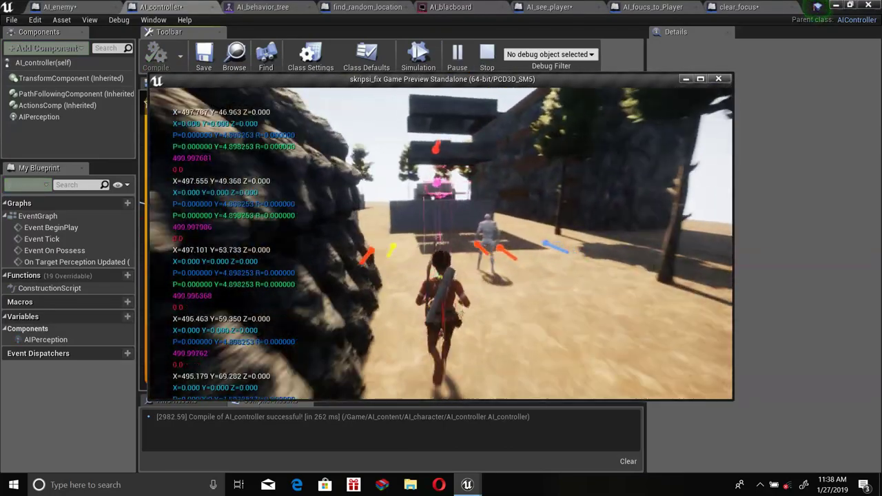
{"action": "key", "text": "w"}
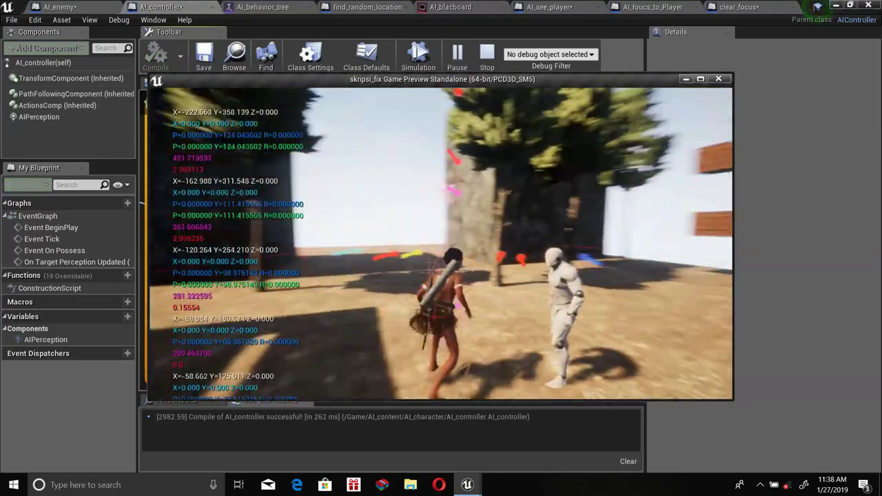
{"action": "key", "text": "w"}
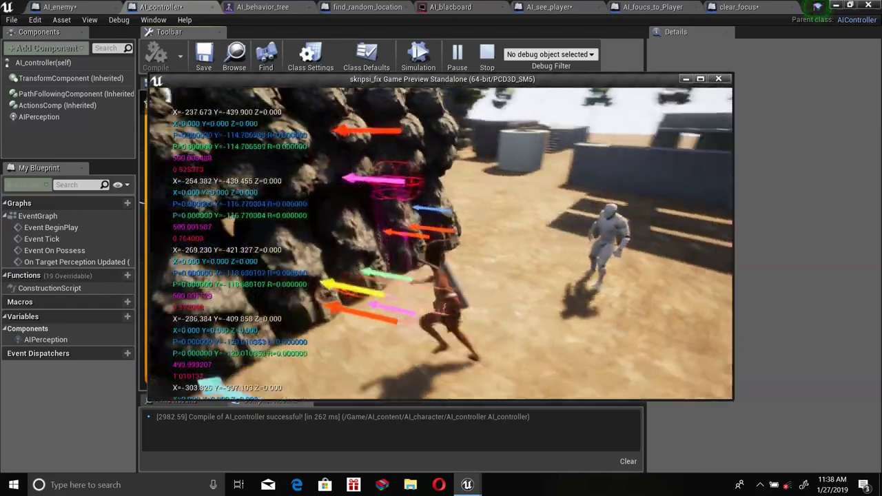
{"action": "key", "text": "w"}
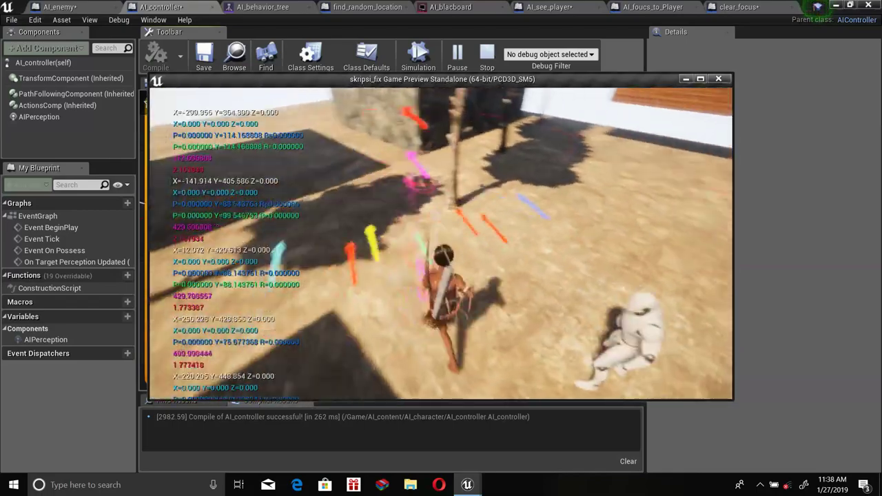
{"action": "key", "text": "w"}
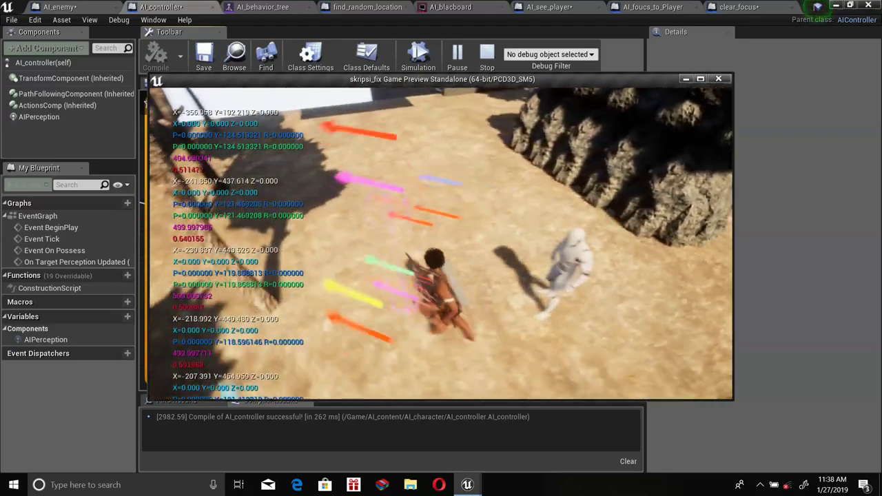
{"action": "key", "text": "Escape"}
In AI_foucs_to_Player, add a Finish Execute node with Success ticked after SetFocus and compile
{"action": "scroll", "coordinate": [290, 271], "scroll_direction": "up", "scroll_amount": 1}
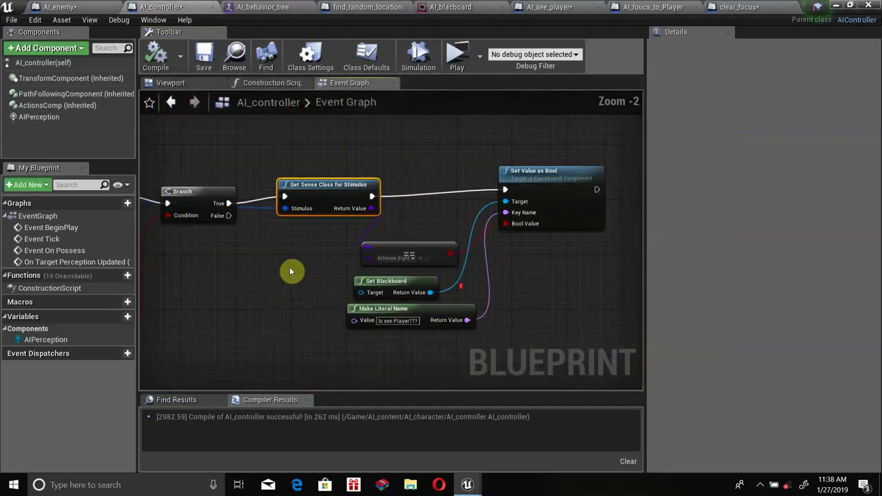
{"action": "scroll", "coordinate": [280, 281], "scroll_direction": "up", "scroll_amount": 2}
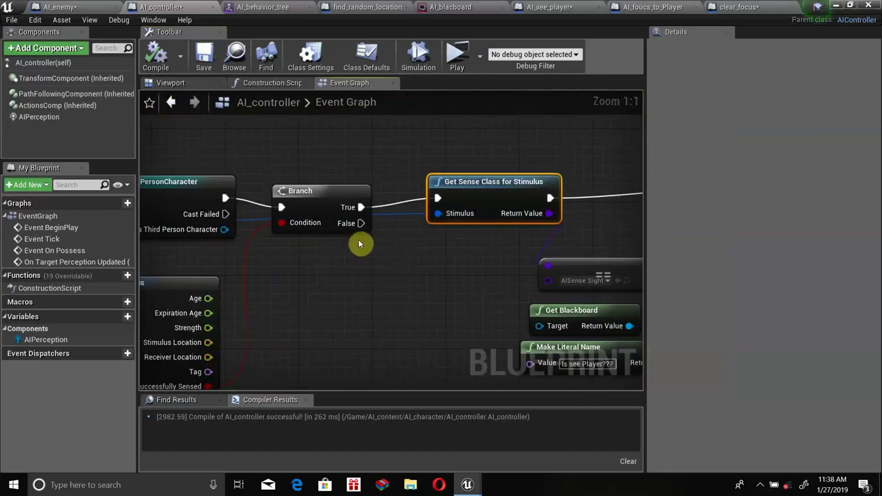
{"action": "left_click", "coordinate": [633, 7]}
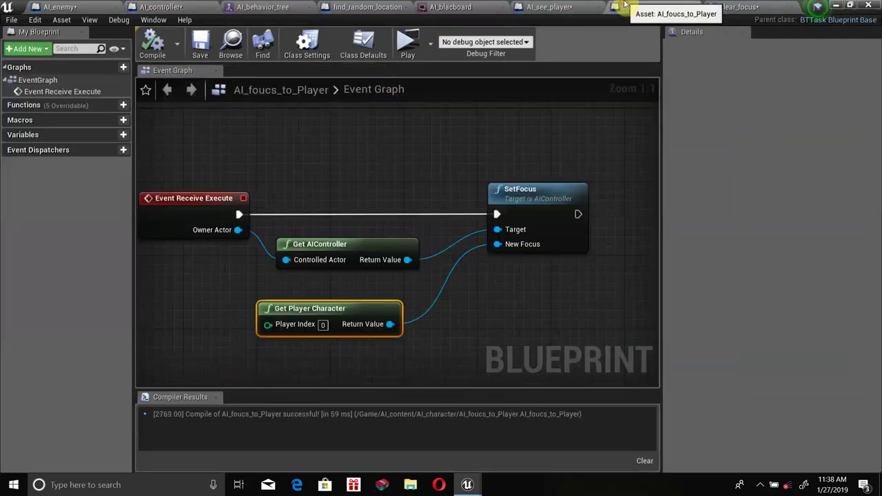
{"action": "scroll", "coordinate": [517, 149], "scroll_direction": "down", "scroll_amount": 1}
{"action": "scroll", "coordinate": [618, 148], "scroll_direction": "down", "scroll_amount": 1}
{"action": "scroll", "coordinate": [402, 184], "scroll_direction": "up", "scroll_amount": 2}
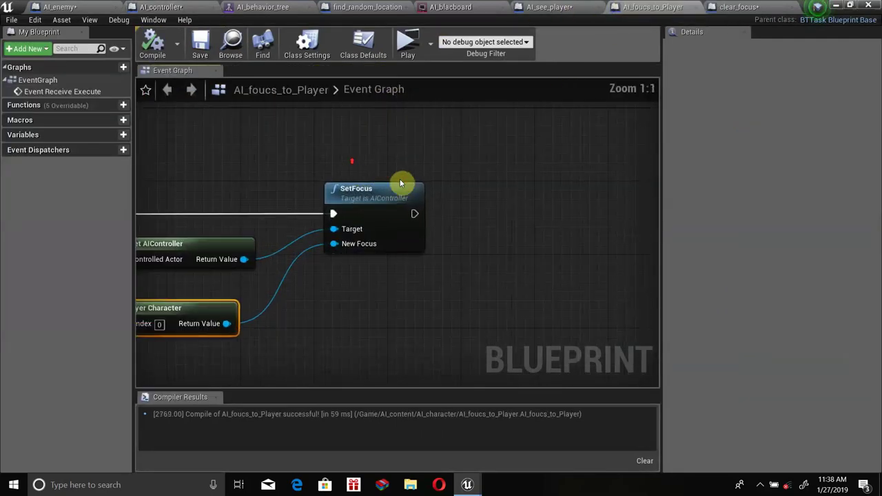
{"action": "left_click_drag", "start_coordinate": [414, 214], "coordinate": [491, 215]}
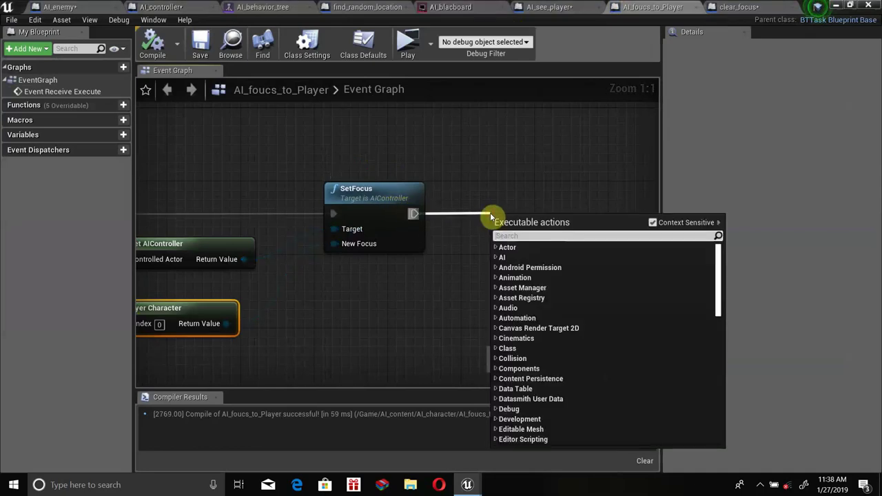
{"action": "type", "text": "finis"}
{"action": "key", "text": "Return"}
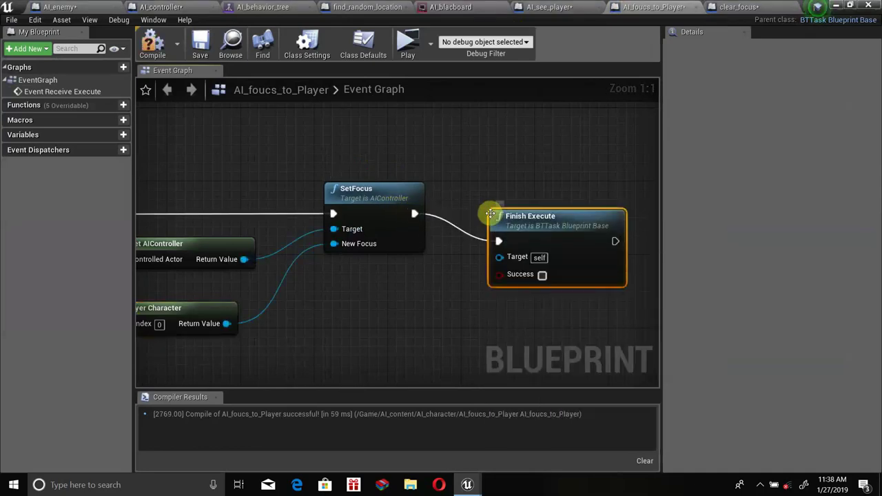
{"action": "left_click_drag", "start_coordinate": [533, 218], "coordinate": [530, 191]}
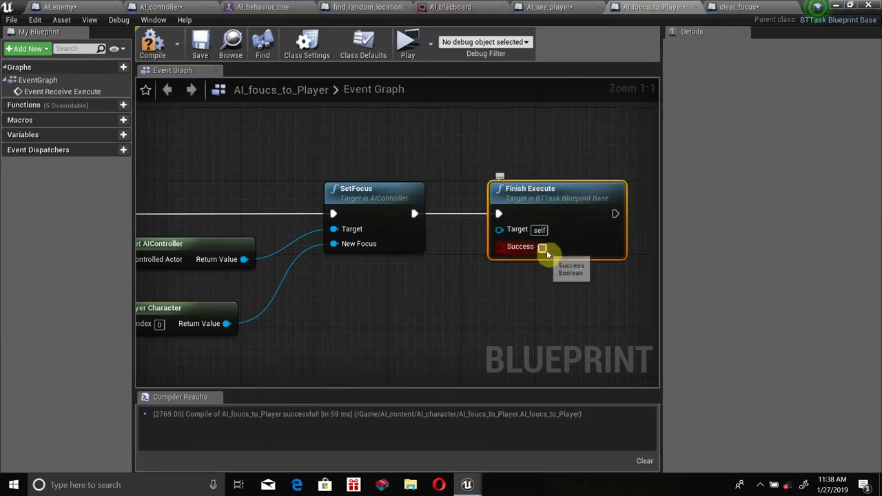
{"action": "left_click", "coordinate": [542, 246]}
{"action": "left_click", "coordinate": [153, 42]}
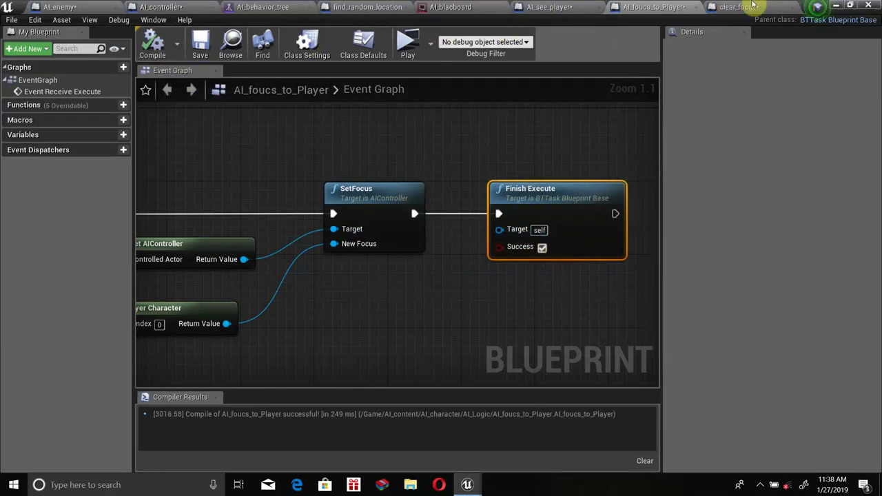
In clear_focus, add a Finish Execute node with Success ticked after ClearFocus and compile
{"action": "left_click", "coordinate": [742, 7]}
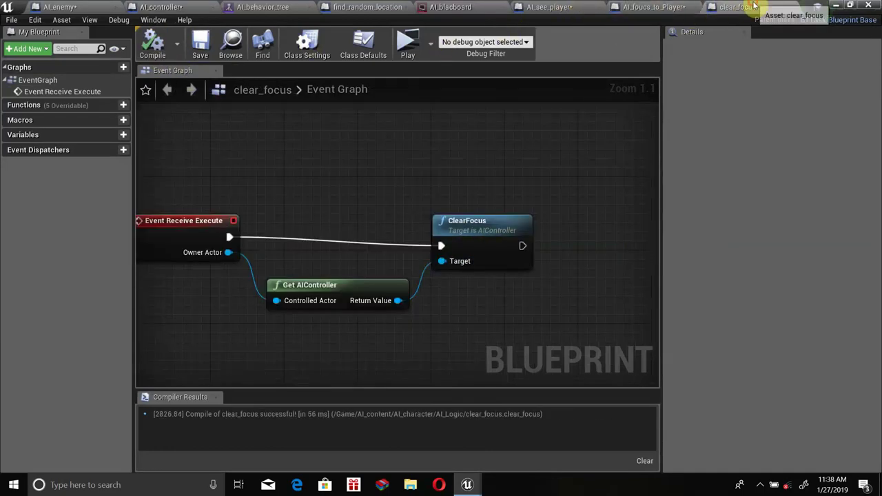
{"action": "right_click_drag", "start_coordinate": [614, 288], "coordinate": [533, 281]}
{"action": "left_click_drag", "start_coordinate": [441, 239], "coordinate": [483, 231]}
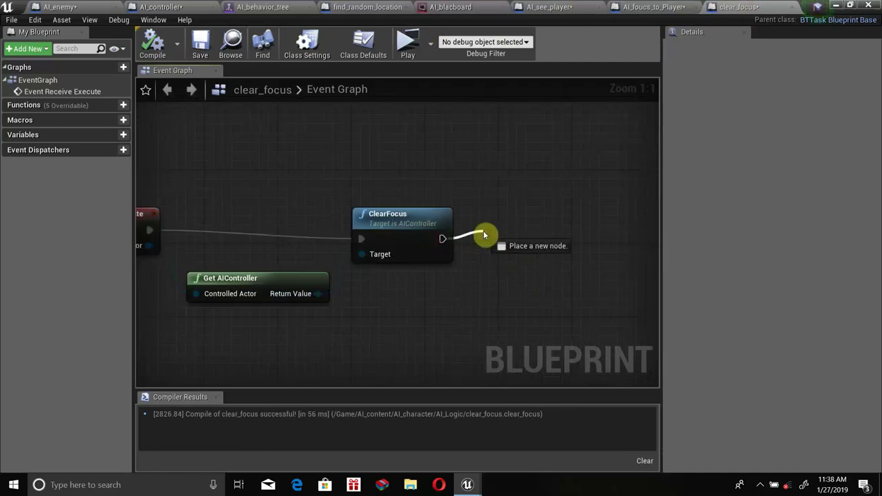
{"action": "type", "text": "finish"}
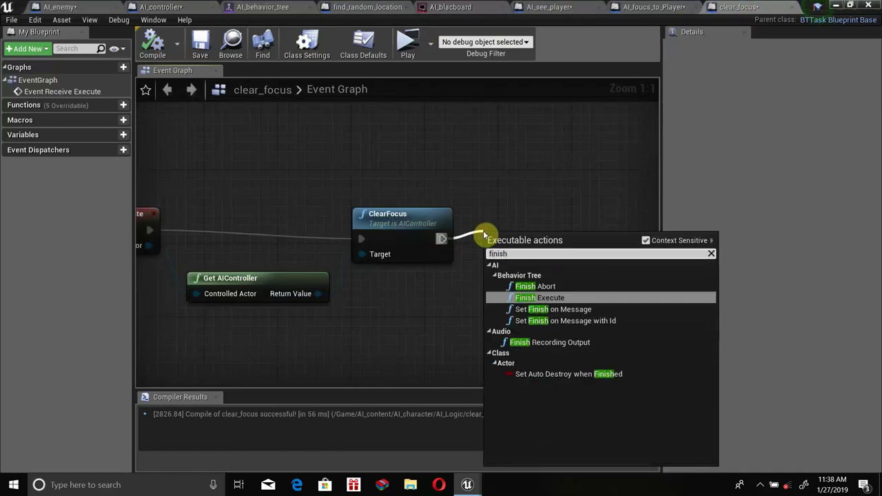
{"action": "key", "text": "Return"}
{"action": "left_click_drag", "start_coordinate": [524, 240], "coordinate": [543, 204]}
{"action": "left_click", "coordinate": [551, 262]}
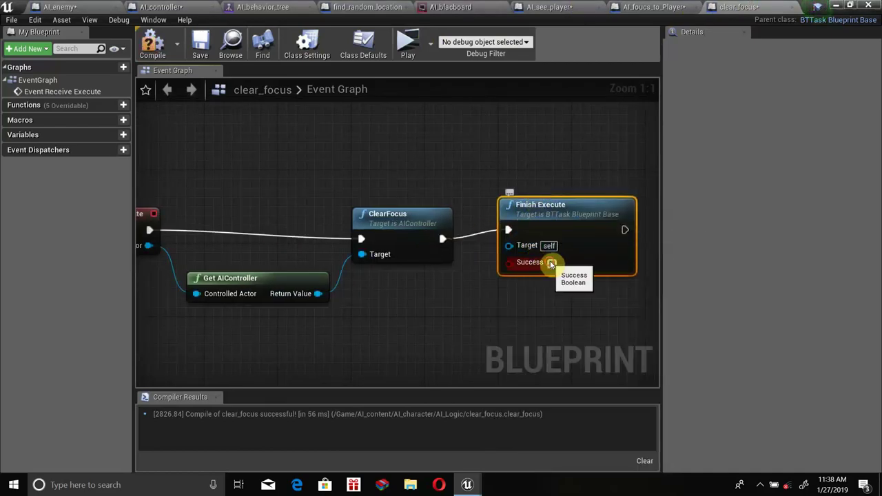
{"action": "left_click", "coordinate": [150, 45]}
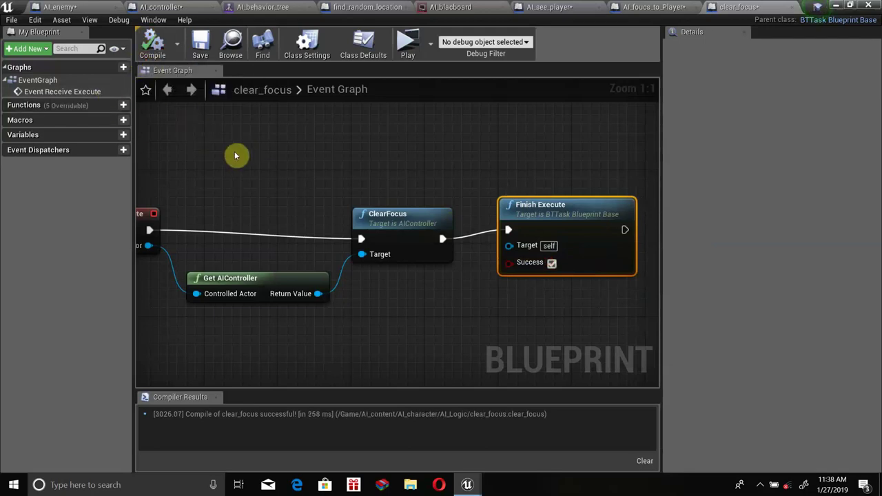
{"action": "right_click_drag", "start_coordinate": [370, 187], "coordinate": [615, 268]}
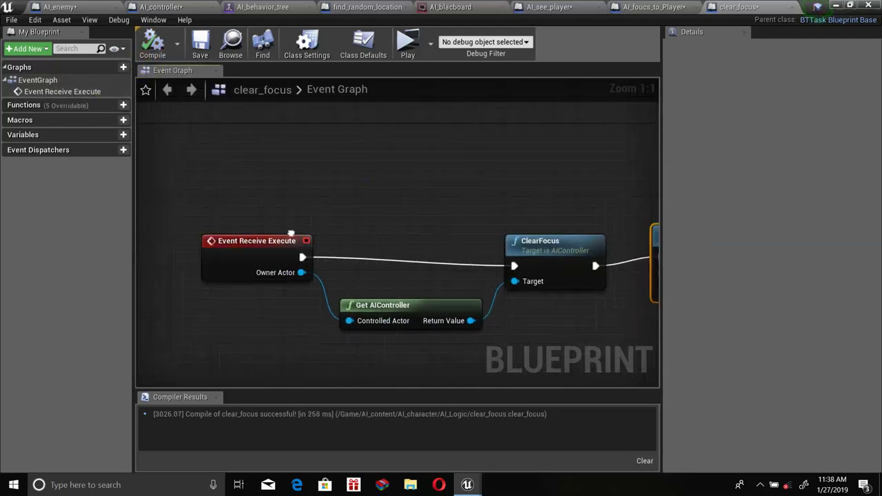
{"action": "right_click_drag", "start_coordinate": [648, 310], "coordinate": [366, 269]}
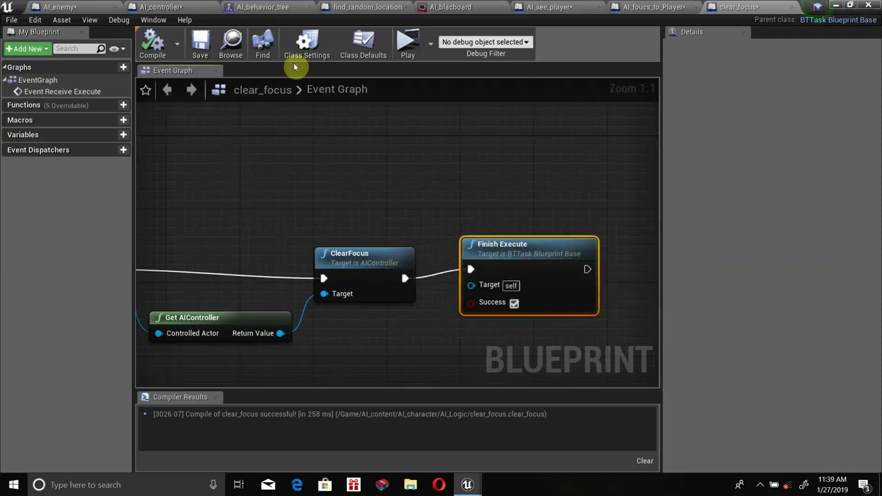
{"action": "left_click", "coordinate": [403, 49]}
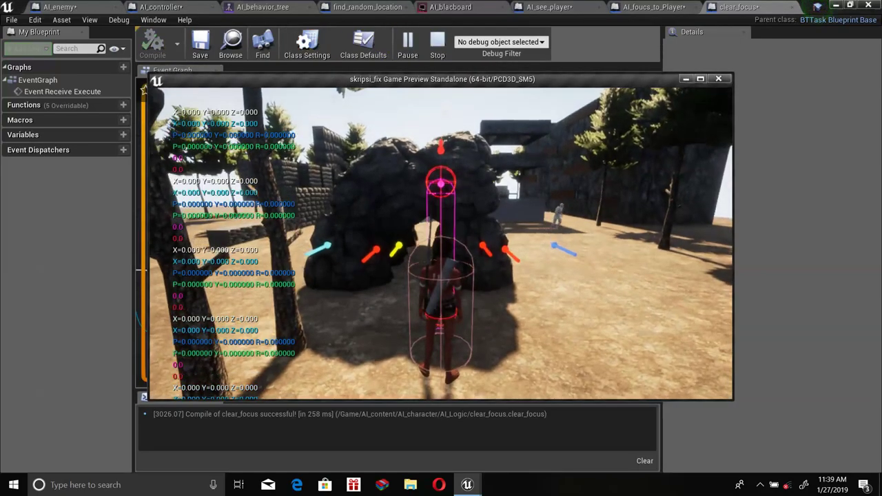
{"action": "key", "text": "w"}
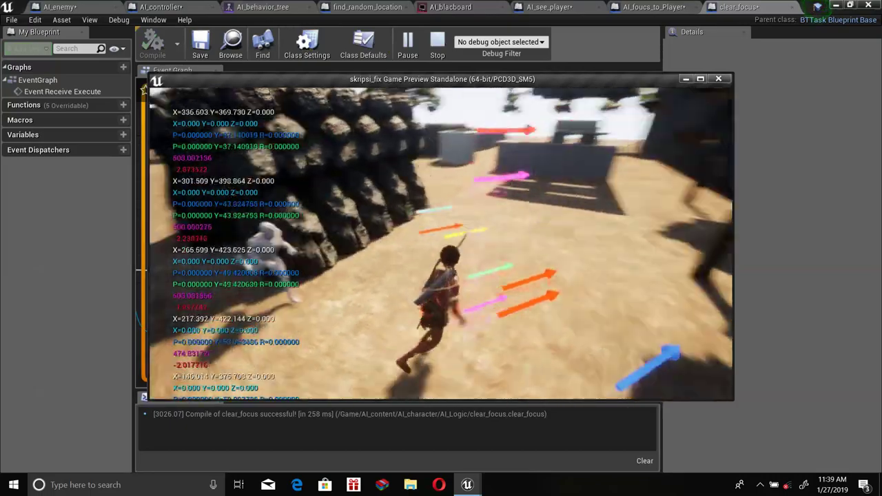
{"action": "key", "text": "w"}
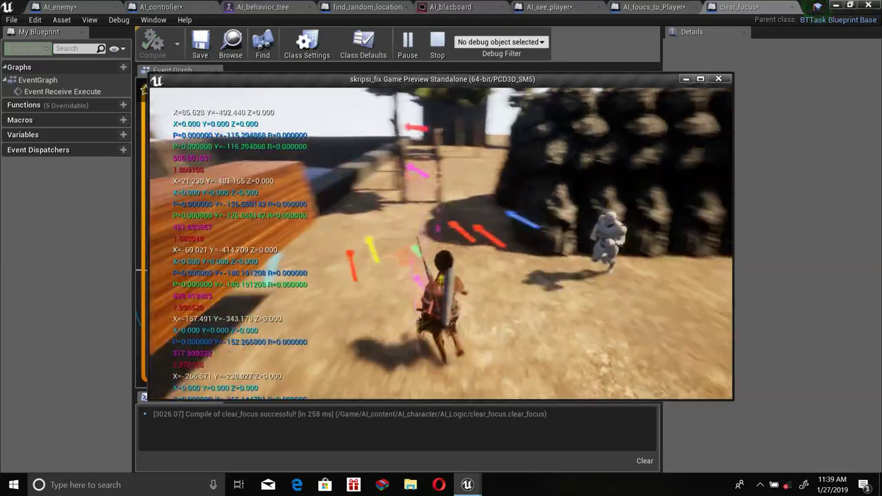
{"action": "key", "text": "w"}
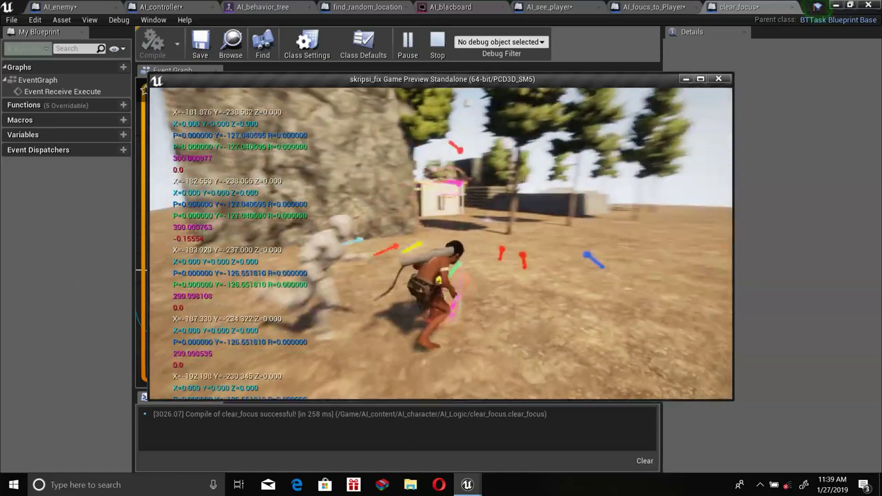
{"action": "key", "text": "Escape"}
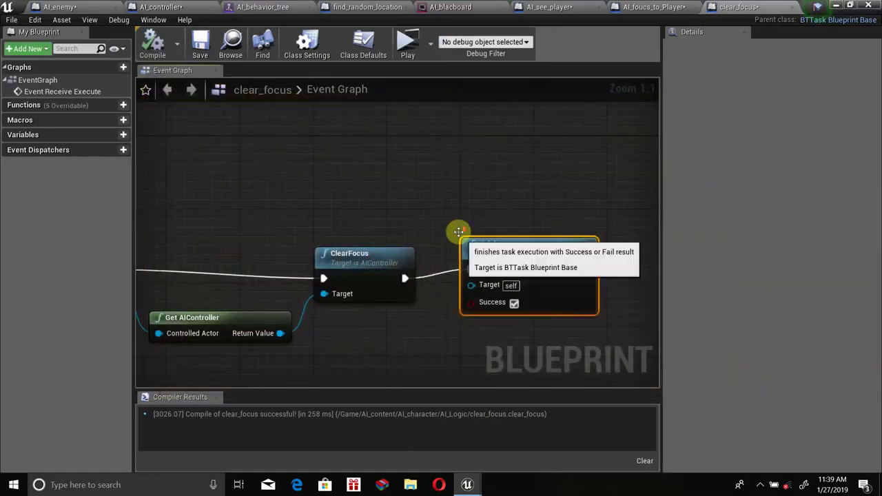
Minimize the Blueprint and Message Log windows, select and frame AI_enemy, then start a play-test
{"action": "scroll", "coordinate": [495, 210], "scroll_direction": "up", "scroll_amount": 1}
{"action": "left_click", "coordinate": [835, 6]}
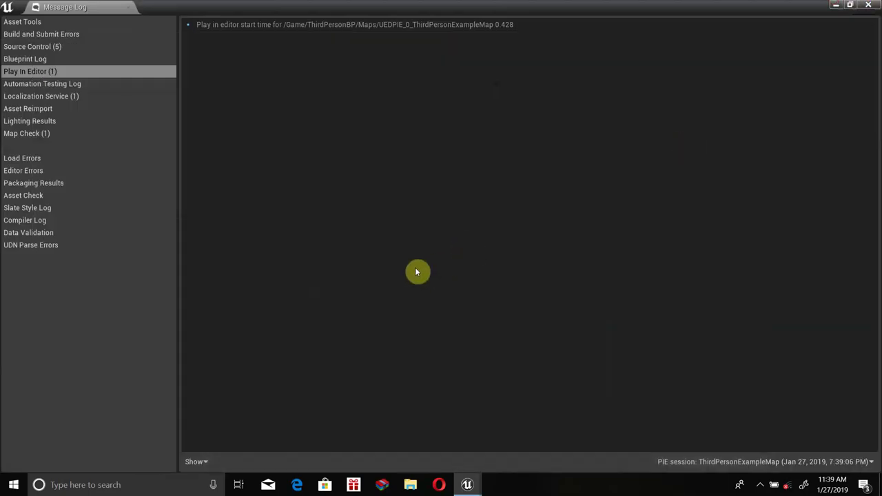
{"action": "left_click", "coordinate": [837, 6]}
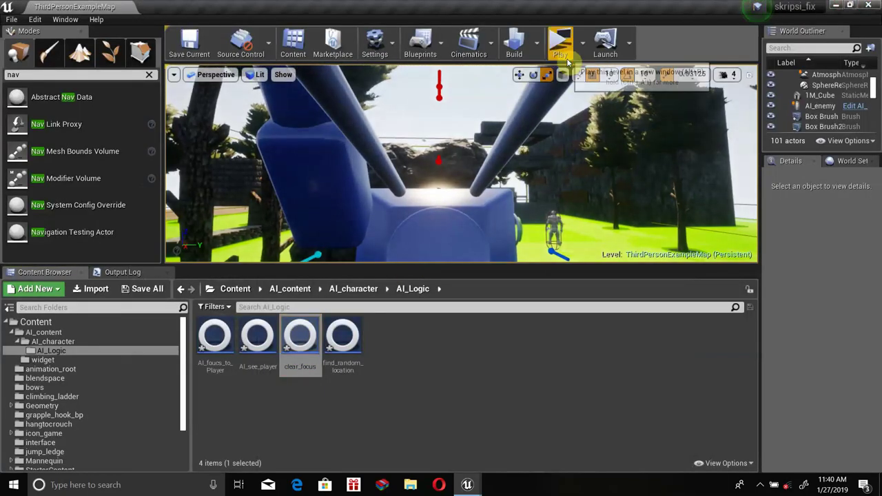
{"action": "left_click_drag", "start_coordinate": [559, 196], "coordinate": [564, 206]}
{"action": "left_click", "coordinate": [564, 206]}
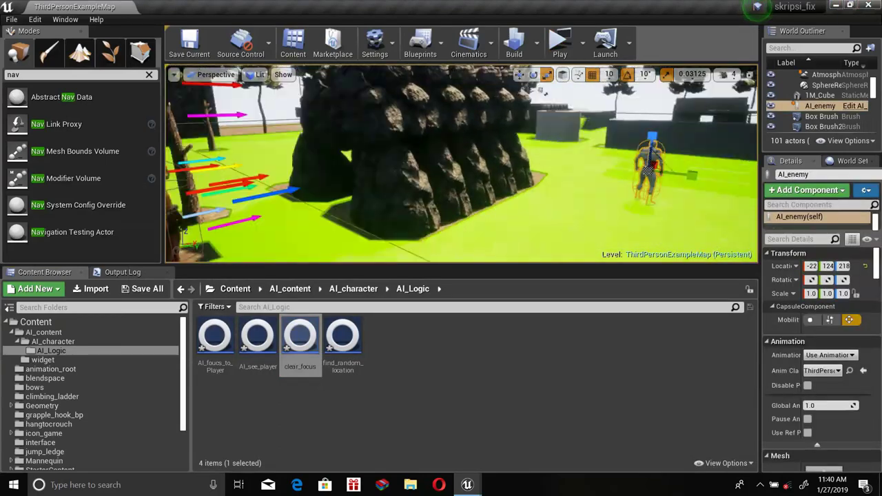
{"action": "mouse_move", "coordinate": [602, 117]}
{"action": "left_mouse_down"}
{"action": "mouse_move", "coordinate": [468, 105]}
{"action": "mouse_move", "coordinate": [654, 90]}
{"action": "left_mouse_up"}
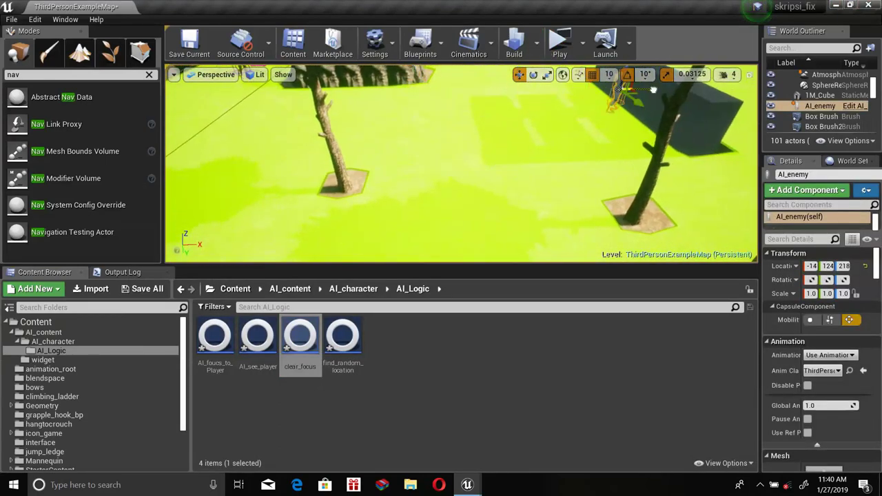
{"action": "key", "text": "f"}
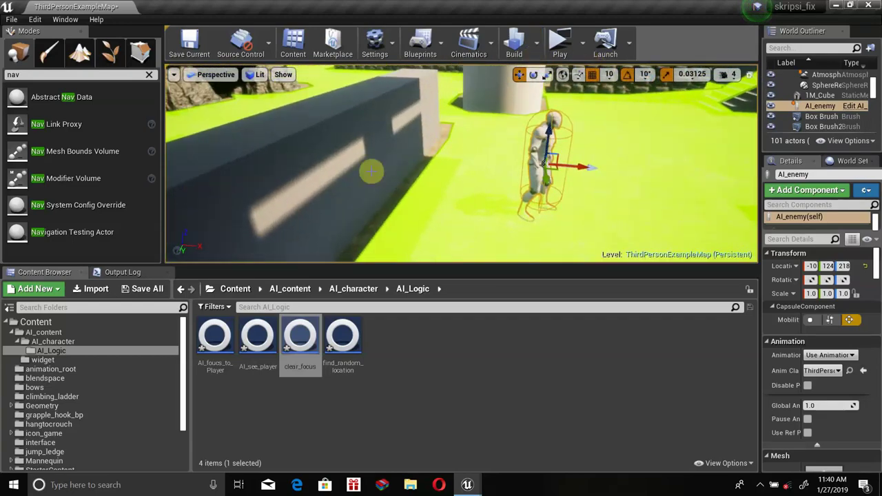
{"action": "scroll", "coordinate": [545, 152], "scroll_direction": "down", "scroll_amount": 2}
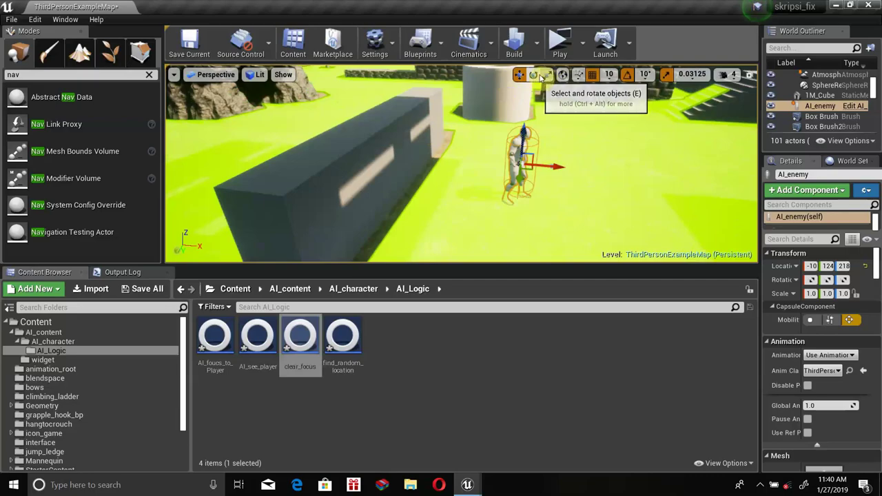
{"action": "left_click", "coordinate": [560, 43]}
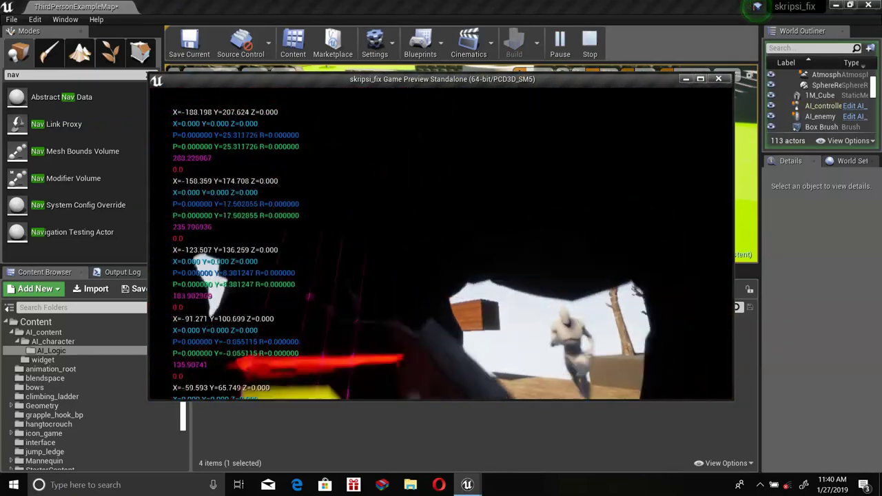
{"action": "key", "text": "Escape"}
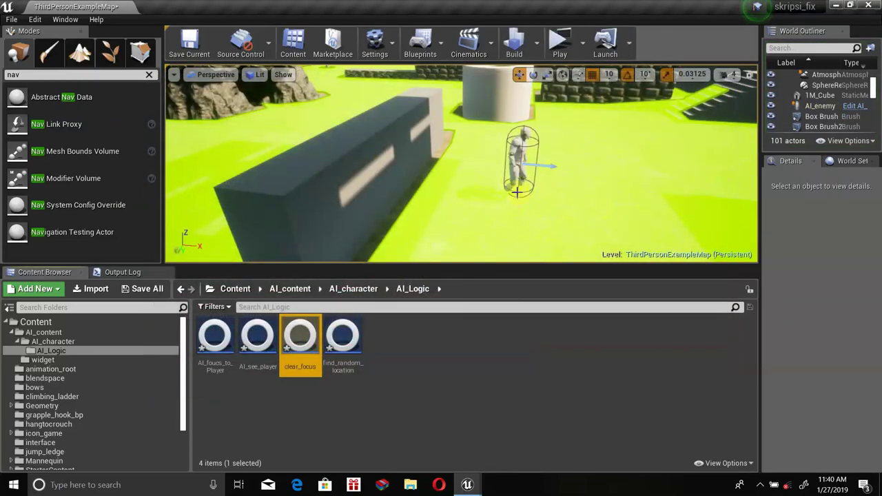
{"action": "left_click", "coordinate": [558, 43]}
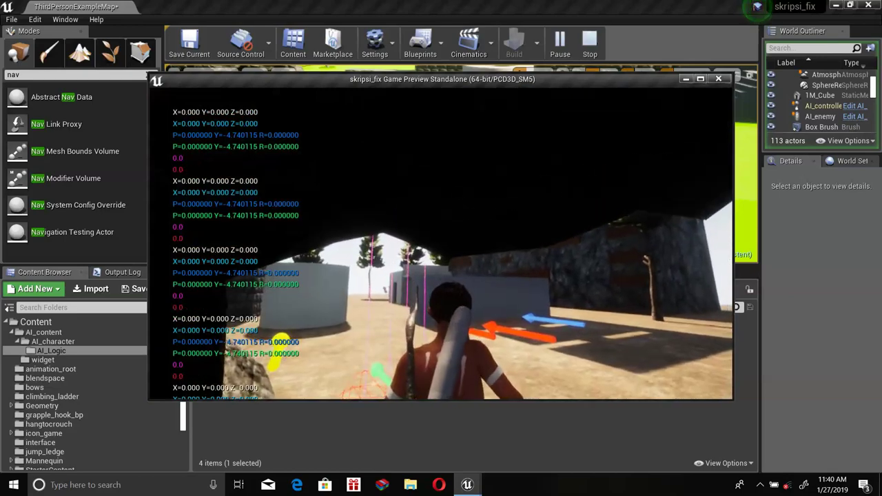
{"action": "key", "text": "F1"}
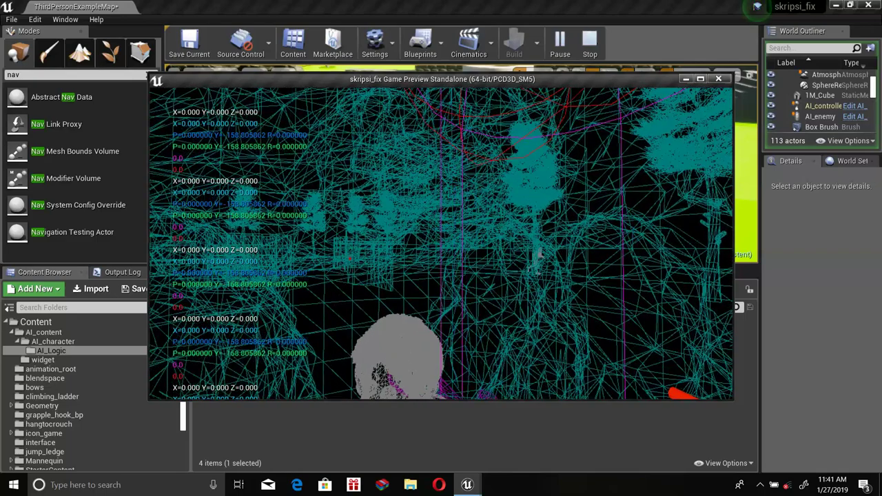
{"action": "key", "text": "F3"}
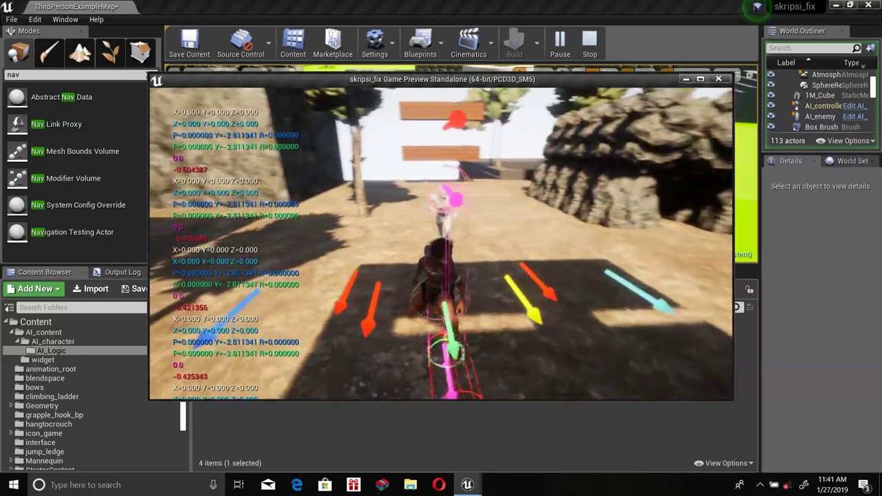
{"action": "key", "text": "Escape"}
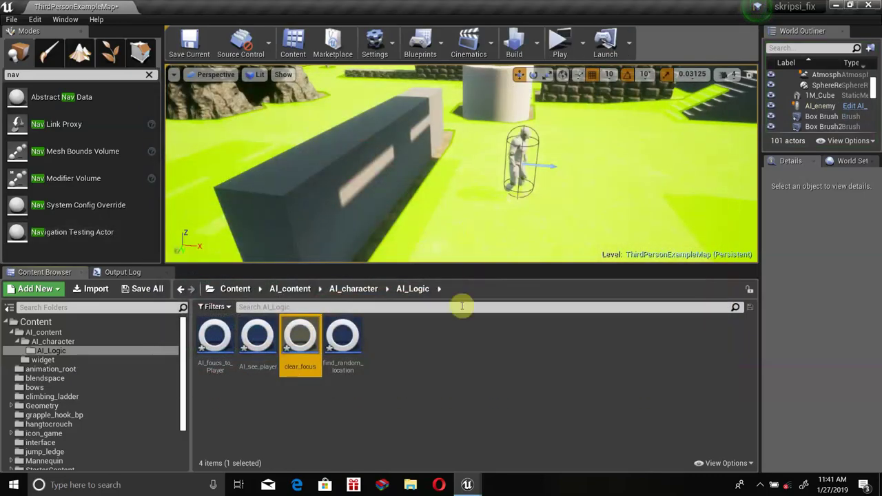
Bring the clear_focus Blueprint window forward and switch to the AI_behavior_tree graph
{"action": "left_click", "coordinate": [444, 399]}
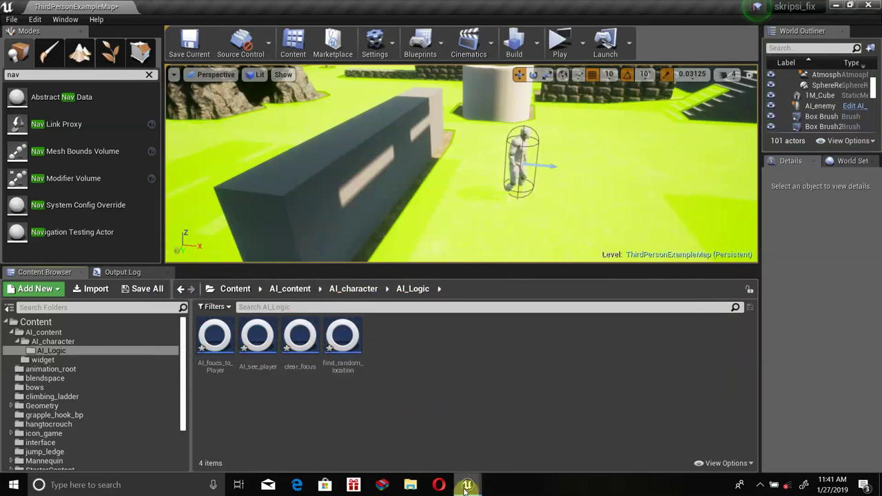
{"action": "mouse_move", "coordinate": [467, 485]}
{"action": "left_click", "coordinate": [480, 446]}
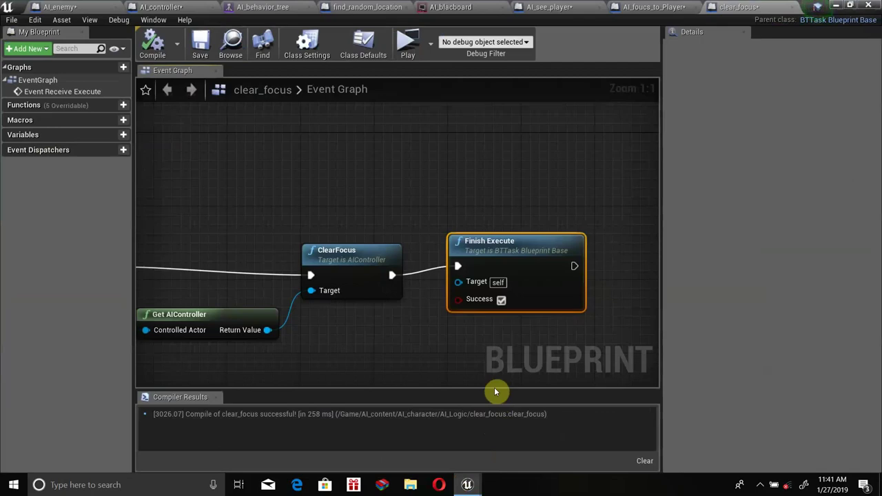
{"action": "scroll", "coordinate": [383, 304], "scroll_direction": "down", "scroll_amount": 4}
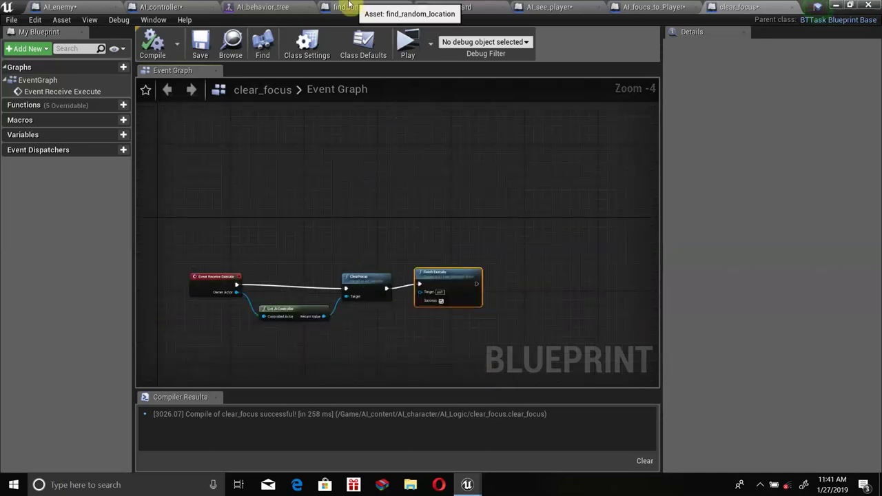
{"action": "left_click", "coordinate": [270, 6]}
{"action": "scroll", "coordinate": [262, 172], "scroll_direction": "down", "scroll_amount": 5}
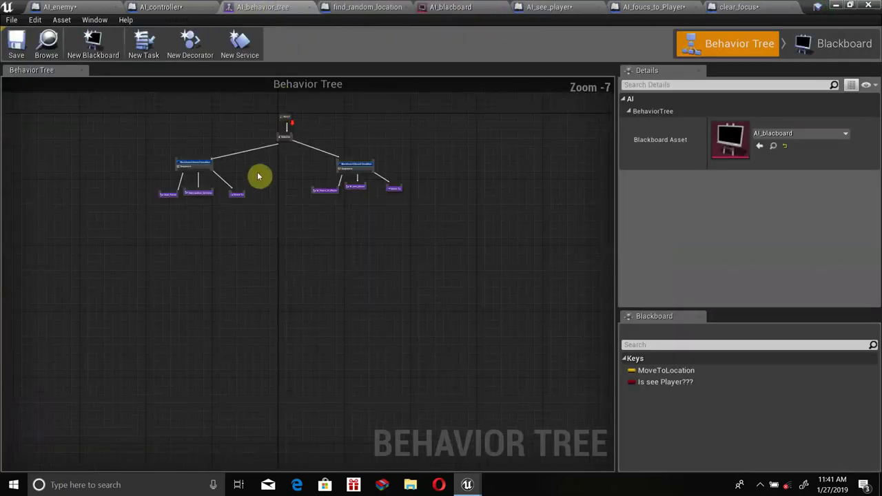
{"action": "scroll", "coordinate": [298, 172], "scroll_direction": "up", "scroll_amount": 4}
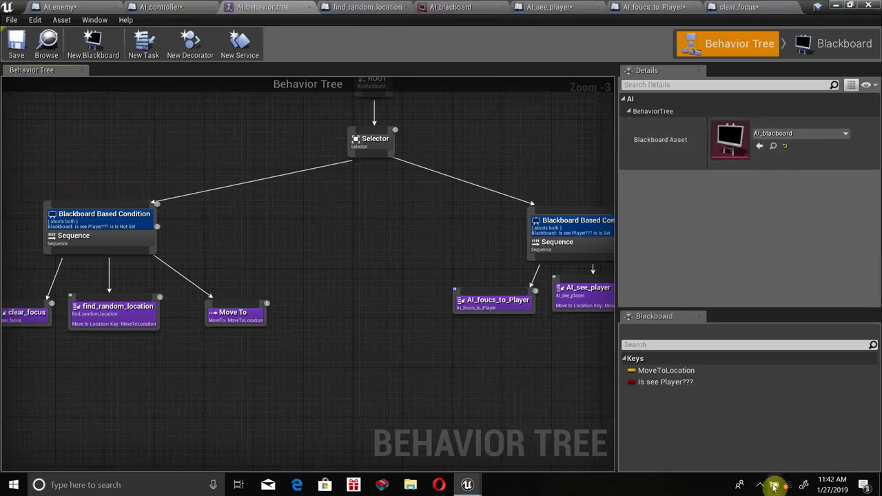
{"action": "left_click", "coordinate": [762, 489]}
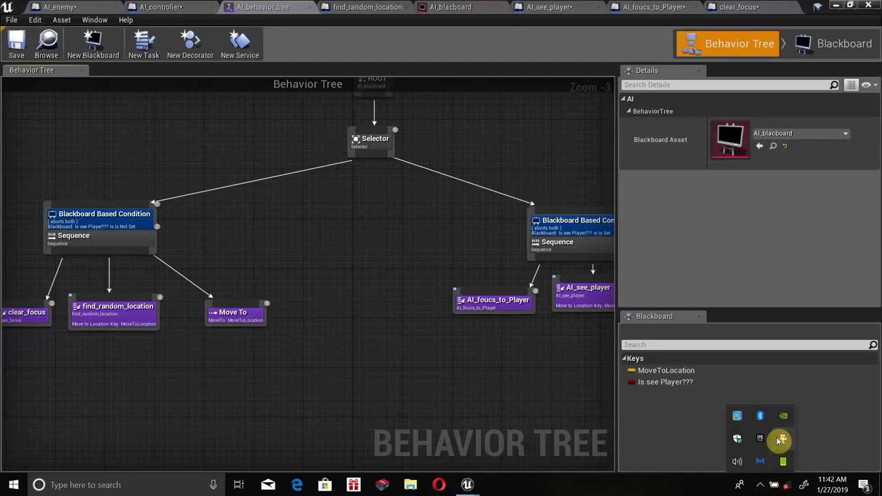